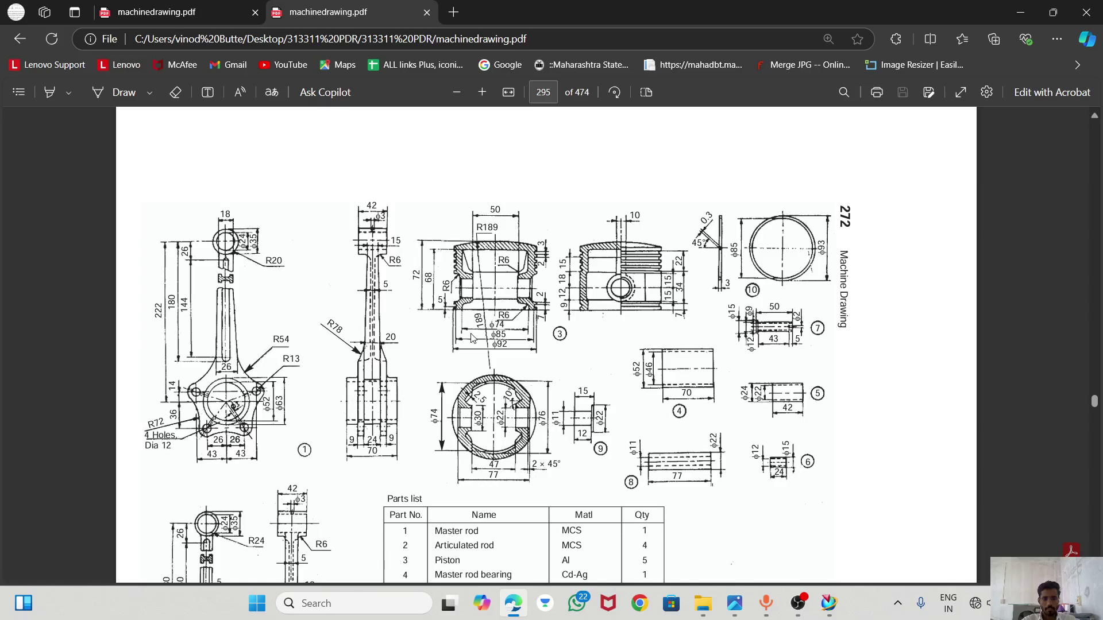
- Examine the radial engine sub-assembly part drawings and parts list on page 295 of the PDF
{"action": "scroll", "coordinate": [472, 332], "scroll_direction": "down", "scroll_amount": 2}
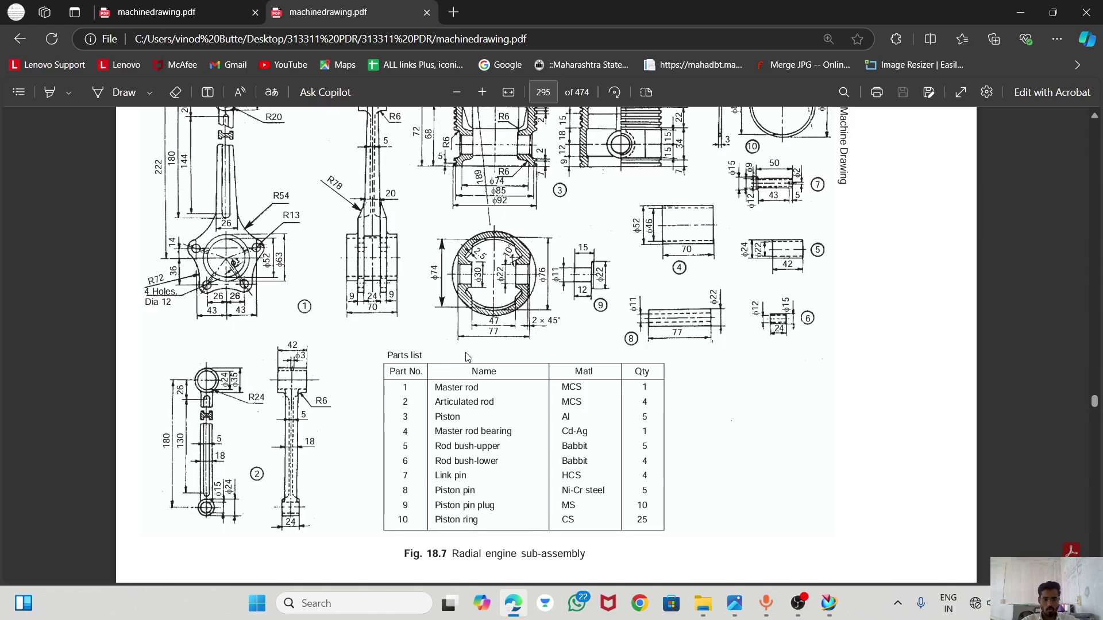
{"action": "scroll", "coordinate": [504, 339], "scroll_direction": "up", "scroll_amount": 2}
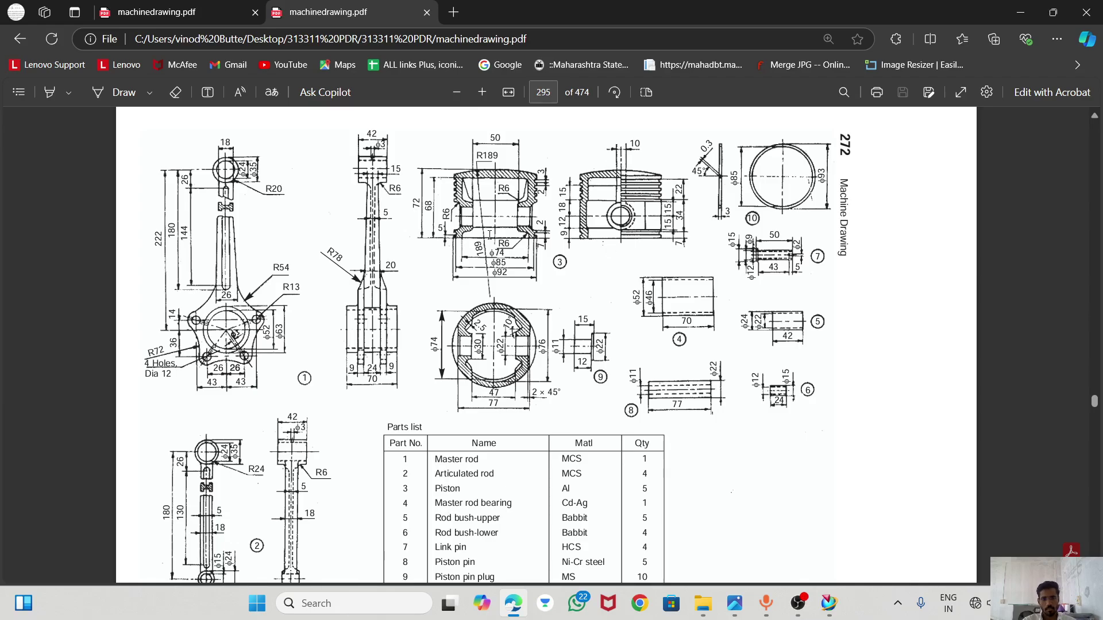
{"action": "scroll", "coordinate": [540, 379], "scroll_direction": "down", "scroll_amount": 1}
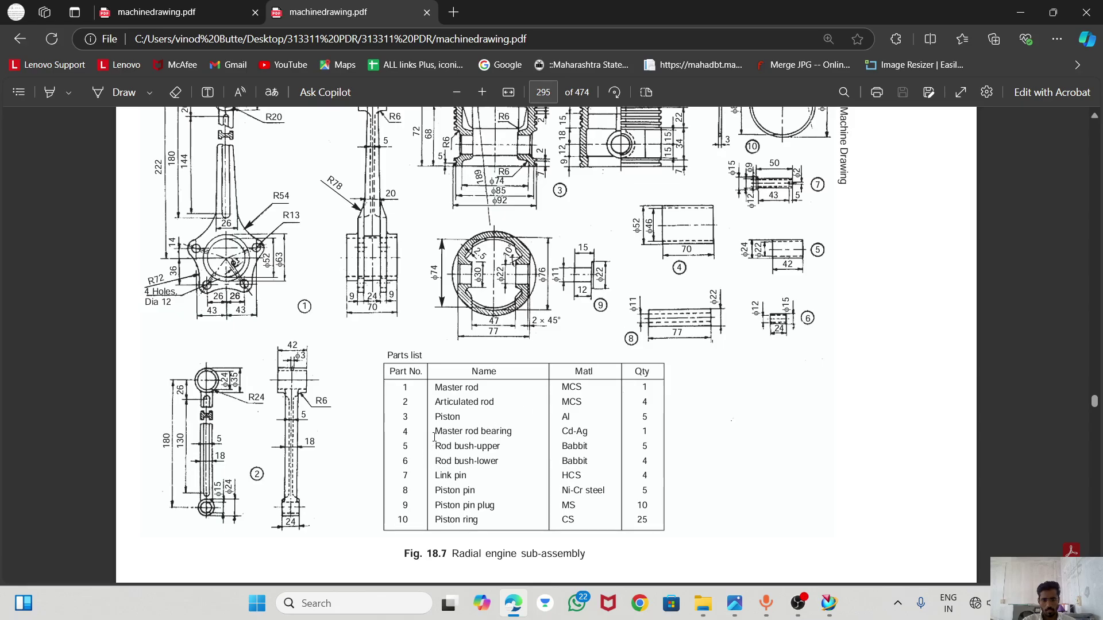
{"action": "scroll", "coordinate": [601, 281], "scroll_direction": "up", "scroll_amount": 1}
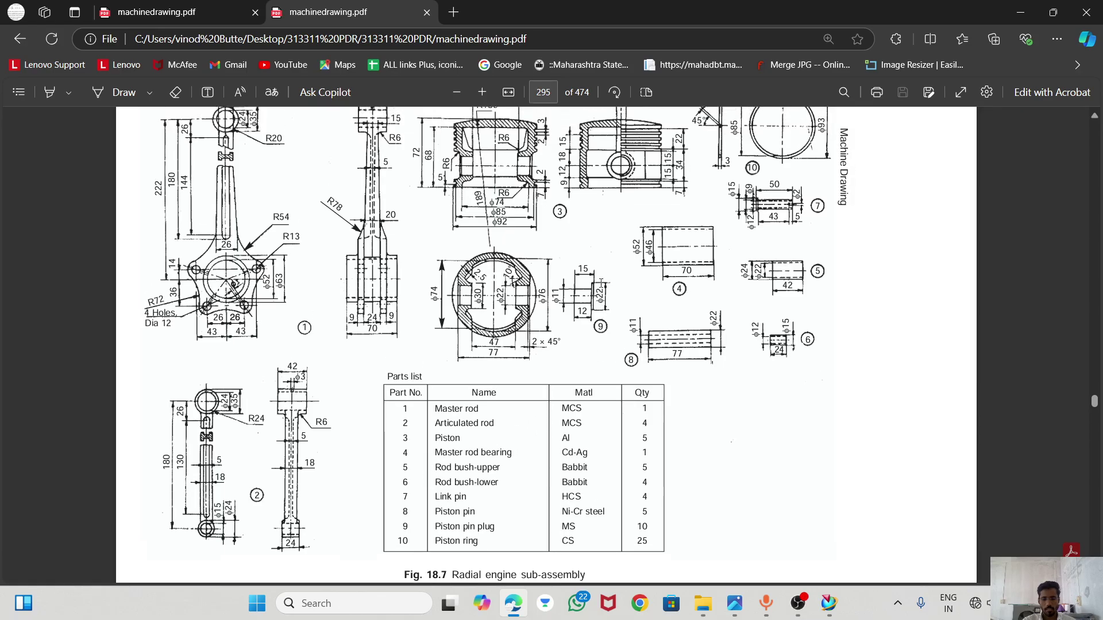
{"action": "scroll", "coordinate": [659, 408], "scroll_direction": "down", "scroll_amount": 1}
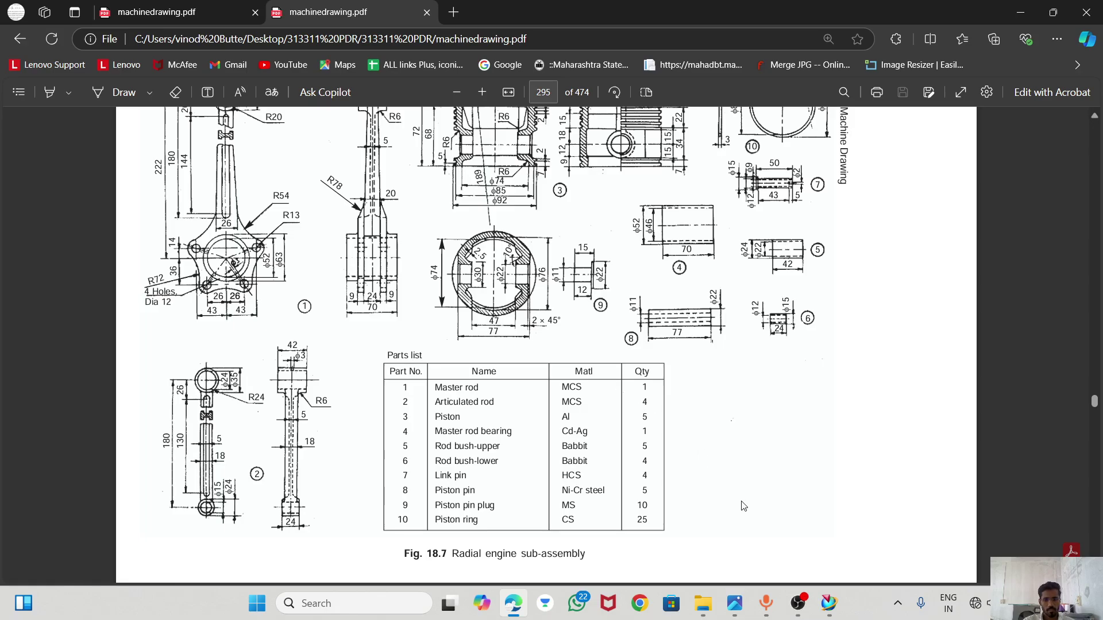
- Switch to NX and set up a new file from the Assembly template, named RADIAL SUB ENGINE 1
{"action": "left_click", "coordinate": [827, 603]}
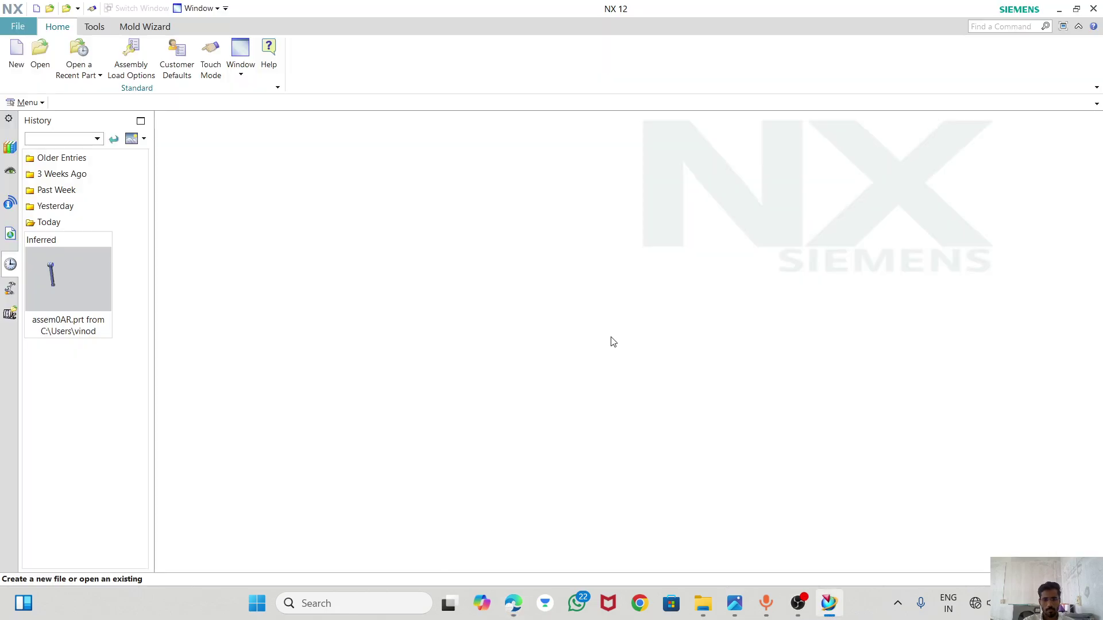
{"action": "left_click", "coordinate": [17, 44]}
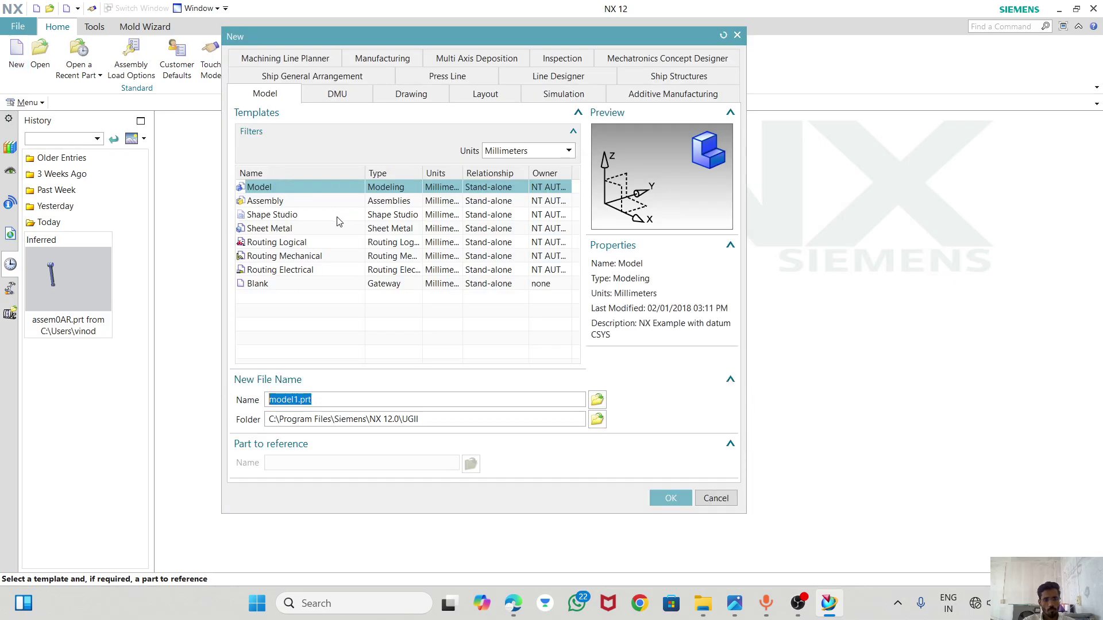
{"action": "left_click", "coordinate": [273, 201]}
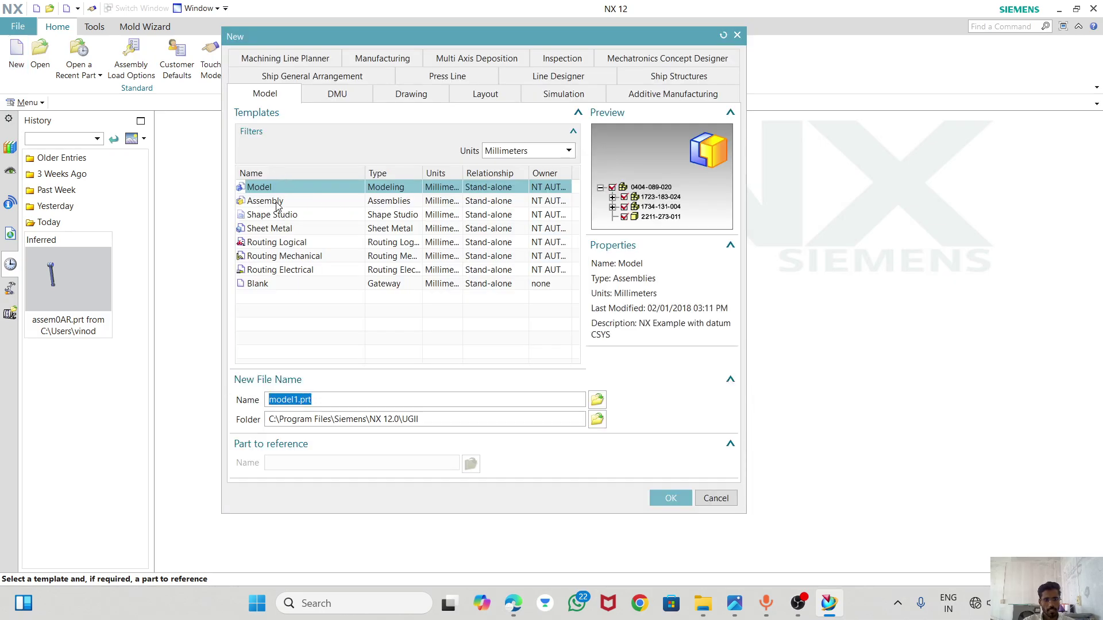
{"action": "double_click", "coordinate": [307, 399]}
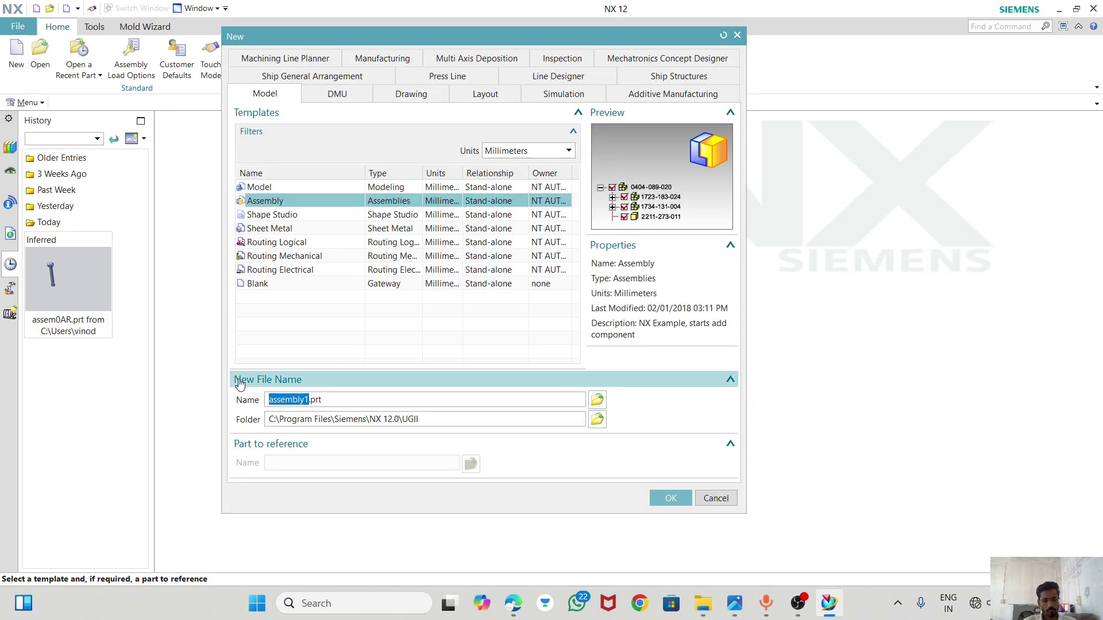
{"action": "type", "text": "RA"}
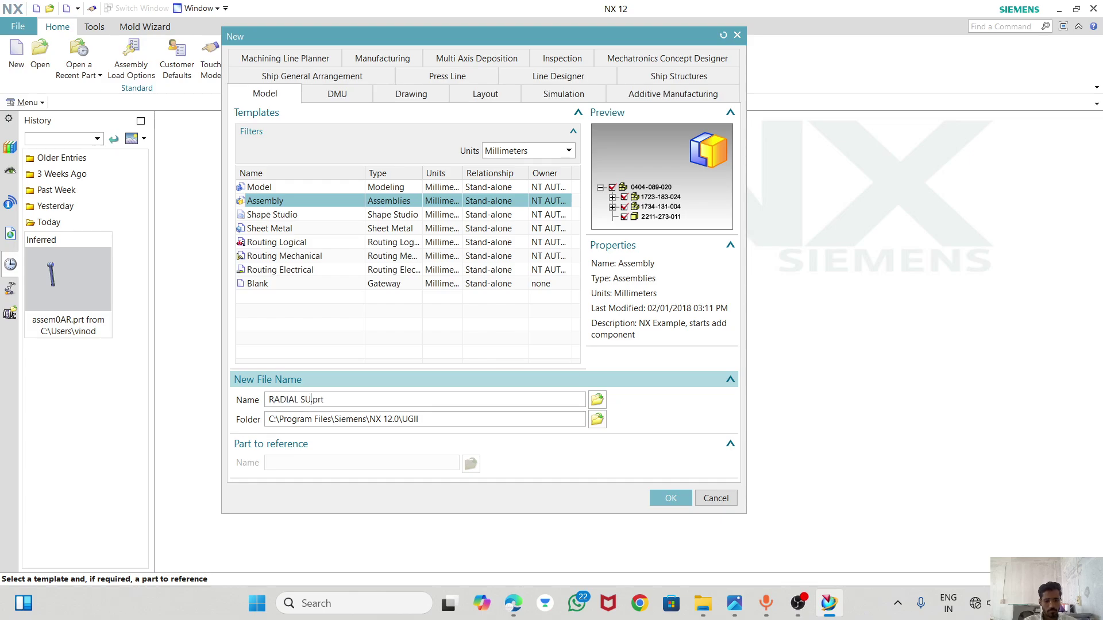
{"action": "type", "text": "DIAL SUB ENGINE 1"}
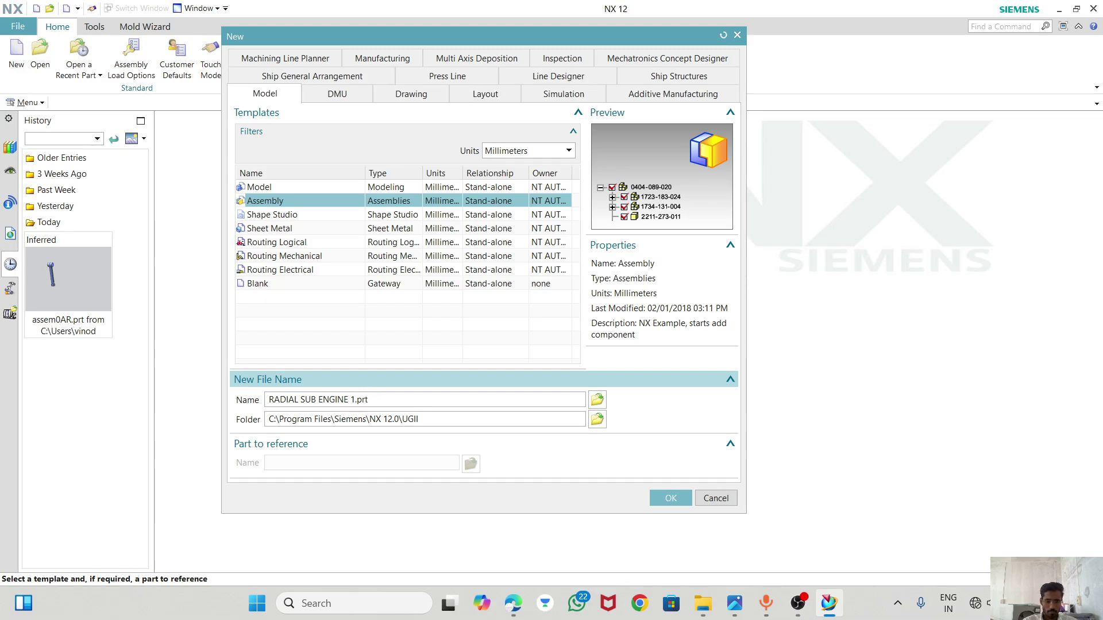
- Choose the Radial Engine folder inside NX12.0 on the Desktop, create the assembly file, and dismiss the initial Add Component dialog
{"action": "left_click", "coordinate": [597, 420]}
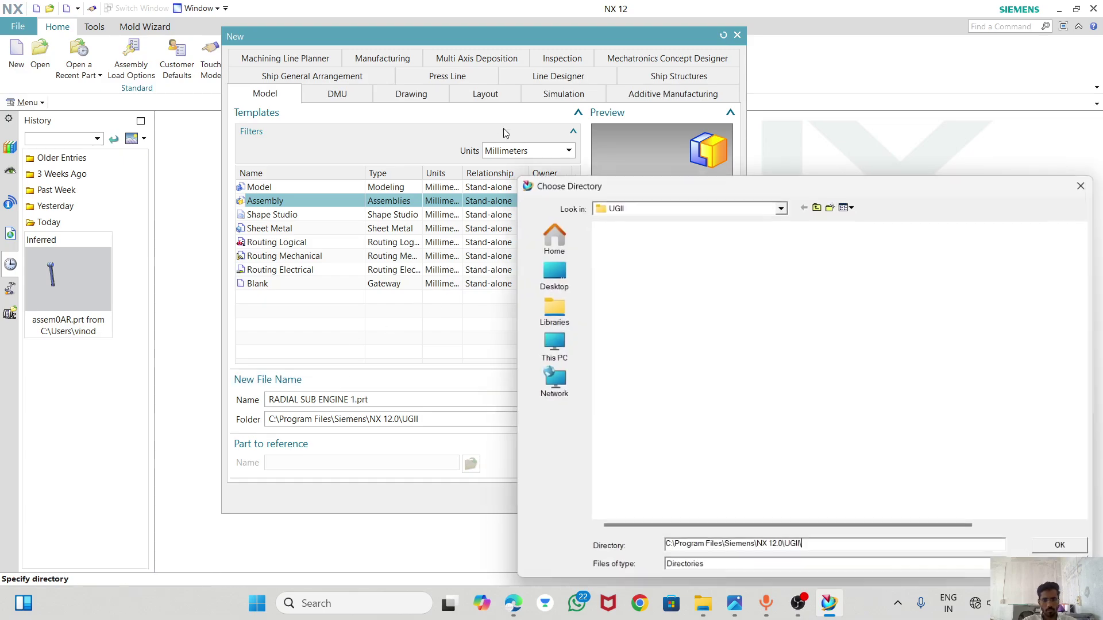
{"action": "left_click", "coordinate": [552, 271]}
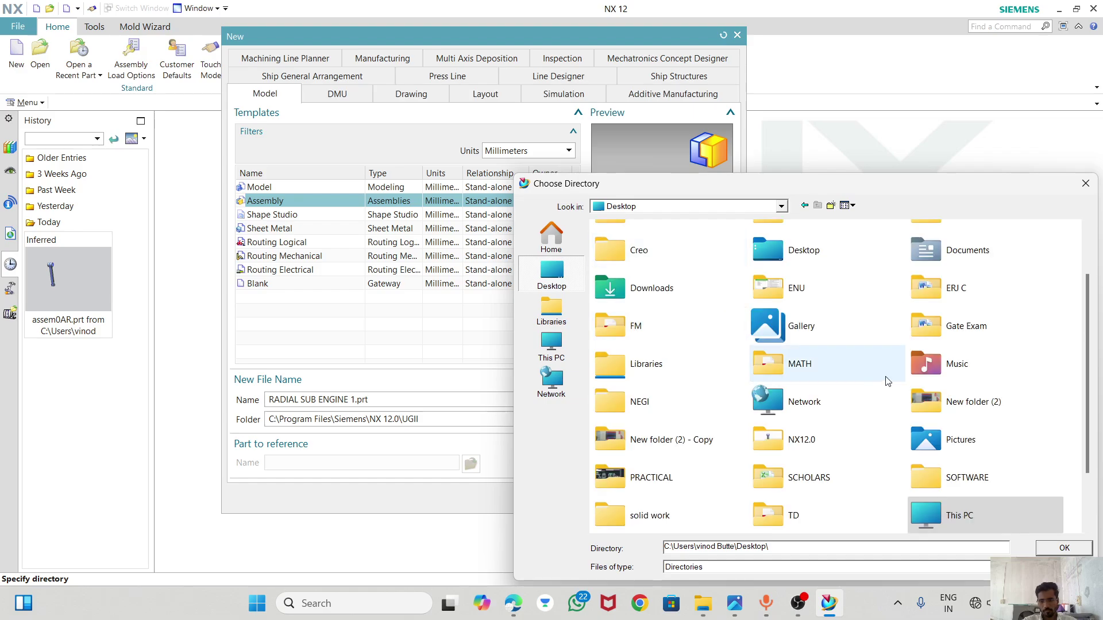
{"action": "double_click", "coordinate": [772, 367]}
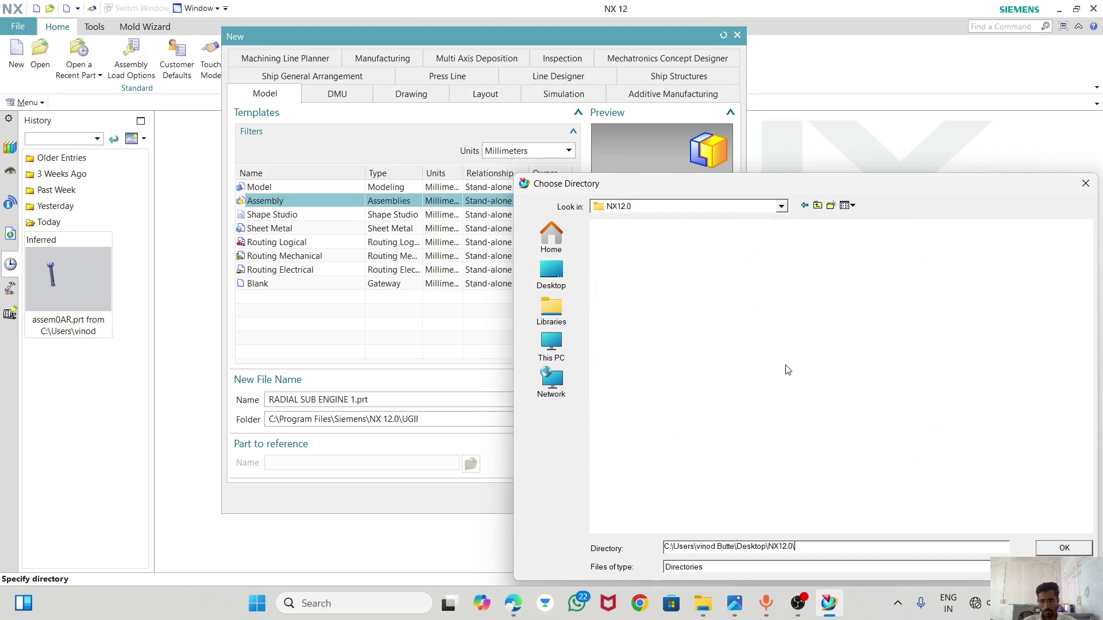
{"action": "double_click", "coordinate": [632, 256]}
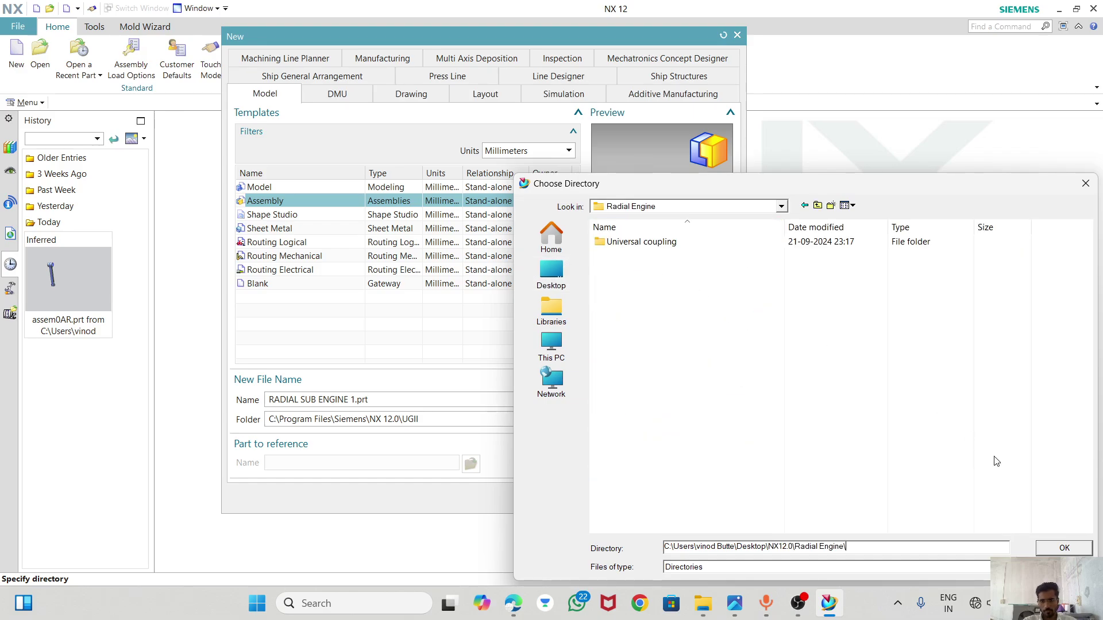
{"action": "left_click", "coordinate": [1067, 549]}
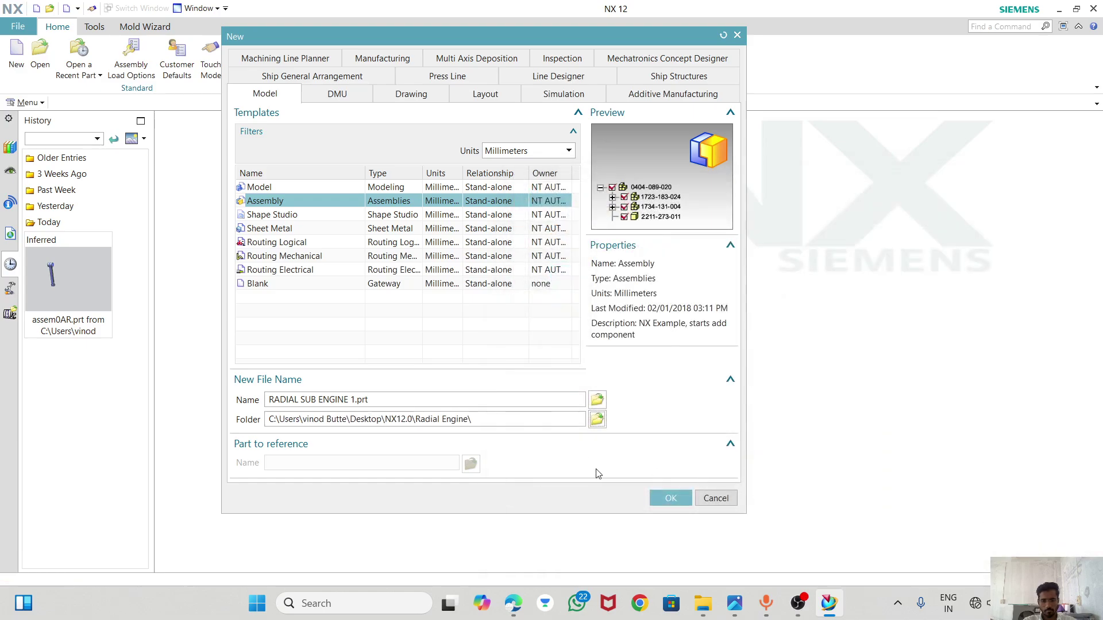
{"action": "left_click", "coordinate": [667, 497]}
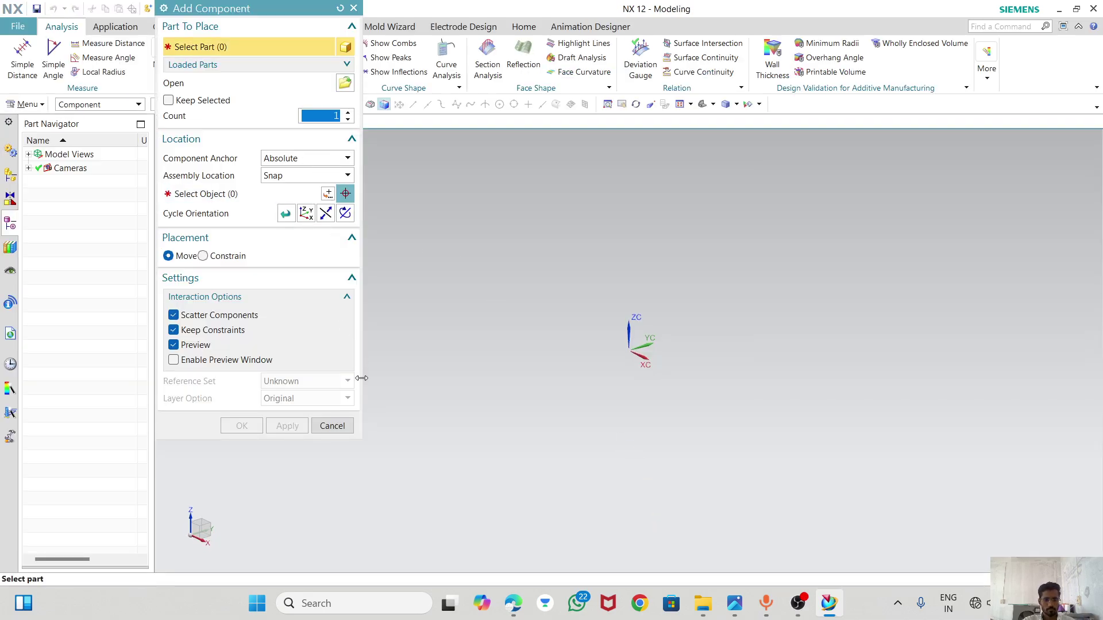
{"action": "left_click", "coordinate": [332, 426]}
- Change the graphics area to a white background
{"action": "right_click", "coordinate": [359, 332]}
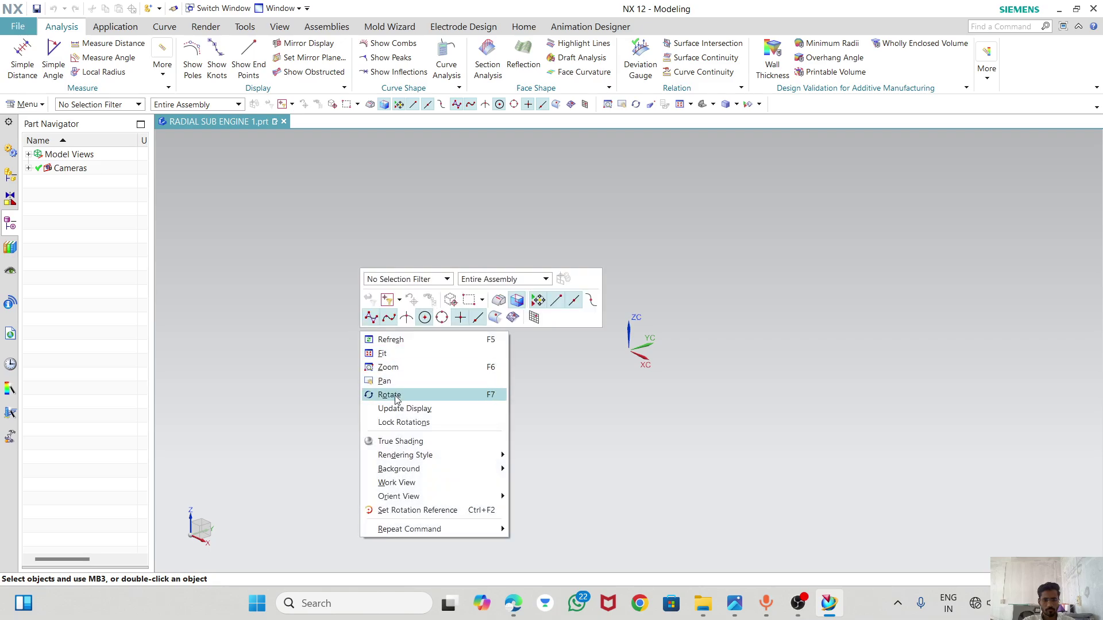
{"action": "mouse_move", "coordinate": [399, 469]}
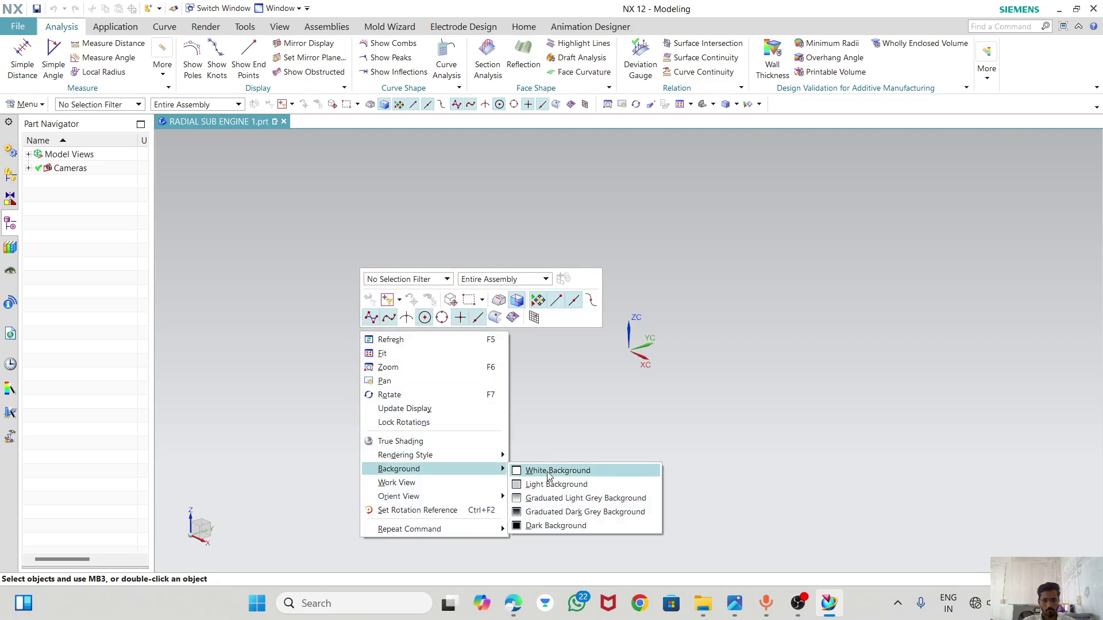
{"action": "left_click", "coordinate": [554, 469]}
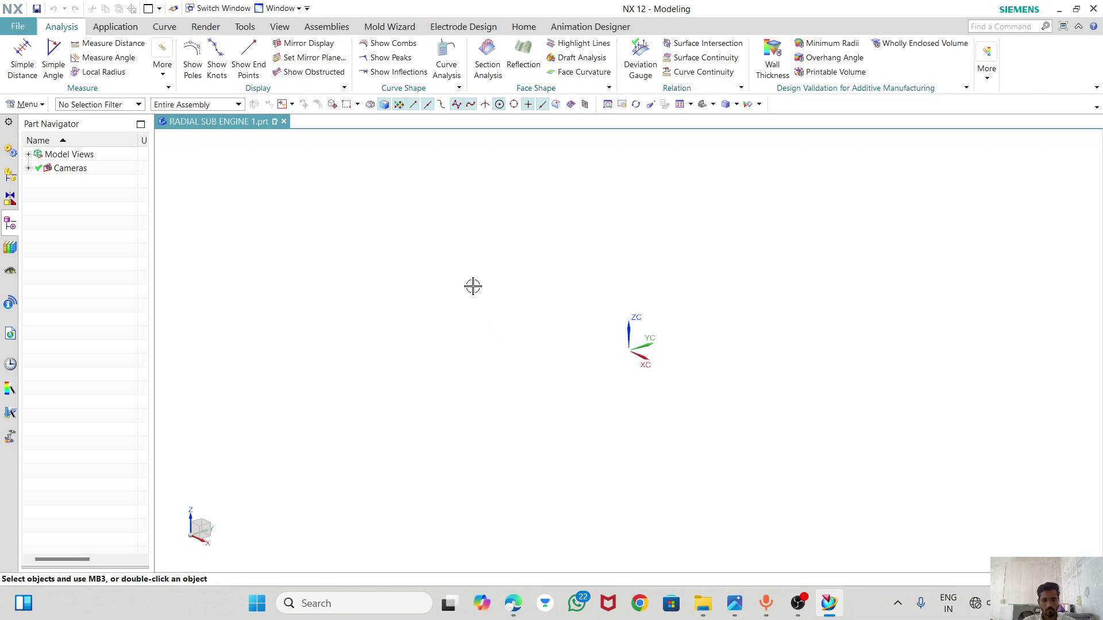
- Check the piston drawings in the PDF in Edge and, back in NX, load the Piston part as the component to add
{"action": "left_click", "coordinate": [327, 27]}
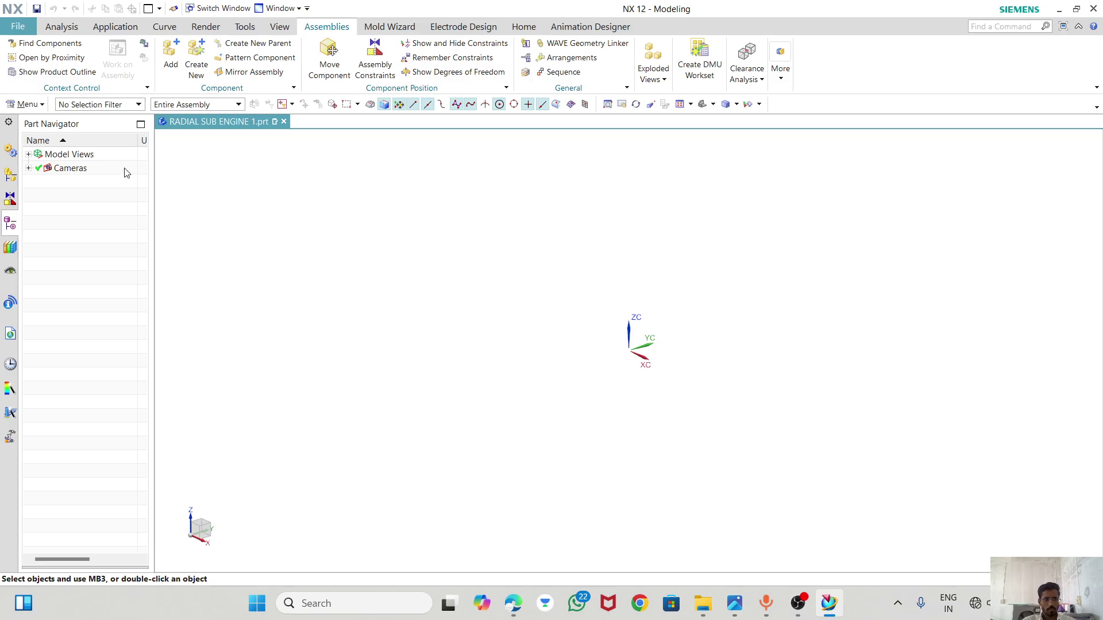
{"action": "left_click", "coordinate": [171, 55]}
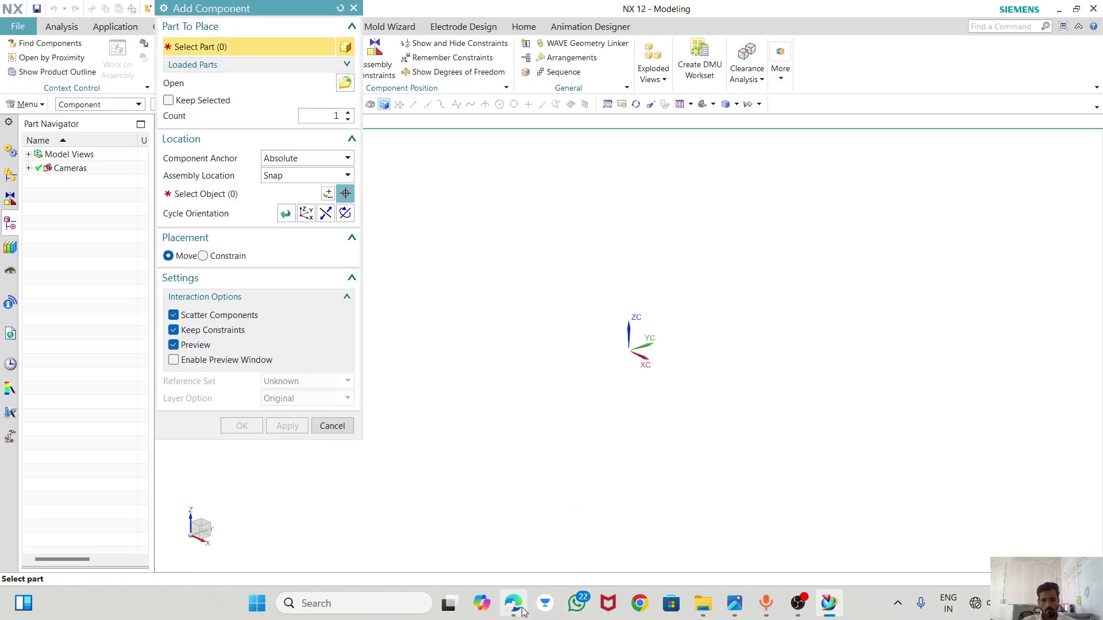
{"action": "left_click", "coordinate": [513, 603]}
{"action": "scroll", "coordinate": [533, 356], "scroll_direction": "up", "scroll_amount": 10}
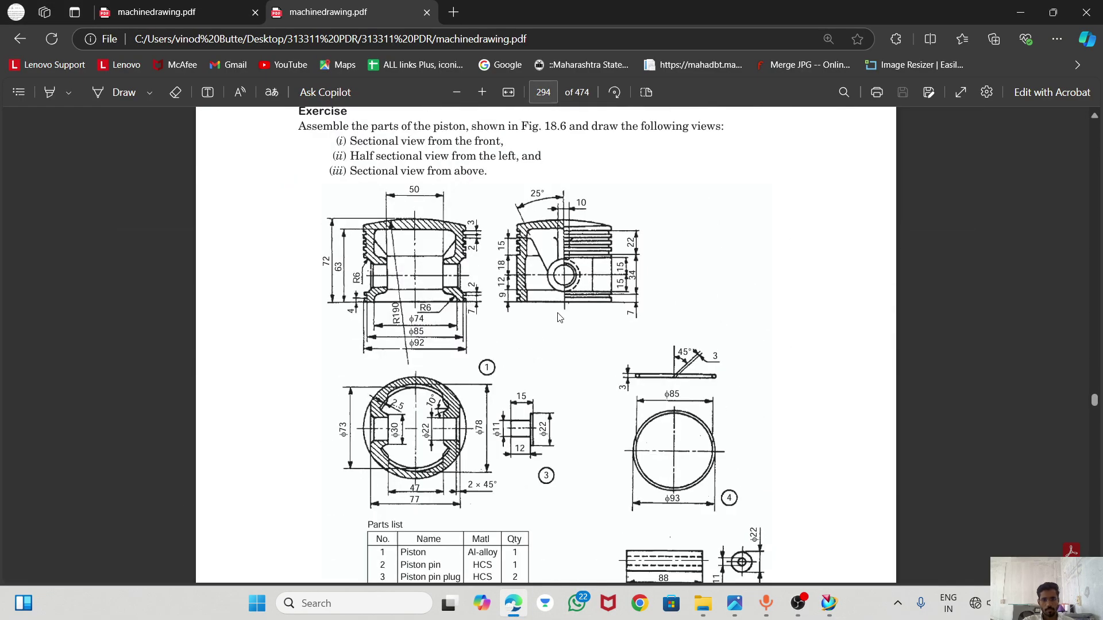
{"action": "scroll", "coordinate": [469, 398], "scroll_direction": "down", "scroll_amount": 2}
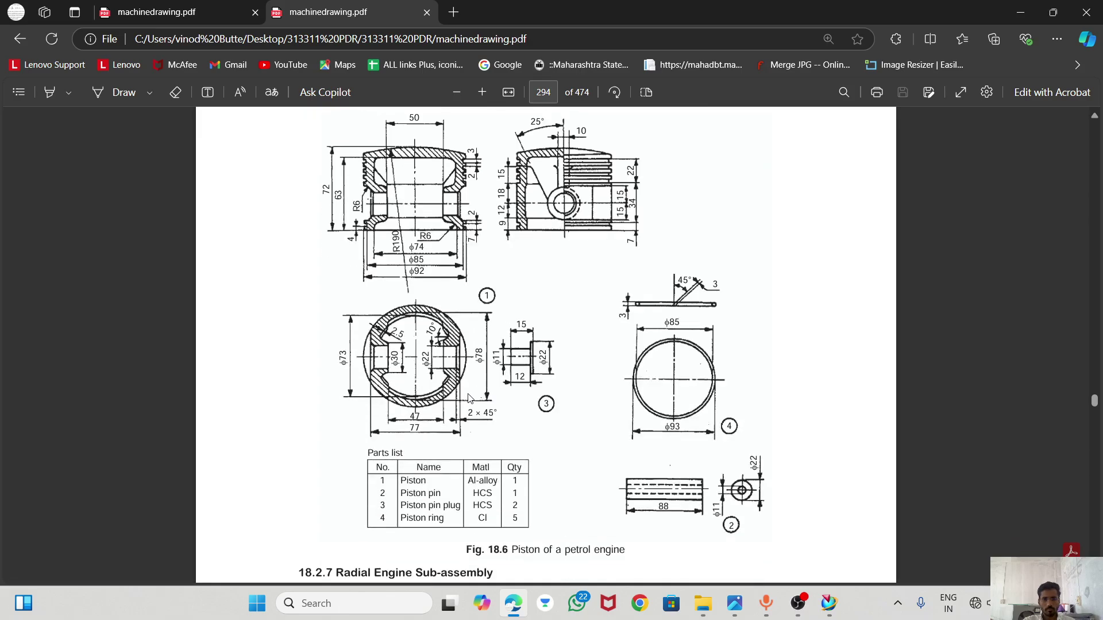
{"action": "left_click", "coordinate": [827, 601]}
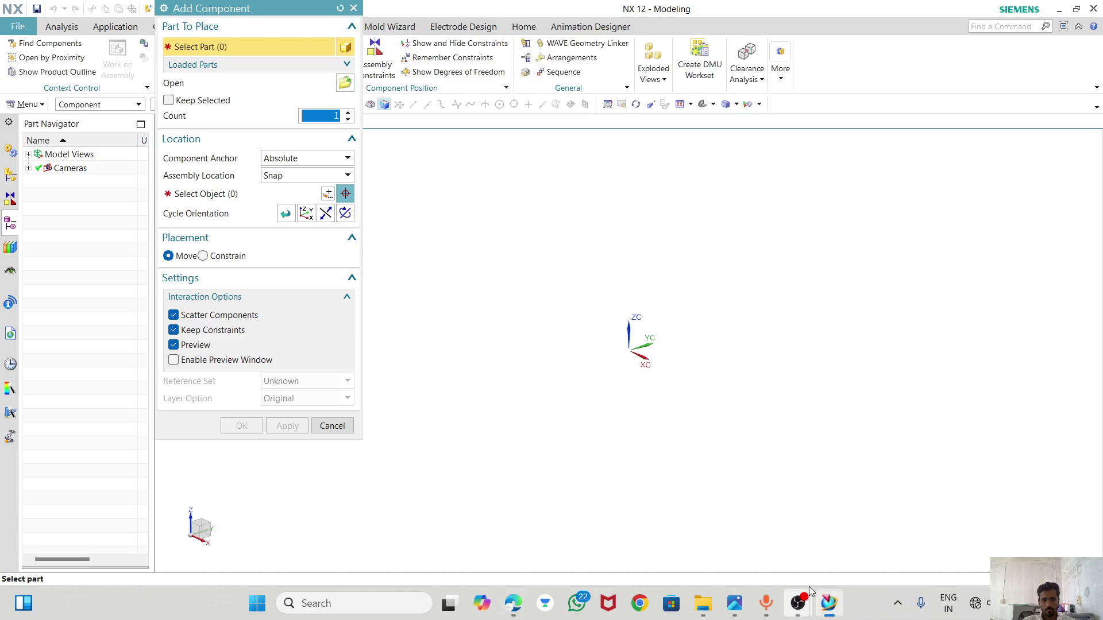
{"action": "left_click", "coordinate": [344, 83]}
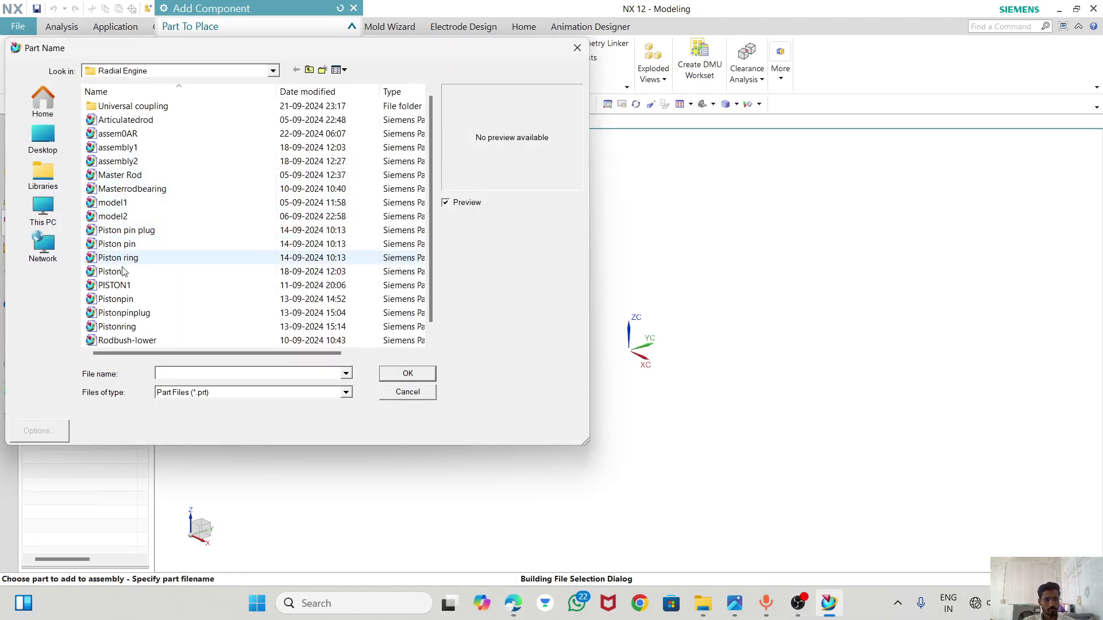
{"action": "left_click", "coordinate": [118, 272]}
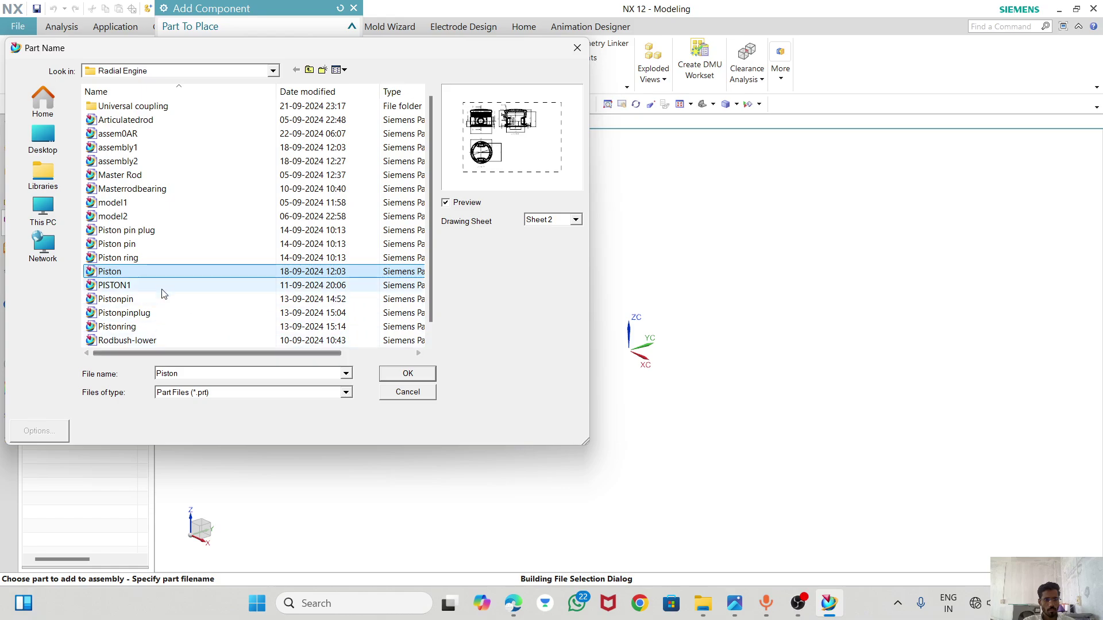
{"action": "left_click", "coordinate": [406, 374]}
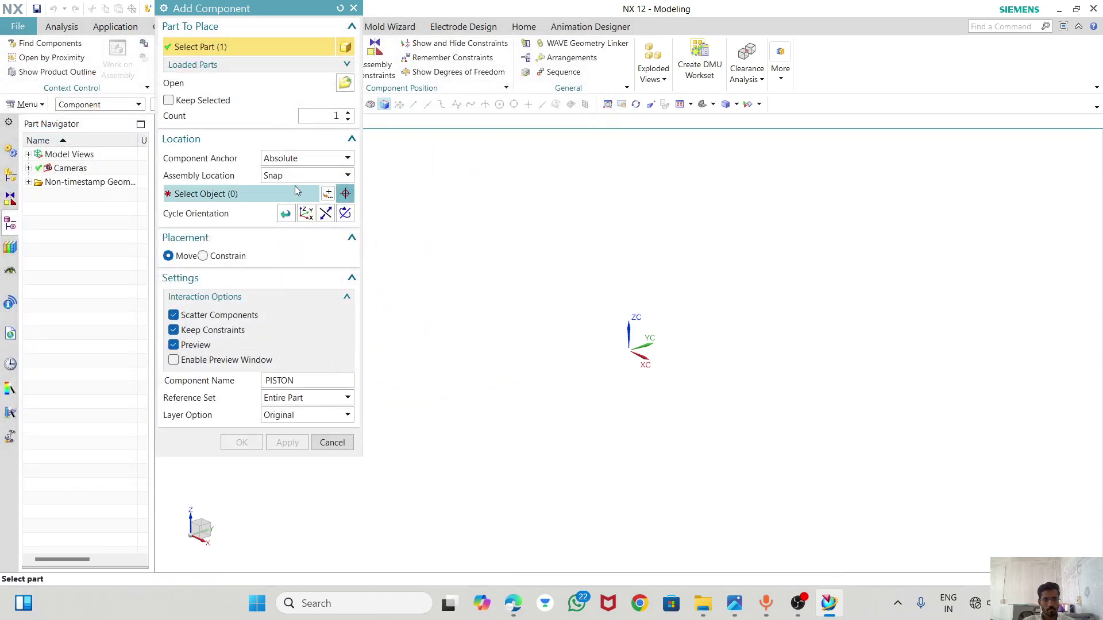
- Place the piston at the absolute origin (0, 0, 0) and lock it with a Fix constraint
{"action": "left_click", "coordinate": [328, 193]}
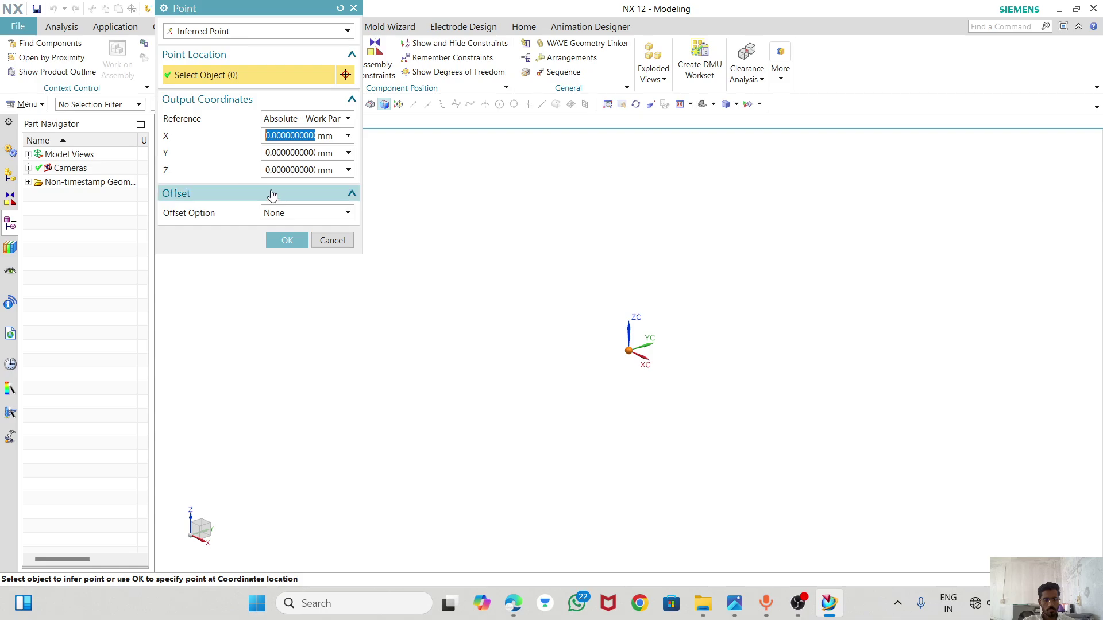
{"action": "left_click", "coordinate": [299, 238]}
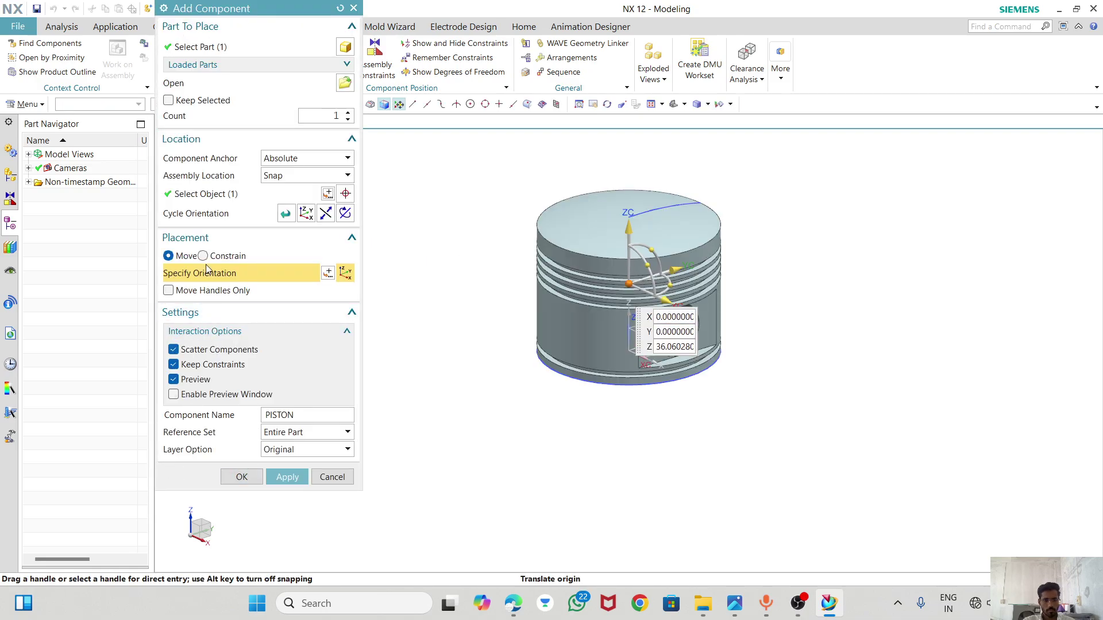
{"action": "left_click", "coordinate": [241, 477]}
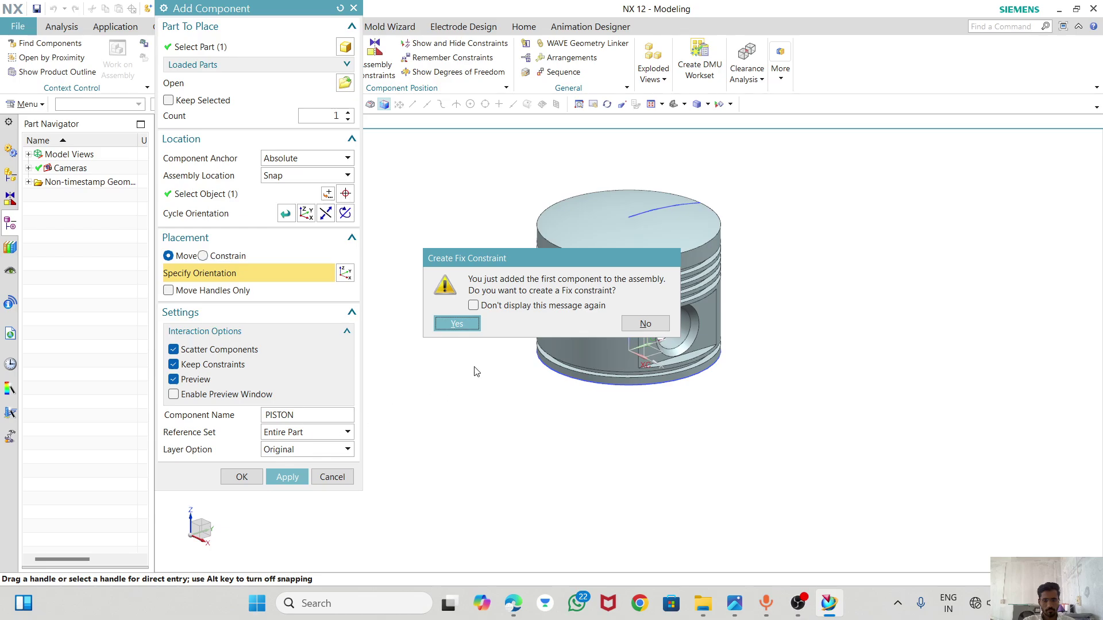
{"action": "left_click", "coordinate": [455, 324]}
- Inspect the piston's pin bore and underside, display the assembly structure, and make the Piston component the work part
{"action": "middle_click_drag", "start_coordinate": [551, 414], "coordinate": [691, 282]}
{"action": "scroll", "coordinate": [691, 282], "scroll_direction": "up", "scroll_amount": 3}
{"action": "scroll", "coordinate": [460, 315], "scroll_direction": "down", "scroll_amount": 2}
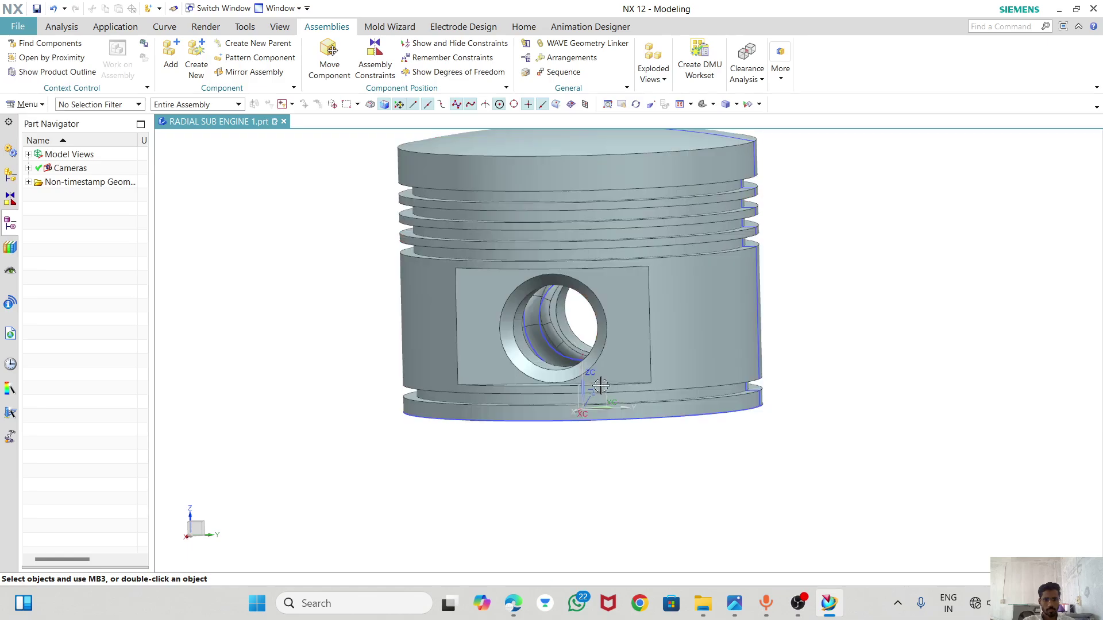
{"action": "middle_click_drag", "start_coordinate": [561, 471], "coordinate": [553, 423]}
{"action": "middle_click_drag", "start_coordinate": [775, 295], "coordinate": [771, 322]}
{"action": "scroll", "coordinate": [595, 396], "scroll_direction": "up", "scroll_amount": 2}
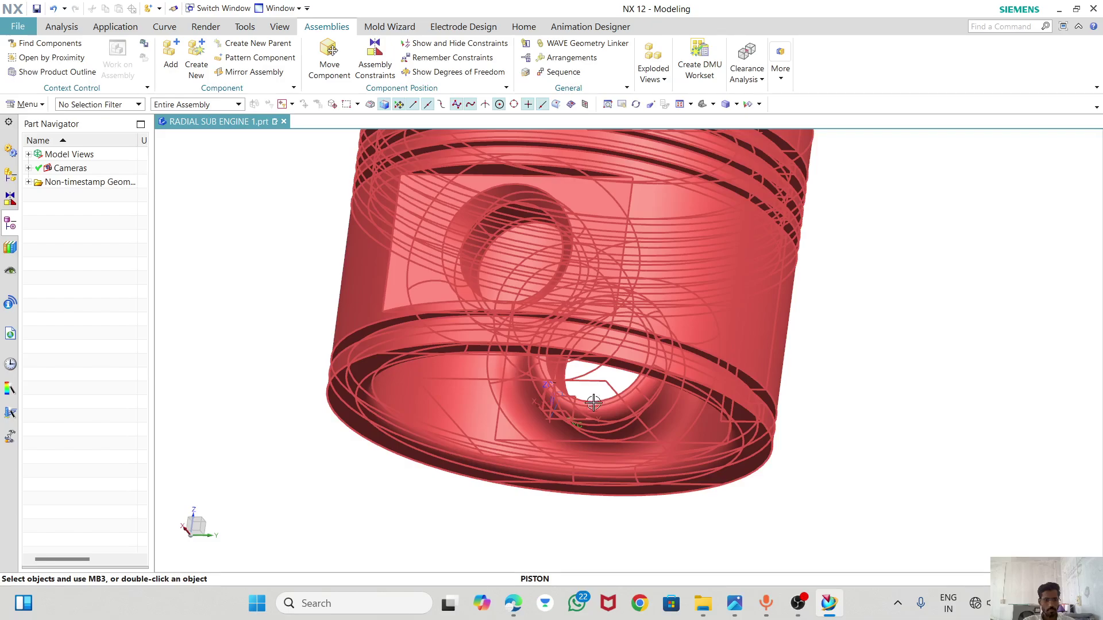
{"action": "left_click", "coordinate": [10, 198]}
{"action": "left_click", "coordinate": [11, 176]}
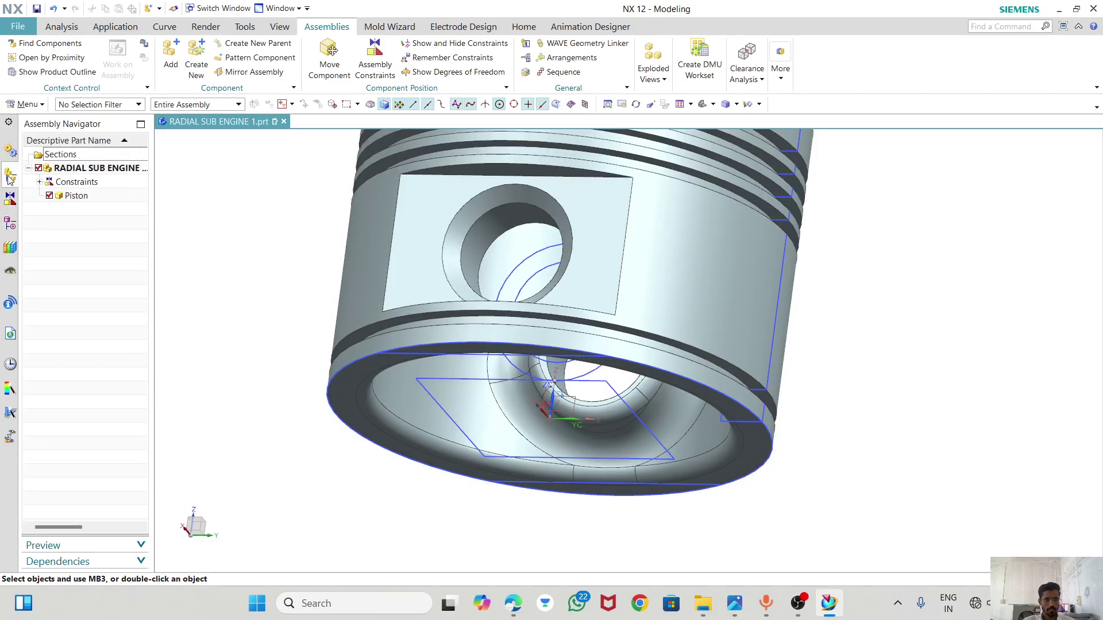
{"action": "double_click", "coordinate": [592, 265]}
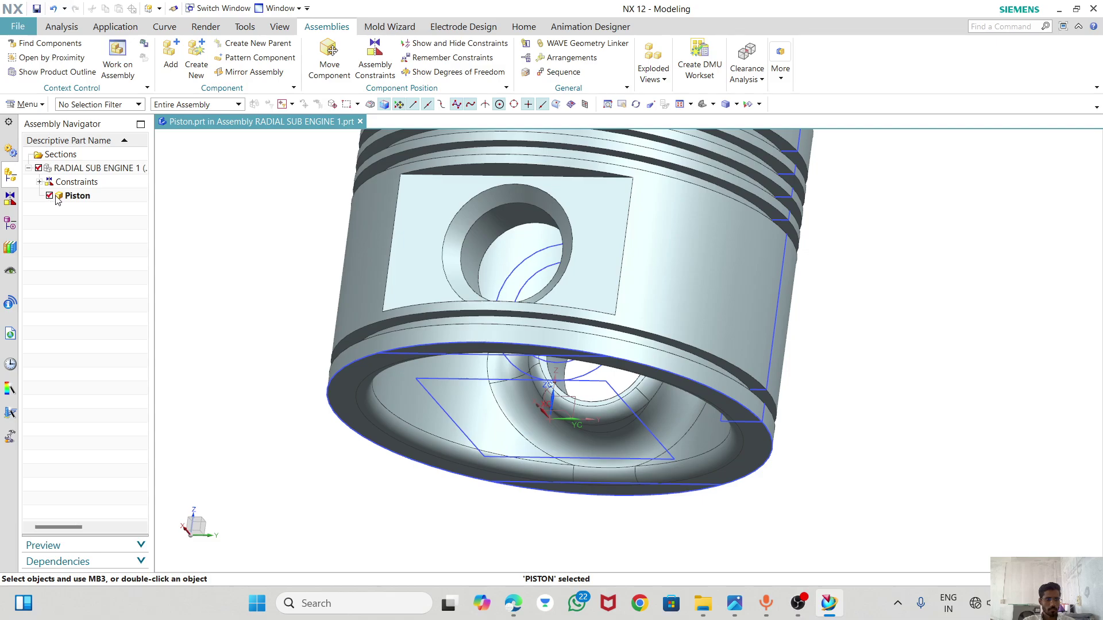
- Hide the piston's datum coordinate system and Sketches (1), (3), (5) and (8)
{"action": "left_click", "coordinate": [10, 223]}
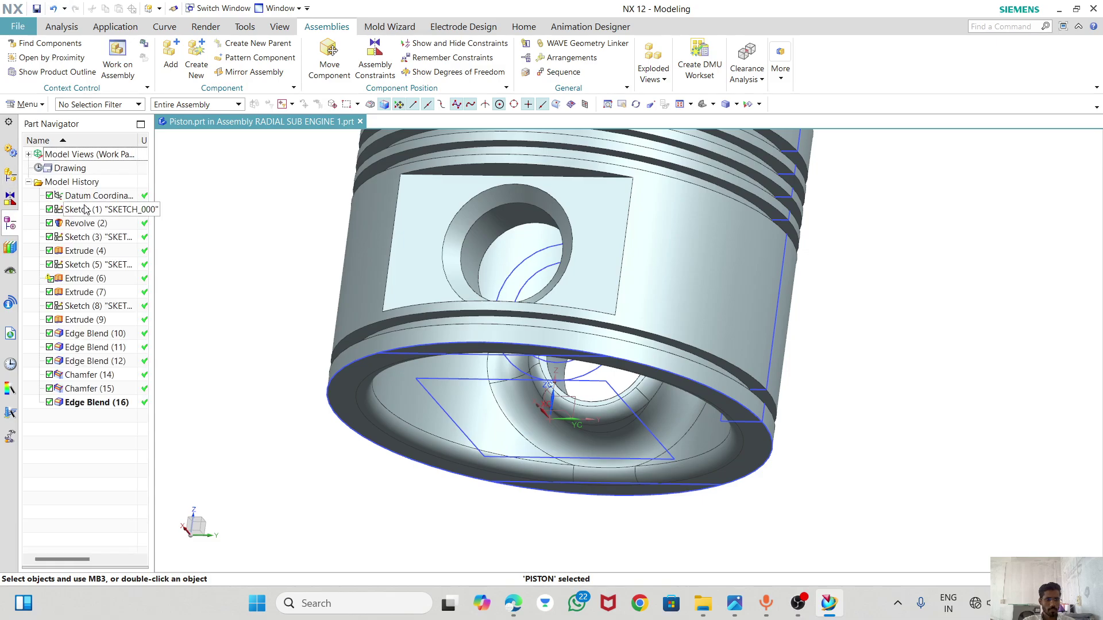
{"action": "right_click", "coordinate": [95, 196]}
{"action": "left_click", "coordinate": [81, 210]}
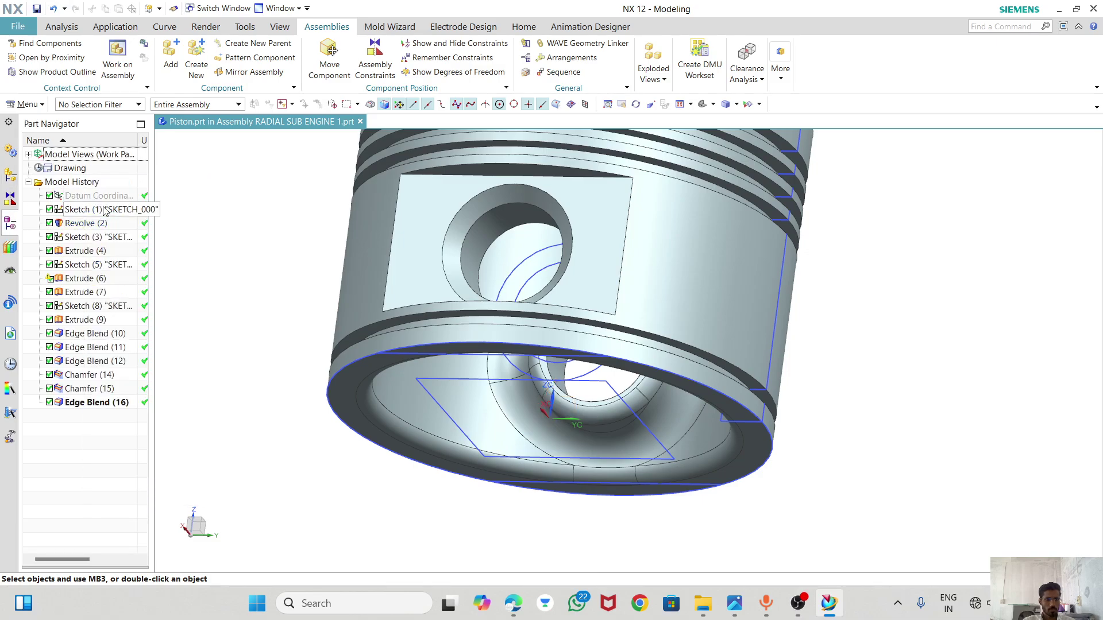
{"action": "right_click", "coordinate": [106, 209]}
{"action": "left_click", "coordinate": [81, 237]}
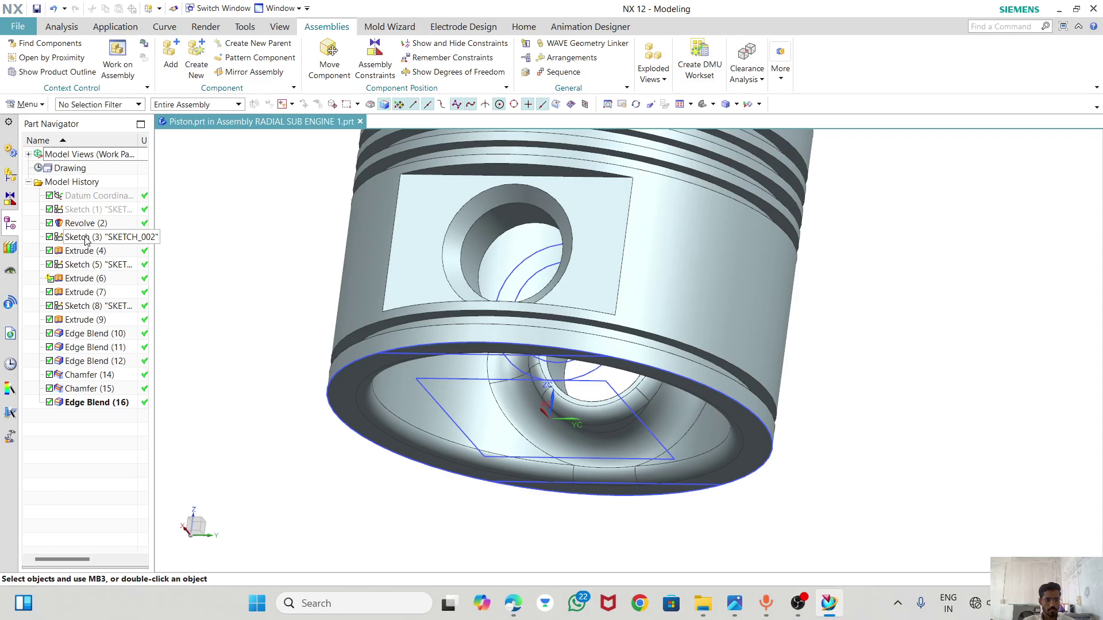
{"action": "right_click", "coordinate": [86, 236]}
{"action": "left_click", "coordinate": [116, 207]}
{"action": "left_click", "coordinate": [92, 264]}
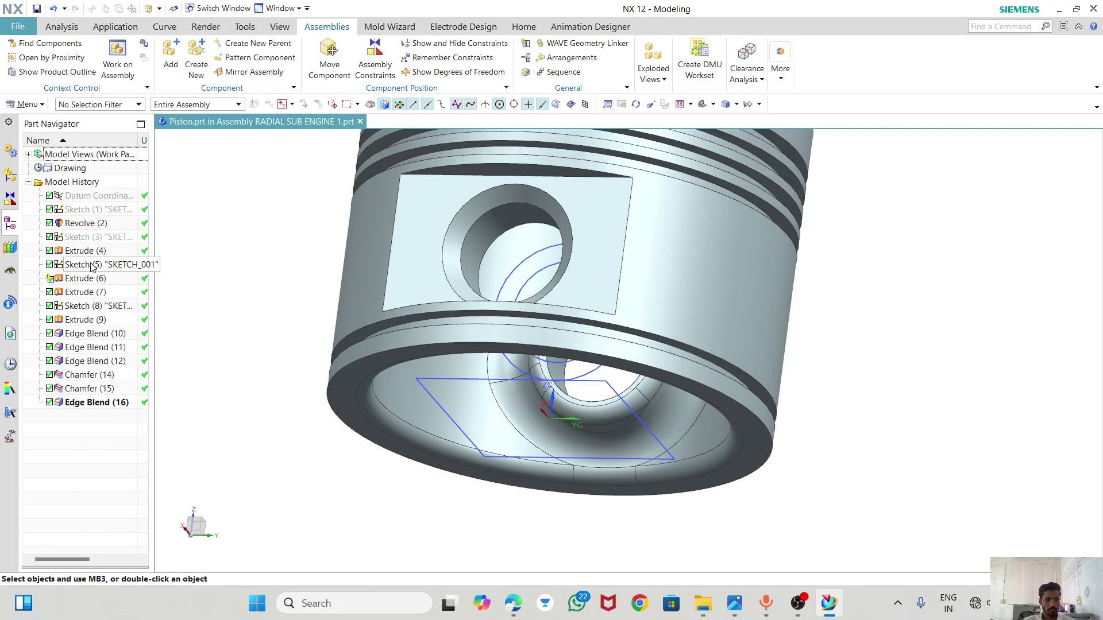
{"action": "right_click", "coordinate": [92, 264]}
{"action": "left_click", "coordinate": [116, 221]}
{"action": "left_click", "coordinate": [86, 305]}
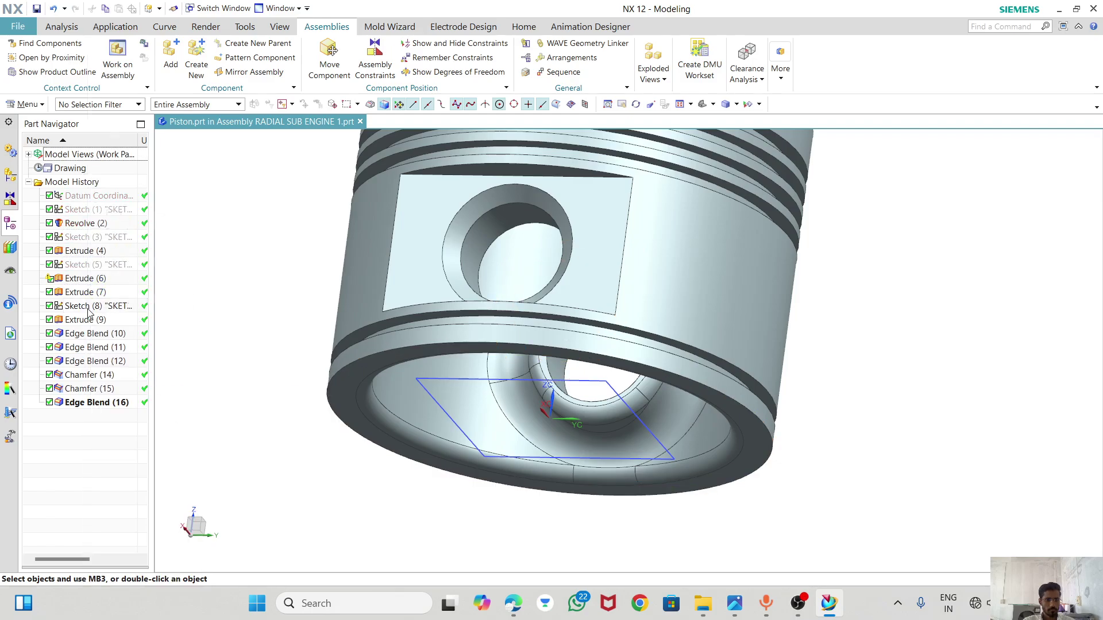
{"action": "right_click", "coordinate": [86, 305]}
{"action": "left_click", "coordinate": [113, 10]}
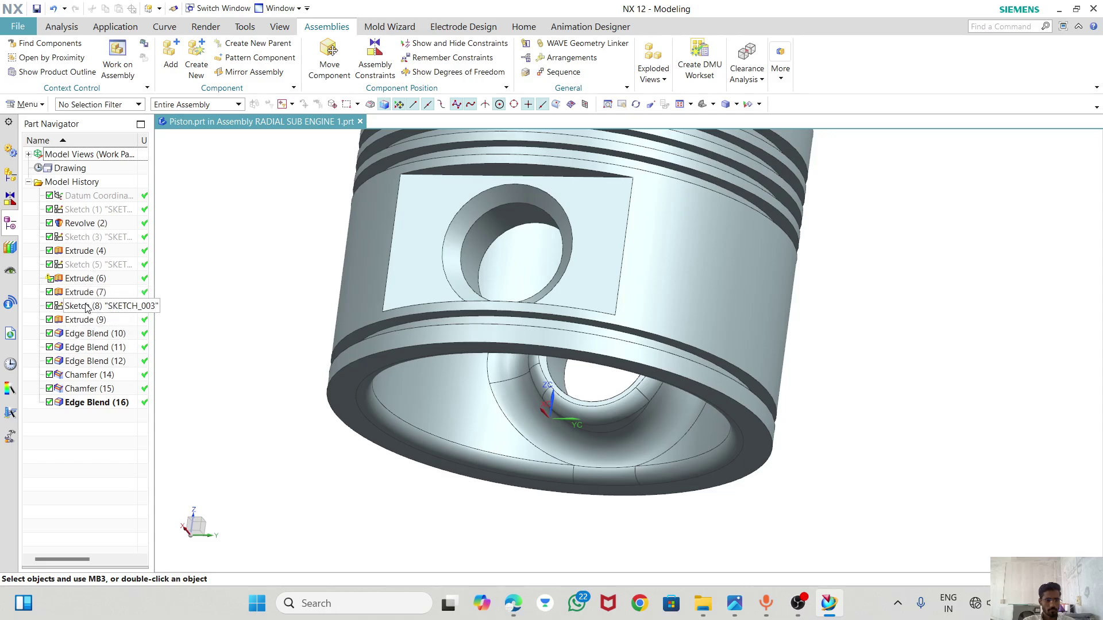
- Make the top-level RADIAL SUB ENGINE 1 assembly the work part again
{"action": "middle_click_drag", "start_coordinate": [581, 368], "coordinate": [574, 416]}
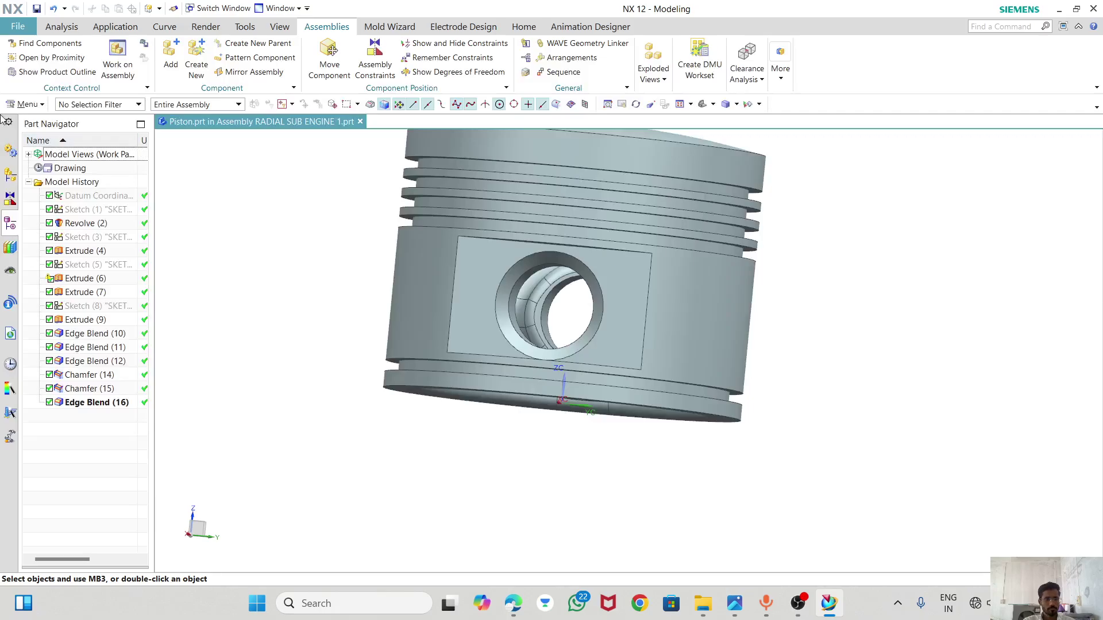
{"action": "left_click", "coordinate": [10, 175]}
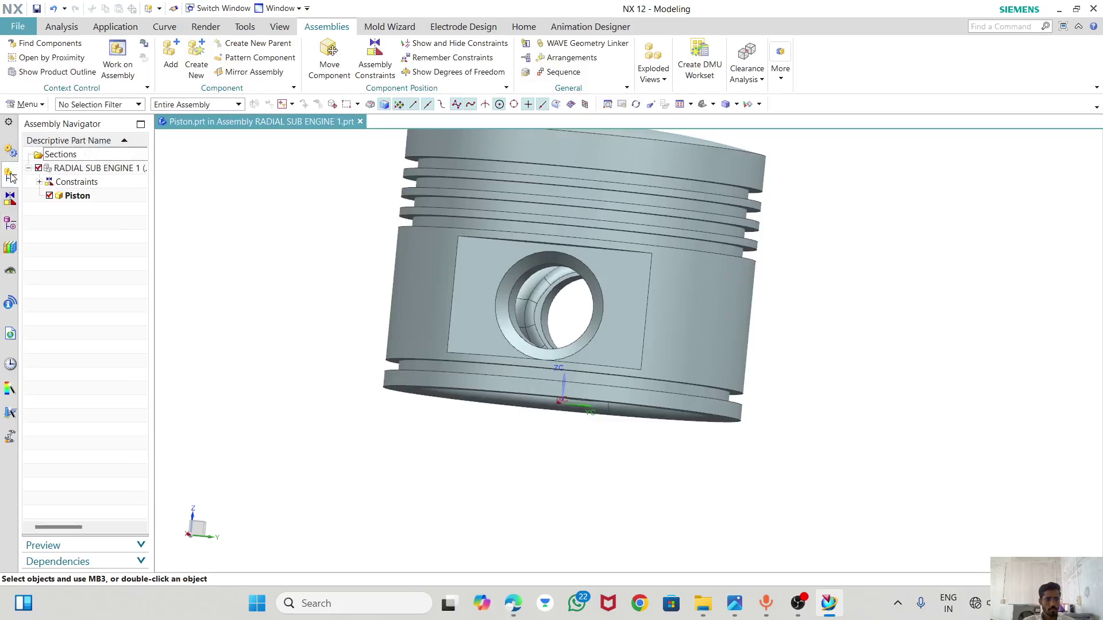
{"action": "left_click", "coordinate": [10, 198]}
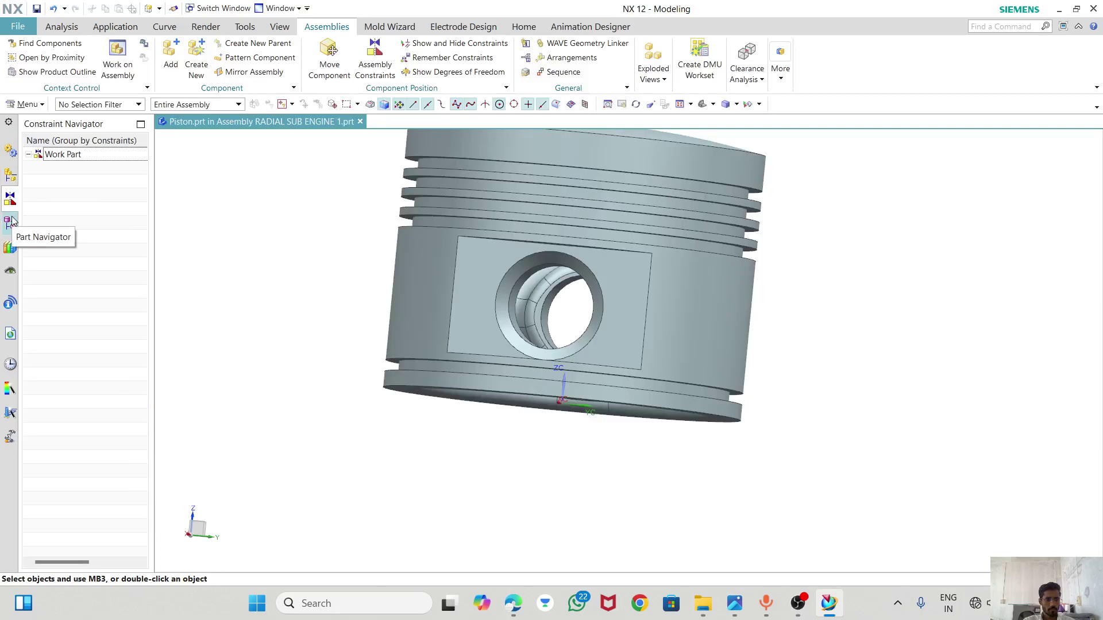
{"action": "left_click", "coordinate": [11, 176]}
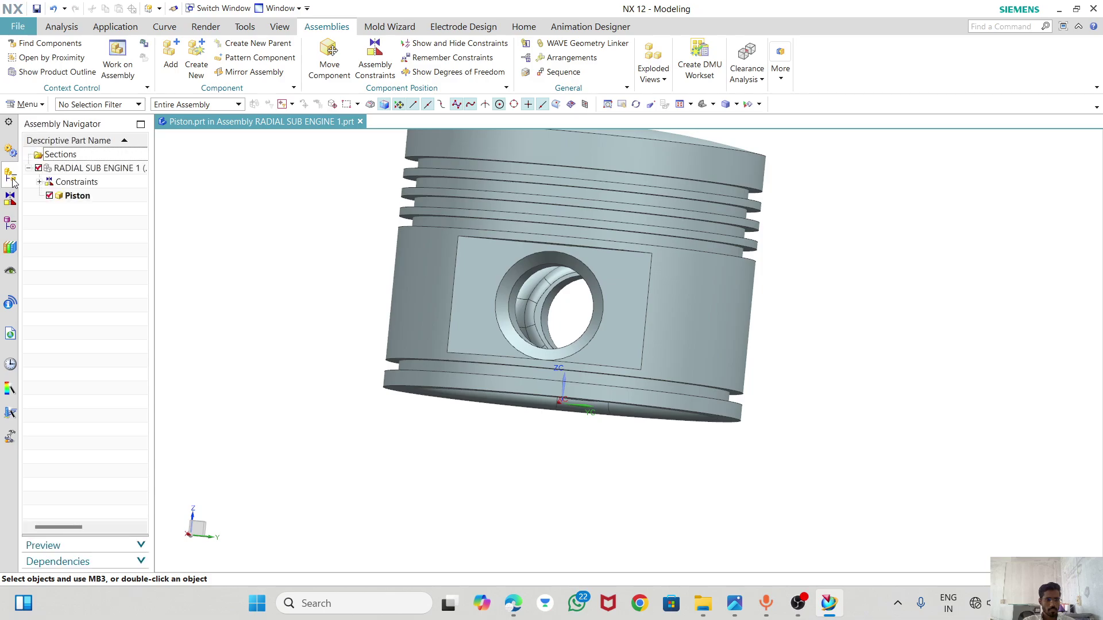
{"action": "double_click", "coordinate": [76, 170]}
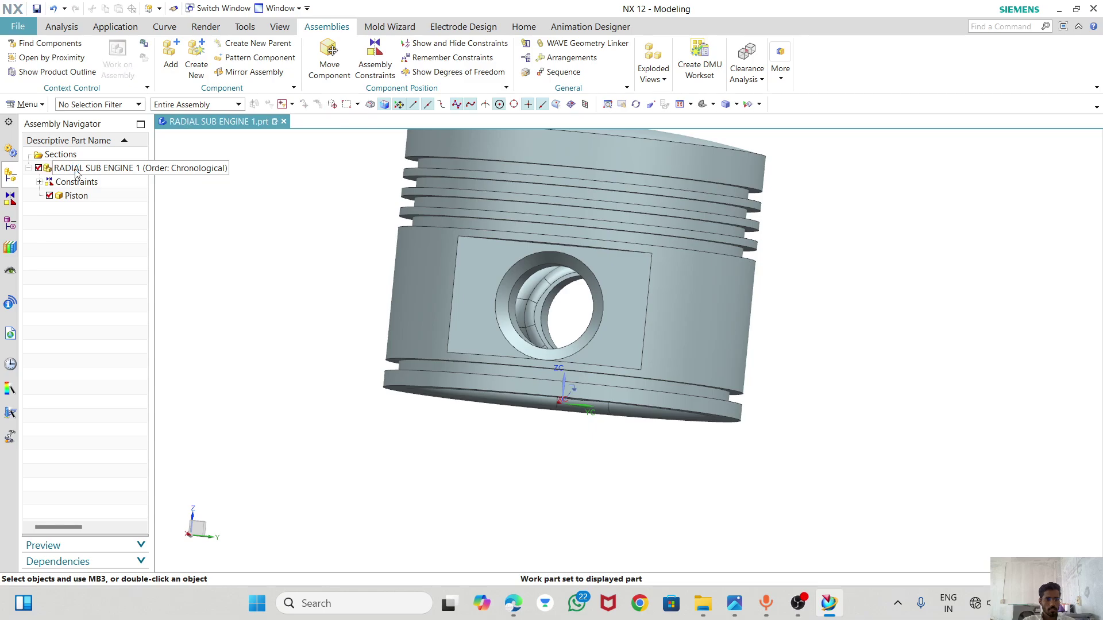
- Load the Pistonring part from the Radial Engine folder as the component to add
{"action": "middle_click_drag", "start_coordinate": [559, 472], "coordinate": [561, 450]}
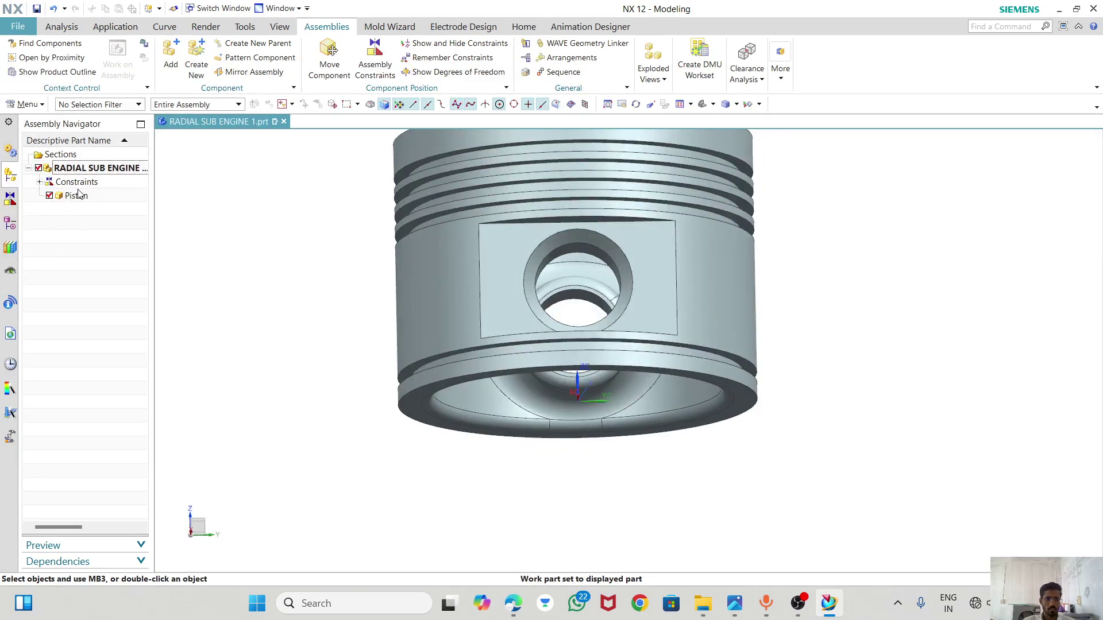
{"action": "scroll", "coordinate": [537, 344], "scroll_direction": "down", "scroll_amount": 3}
{"action": "mouse_move", "coordinate": [661, 290]}
{"action": "middle_mouse_down"}
{"action": "mouse_move", "coordinate": [638, 321]}
{"action": "mouse_move", "coordinate": [657, 298]}
{"action": "middle_mouse_up"}
{"action": "left_click", "coordinate": [170, 57]}
{"action": "left_click", "coordinate": [344, 84]}
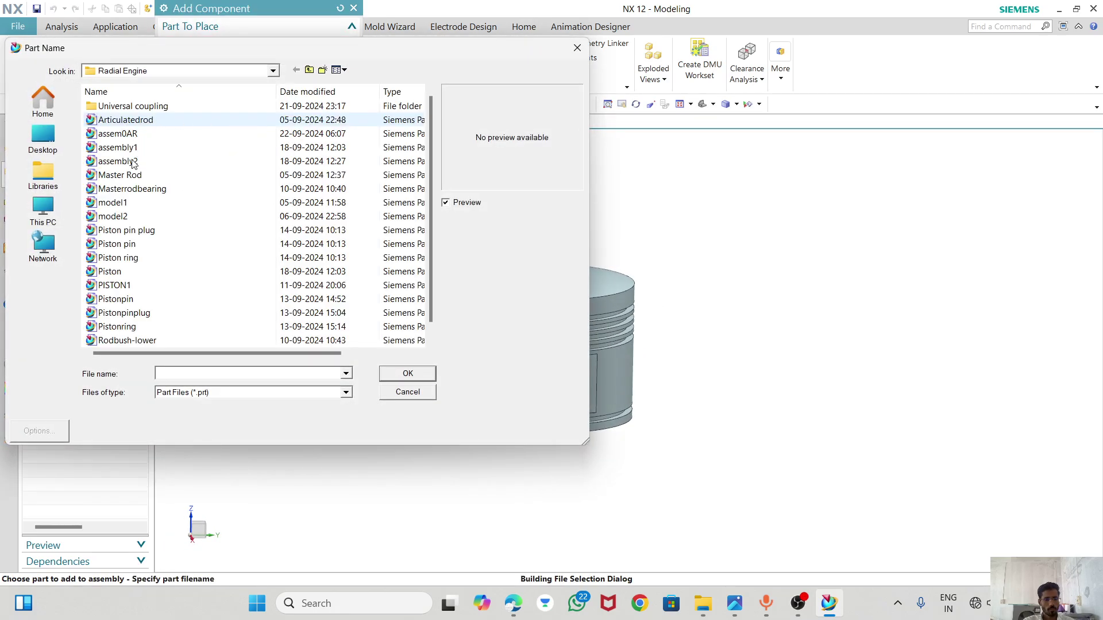
{"action": "scroll", "coordinate": [131, 296], "scroll_direction": "down", "scroll_amount": 1}
{"action": "left_click", "coordinate": [131, 287]}
{"action": "left_click", "coordinate": [131, 298]}
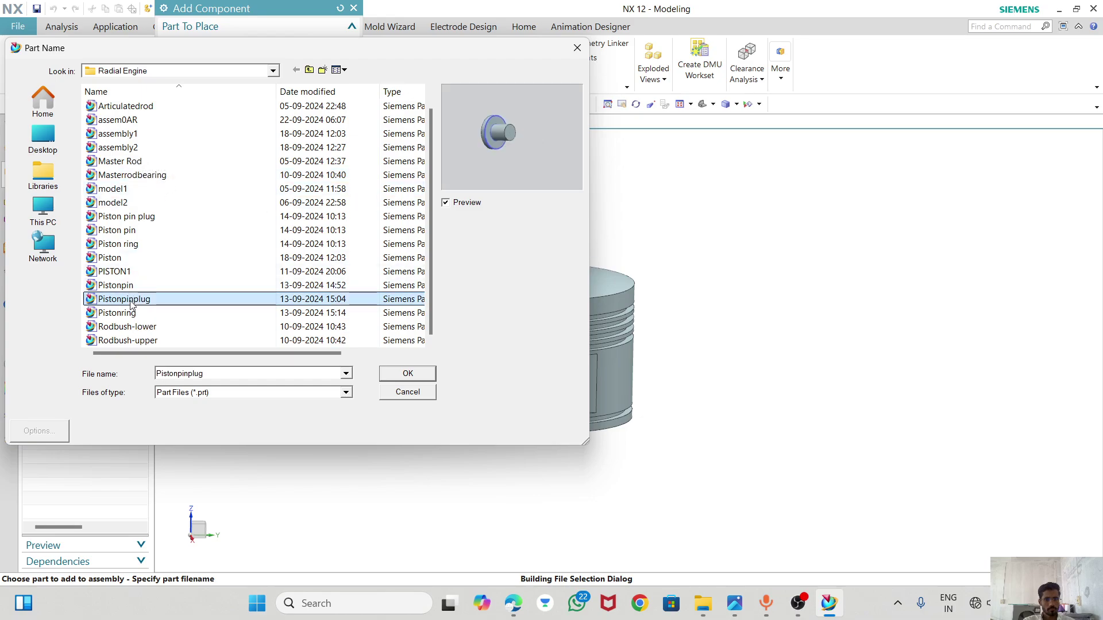
{"action": "left_click", "coordinate": [132, 313]}
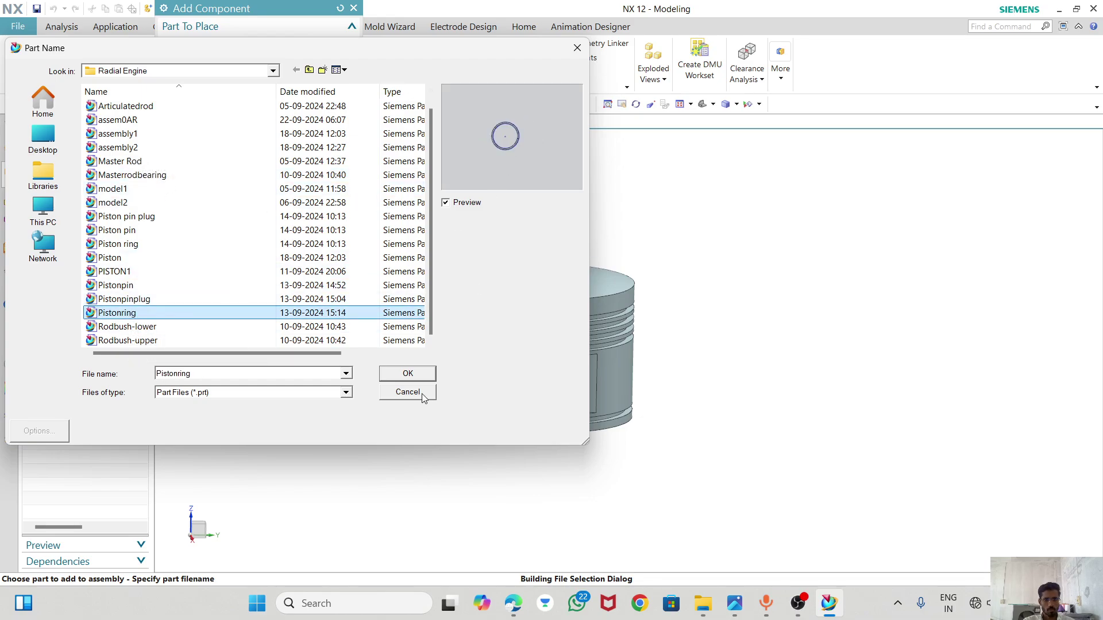
{"action": "left_click", "coordinate": [409, 375]}
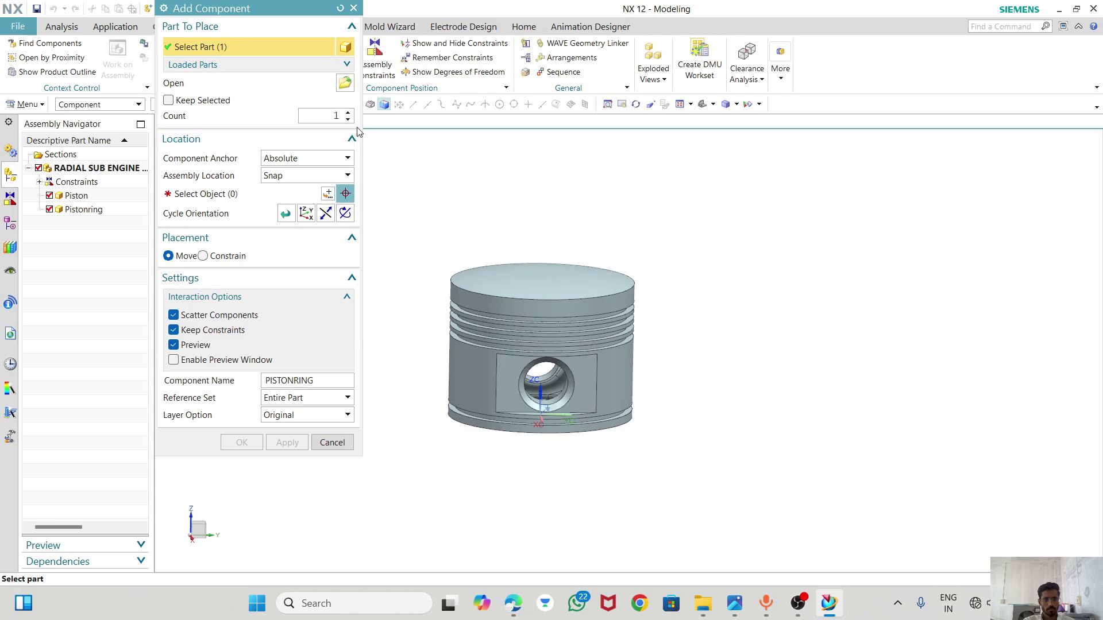
- Place the piston ring at the absolute origin, raise it above the piston to Z 119 mm and rotate it to lie horizontally
{"action": "left_click", "coordinate": [329, 194]}
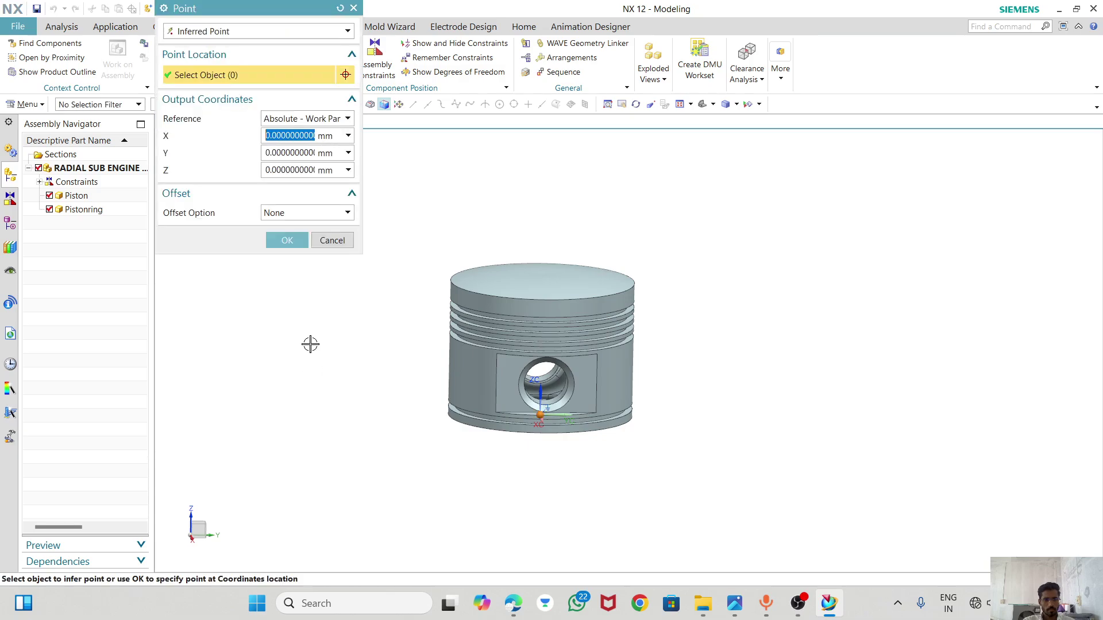
{"action": "left_click", "coordinate": [287, 246]}
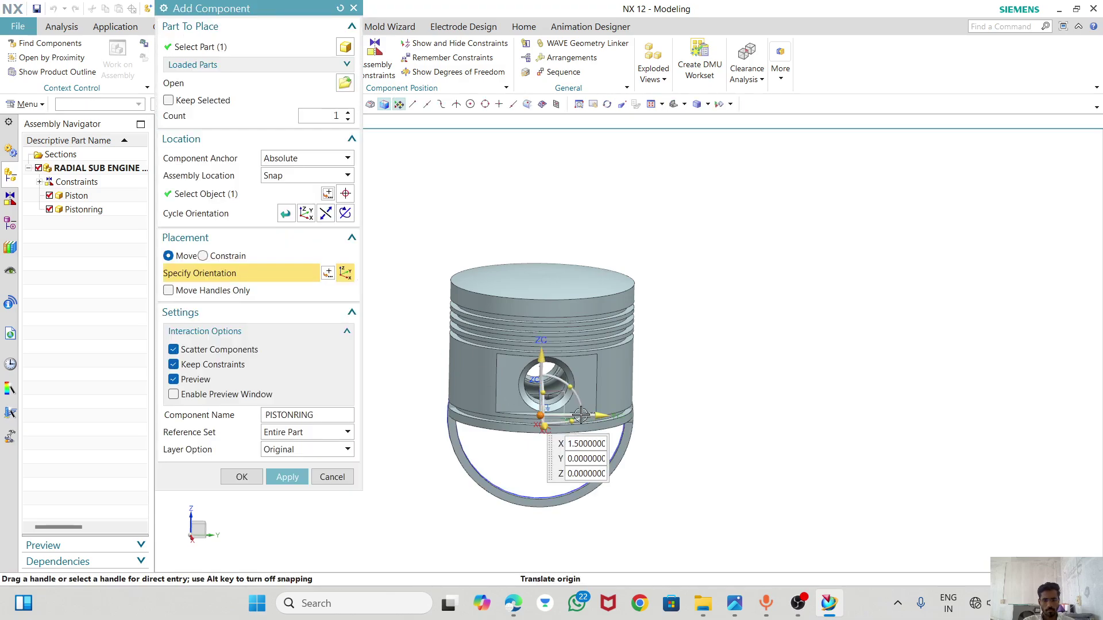
{"action": "middle_click_drag", "start_coordinate": [725, 400], "coordinate": [701, 397]}
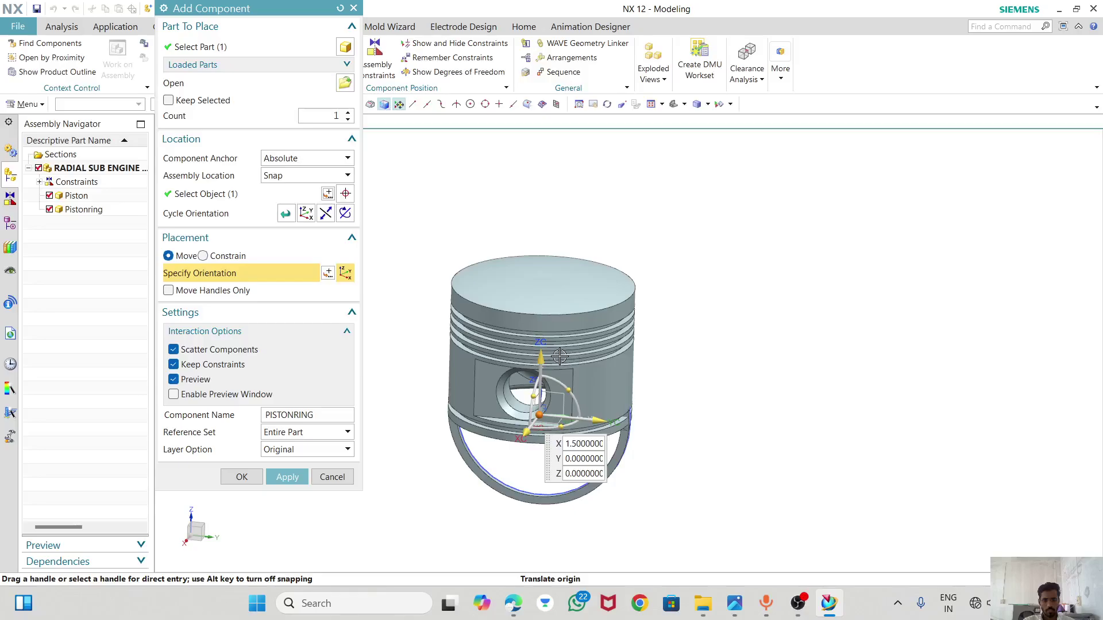
{"action": "left_click_drag", "start_coordinate": [543, 357], "coordinate": [529, 265]}
{"action": "left_click_drag", "start_coordinate": [520, 197], "coordinate": [517, 140]}
{"action": "left_click_drag", "start_coordinate": [545, 253], "coordinate": [616, 234]}
{"action": "scroll", "coordinate": [607, 383], "scroll_direction": "down", "scroll_amount": 2}
{"action": "left_click", "coordinate": [553, 262]}
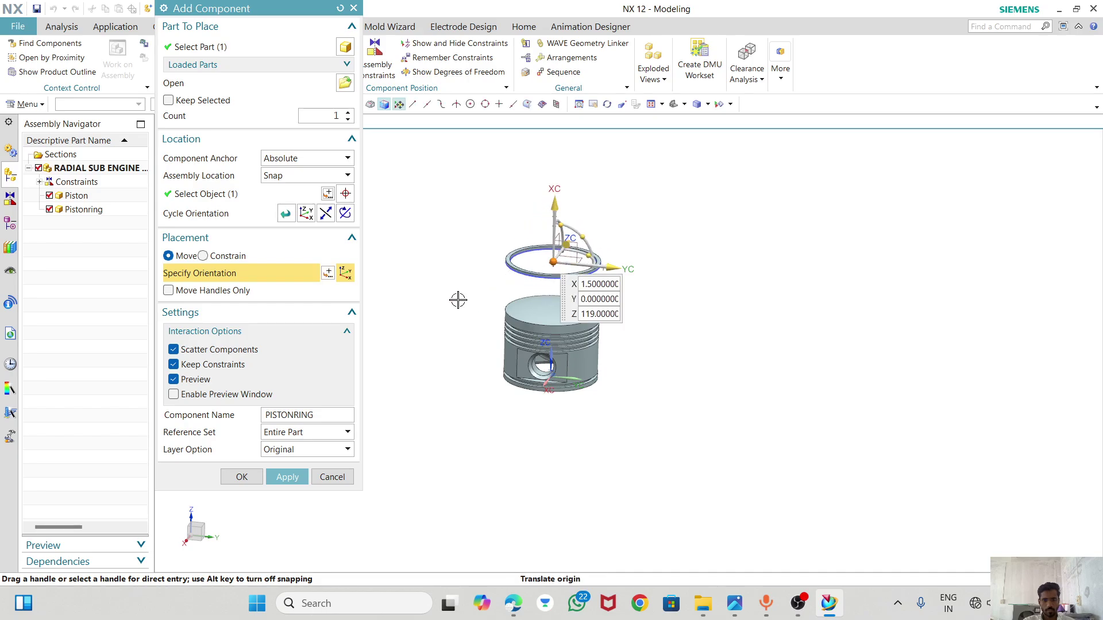
{"action": "left_click", "coordinate": [242, 477]}
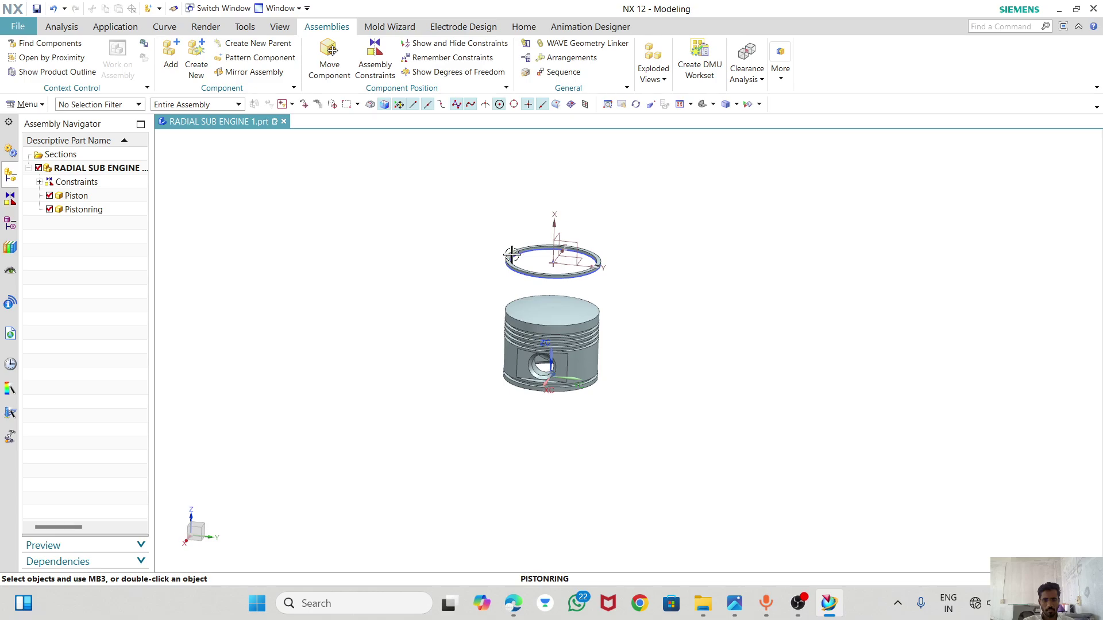
- Hide the datum coordinate system and Sketches (1) and (3) within the Pistonring part, and return to the top-level assembly as work part
{"action": "double_click", "coordinate": [511, 254]}
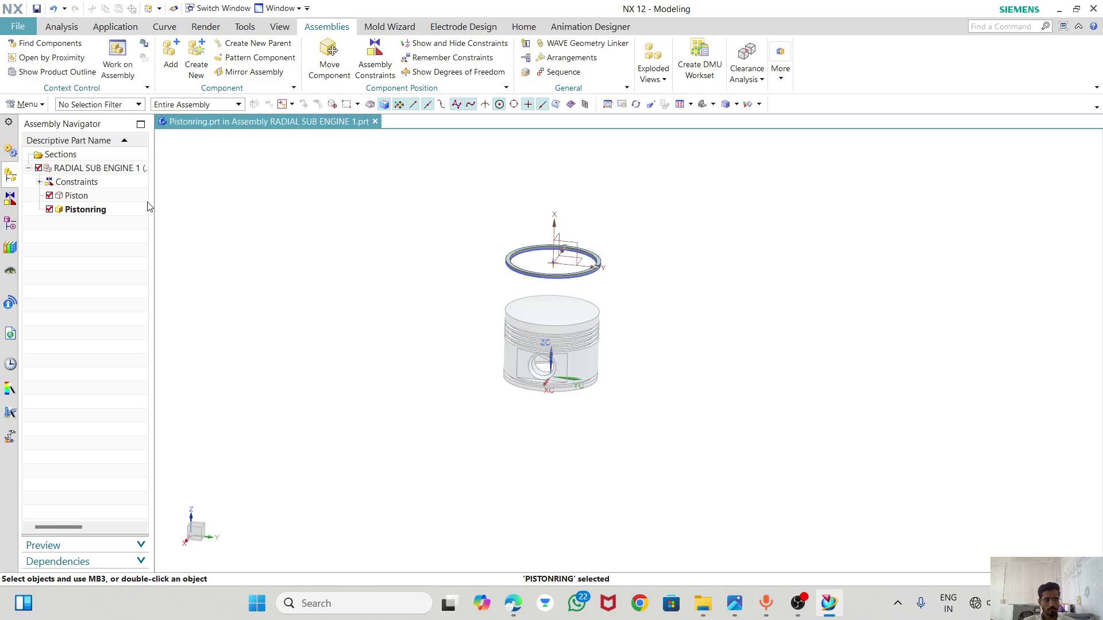
{"action": "left_click", "coordinate": [10, 224]}
{"action": "right_click", "coordinate": [102, 184]}
{"action": "left_click", "coordinate": [118, 189]}
{"action": "right_click", "coordinate": [115, 196]}
{"action": "left_click", "coordinate": [118, 204]}
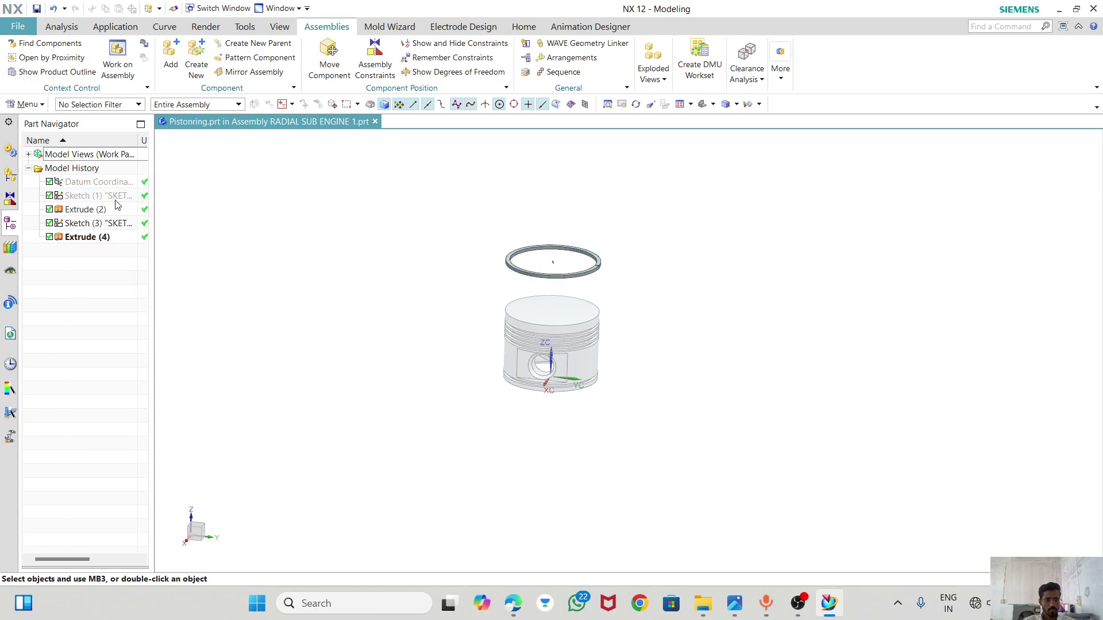
{"action": "right_click", "coordinate": [93, 223]}
{"action": "left_click", "coordinate": [109, 222]}
{"action": "left_click", "coordinate": [13, 178]}
{"action": "double_click", "coordinate": [69, 168]}
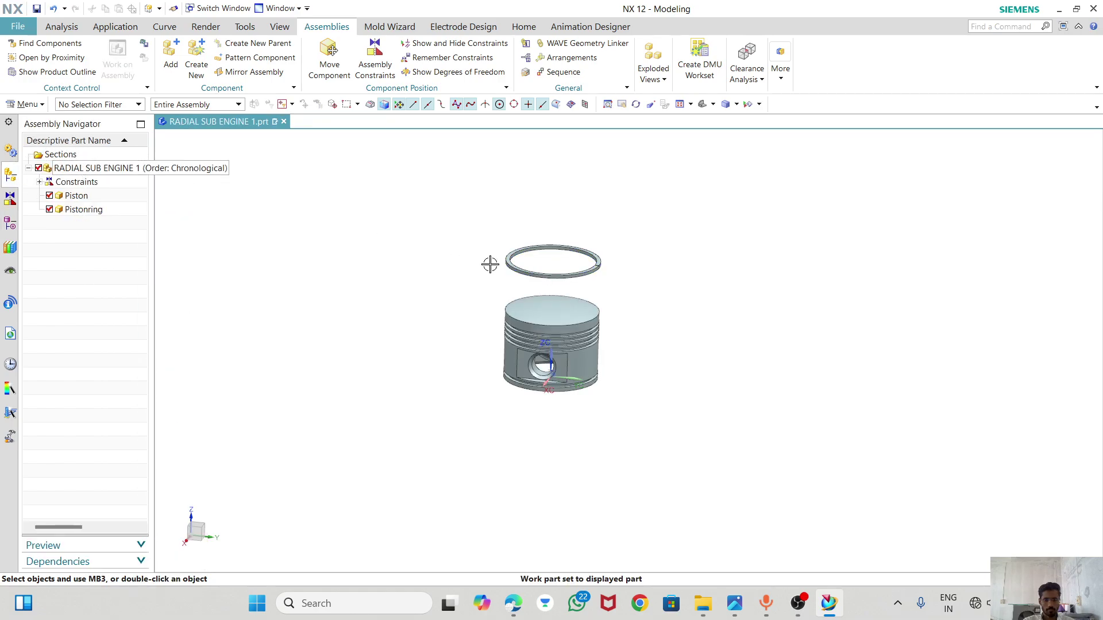
- Align the piston ring's centerline with the piston's centerline using a Touch Align constraint set to Infer Center/Axis
{"action": "scroll", "coordinate": [519, 254], "scroll_direction": "up", "scroll_amount": 3}
{"action": "middle_click_drag", "start_coordinate": [570, 376], "coordinate": [557, 315]}
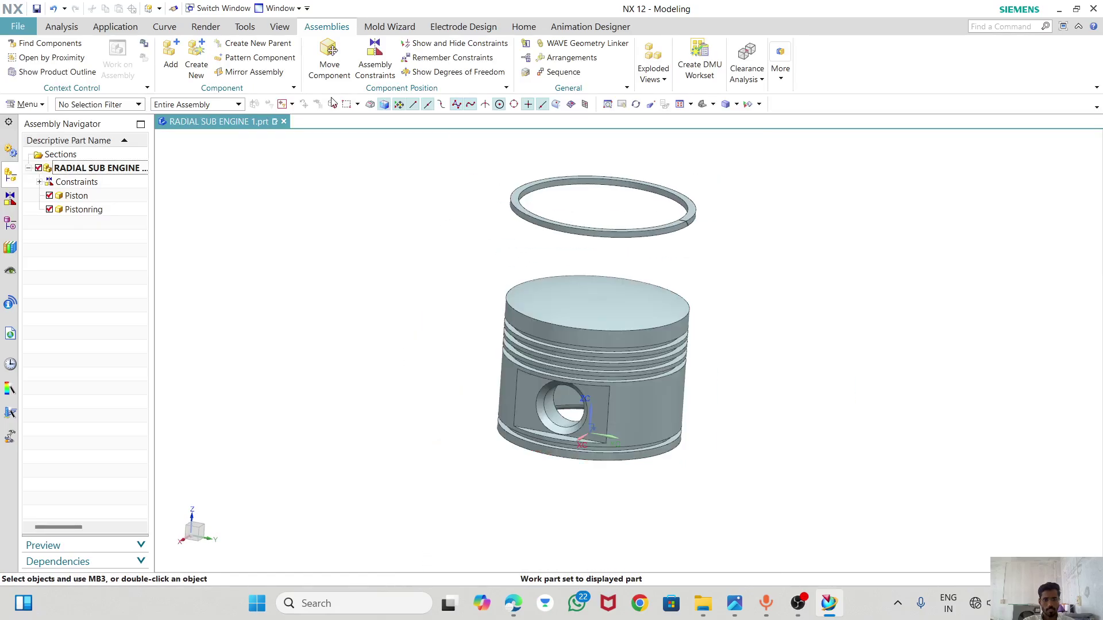
{"action": "left_click", "coordinate": [375, 60]}
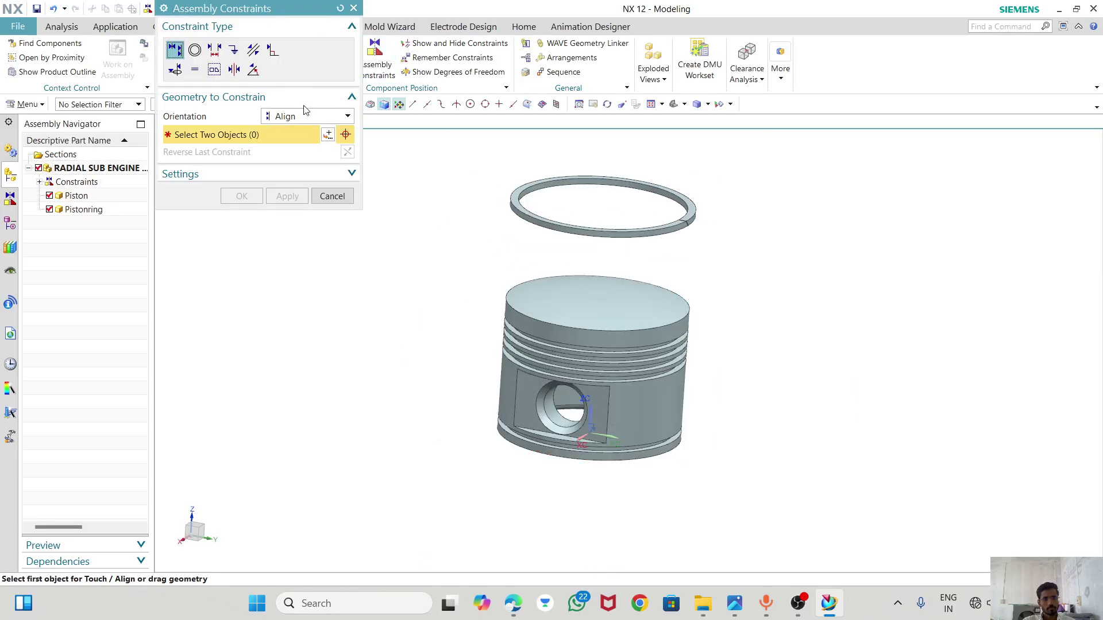
{"action": "left_click", "coordinate": [287, 117]}
{"action": "left_click", "coordinate": [298, 170]}
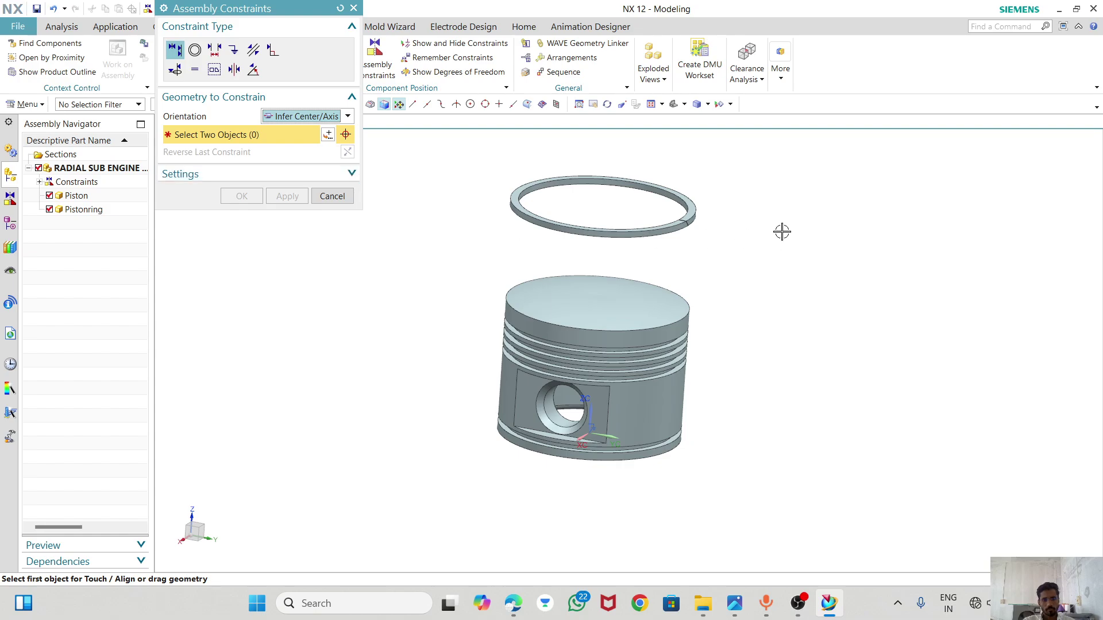
{"action": "left_click", "coordinate": [601, 206]}
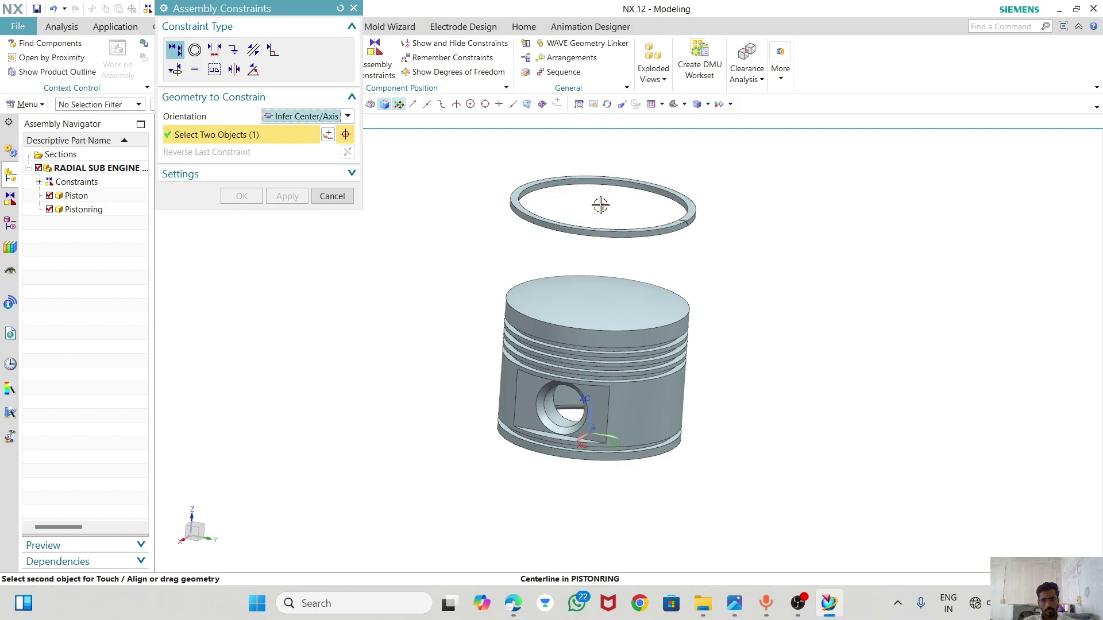
{"action": "left_click", "coordinate": [596, 296]}
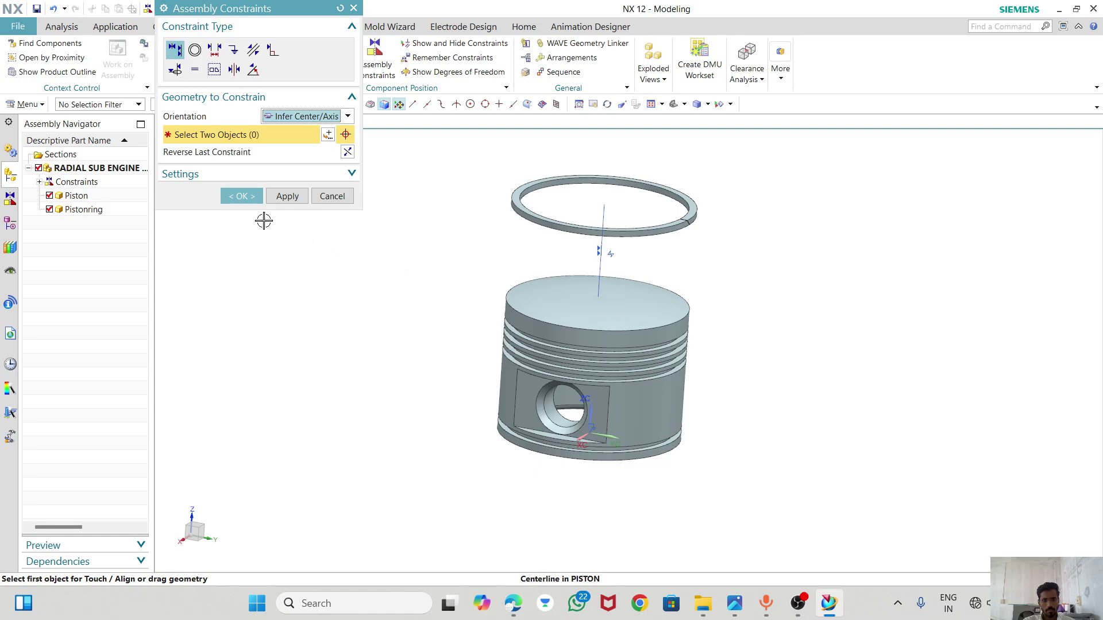
- Seat the ring in the piston's uppermost groove with a Touch constraint between the ring's top face and the groove's upper face
{"action": "left_click", "coordinate": [335, 117]}
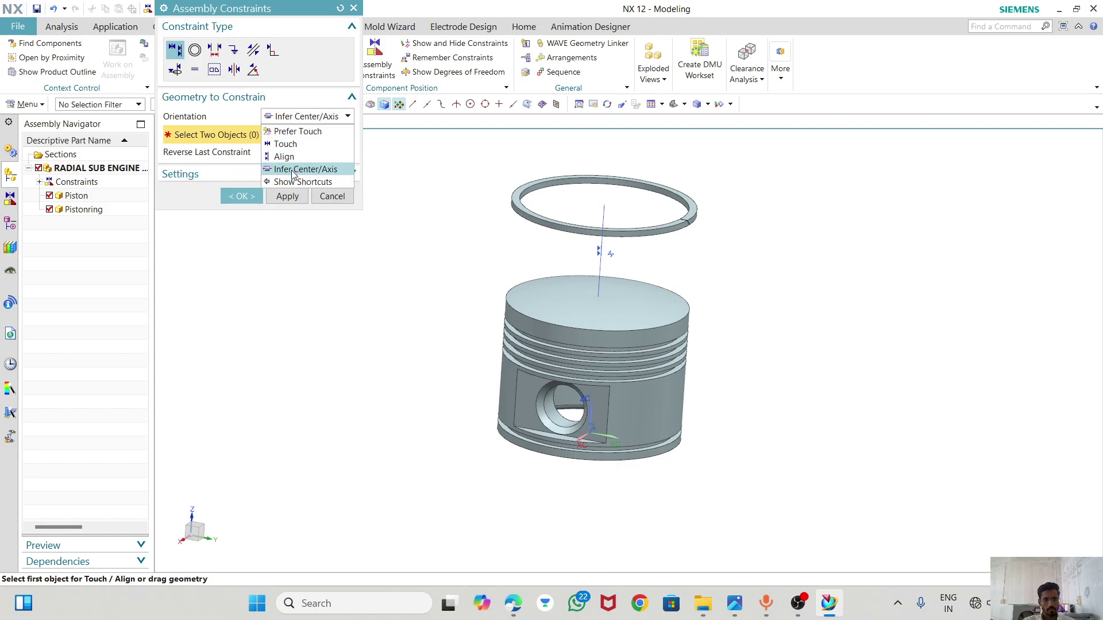
{"action": "left_click", "coordinate": [286, 144]}
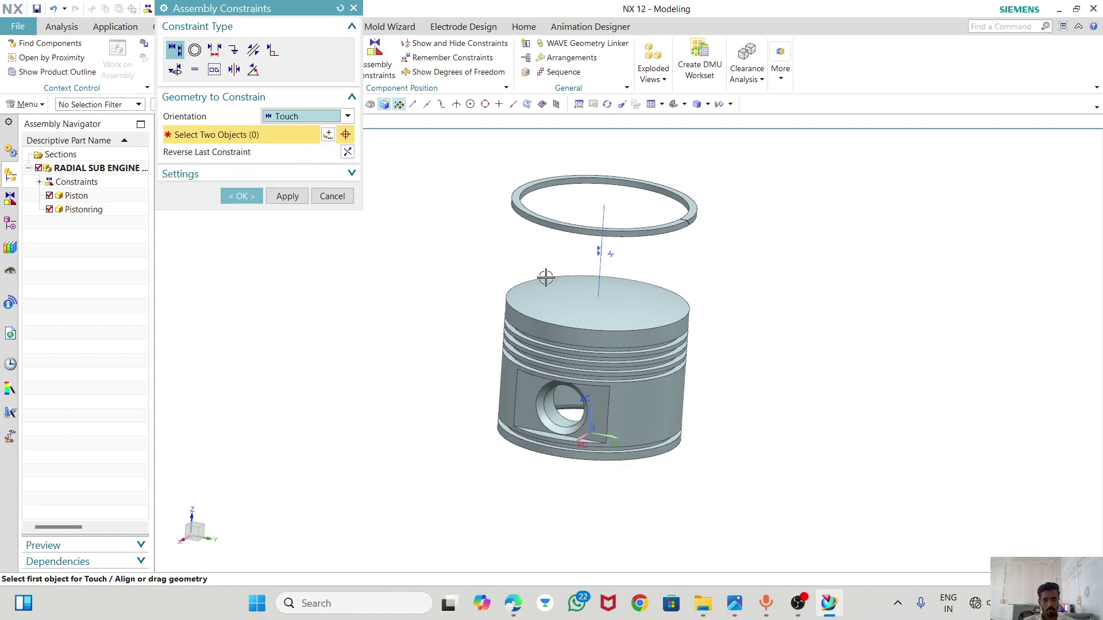
{"action": "left_click", "coordinate": [519, 196]}
{"action": "middle_click_drag", "start_coordinate": [514, 322], "coordinate": [517, 283]}
{"action": "scroll", "coordinate": [511, 300], "scroll_direction": "up", "scroll_amount": 5}
{"action": "scroll", "coordinate": [510, 300], "scroll_direction": "up", "scroll_amount": 2}
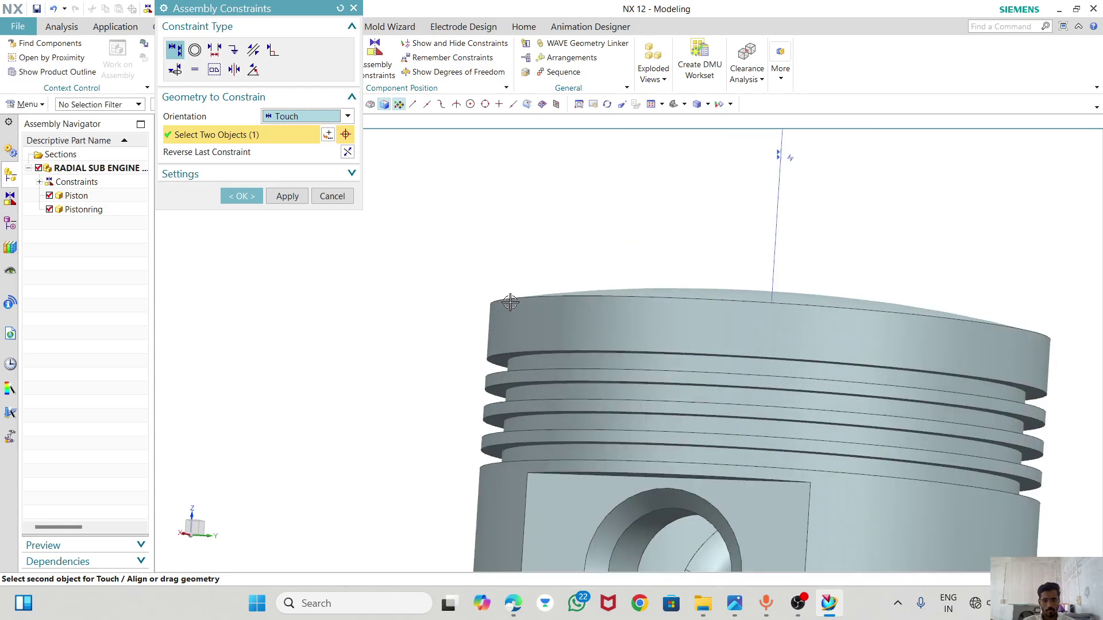
{"action": "left_click", "coordinate": [501, 324]}
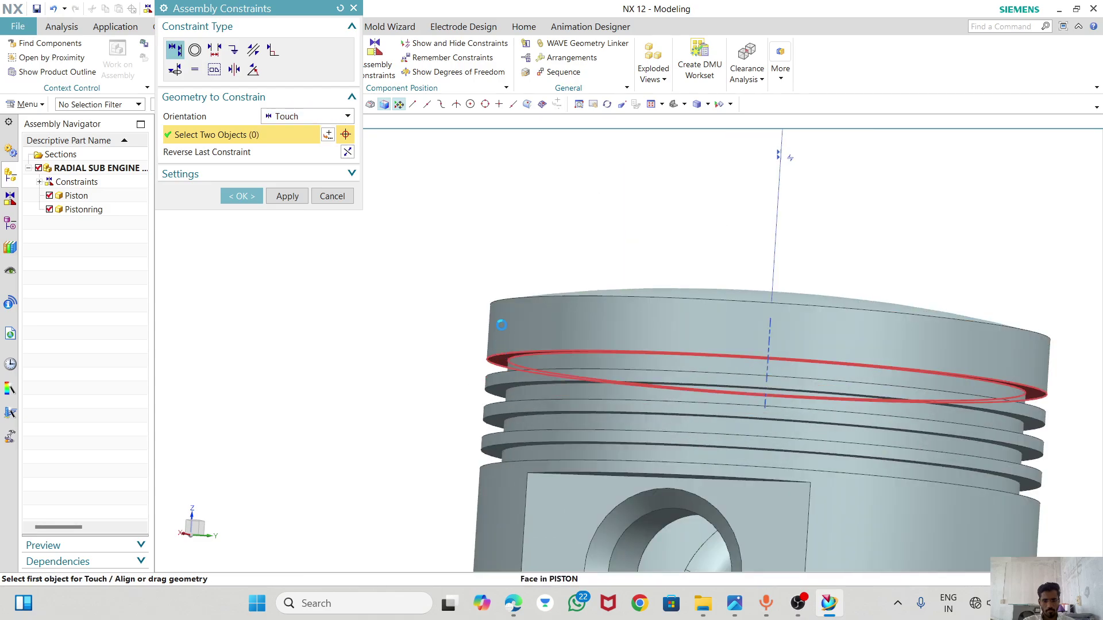
{"action": "left_click", "coordinate": [249, 197]}
- Color the piston ring in the uppermost groove red and set its shaded display translucency to 1
{"action": "scroll", "coordinate": [565, 206], "scroll_direction": "down", "scroll_amount": 2}
{"action": "middle_click_drag", "start_coordinate": [582, 279], "coordinate": [532, 288]}
{"action": "scroll", "coordinate": [530, 284], "scroll_direction": "up", "scroll_amount": 5}
{"action": "right_click", "coordinate": [530, 278]}
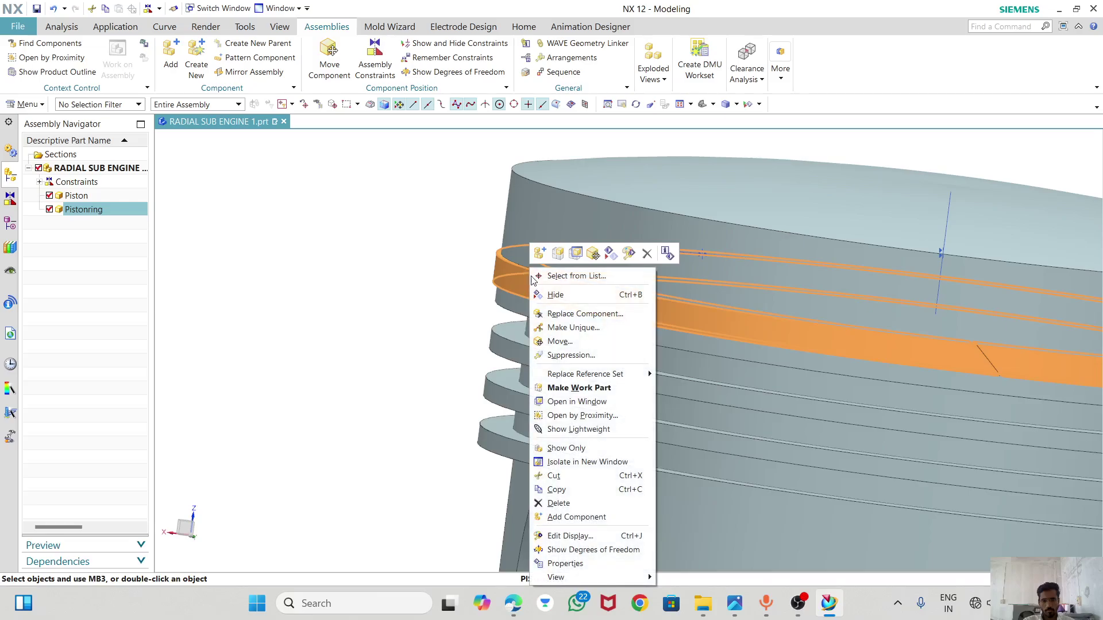
{"action": "left_click", "coordinate": [568, 536]}
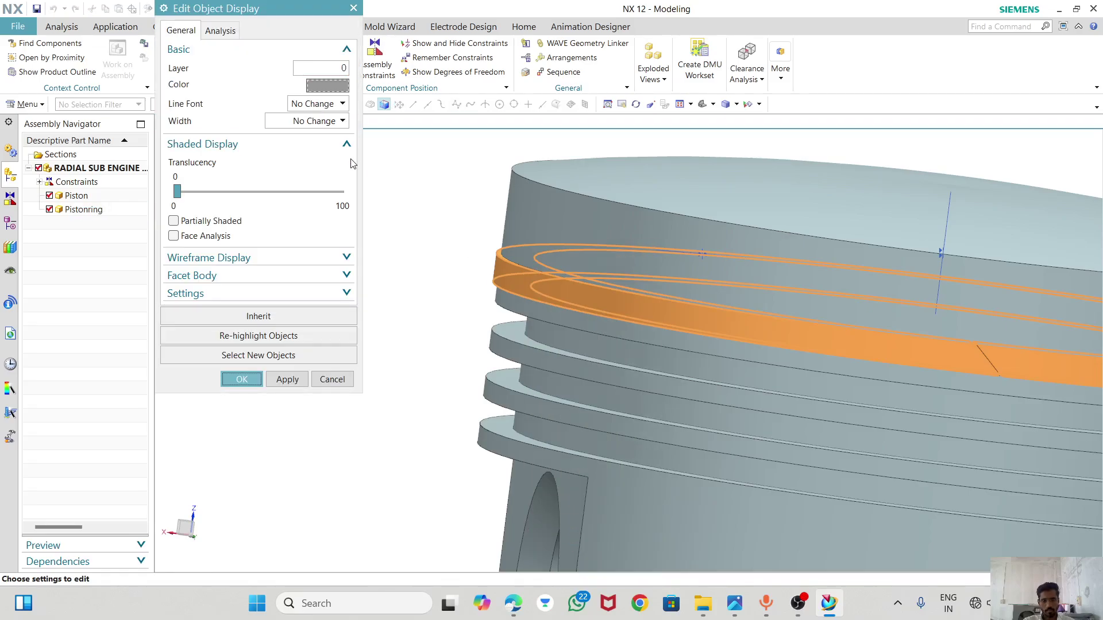
{"action": "left_click", "coordinate": [327, 86]}
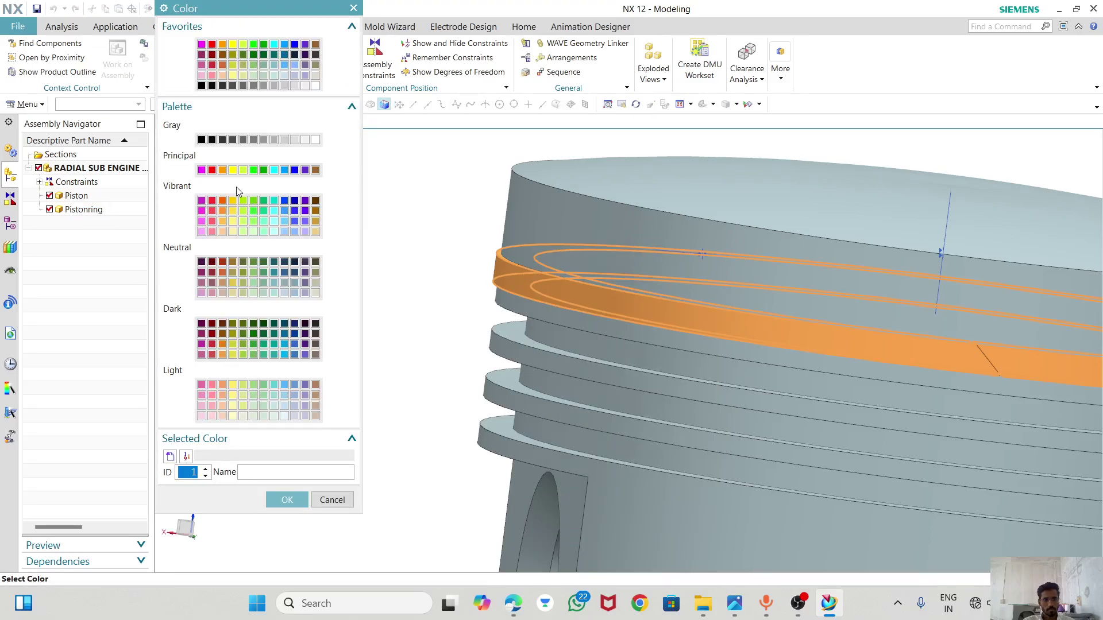
{"action": "left_click", "coordinate": [212, 170]}
{"action": "left_click", "coordinate": [287, 500]}
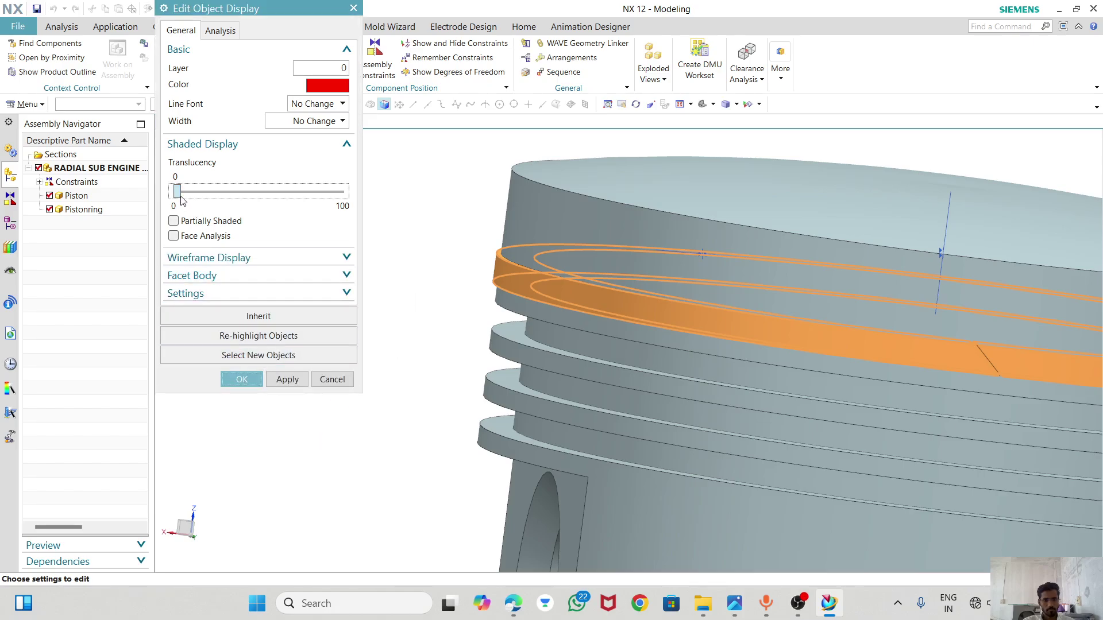
{"action": "left_click_drag", "start_coordinate": [178, 191], "coordinate": [199, 192]}
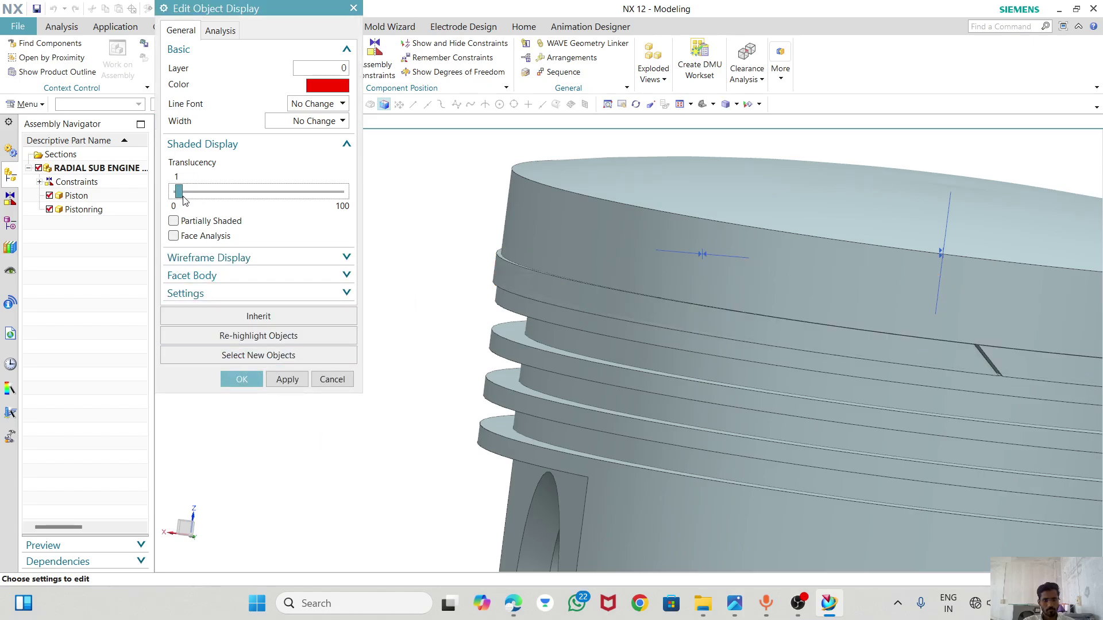
{"action": "left_click", "coordinate": [241, 379]}
{"action": "middle_click_drag", "start_coordinate": [466, 331], "coordinate": [534, 287]}
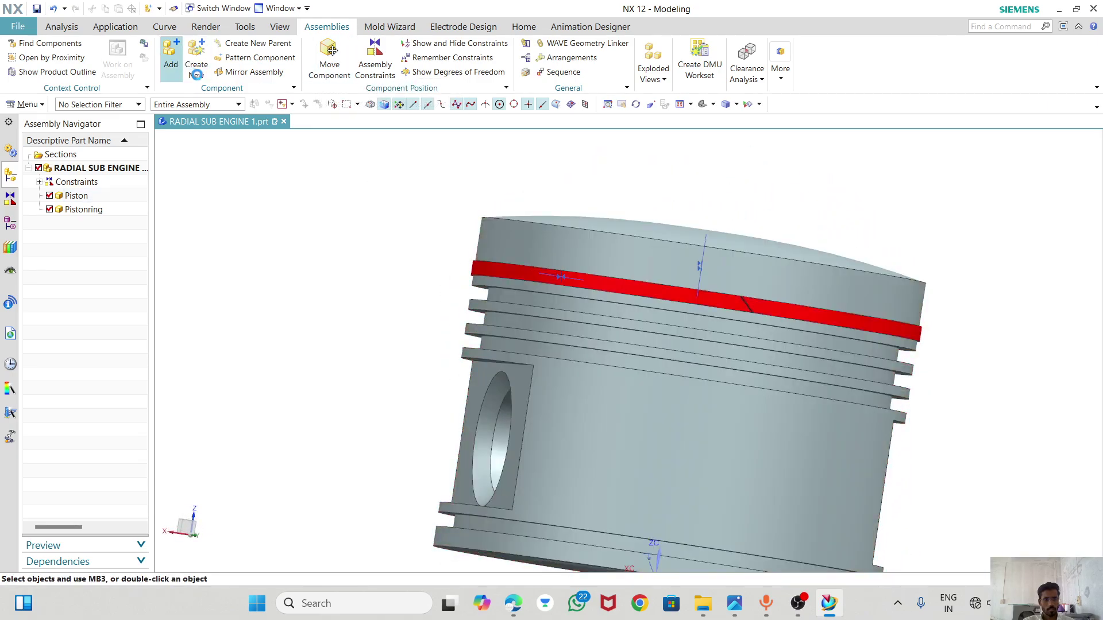
- Add the Piston ring part from the Radial Engine folder at the absolute origin and raise it above the piston to Z 80.5 mm
{"action": "left_click", "coordinate": [343, 83]}
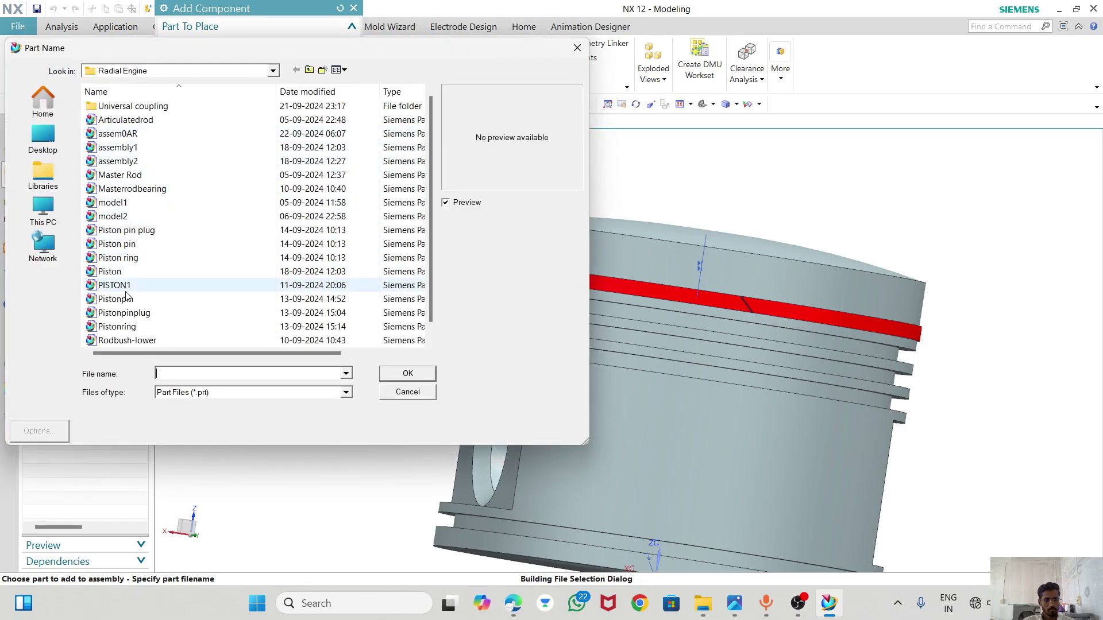
{"action": "left_click", "coordinate": [120, 258]}
{"action": "left_click", "coordinate": [407, 373]}
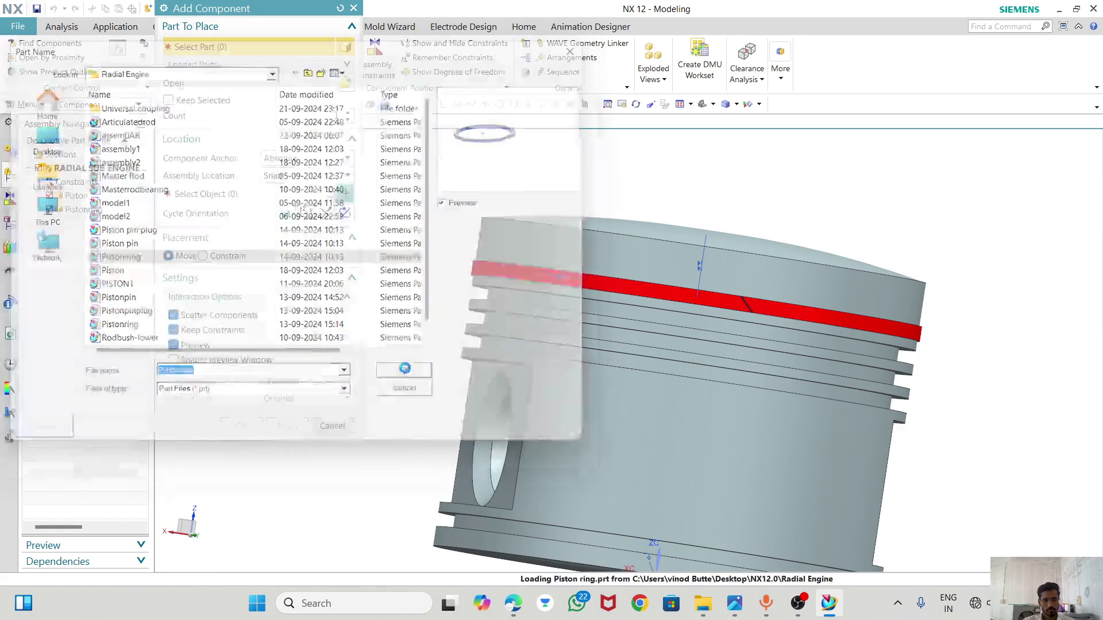
{"action": "left_click", "coordinate": [328, 193]}
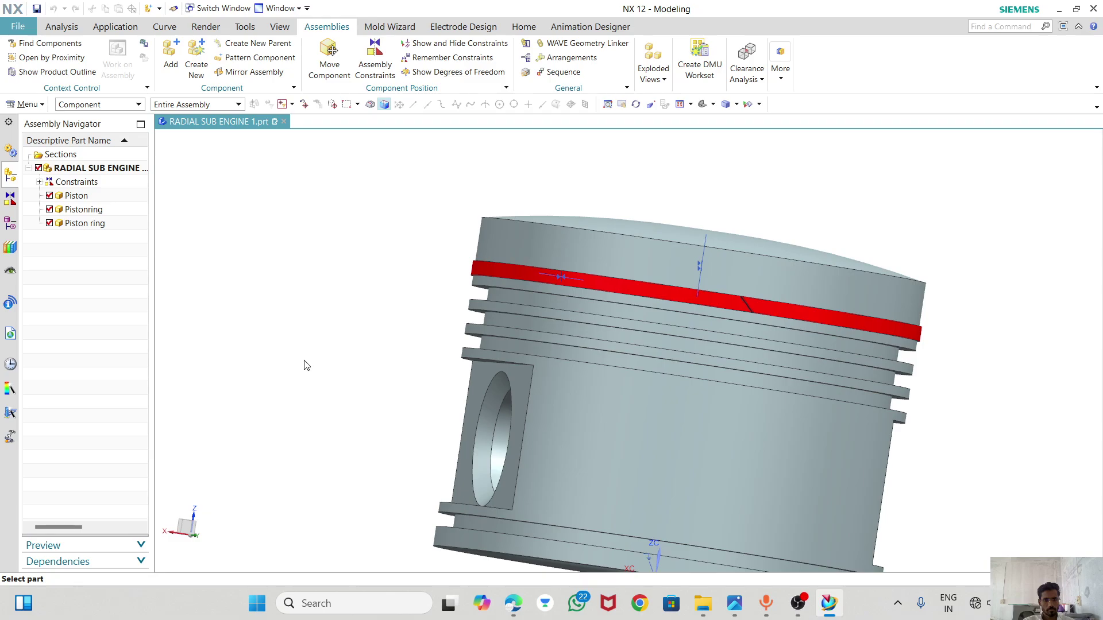
{"action": "left_click", "coordinate": [287, 239]}
{"action": "scroll", "coordinate": [622, 192], "scroll_direction": "down", "scroll_amount": 2}
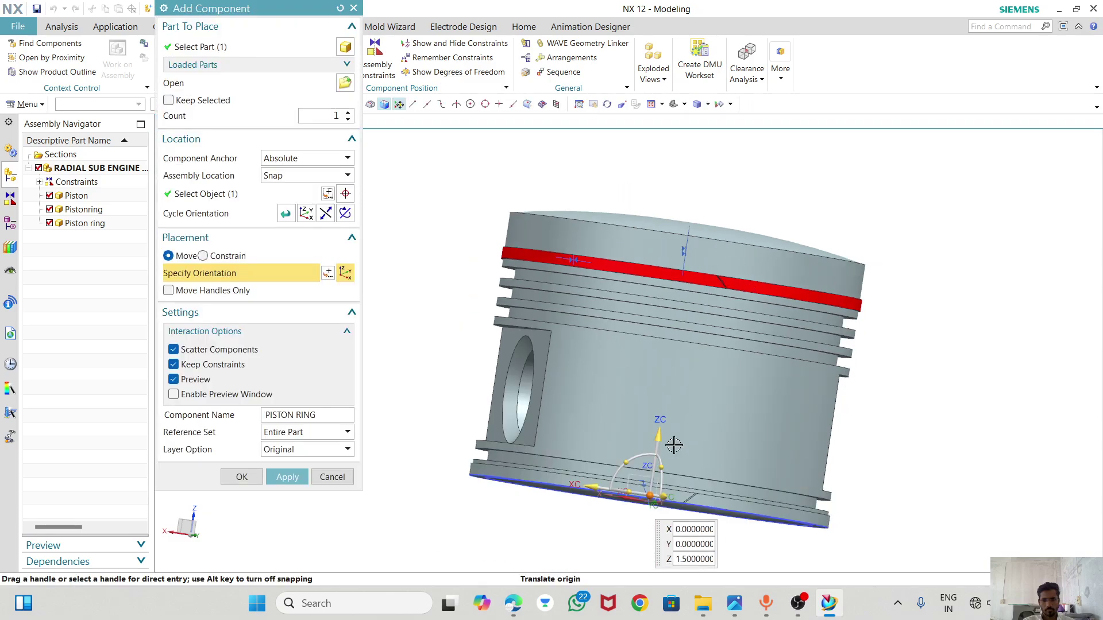
{"action": "left_click_drag", "start_coordinate": [668, 366], "coordinate": [701, 134]}
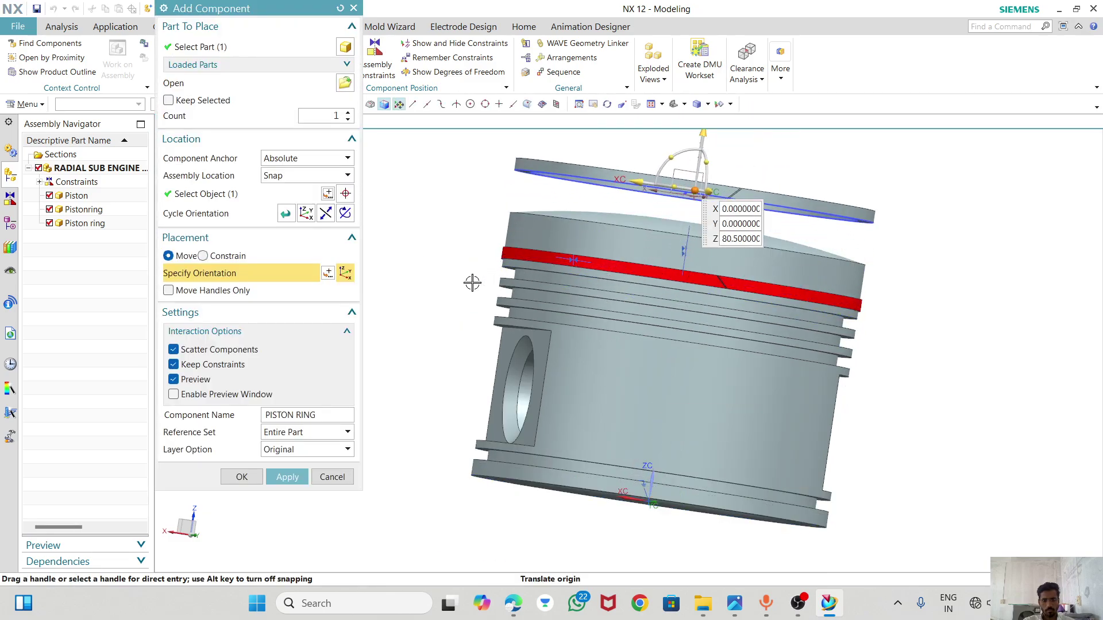
- Switch the second ring's placement to Constrain and set the Touch Align orientation to Infer Center/Axis
{"action": "left_click", "coordinate": [203, 257]}
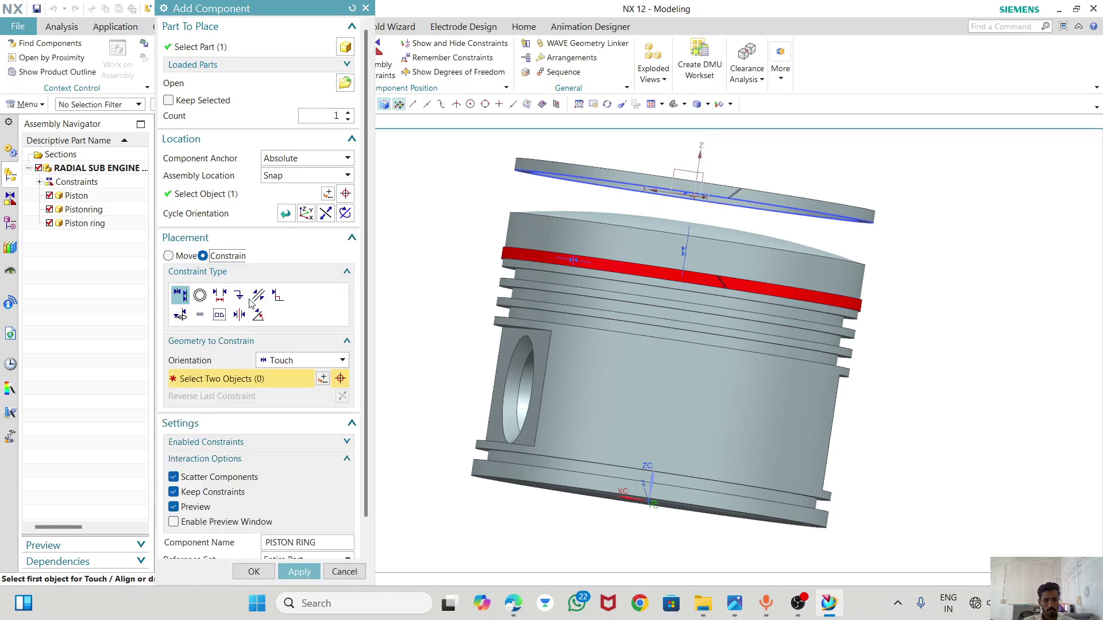
{"action": "middle_click_drag", "start_coordinate": [597, 208], "coordinate": [603, 270]}
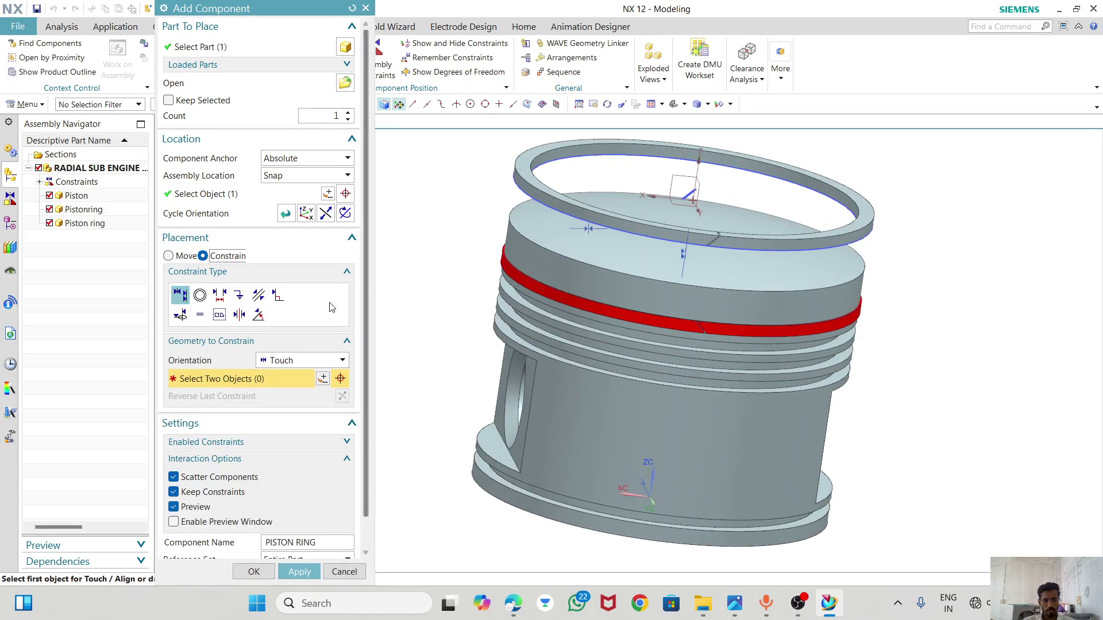
{"action": "left_click", "coordinate": [301, 360]}
{"action": "left_click", "coordinate": [300, 413]}
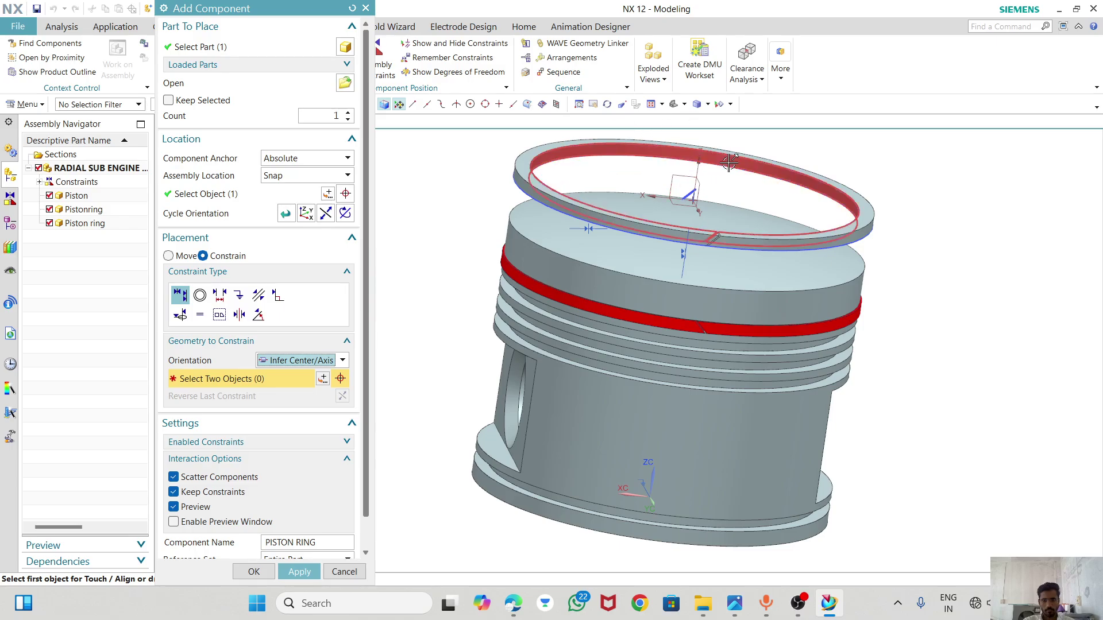
{"action": "scroll", "coordinate": [714, 155], "scroll_direction": "down", "scroll_amount": 3}
{"action": "middle_click_drag", "start_coordinate": [713, 155], "coordinate": [707, 188]}
{"action": "scroll", "coordinate": [707, 184], "scroll_direction": "up", "scroll_amount": 6}
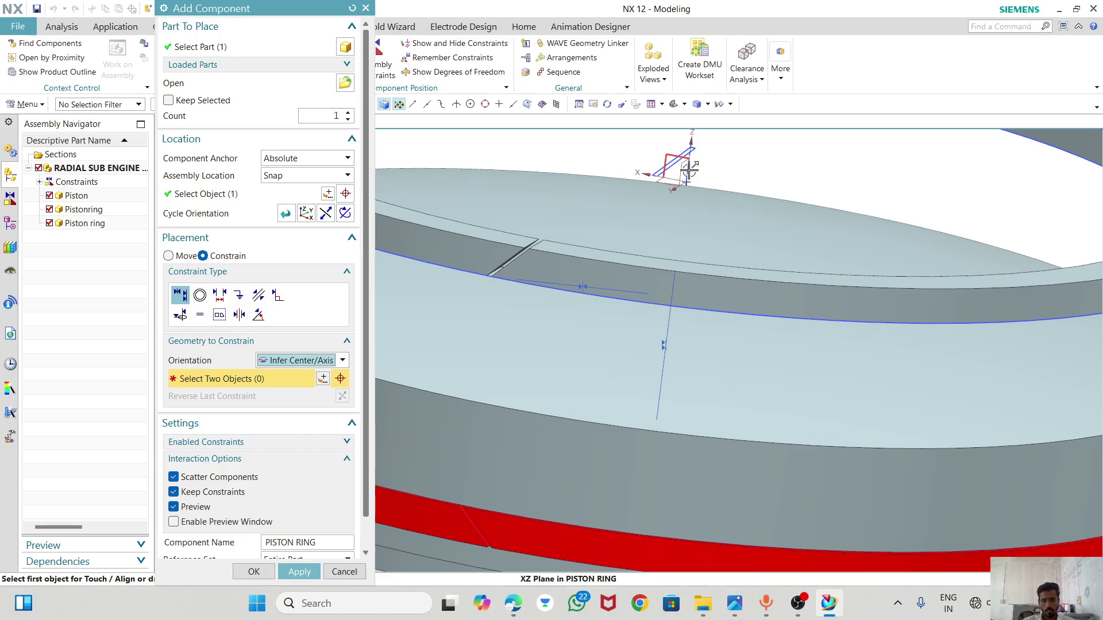
{"action": "left_click", "coordinate": [797, 612]}
{"action": "left_click", "coordinate": [743, 518]}
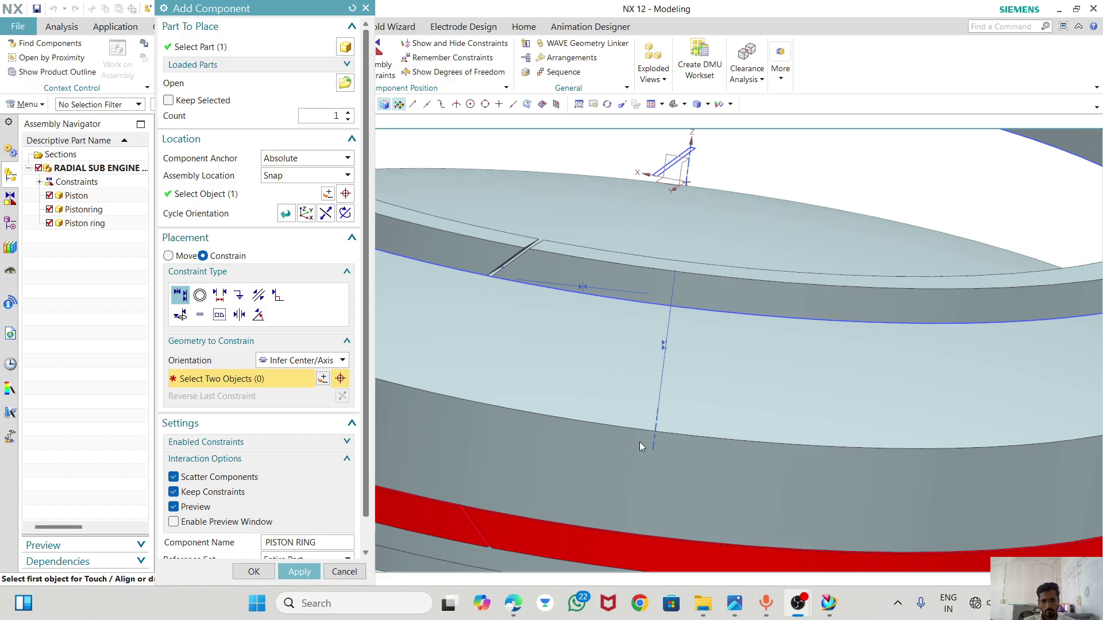
{"action": "left_click", "coordinate": [1016, 13]}
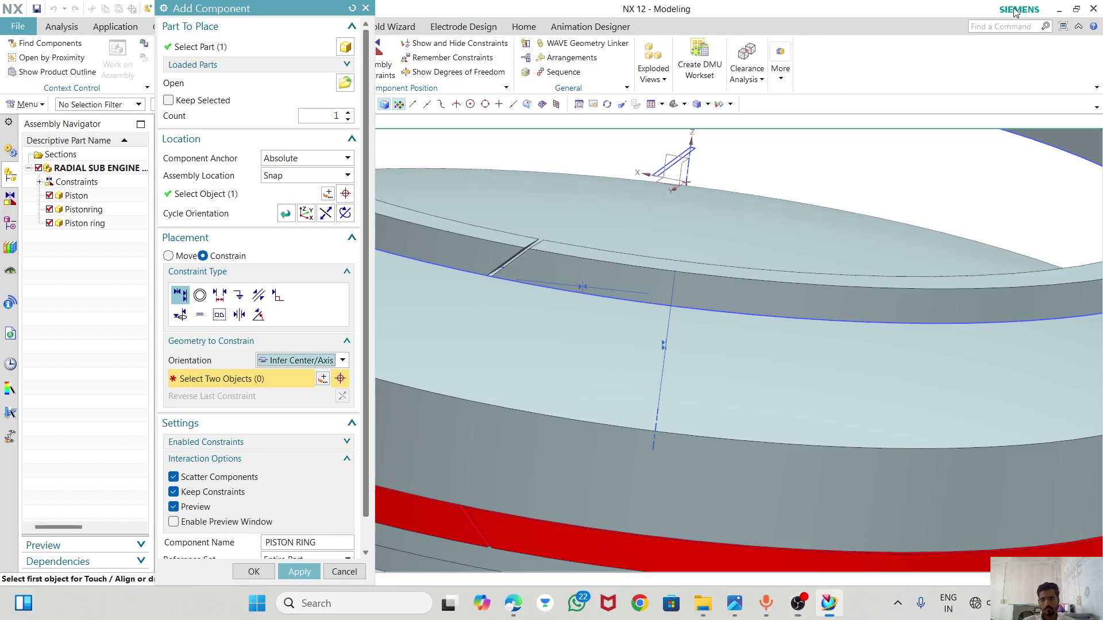
- Align the second ring's centerline with the piston's centerline
{"action": "scroll", "coordinate": [719, 271], "scroll_direction": "down", "scroll_amount": 5}
{"action": "middle_click_drag", "start_coordinate": [764, 210], "coordinate": [760, 237]}
{"action": "scroll", "coordinate": [760, 237], "scroll_direction": "up", "scroll_amount": 5}
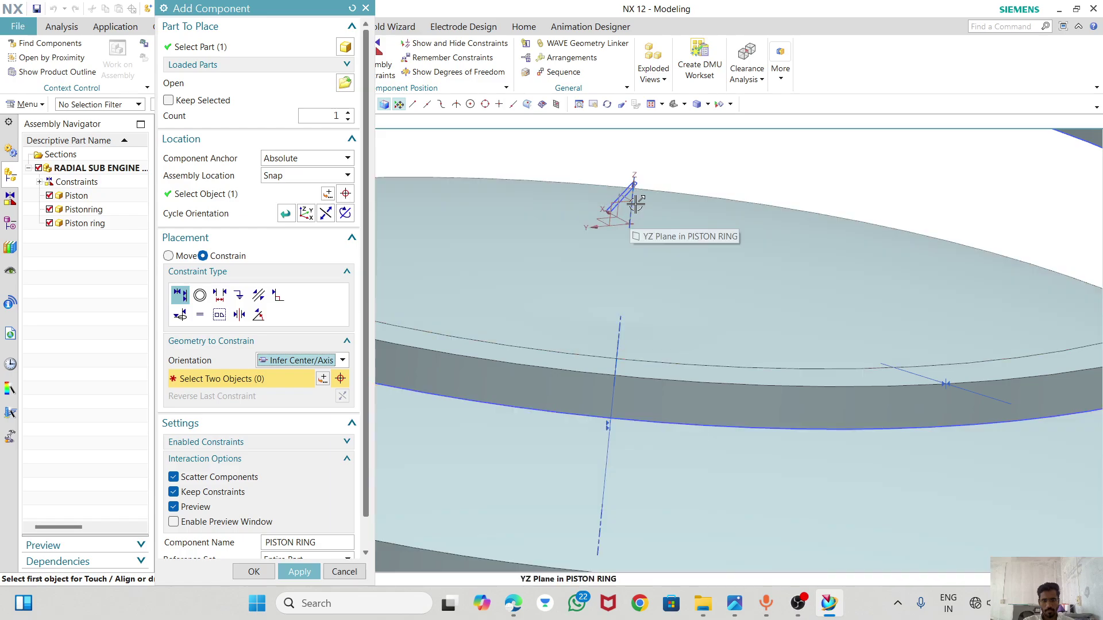
{"action": "left_click", "coordinate": [634, 202]}
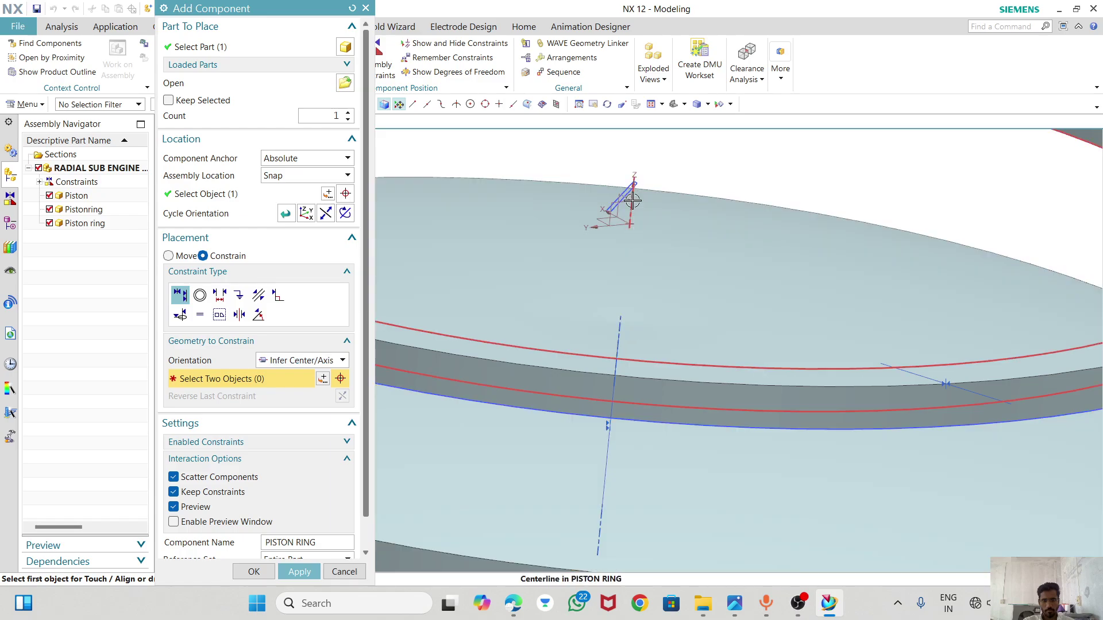
{"action": "scroll", "coordinate": [815, 216], "scroll_direction": "down", "scroll_amount": 5}
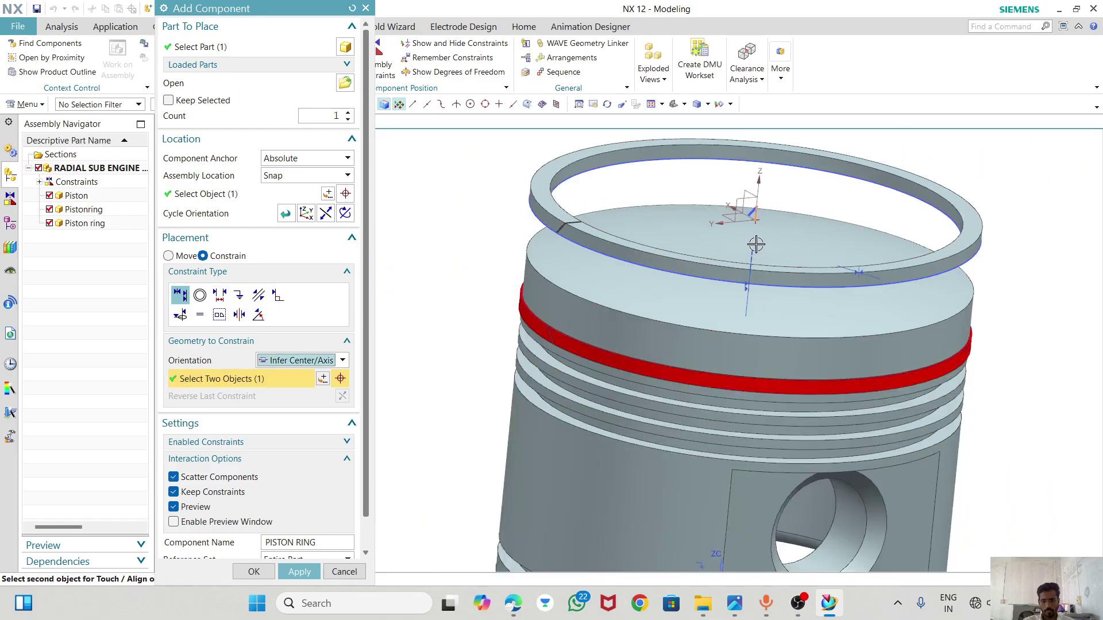
{"action": "left_click", "coordinate": [754, 253]}
{"action": "scroll", "coordinate": [756, 253], "scroll_direction": "down", "scroll_amount": 1}
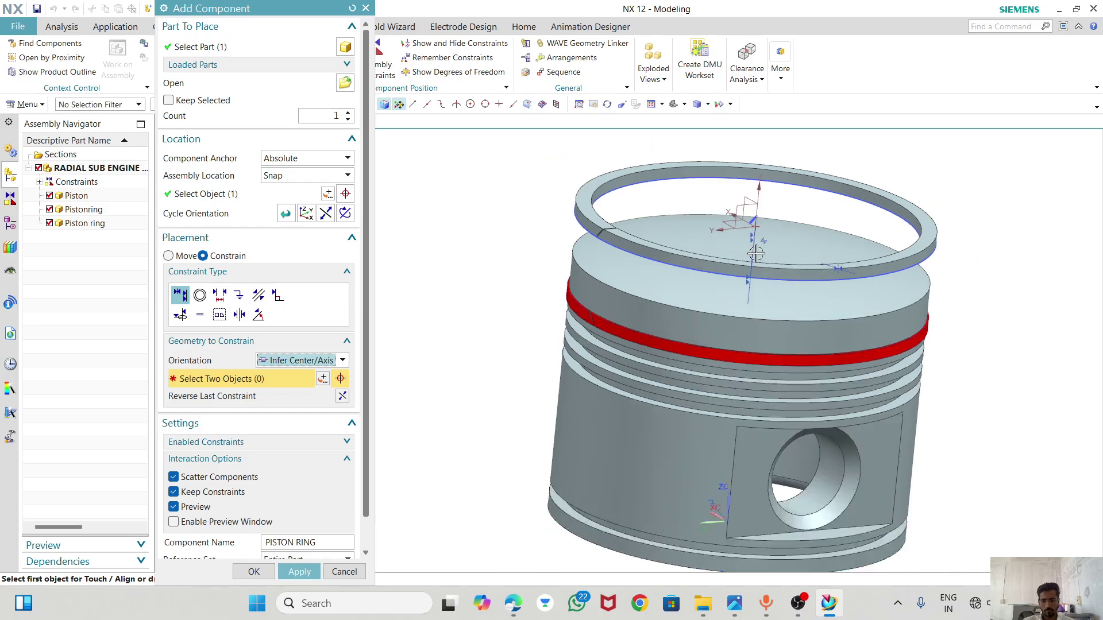
- Seat the second ring in the piston's second groove from the top with a Touch constraint between ring and groove faces, and apply the placement
{"action": "middle_click_drag", "start_coordinate": [814, 246], "coordinate": [639, 287]}
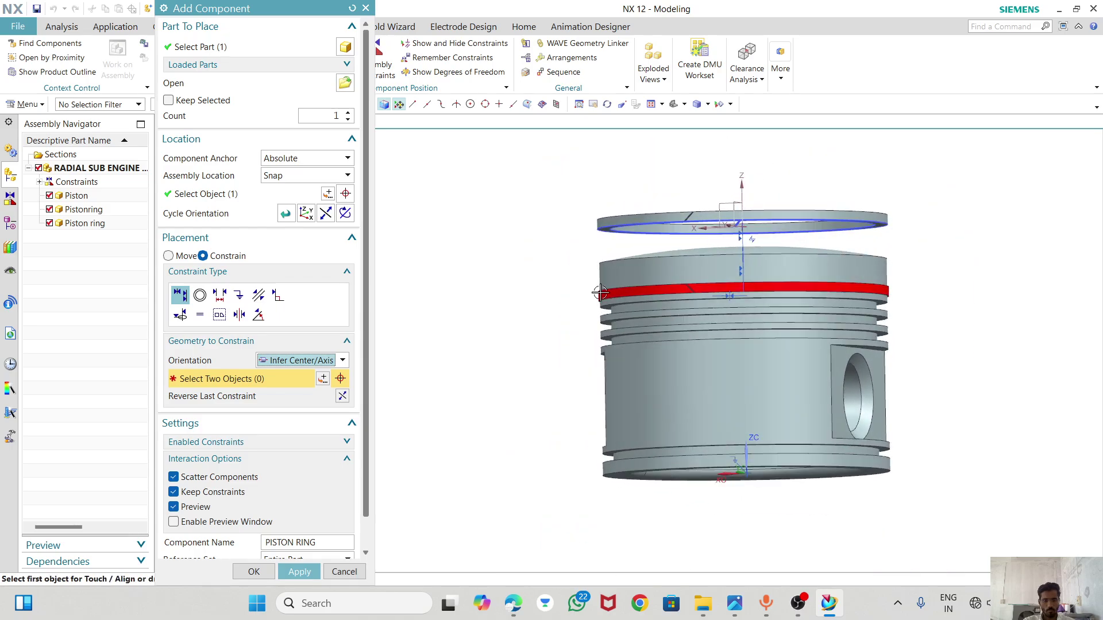
{"action": "left_click", "coordinate": [311, 362]}
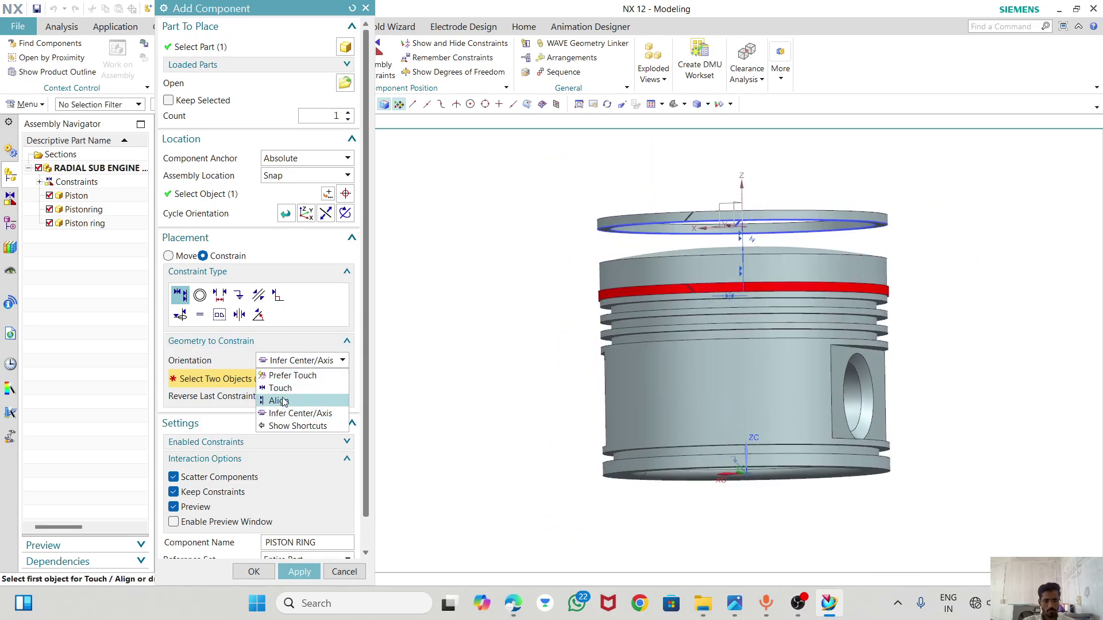
{"action": "left_click", "coordinate": [295, 390]}
{"action": "middle_click_drag", "start_coordinate": [624, 210], "coordinate": [617, 236]}
{"action": "left_click", "coordinate": [609, 233]}
{"action": "scroll", "coordinate": [656, 292], "scroll_direction": "down", "scroll_amount": 3}
{"action": "middle_click_drag", "start_coordinate": [657, 292], "coordinate": [653, 286]}
{"action": "scroll", "coordinate": [602, 247], "scroll_direction": "up", "scroll_amount": 5}
{"action": "left_click", "coordinate": [601, 247]}
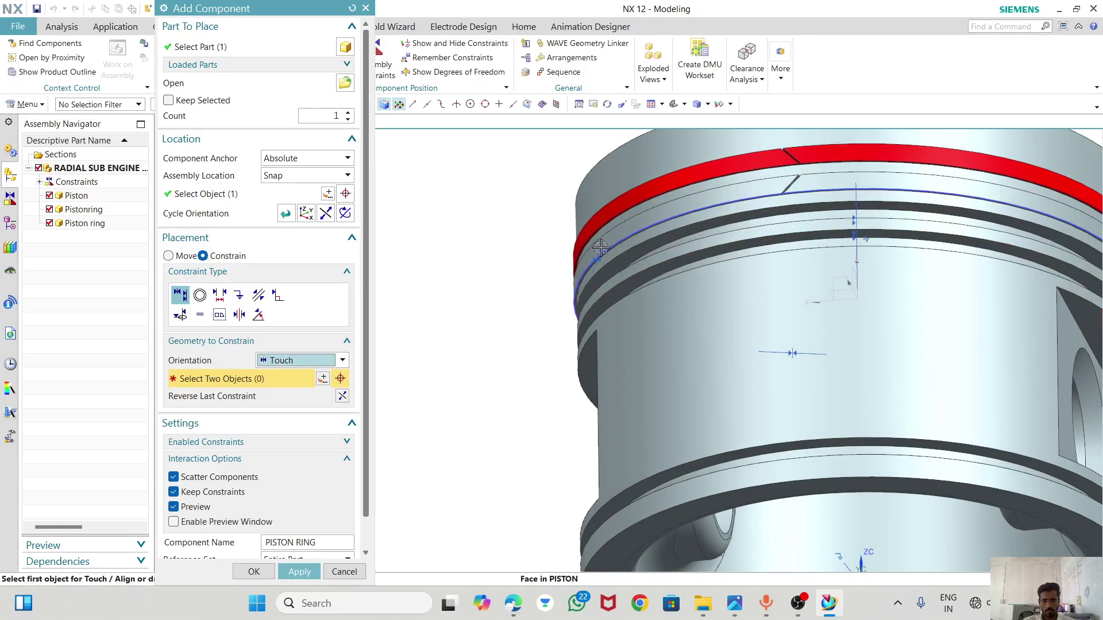
{"action": "scroll", "coordinate": [661, 281], "scroll_direction": "down", "scroll_amount": 5}
{"action": "middle_click_drag", "start_coordinate": [665, 284], "coordinate": [682, 294]}
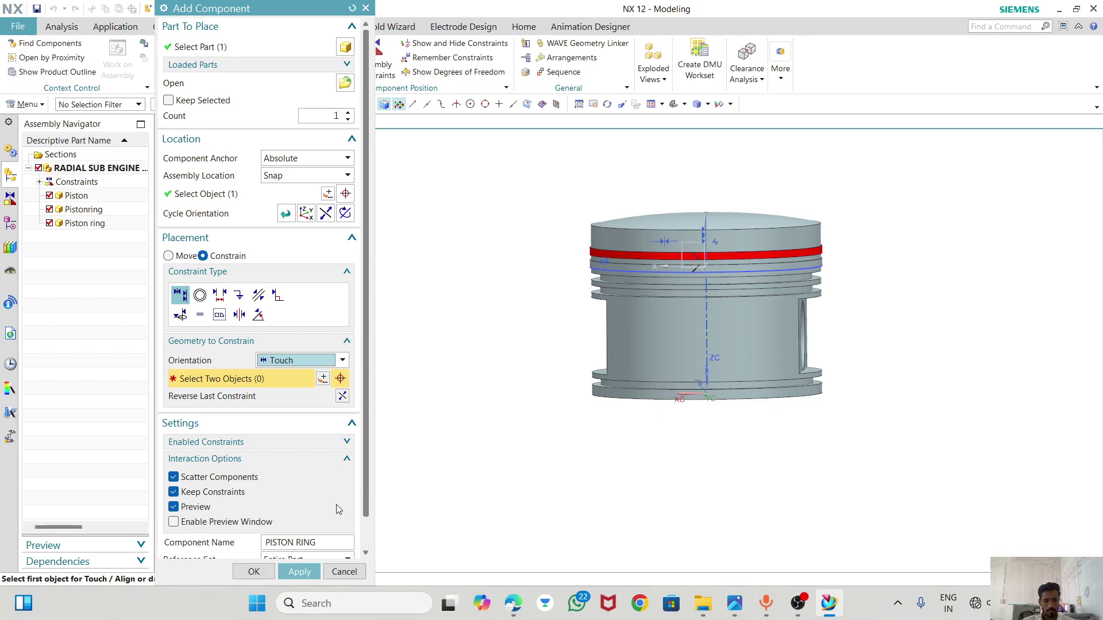
{"action": "left_click", "coordinate": [286, 572]}
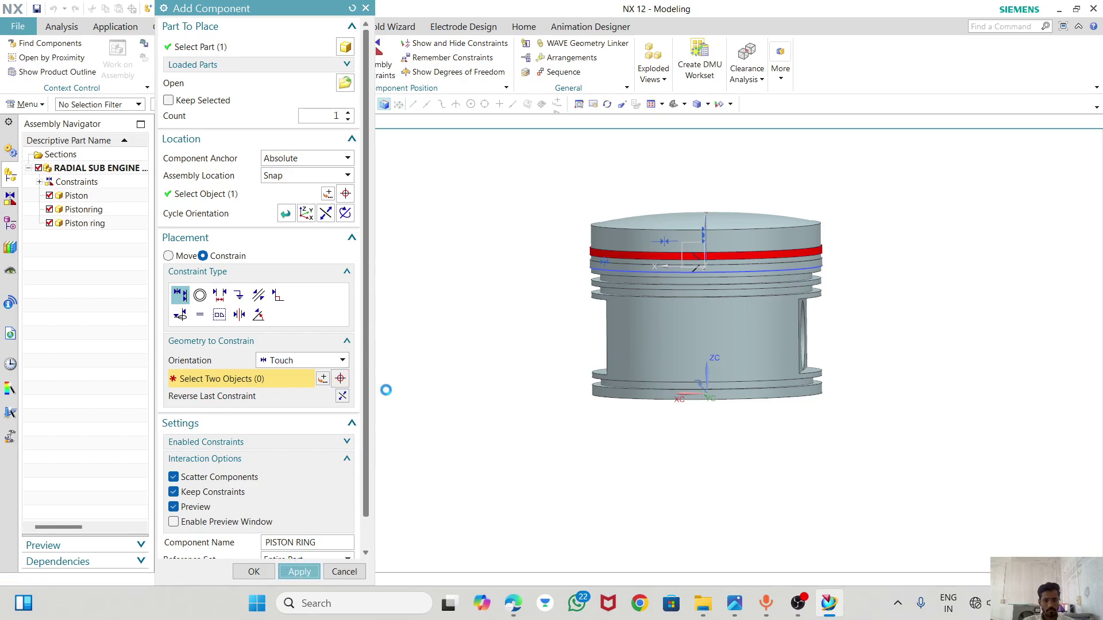
- Add another Piston ring part at the absolute origin and raise it above the piston to Z 88.5 mm
{"action": "left_click", "coordinate": [345, 85]}
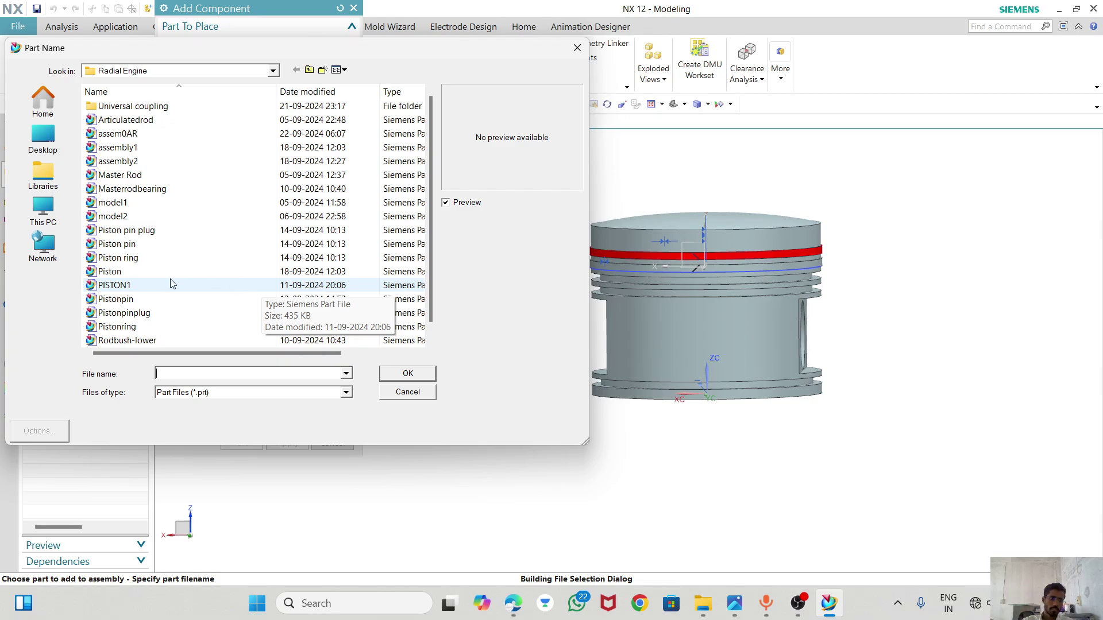
{"action": "left_click", "coordinate": [143, 258]}
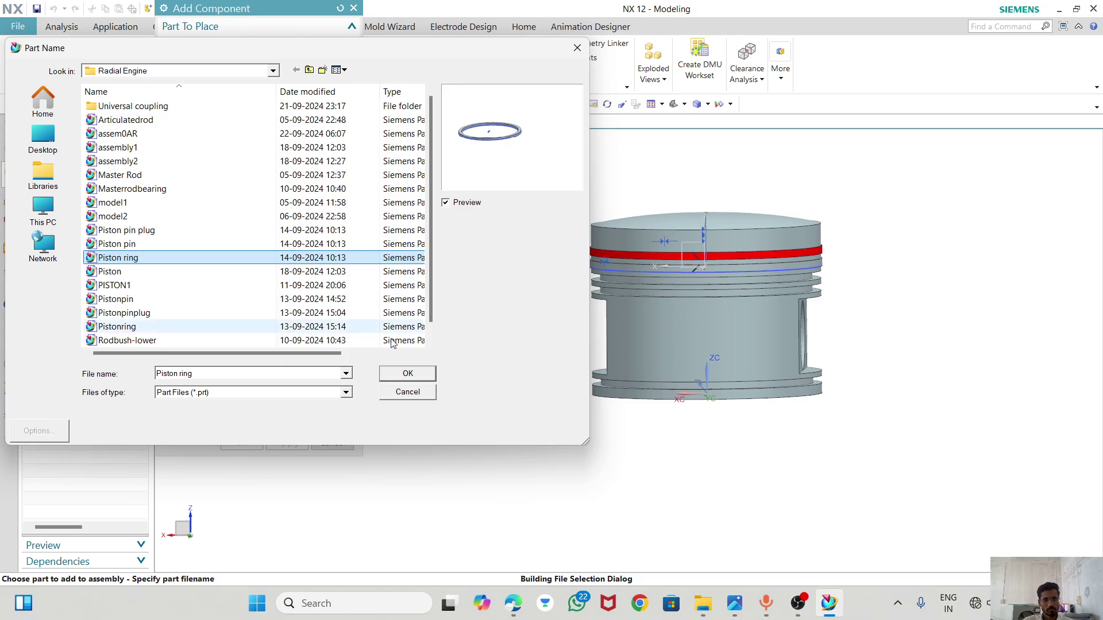
{"action": "left_click", "coordinate": [406, 373]}
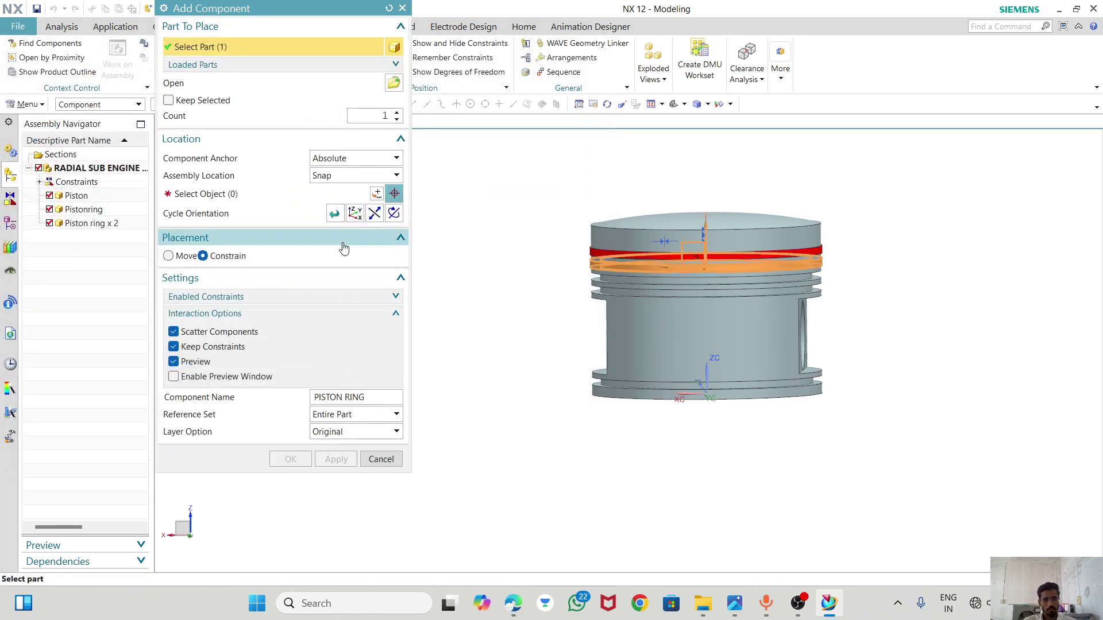
{"action": "left_click", "coordinate": [380, 197]}
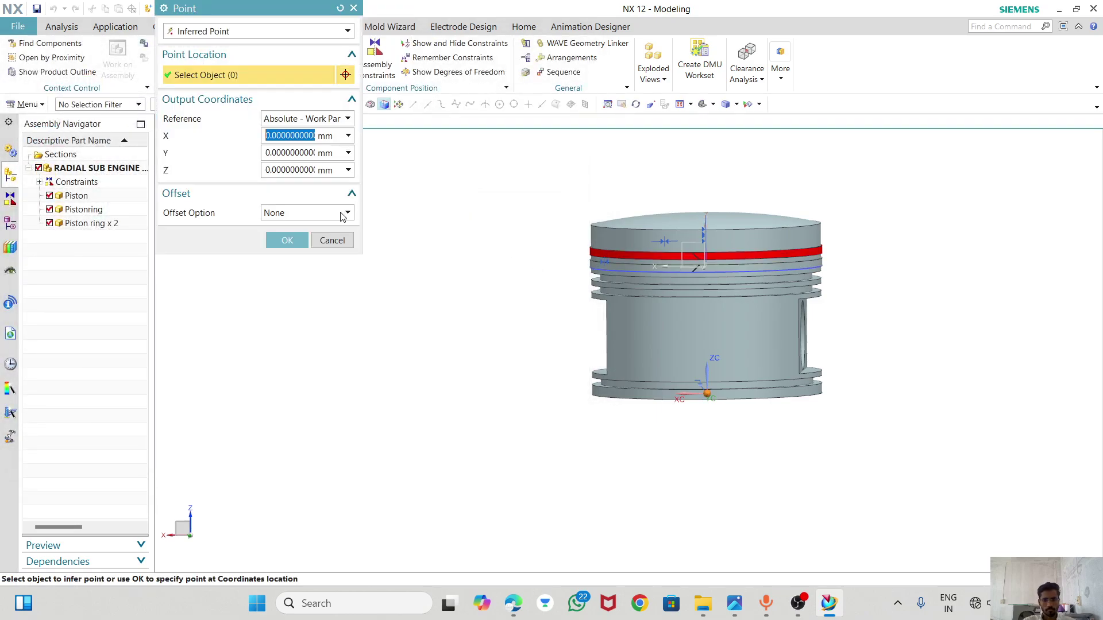
{"action": "left_click", "coordinate": [286, 241]}
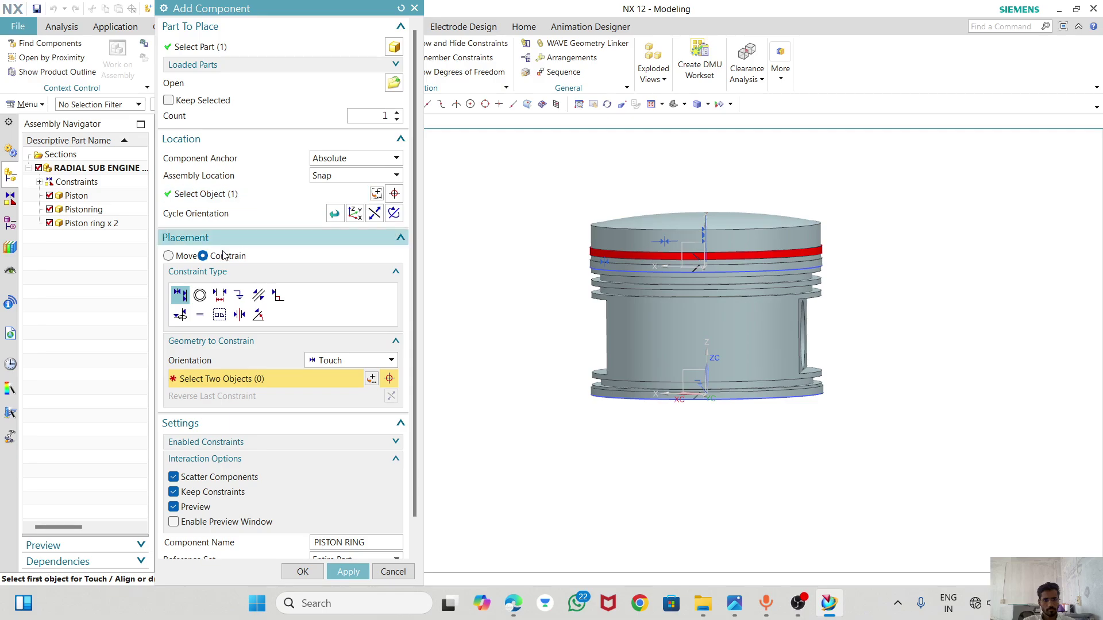
{"action": "left_click", "coordinate": [178, 259]}
{"action": "left_click_drag", "start_coordinate": [716, 335], "coordinate": [680, 164]}
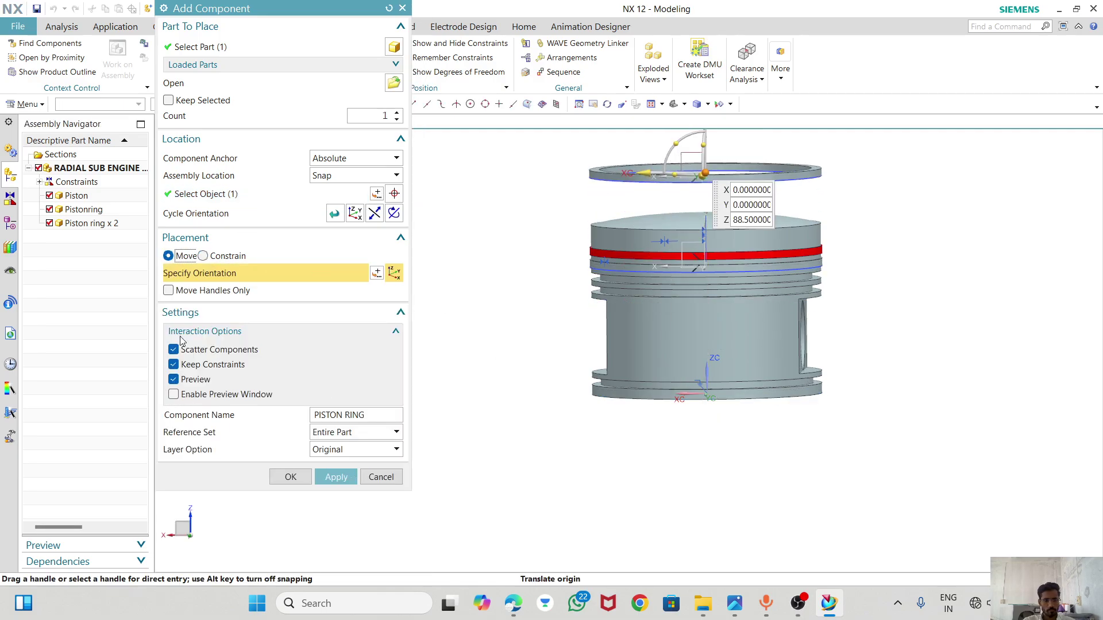
- Switch the third ring's placement to Constrain and set the Touch Align orientation to Align
{"action": "left_click", "coordinate": [204, 256]}
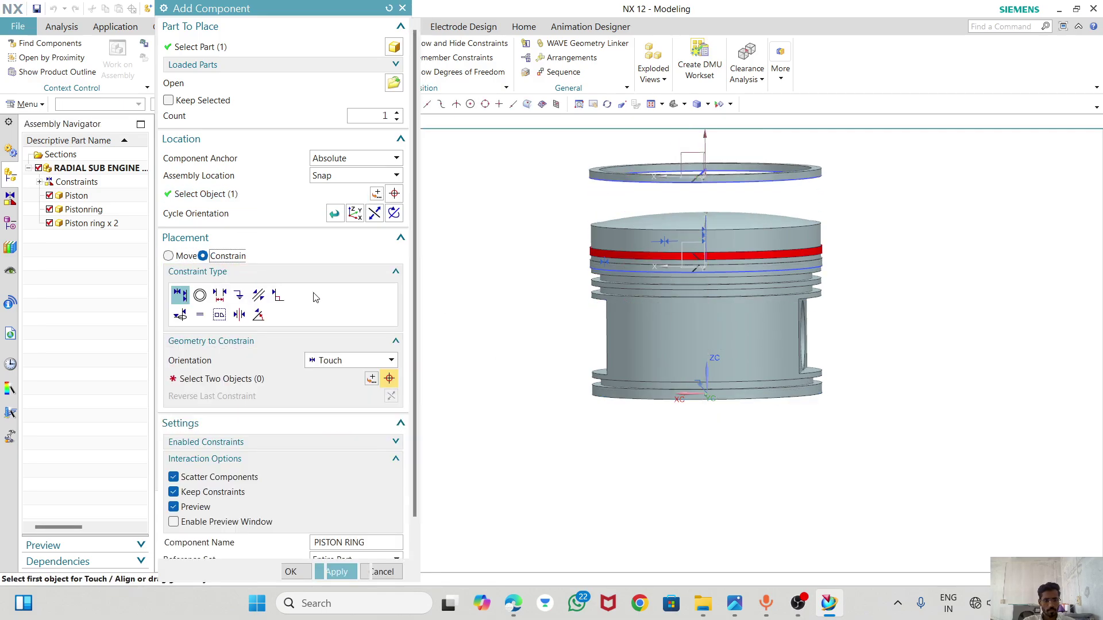
{"action": "left_click", "coordinate": [331, 360]}
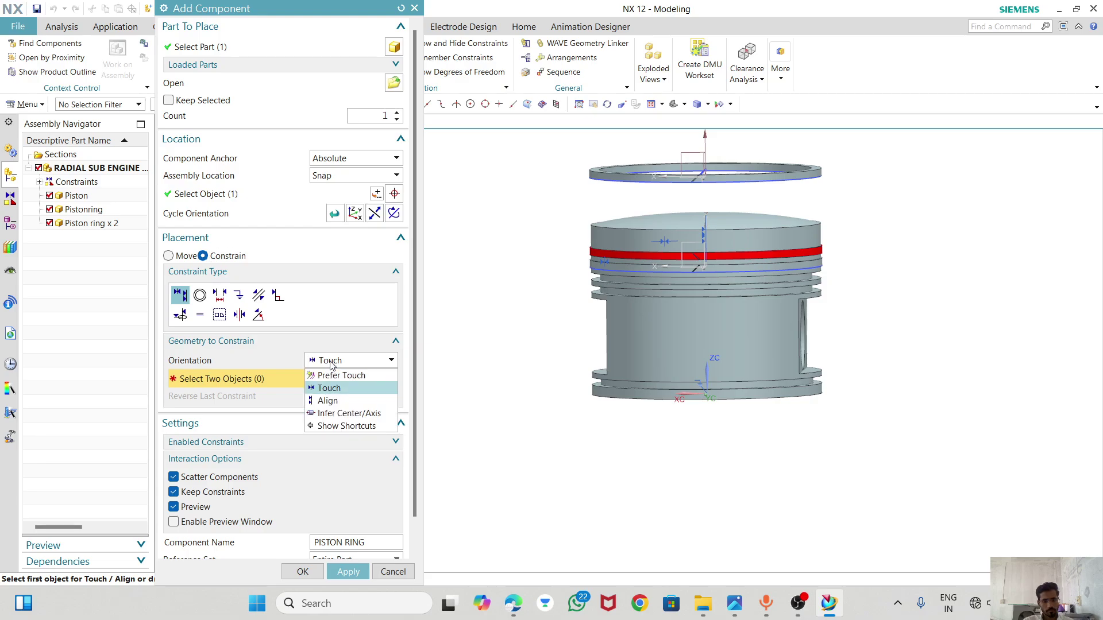
{"action": "left_click", "coordinate": [800, 607]}
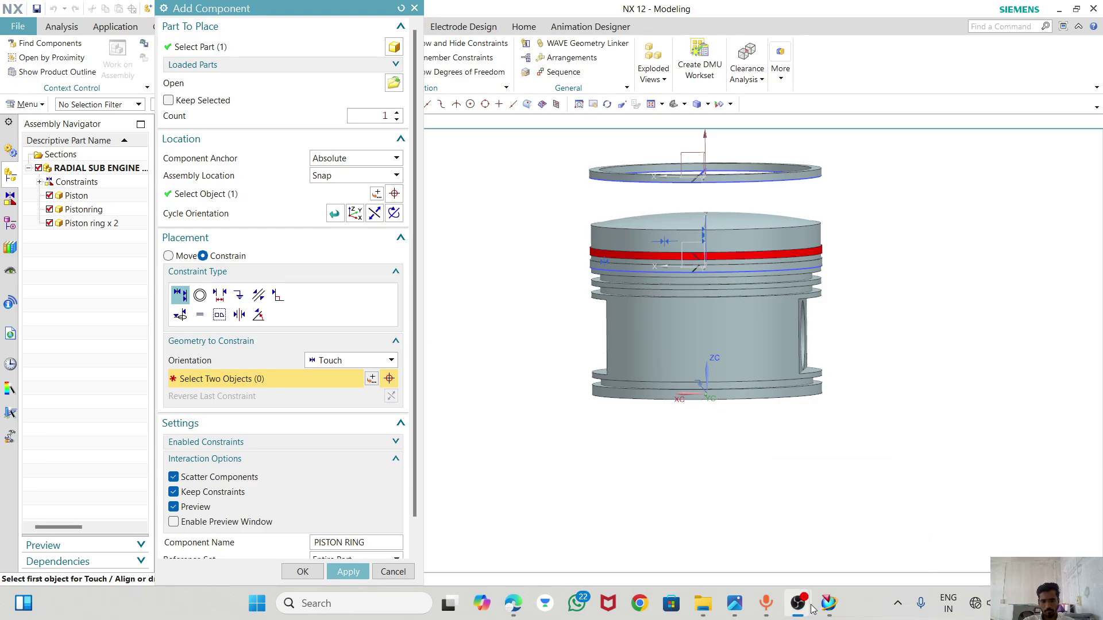
{"action": "left_click", "coordinate": [789, 510]}
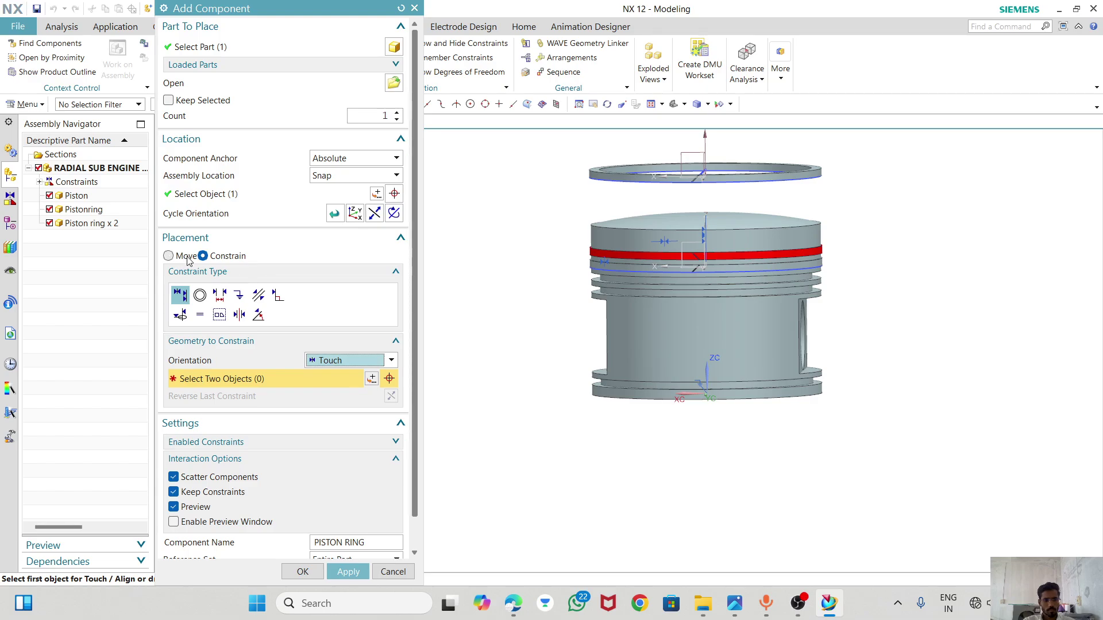
{"action": "left_click", "coordinate": [342, 360]}
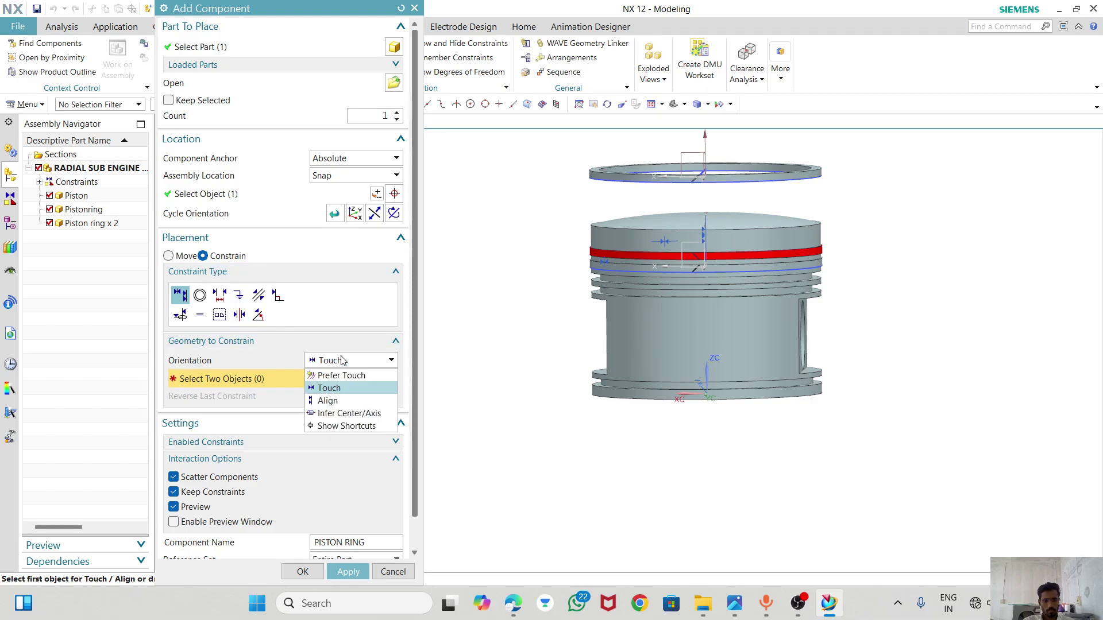
{"action": "left_click", "coordinate": [330, 400]}
- Align the third ring's Z axis with the piston's centerline
{"action": "middle_click_drag", "start_coordinate": [779, 156], "coordinate": [726, 189]}
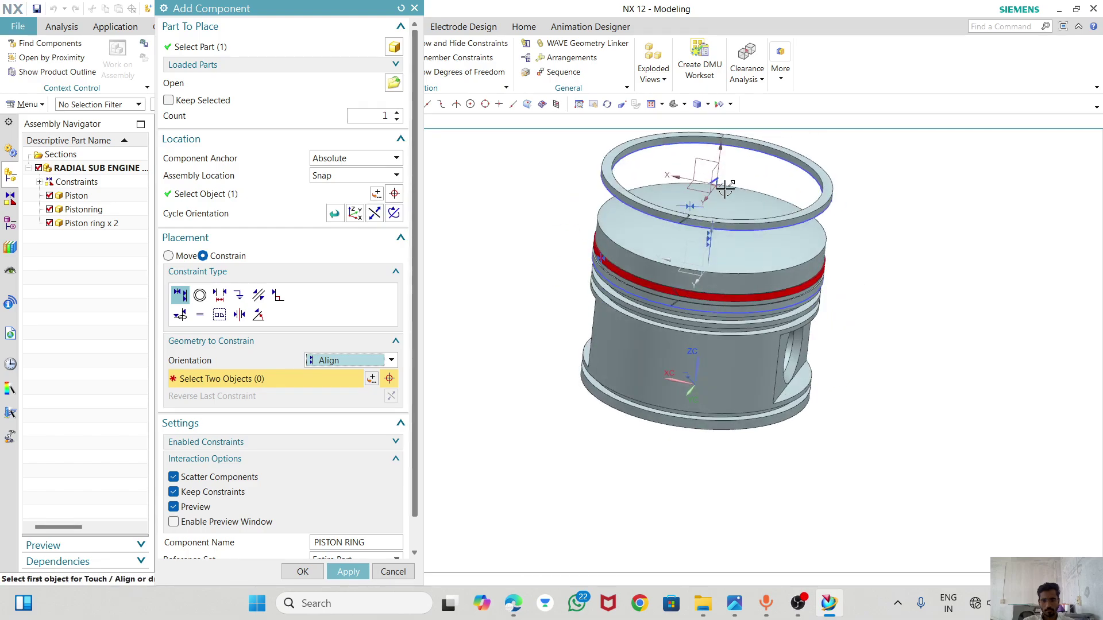
{"action": "scroll", "coordinate": [715, 178], "scroll_direction": "up", "scroll_amount": 5}
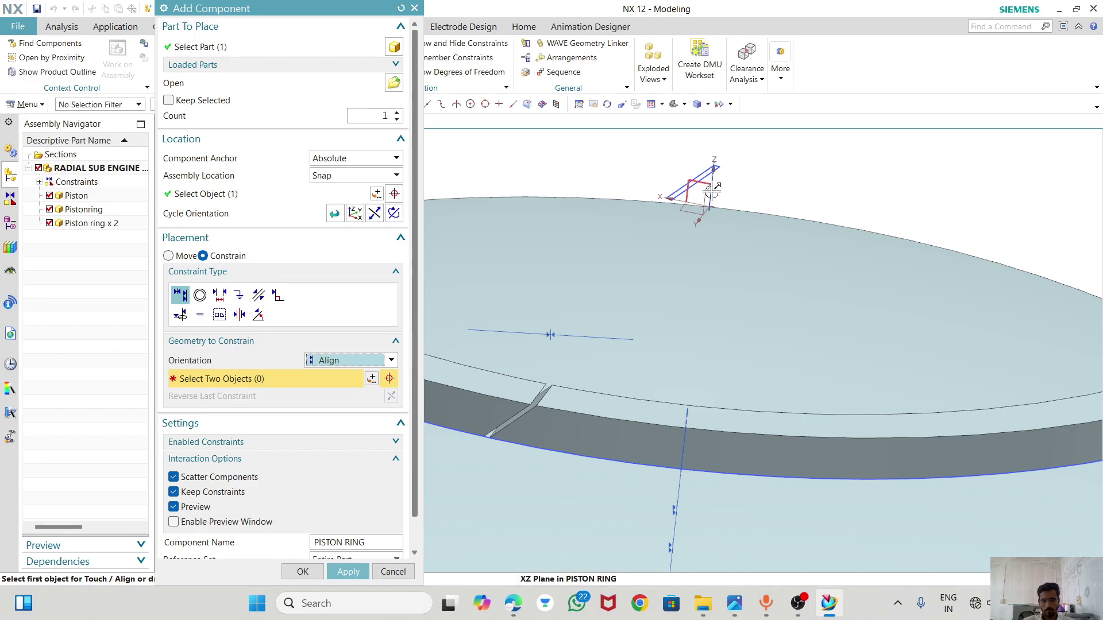
{"action": "left_click", "coordinate": [714, 183]}
{"action": "scroll", "coordinate": [721, 235], "scroll_direction": "down", "scroll_amount": 3}
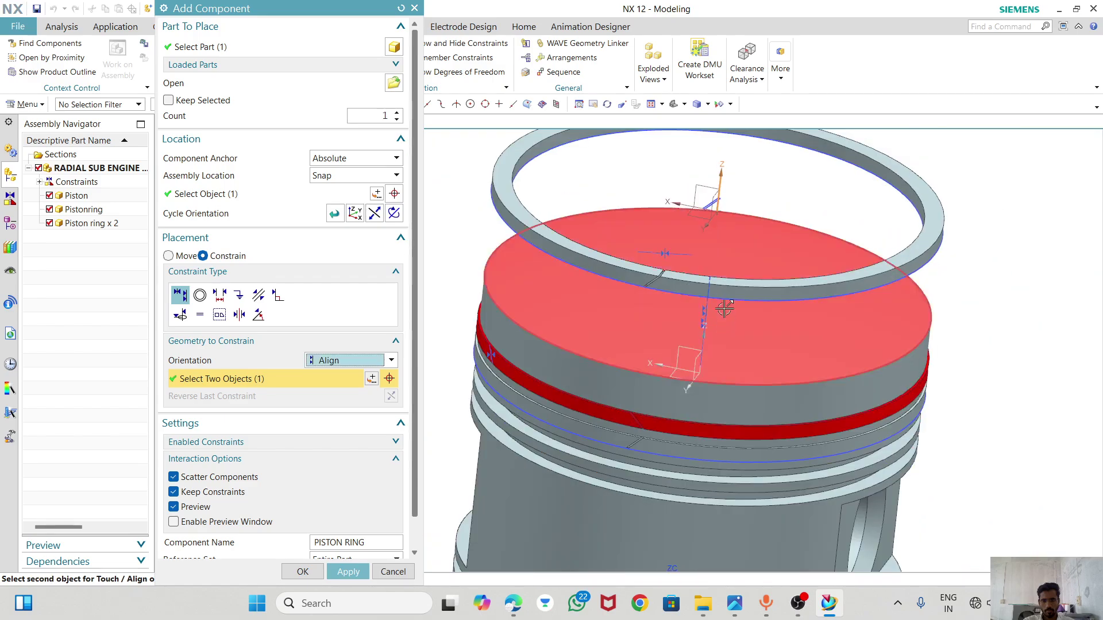
{"action": "middle_click_drag", "start_coordinate": [719, 285], "coordinate": [710, 270]}
{"action": "left_click", "coordinate": [713, 267]}
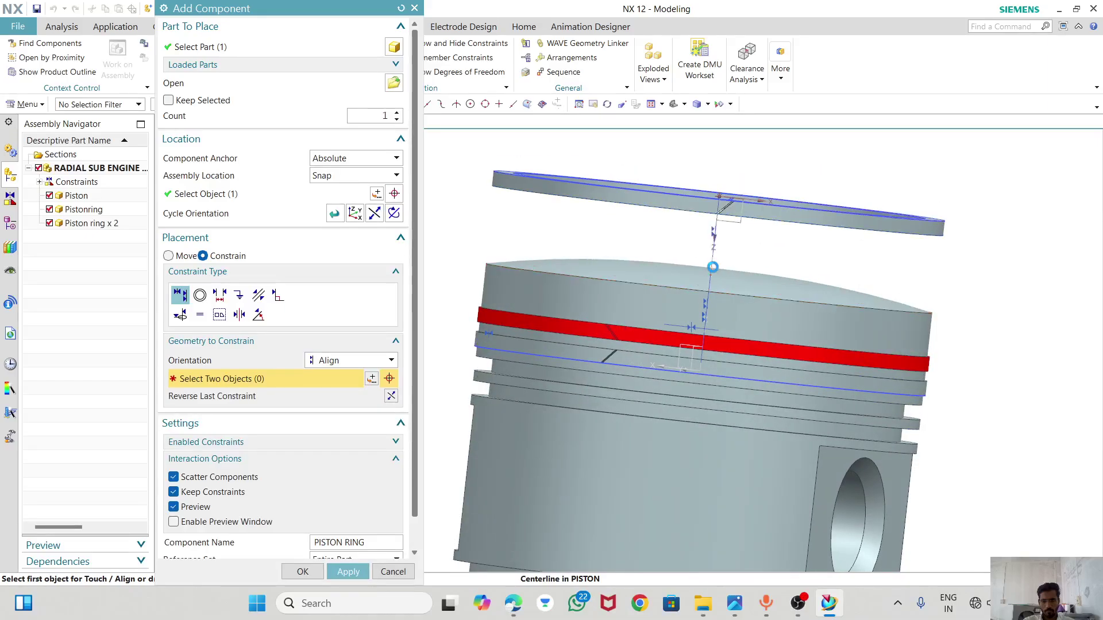
{"action": "scroll", "coordinate": [698, 249], "scroll_direction": "down", "scroll_amount": 3}
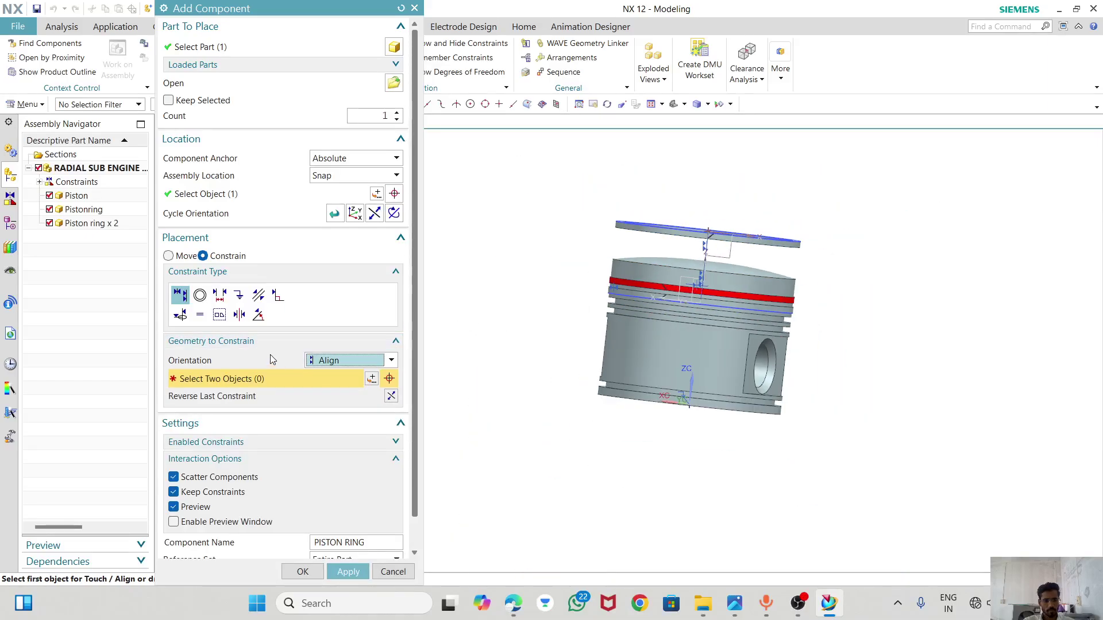
- Seat the third ring in the piston's third groove from the top with a Touch constraint between ring and groove faces, and finish adding it
{"action": "middle_click_drag", "start_coordinate": [657, 280], "coordinate": [703, 284]}
{"action": "left_click", "coordinate": [345, 360]}
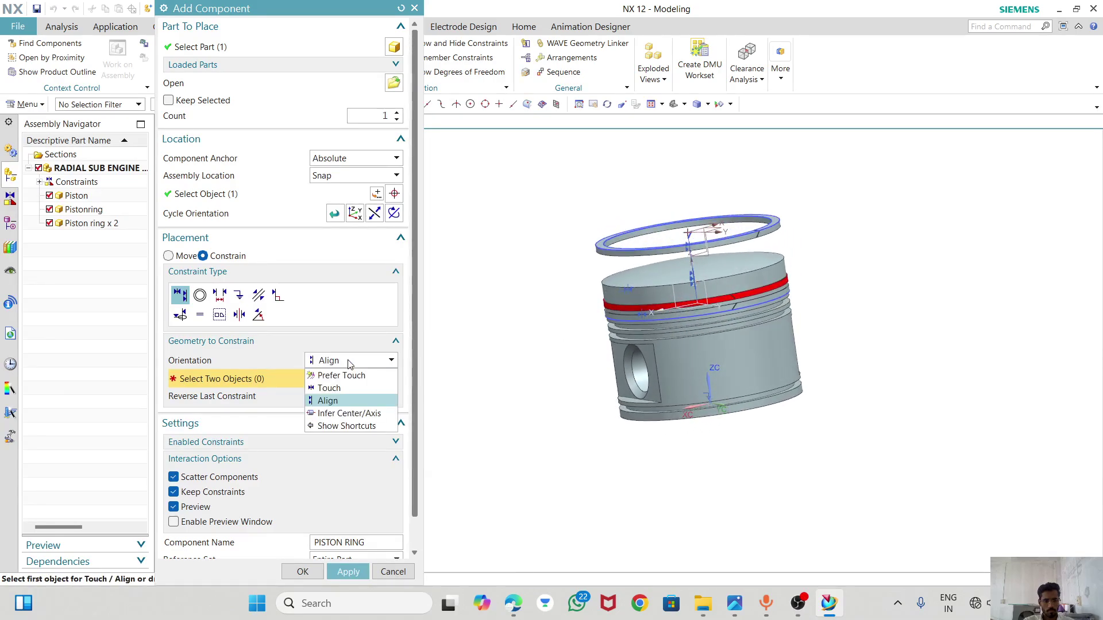
{"action": "left_click", "coordinate": [374, 409]}
{"action": "left_click", "coordinate": [327, 361]}
{"action": "left_click", "coordinate": [328, 387]}
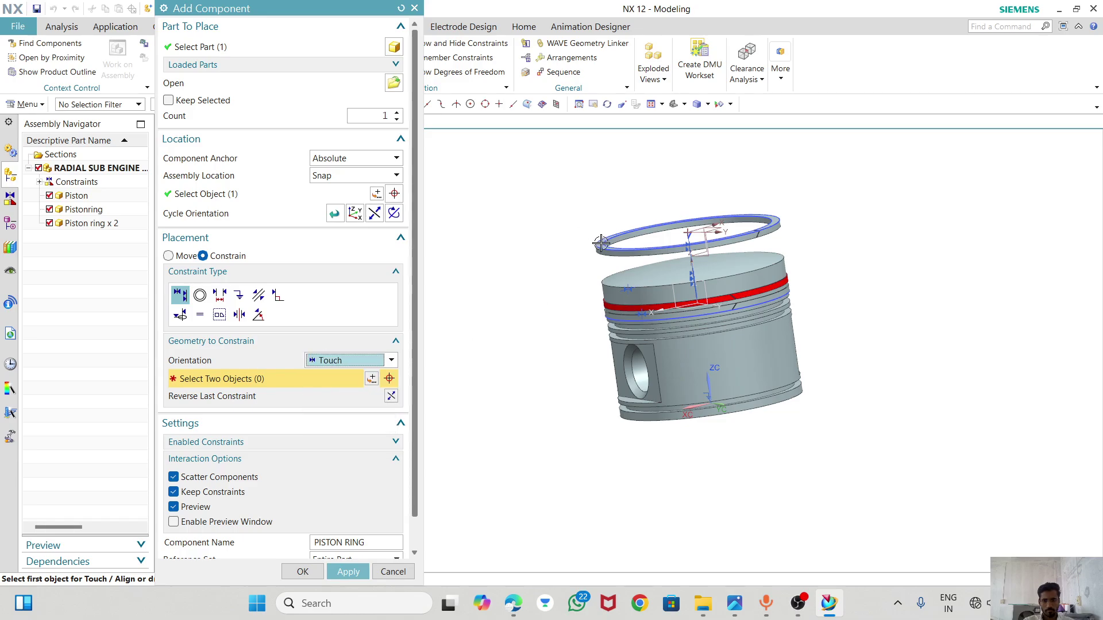
{"action": "scroll", "coordinate": [603, 366], "scroll_direction": "up", "scroll_amount": 4}
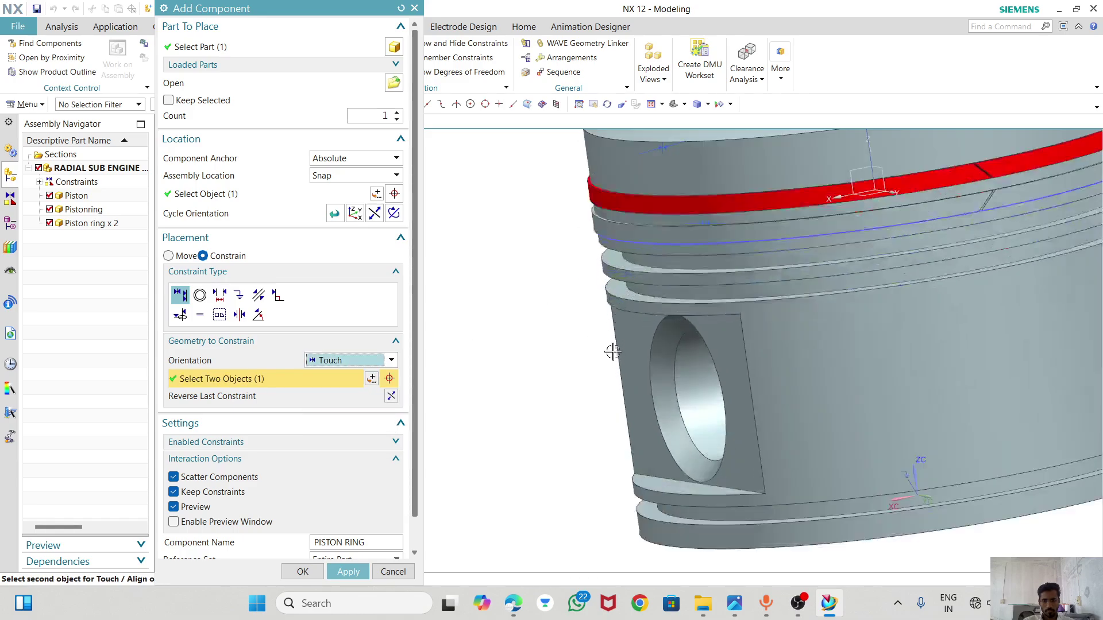
{"action": "middle_click_drag", "start_coordinate": [630, 253], "coordinate": [630, 245]}
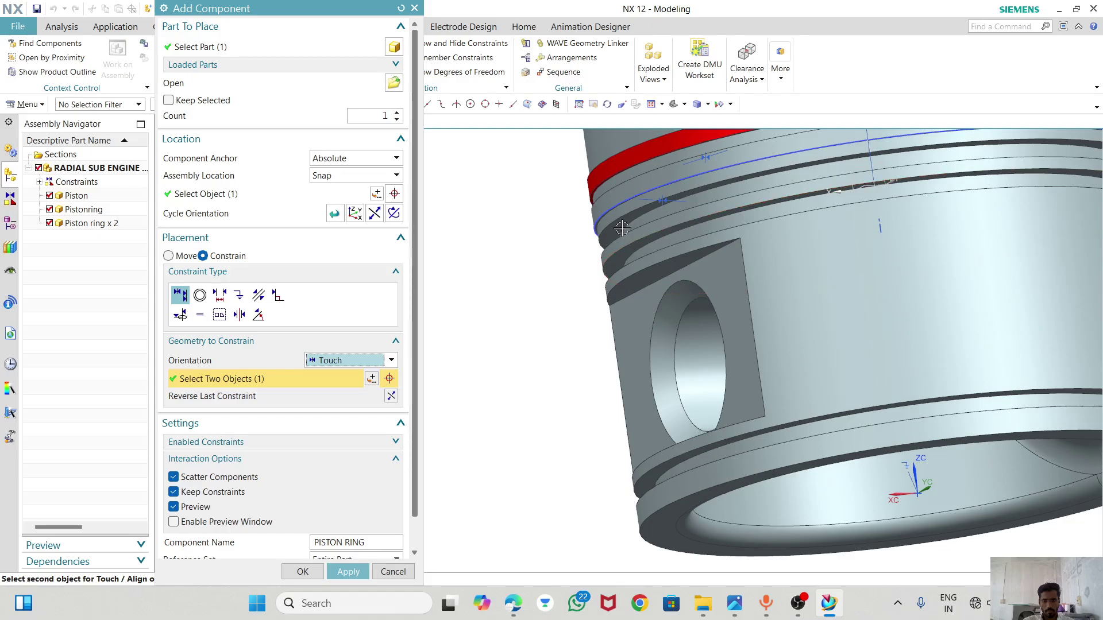
{"action": "left_click", "coordinate": [622, 228]}
{"action": "scroll", "coordinate": [586, 246], "scroll_direction": "down", "scroll_amount": 3}
{"action": "middle_click_drag", "start_coordinate": [697, 309], "coordinate": [690, 327]}
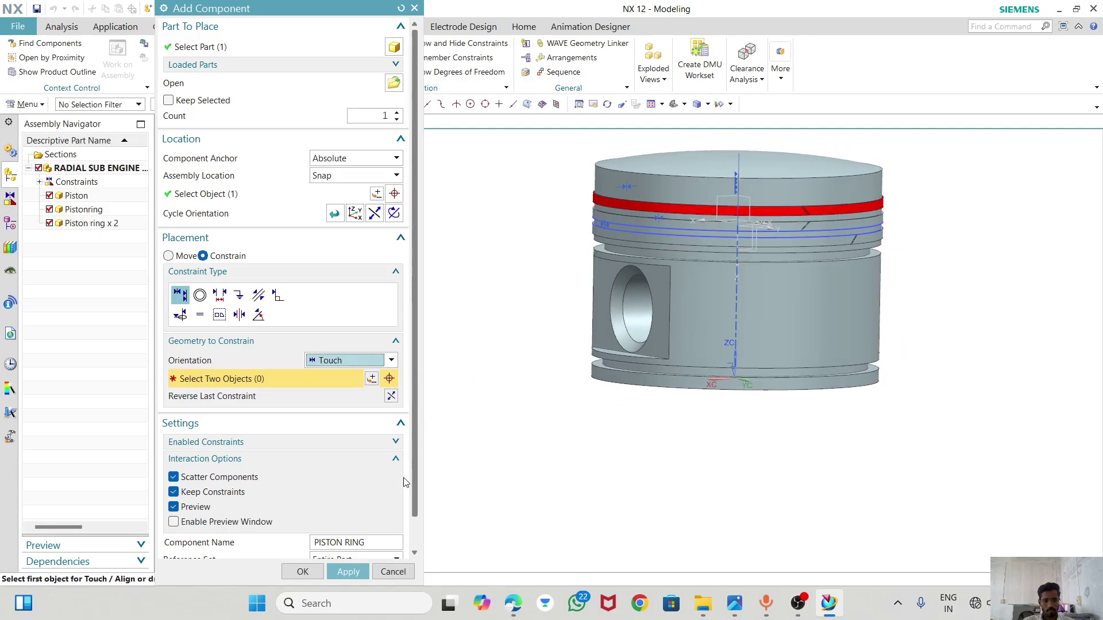
{"action": "left_click", "coordinate": [302, 572]}
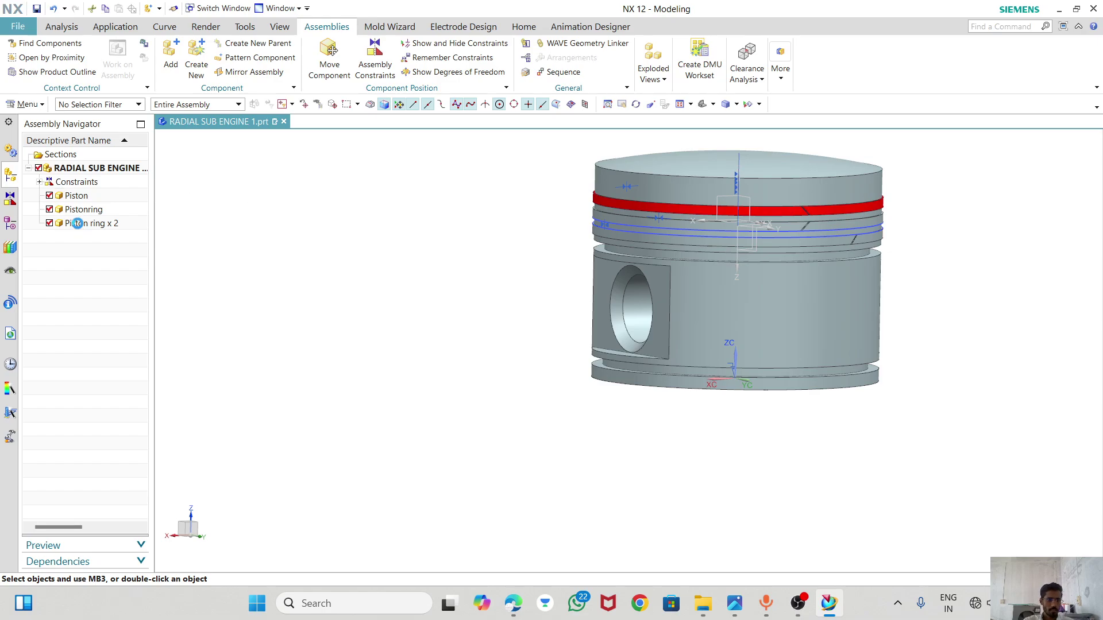
- Hide the datum coordinate system and both sketches inside the Piston ring part, and make RADIAL SUB ENGINE 1 the work part again
{"action": "left_click", "coordinate": [77, 223]}
{"action": "double_click", "coordinate": [78, 223]}
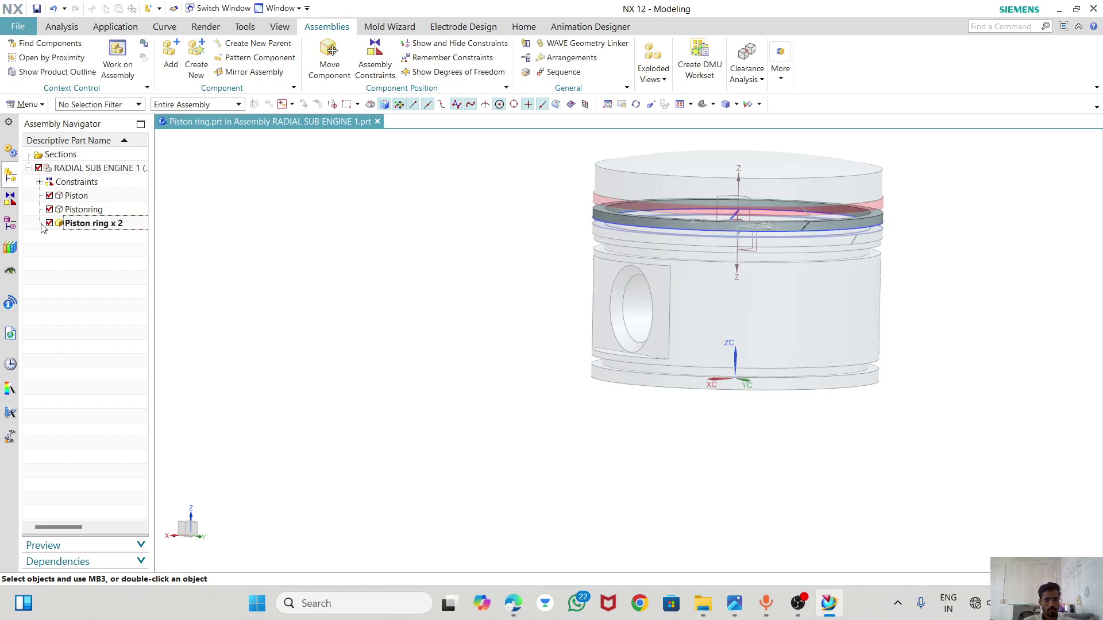
{"action": "left_click", "coordinate": [11, 226]}
{"action": "right_click", "coordinate": [83, 229]}
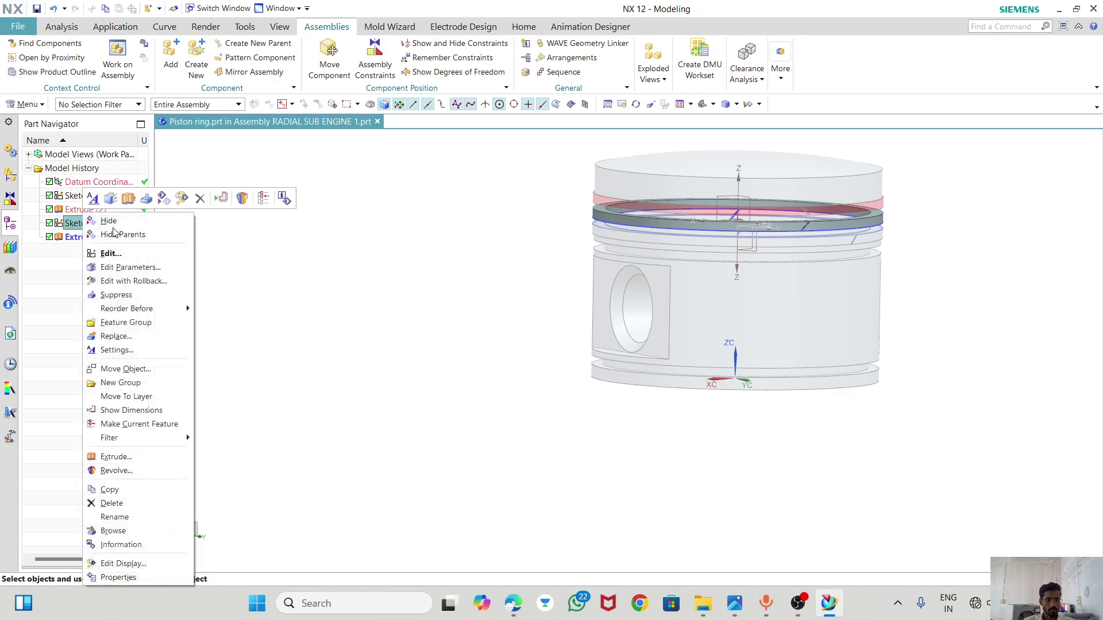
{"action": "left_click", "coordinate": [94, 183]}
{"action": "right_click", "coordinate": [94, 187]}
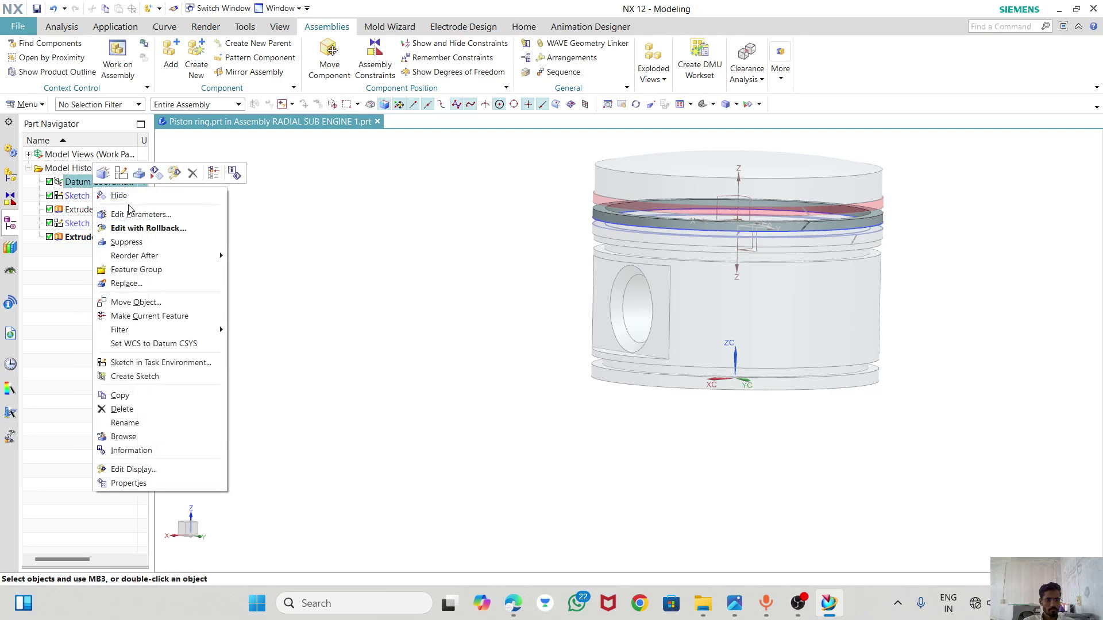
{"action": "left_click", "coordinate": [99, 199]}
{"action": "right_click", "coordinate": [99, 198]}
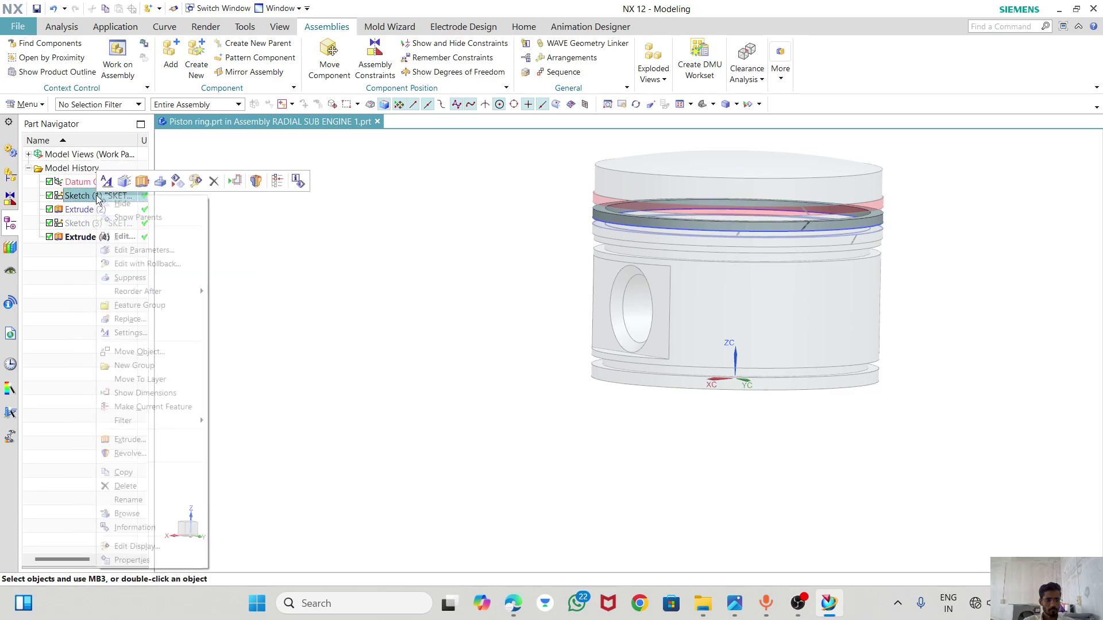
{"action": "left_click", "coordinate": [160, 202]}
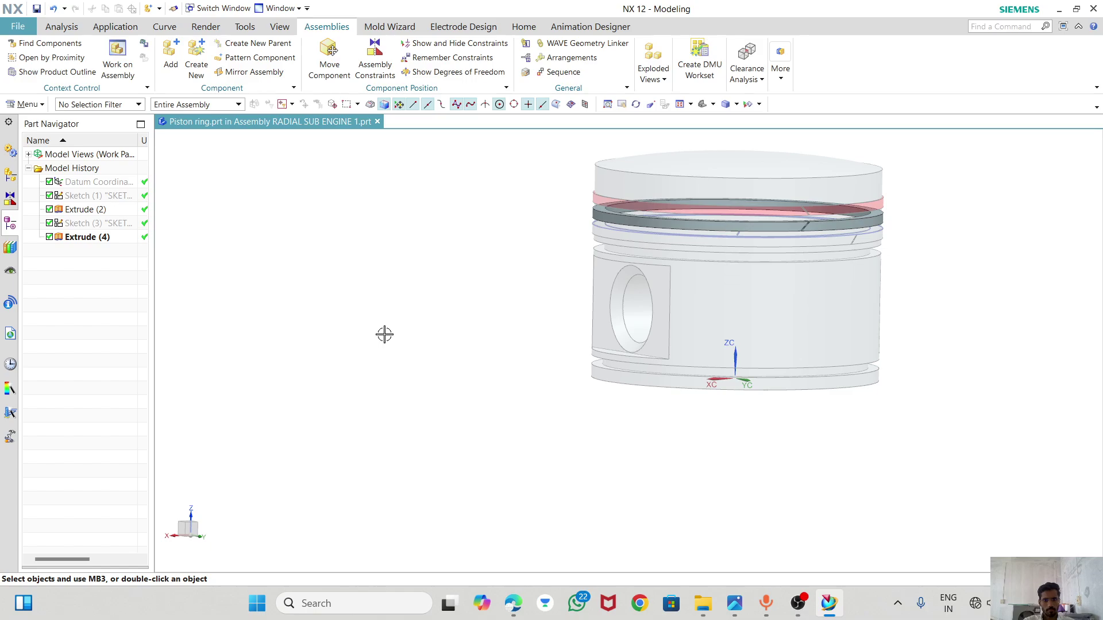
{"action": "left_click", "coordinate": [12, 178]}
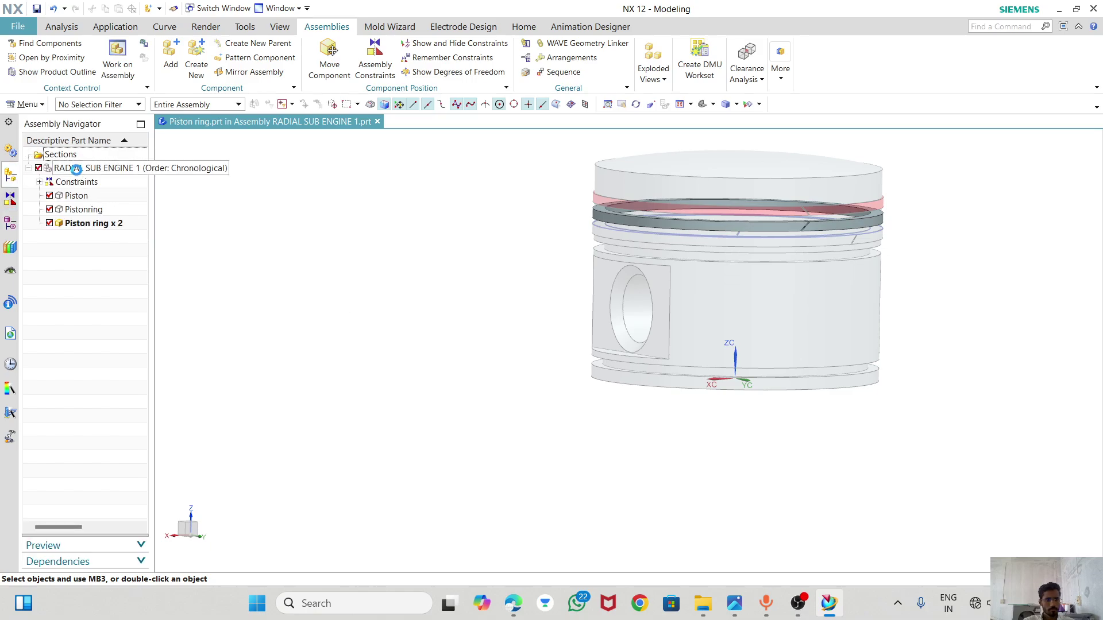
{"action": "double_click", "coordinate": [77, 169]}
- Load the Piston ring part from the Radial Engine folder as another component to add
{"action": "middle_click_drag", "start_coordinate": [569, 270], "coordinate": [500, 276]}
{"action": "scroll", "coordinate": [515, 234], "scroll_direction": "up", "scroll_amount": 3}
{"action": "scroll", "coordinate": [448, 244], "scroll_direction": "down", "scroll_amount": 3}
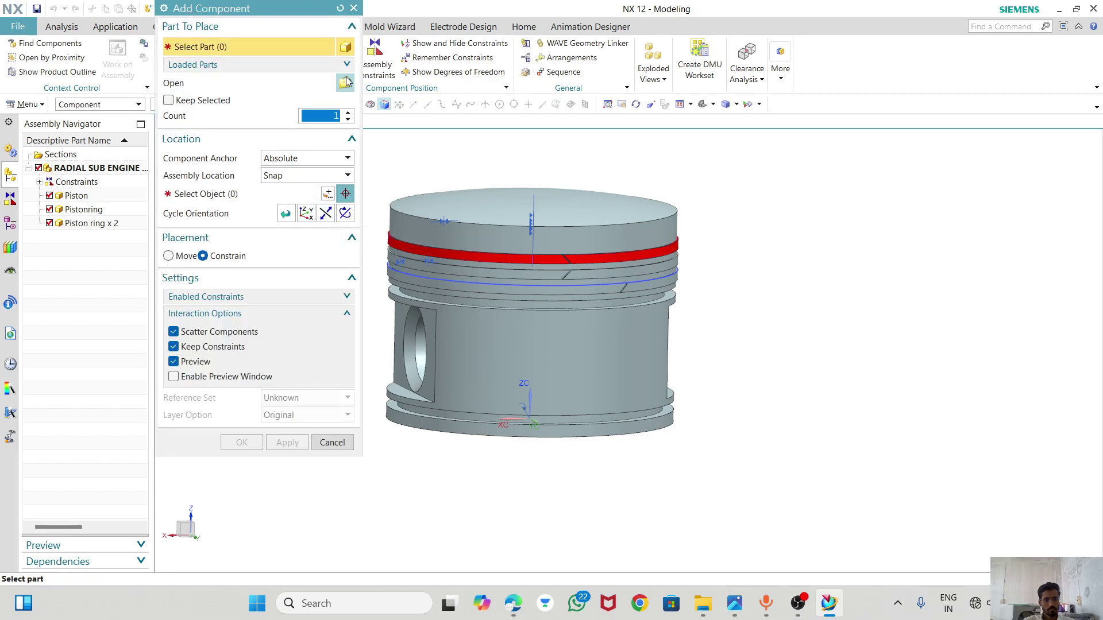
{"action": "left_click", "coordinate": [346, 84]}
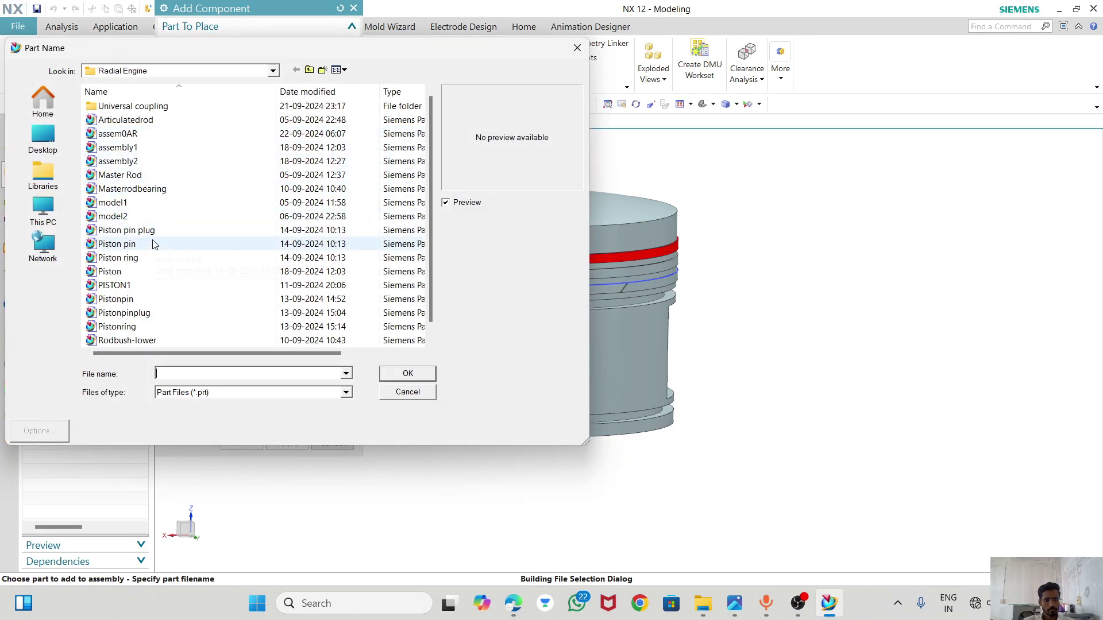
{"action": "left_click", "coordinate": [127, 258]}
{"action": "left_click", "coordinate": [408, 374]}
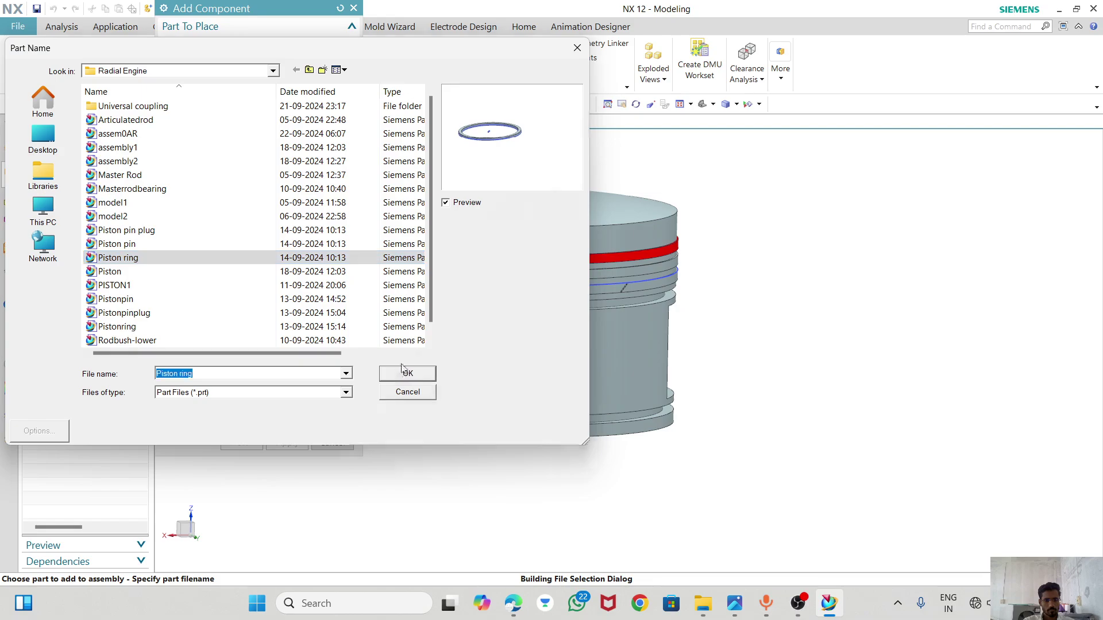
- Place the fourth ring at the absolute origin in Move mode and raise it above the piston to Z 87.5 mm
{"action": "scroll", "coordinate": [898, 272], "scroll_direction": "down", "scroll_amount": 2}
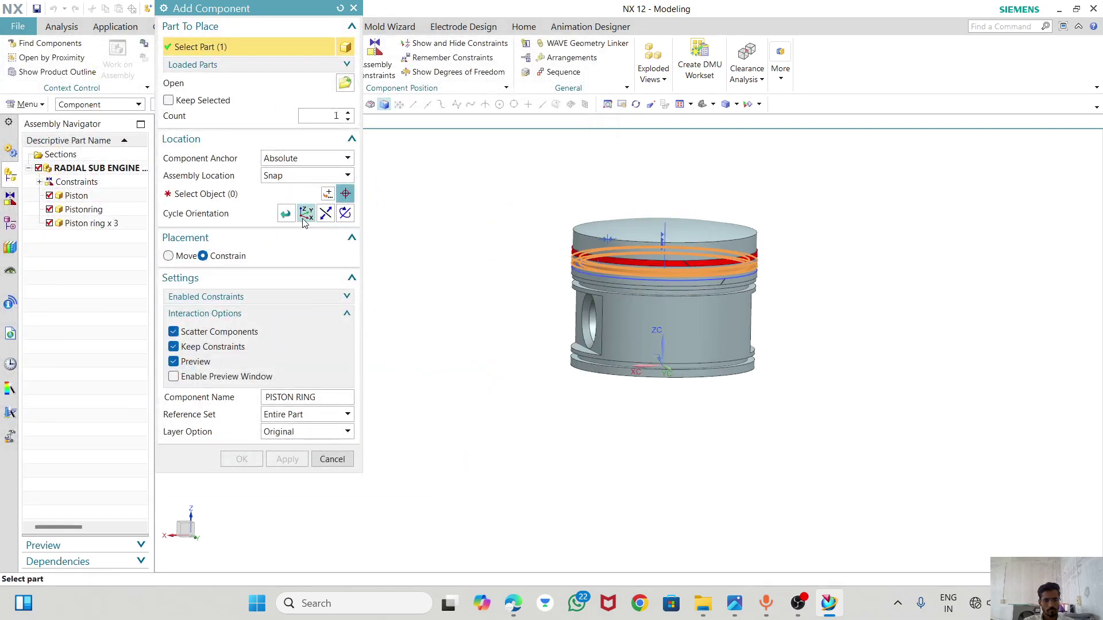
{"action": "left_click", "coordinate": [181, 256]}
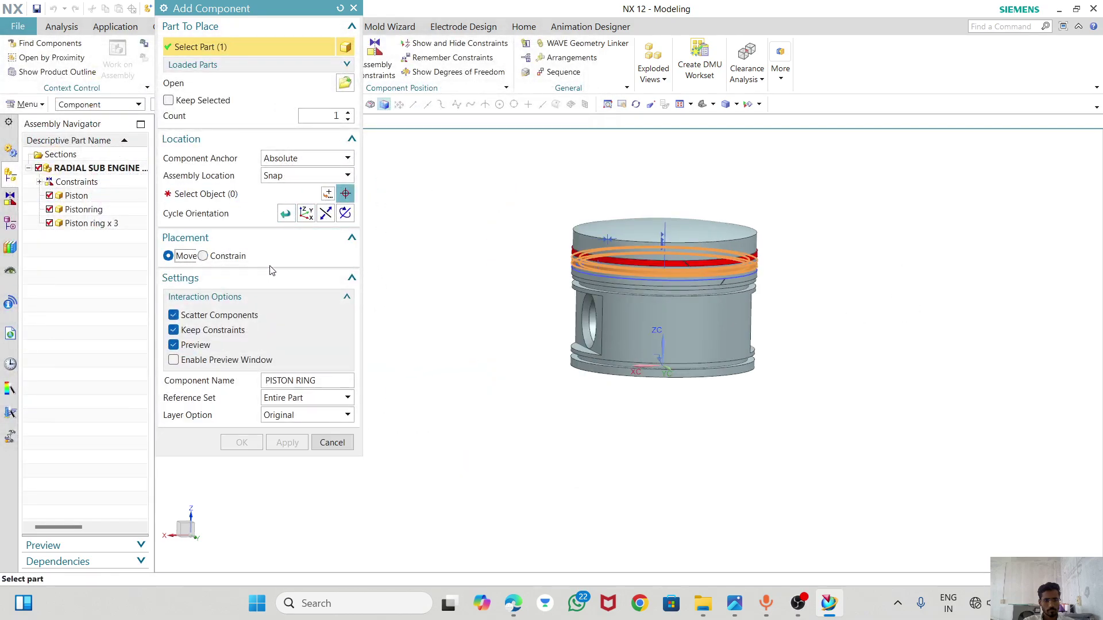
{"action": "key", "text": "Escape"}
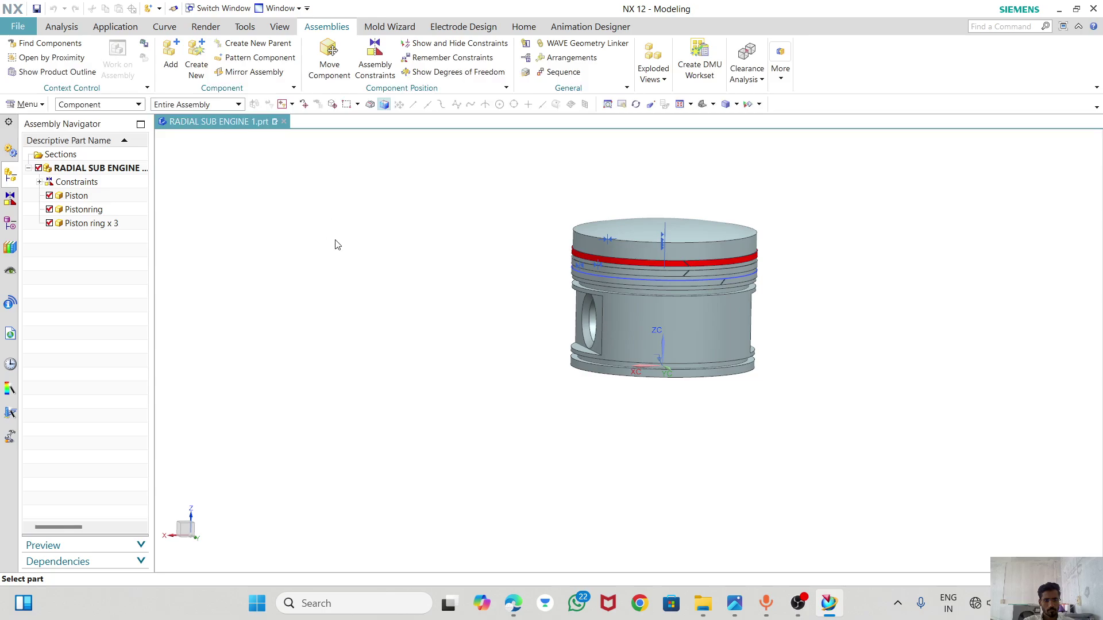
{"action": "left_click", "coordinate": [286, 241]}
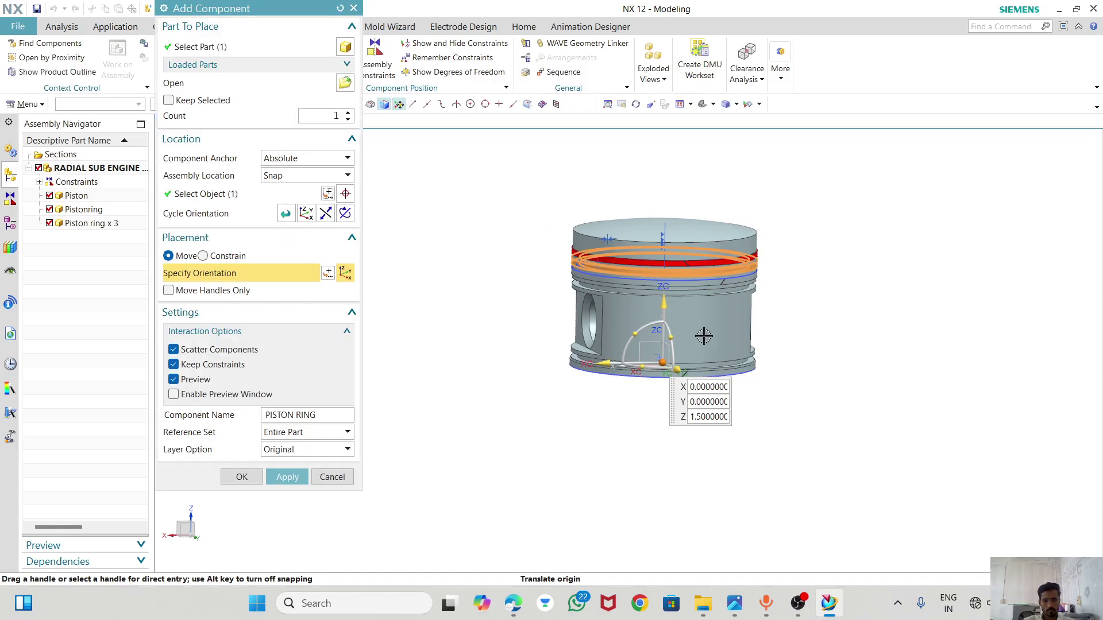
{"action": "left_click_drag", "start_coordinate": [667, 235], "coordinate": [655, 166]}
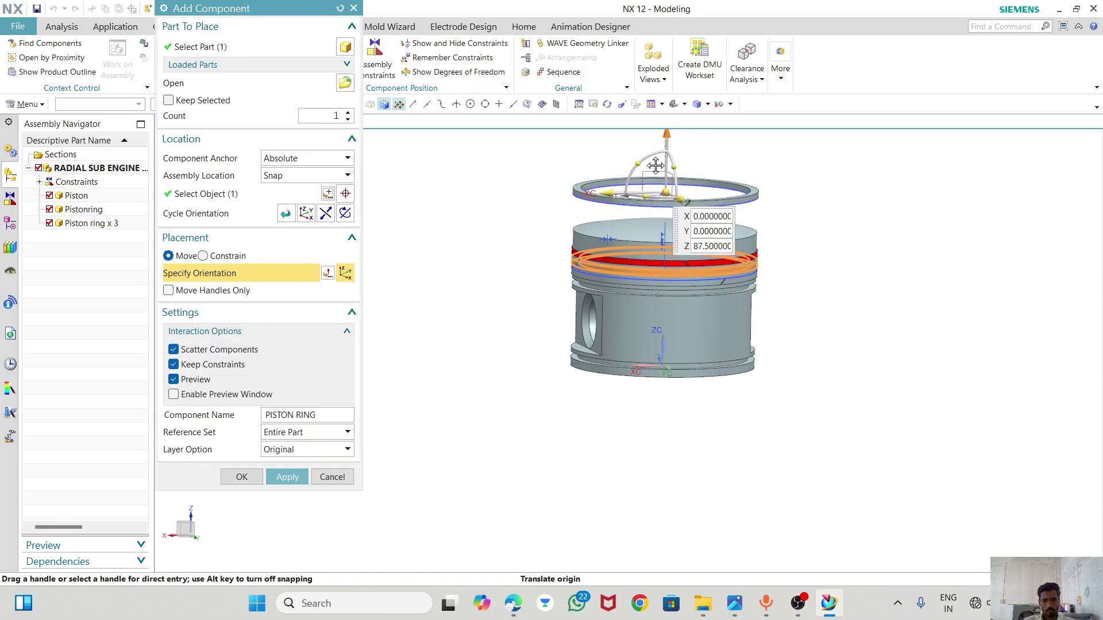
- Constrain the fourth ring's Z axis to the piston's axis using the Infer Center/Axis orientation
{"action": "left_click", "coordinate": [203, 255]}
{"action": "left_click", "coordinate": [297, 360]}
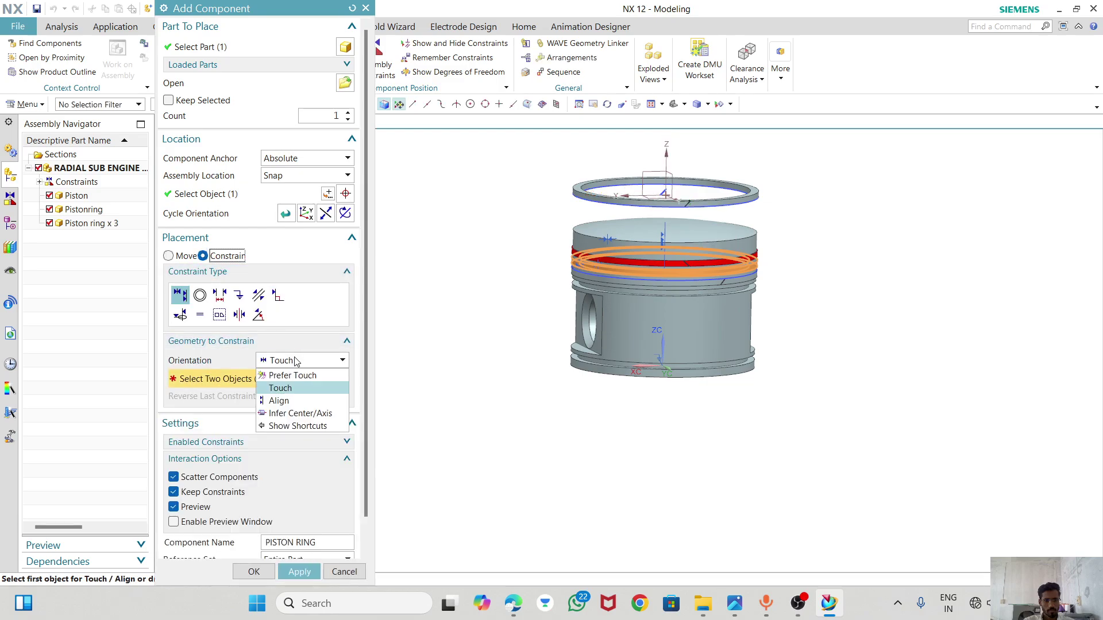
{"action": "left_click", "coordinate": [286, 412]}
{"action": "scroll", "coordinate": [649, 199], "scroll_direction": "up", "scroll_amount": 4}
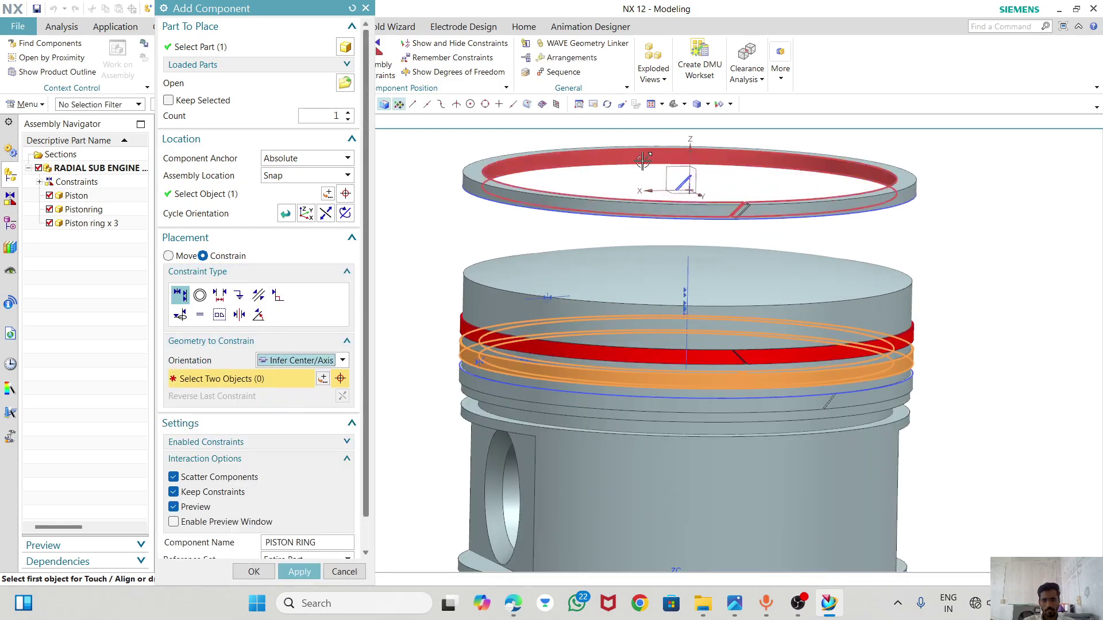
{"action": "left_click", "coordinate": [694, 183]}
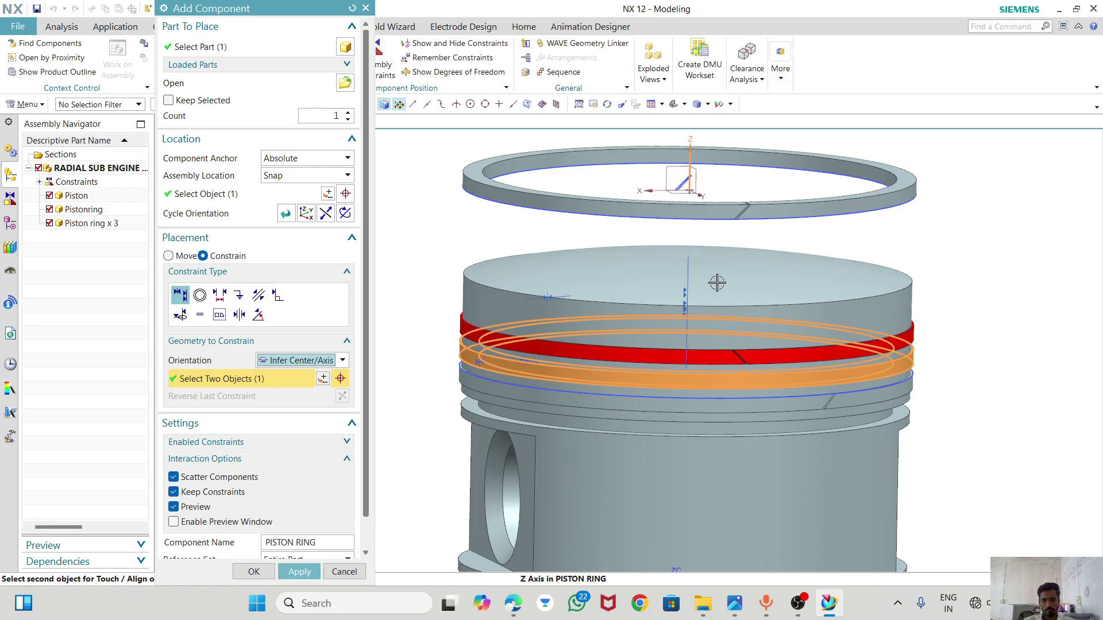
{"action": "left_click", "coordinate": [718, 295]}
{"action": "scroll", "coordinate": [635, 224], "scroll_direction": "down", "scroll_amount": 3}
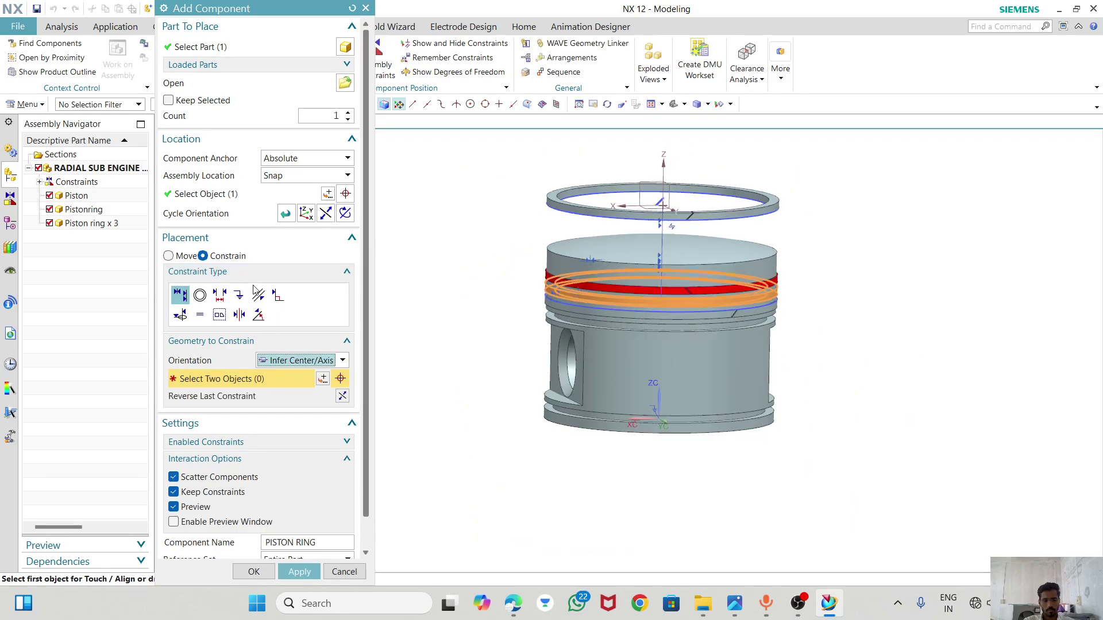
- Constrain the fourth ring's top face to the groove just below the red ring using Touch orientation and apply the placement
{"action": "left_click", "coordinate": [293, 362]}
{"action": "left_click", "coordinate": [284, 386]}
{"action": "left_click", "coordinate": [556, 193]}
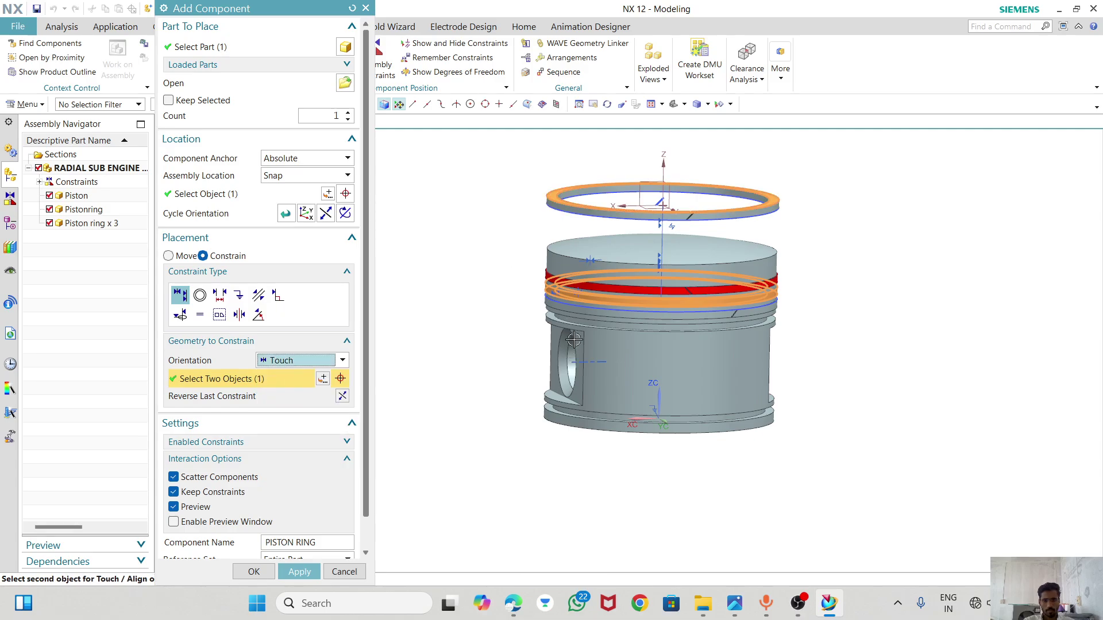
{"action": "scroll", "coordinate": [542, 311], "scroll_direction": "up", "scroll_amount": 5}
{"action": "left_click", "coordinate": [542, 310]}
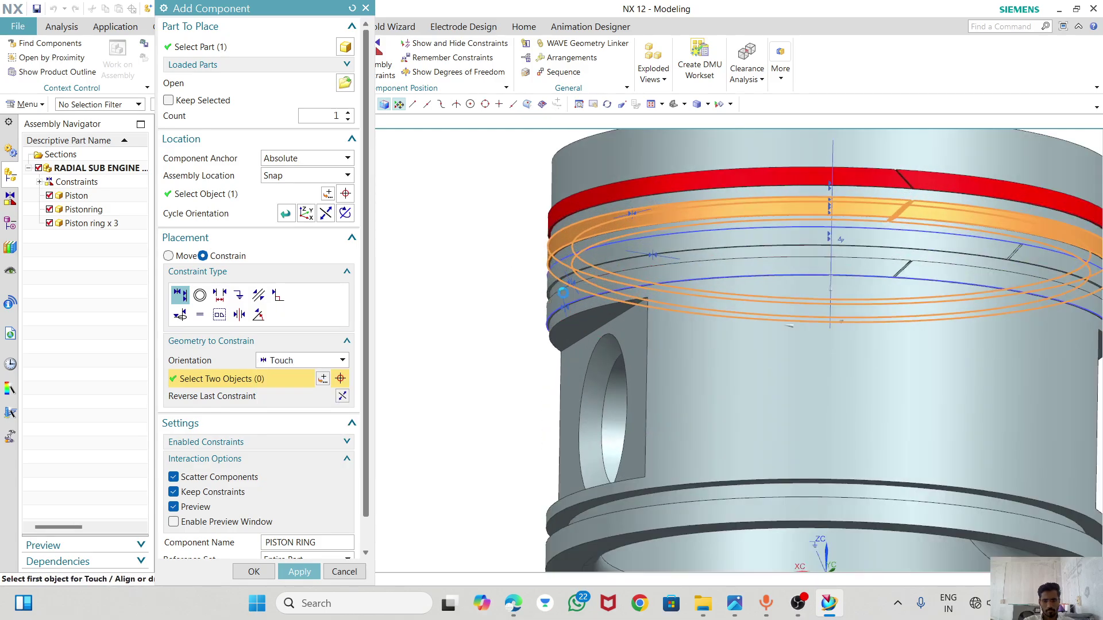
{"action": "scroll", "coordinate": [563, 224], "scroll_direction": "down", "scroll_amount": 2}
{"action": "middle_click_drag", "start_coordinate": [662, 315], "coordinate": [657, 319]}
{"action": "left_click", "coordinate": [294, 571]}
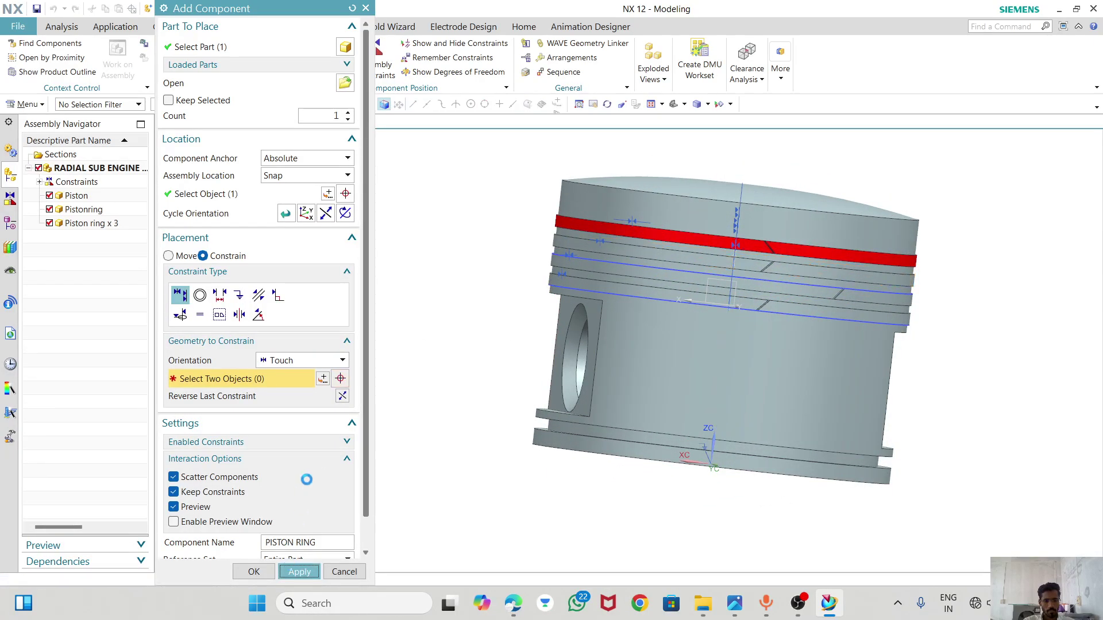
- Load the Piston ring part from the Radial Engine folder once more for the fifth ring
{"action": "left_click", "coordinate": [345, 82]}
{"action": "left_click", "coordinate": [126, 246]}
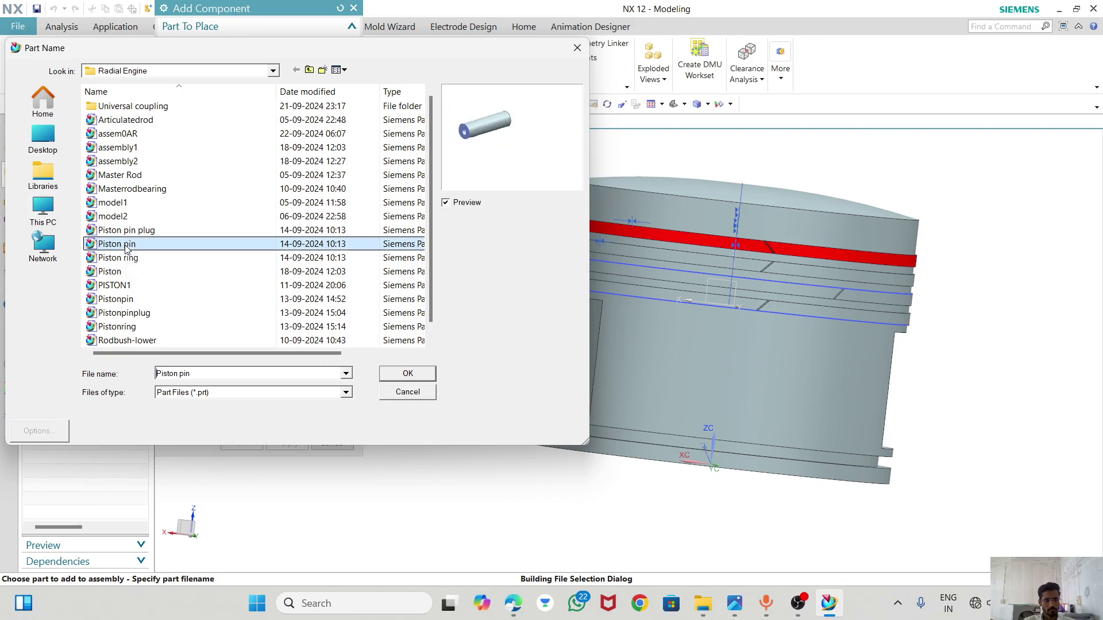
{"action": "left_click", "coordinate": [123, 258]}
{"action": "left_click", "coordinate": [403, 375]}
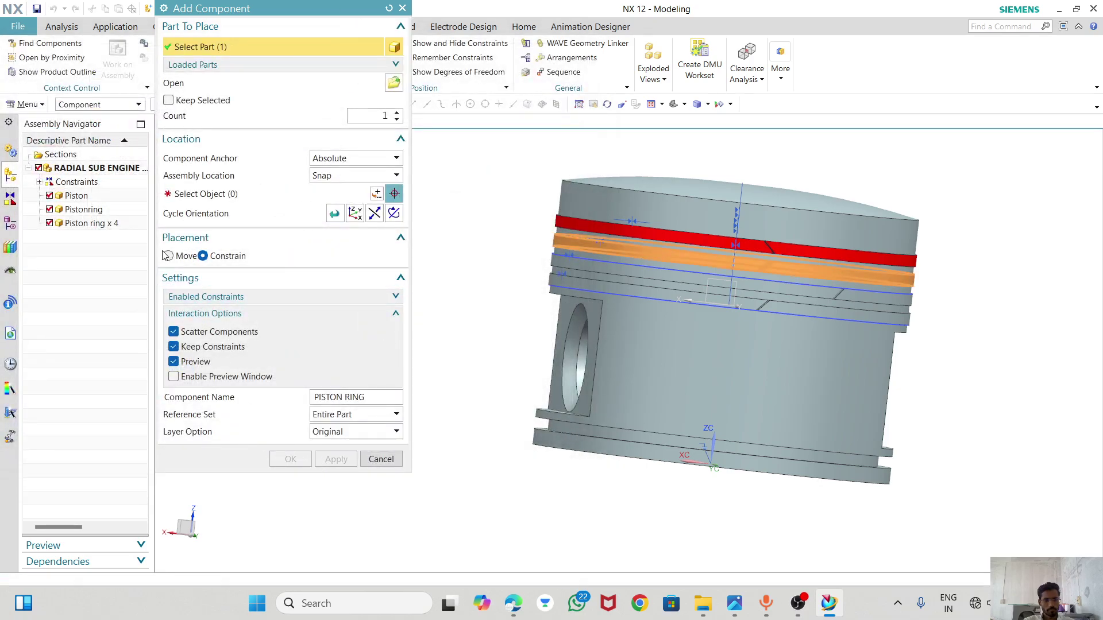
- Place the fifth ring at the absolute origin in Move mode and lower it below the piston to Z -17.5 mm
{"action": "left_click", "coordinate": [167, 256]}
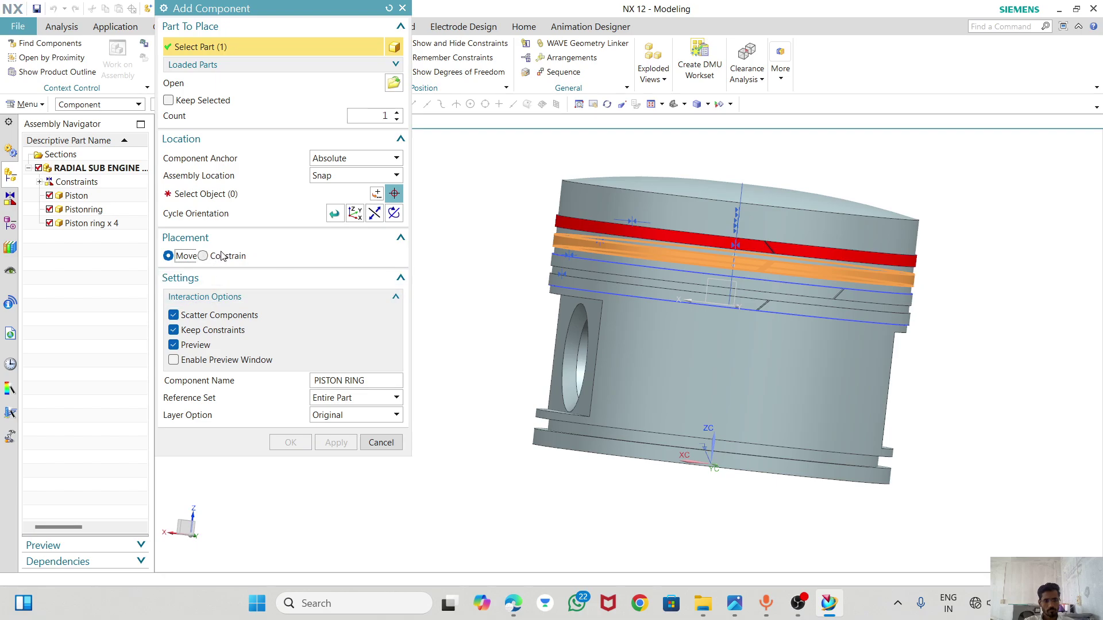
{"action": "left_click", "coordinate": [394, 194]}
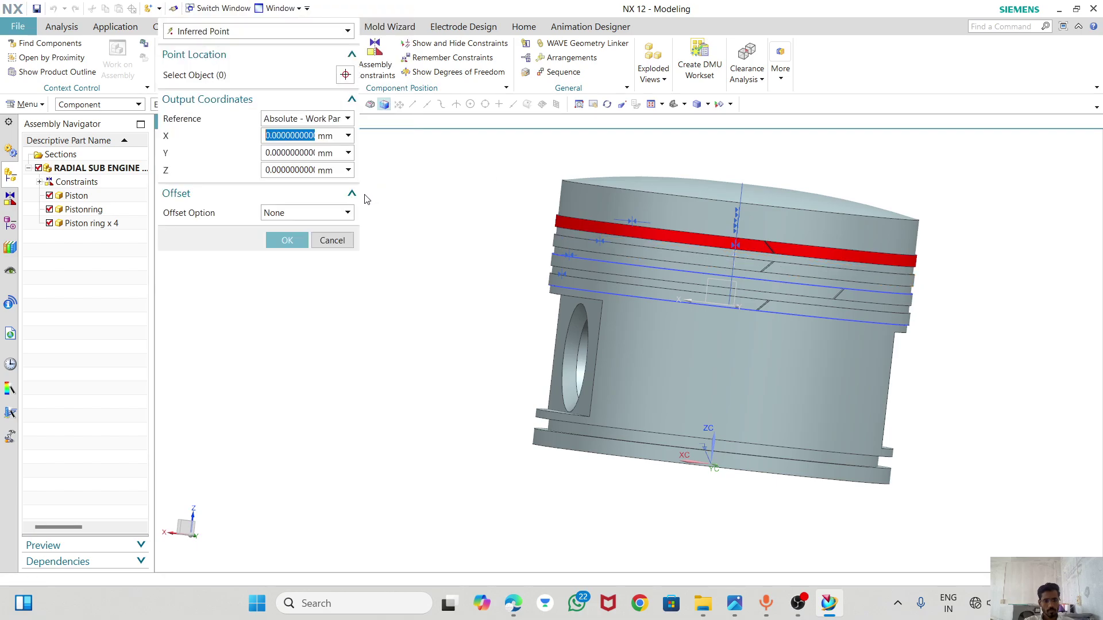
{"action": "left_click", "coordinate": [278, 244]}
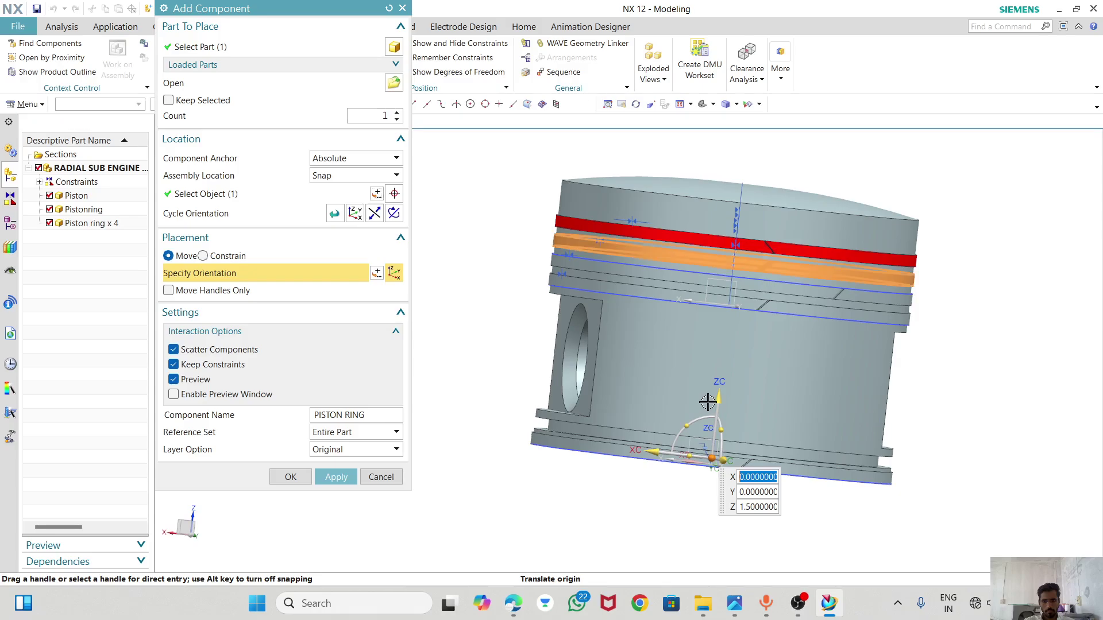
{"action": "left_click_drag", "start_coordinate": [727, 296], "coordinate": [611, 478]}
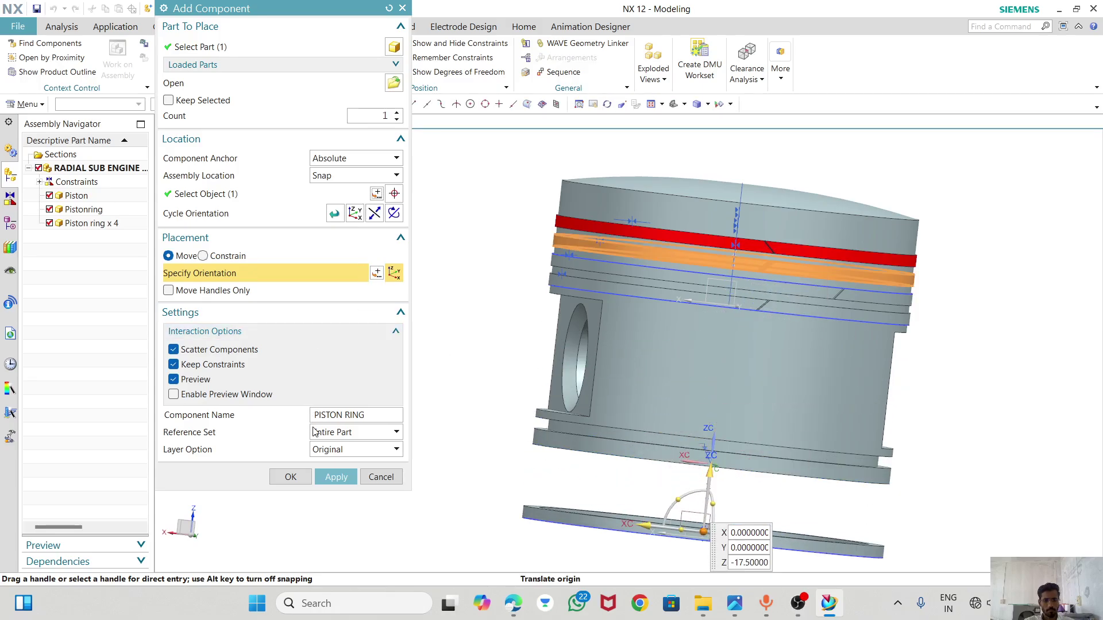
- Constrain the fifth ring's Z axis to the piston's axis using the Infer Center/Axis orientation
{"action": "left_click", "coordinate": [204, 256]}
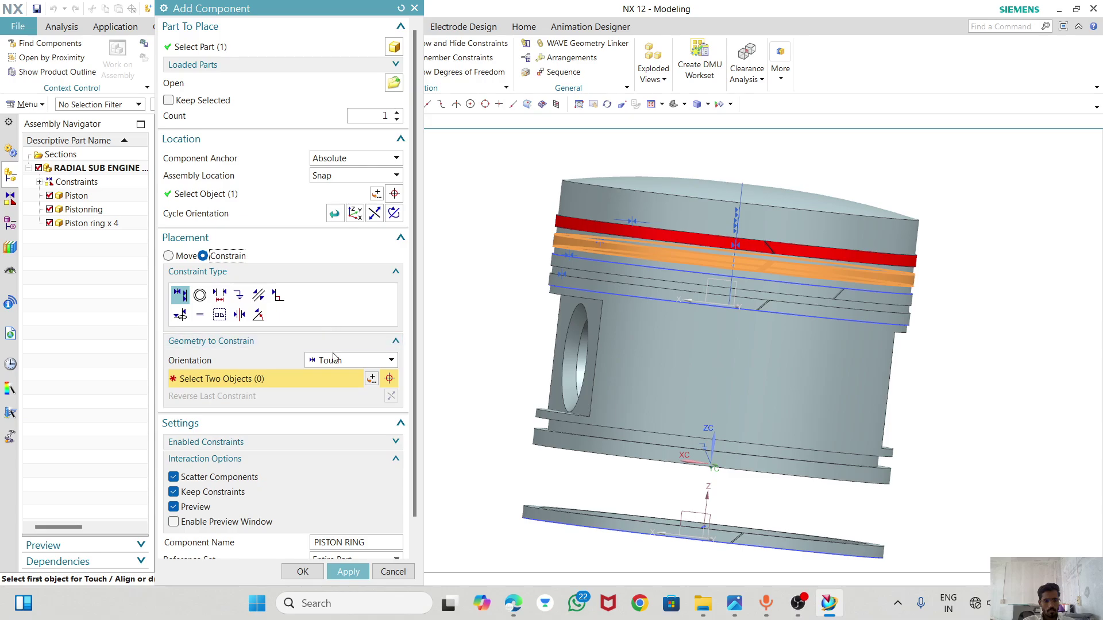
{"action": "left_click", "coordinate": [368, 360]}
{"action": "left_click", "coordinate": [345, 411]}
{"action": "middle_click_drag", "start_coordinate": [486, 391], "coordinate": [661, 453]}
{"action": "scroll", "coordinate": [662, 458], "scroll_direction": "down", "scroll_amount": 5}
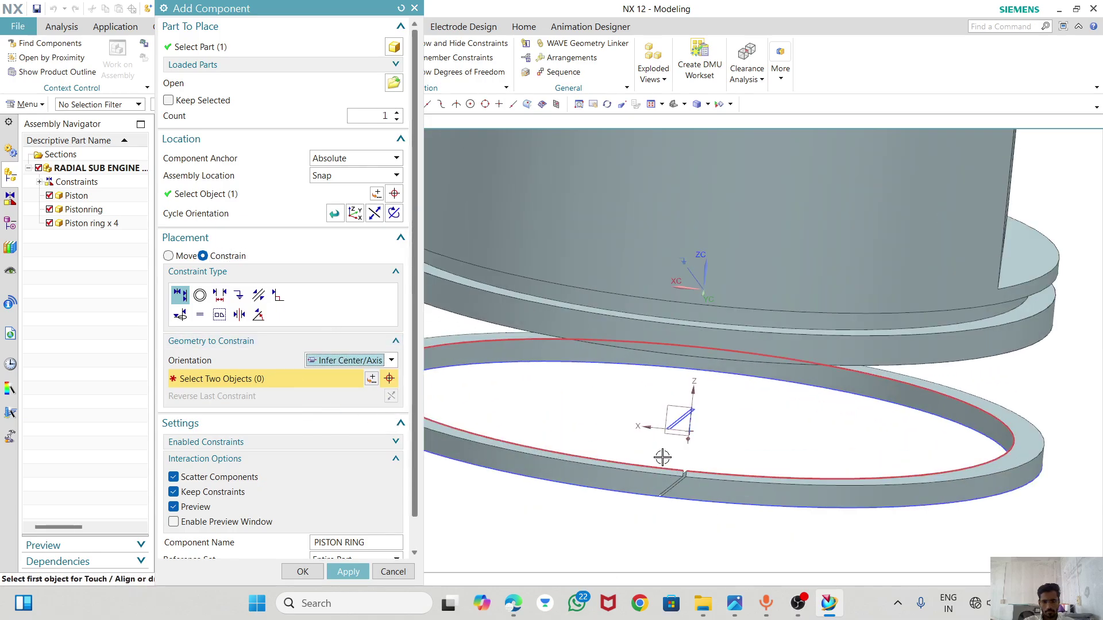
{"action": "left_click", "coordinate": [691, 423]}
{"action": "scroll", "coordinate": [666, 448], "scroll_direction": "up", "scroll_amount": 3}
{"action": "middle_click_drag", "start_coordinate": [667, 448], "coordinate": [684, 371]}
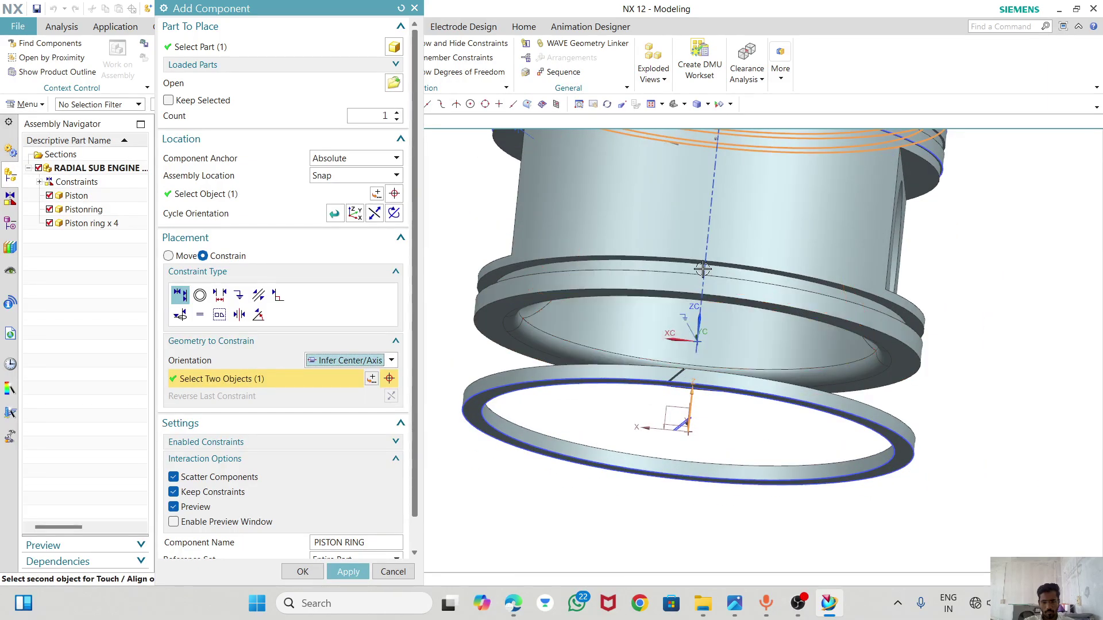
{"action": "left_click", "coordinate": [707, 244]}
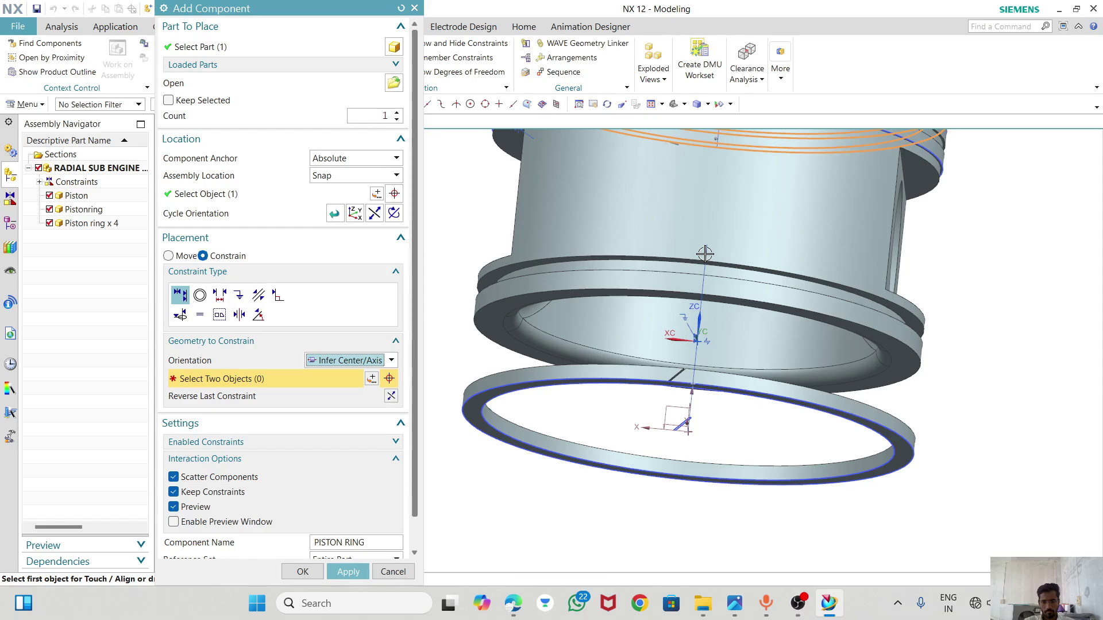
{"action": "scroll", "coordinate": [684, 292], "scroll_direction": "up", "scroll_amount": 3}
{"action": "middle_click_drag", "start_coordinate": [667, 331], "coordinate": [673, 344]}
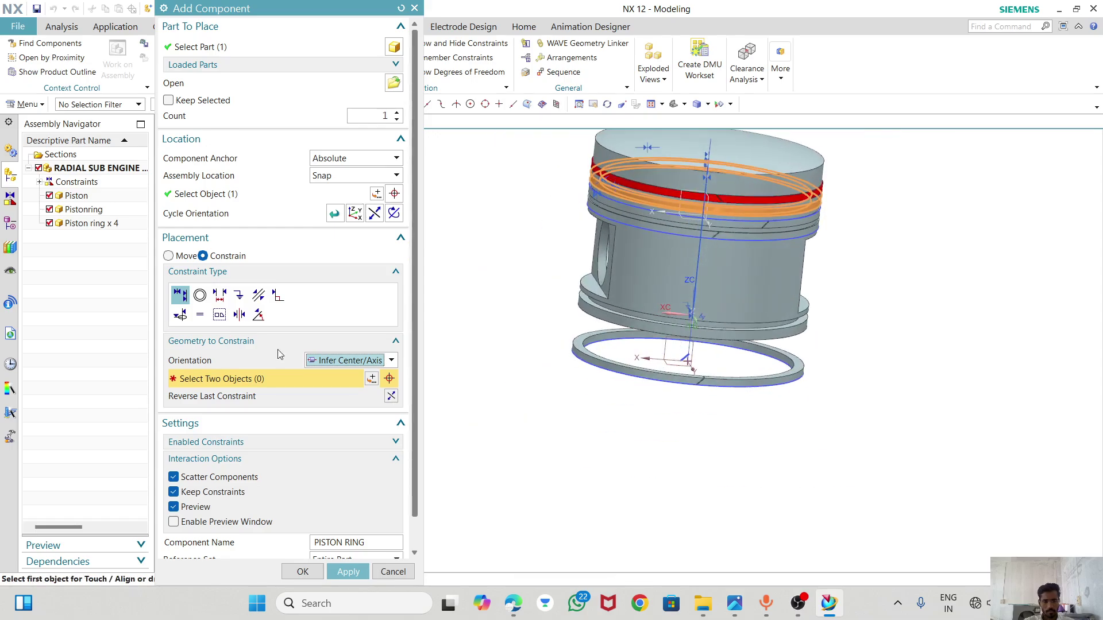
- Constrain the fifth ring's top face to the upper wall of the piston's lowest groove with Touch orientation and finish adding components
{"action": "left_click", "coordinate": [329, 368]}
{"action": "left_click", "coordinate": [327, 389]}
{"action": "scroll", "coordinate": [563, 334], "scroll_direction": "down", "scroll_amount": 5}
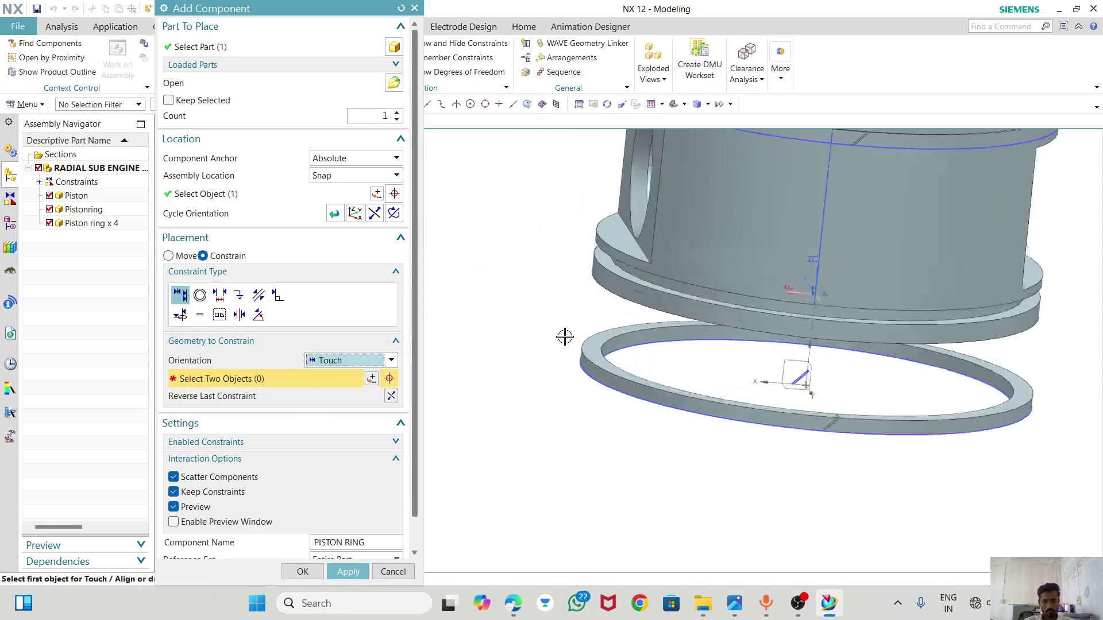
{"action": "left_click", "coordinate": [594, 357]}
{"action": "middle_click_drag", "start_coordinate": [603, 315], "coordinate": [608, 222]}
{"action": "scroll", "coordinate": [614, 211], "scroll_direction": "down", "scroll_amount": 3}
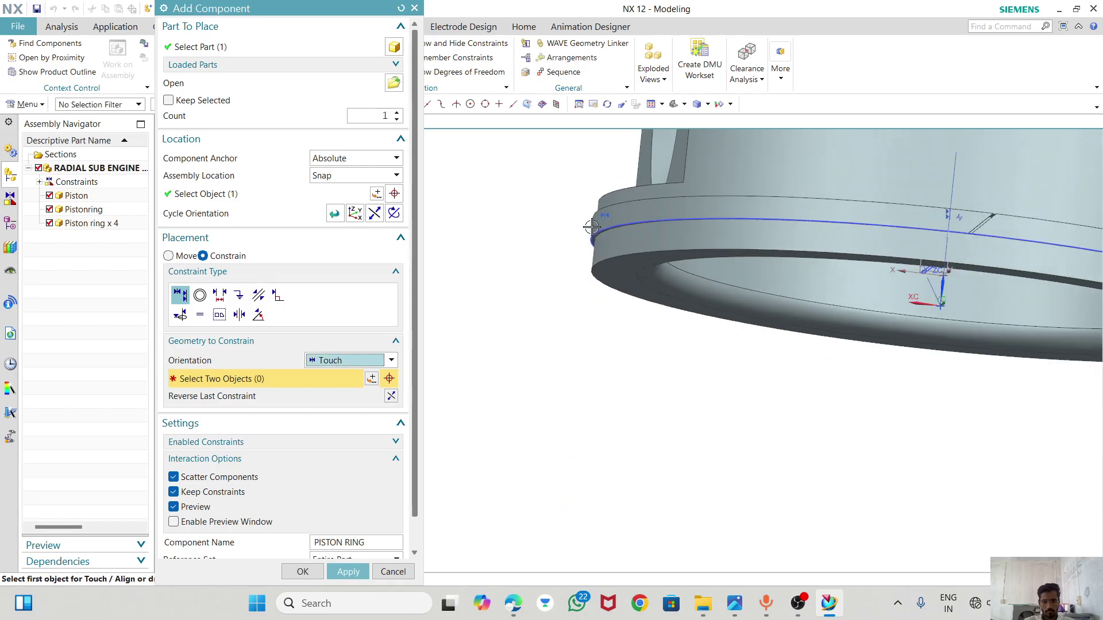
{"action": "left_click", "coordinate": [309, 577]}
{"action": "scroll", "coordinate": [692, 390], "scroll_direction": "up", "scroll_amount": 2}
{"action": "middle_click_drag", "start_coordinate": [692, 390], "coordinate": [581, 274]}
{"action": "scroll", "coordinate": [611, 390], "scroll_direction": "up", "scroll_amount": 3}
{"action": "scroll", "coordinate": [581, 273], "scroll_direction": "down", "scroll_amount": 4}
{"action": "scroll", "coordinate": [581, 274], "scroll_direction": "down", "scroll_amount": 2}
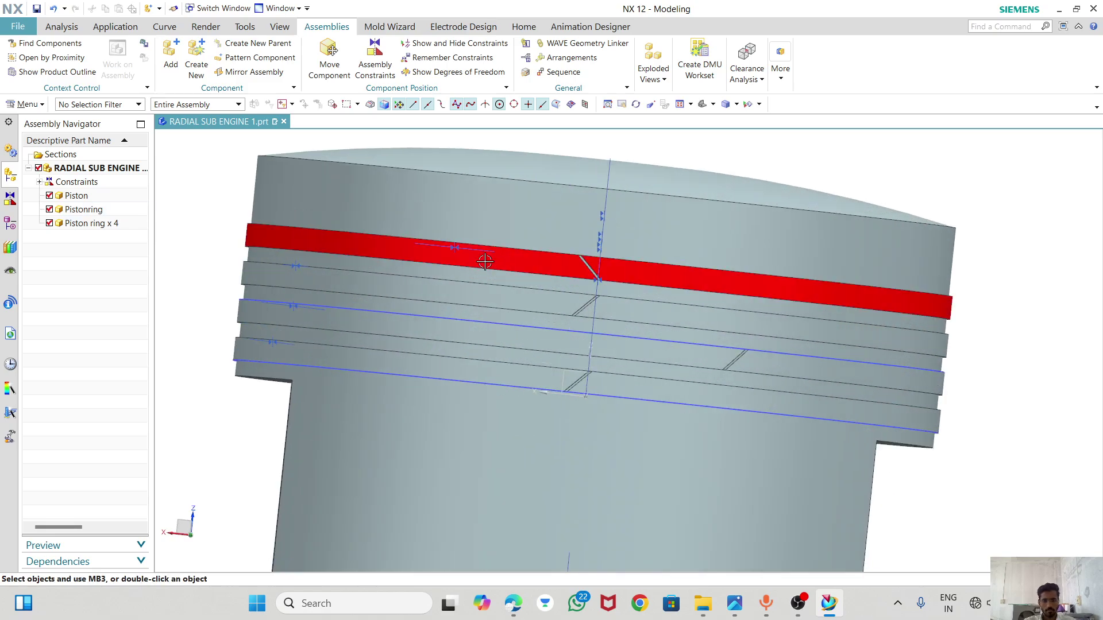
- Change the display color of the four uncolored Piston ring components to red from the Principal palette
{"action": "left_click", "coordinate": [418, 283]}
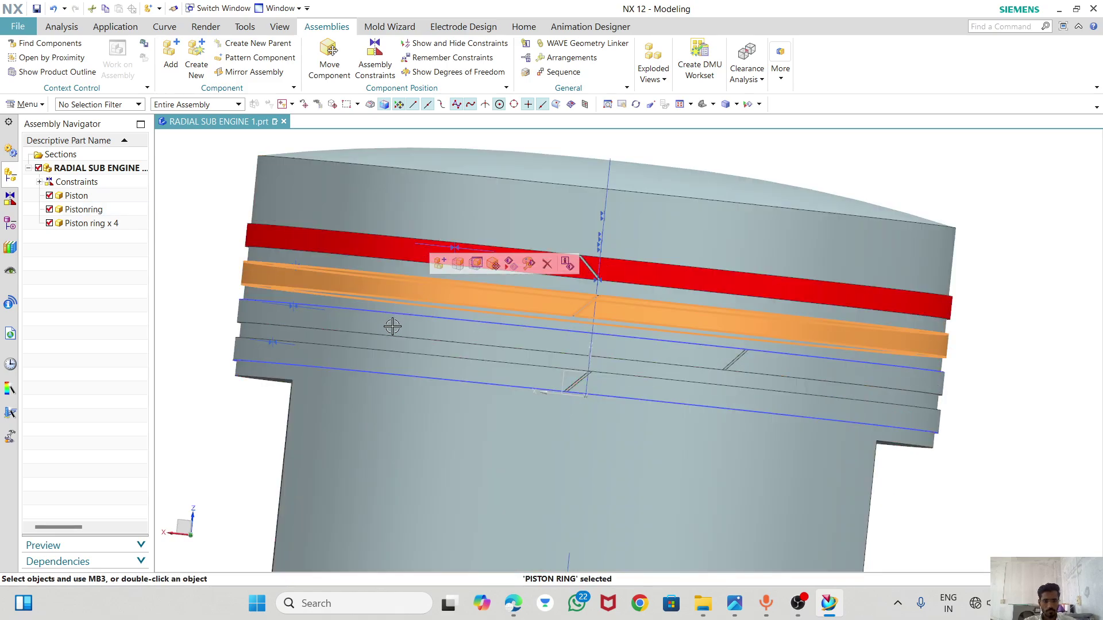
{"action": "left_click", "coordinate": [341, 315]}
{"action": "left_click", "coordinate": [347, 351]}
{"action": "scroll", "coordinate": [417, 297], "scroll_direction": "up", "scroll_amount": 4}
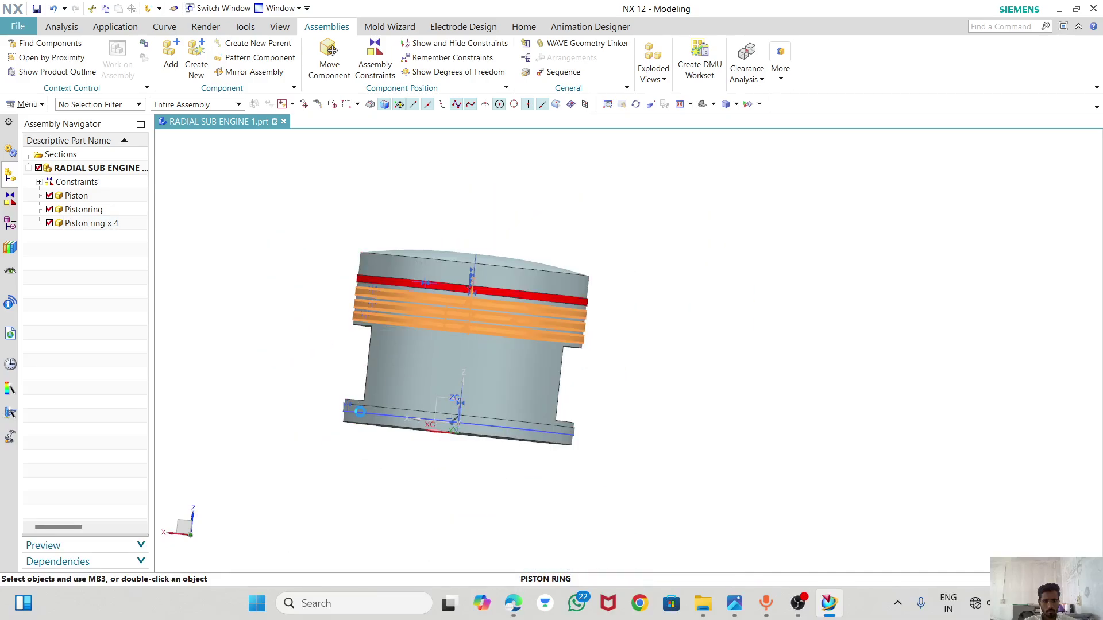
{"action": "right_click", "coordinate": [363, 414]}
{"action": "left_click", "coordinate": [392, 389]}
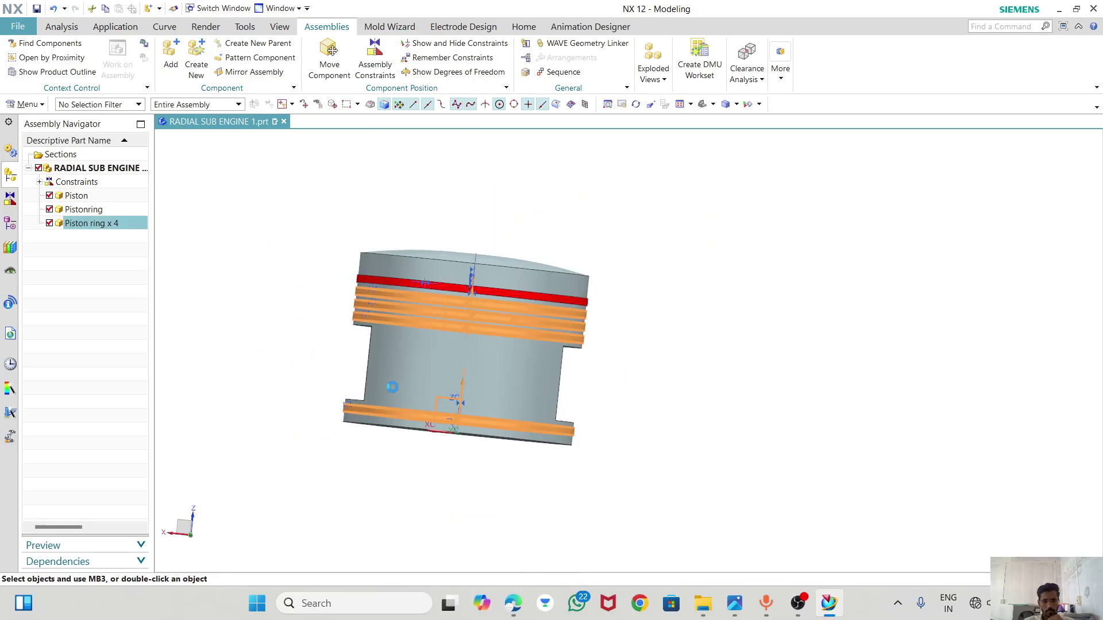
{"action": "left_click", "coordinate": [327, 85]}
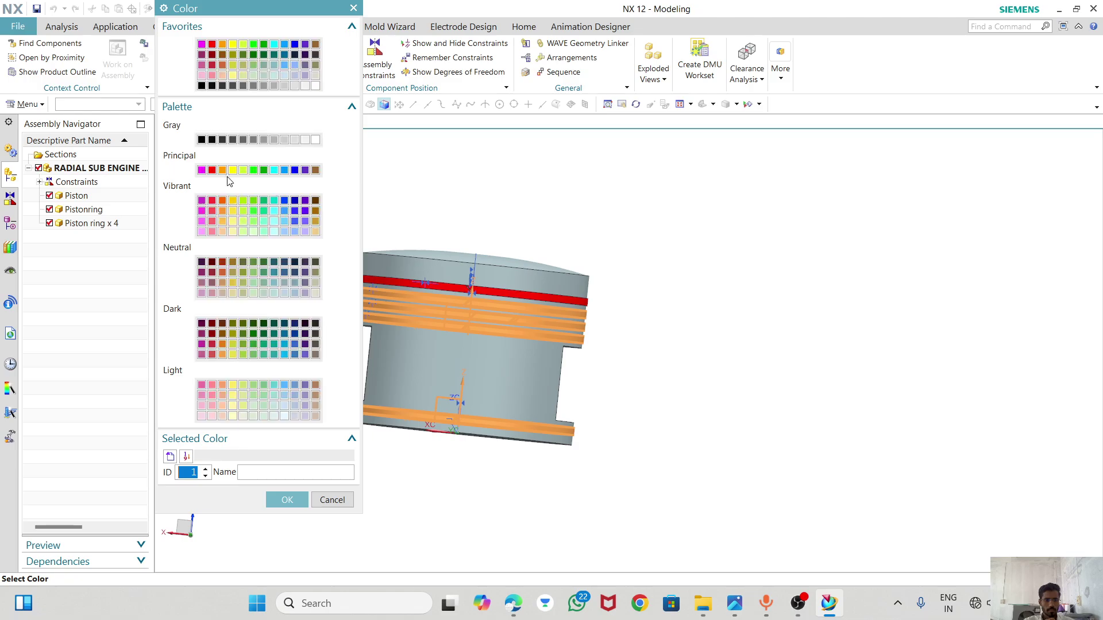
{"action": "left_click", "coordinate": [211, 170]}
{"action": "left_click", "coordinate": [287, 500]}
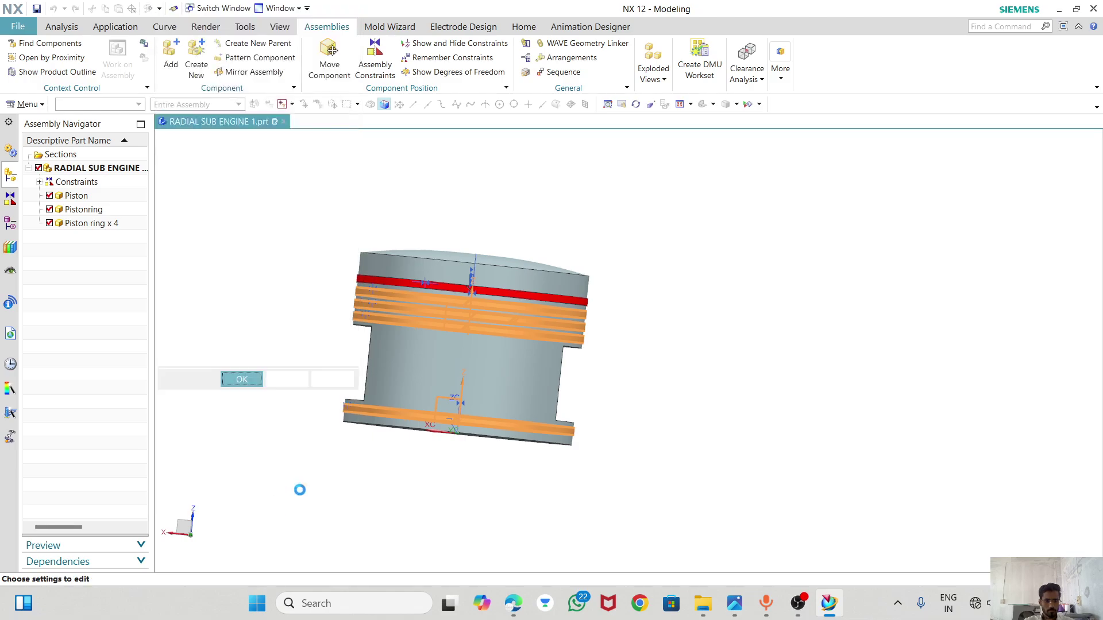
{"action": "left_click", "coordinate": [241, 379]}
- Make the Piston ring the work part, examine its model history and constraints, and return to RADIAL SUB ENGINE 1 as the work part
{"action": "middle_click_drag", "start_coordinate": [738, 273], "coordinate": [671, 272]}
{"action": "double_click", "coordinate": [66, 224]}
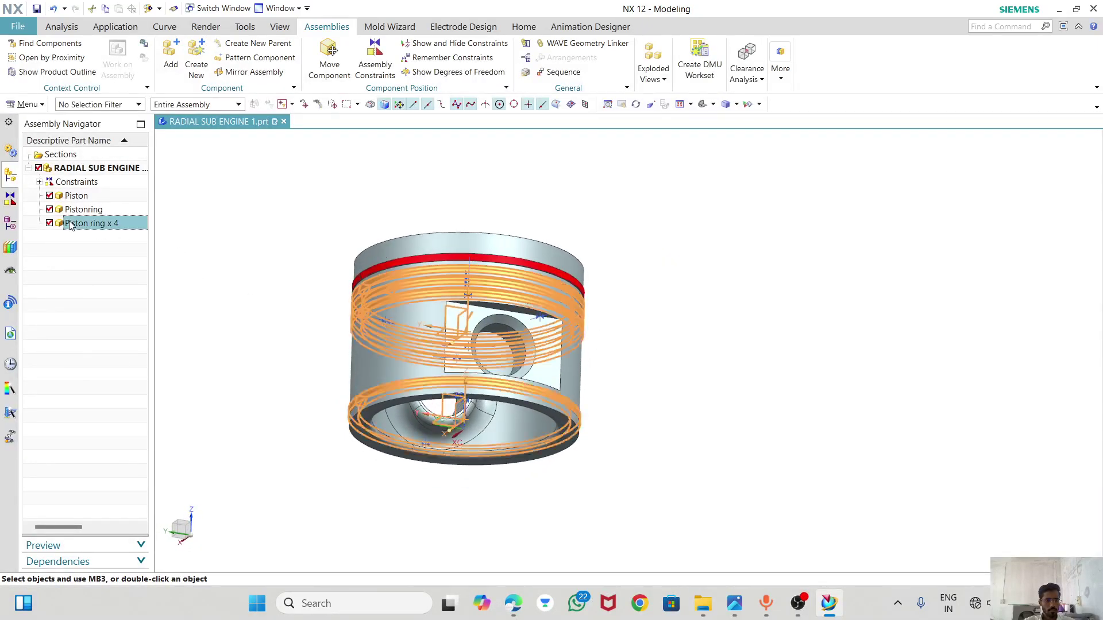
{"action": "left_click", "coordinate": [10, 227]}
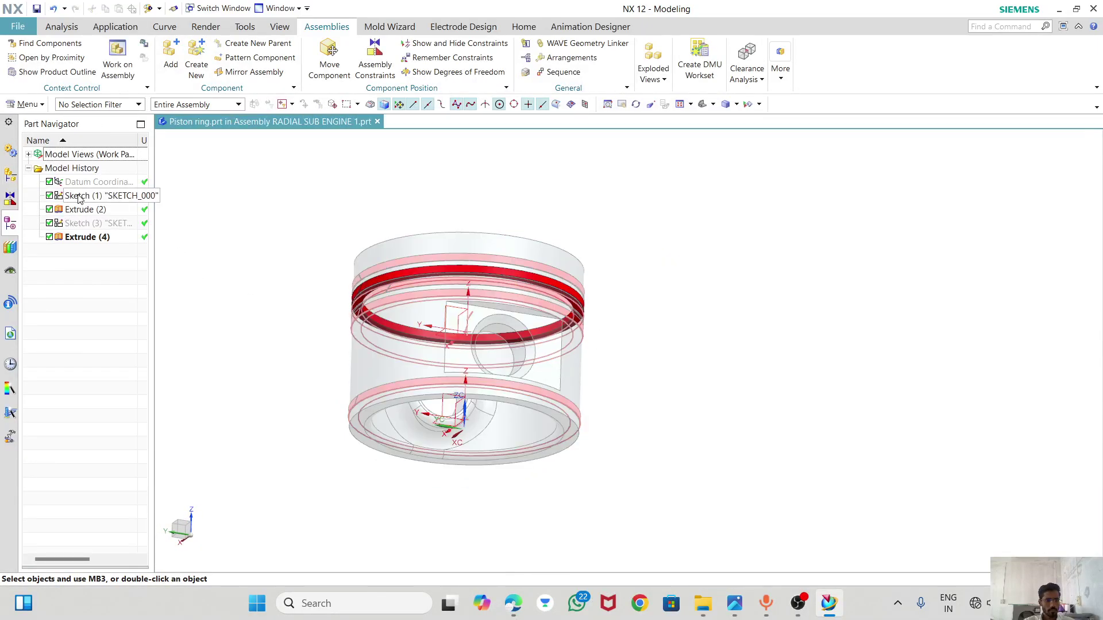
{"action": "left_click", "coordinate": [10, 199]}
{"action": "left_click", "coordinate": [11, 229]}
{"action": "left_click", "coordinate": [11, 199]}
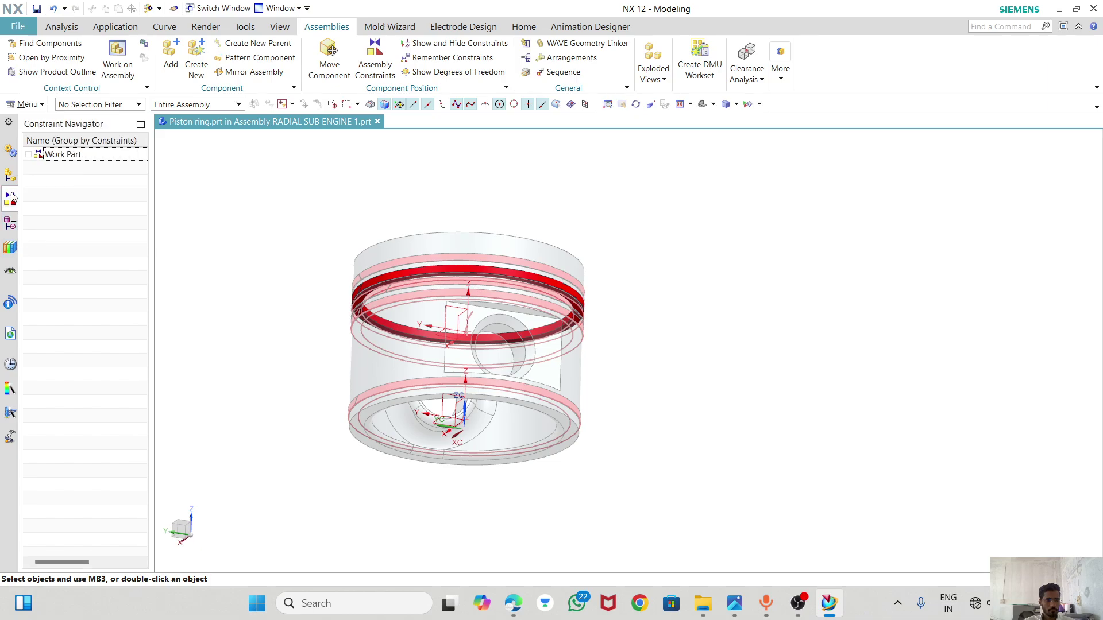
{"action": "left_click", "coordinate": [14, 173]}
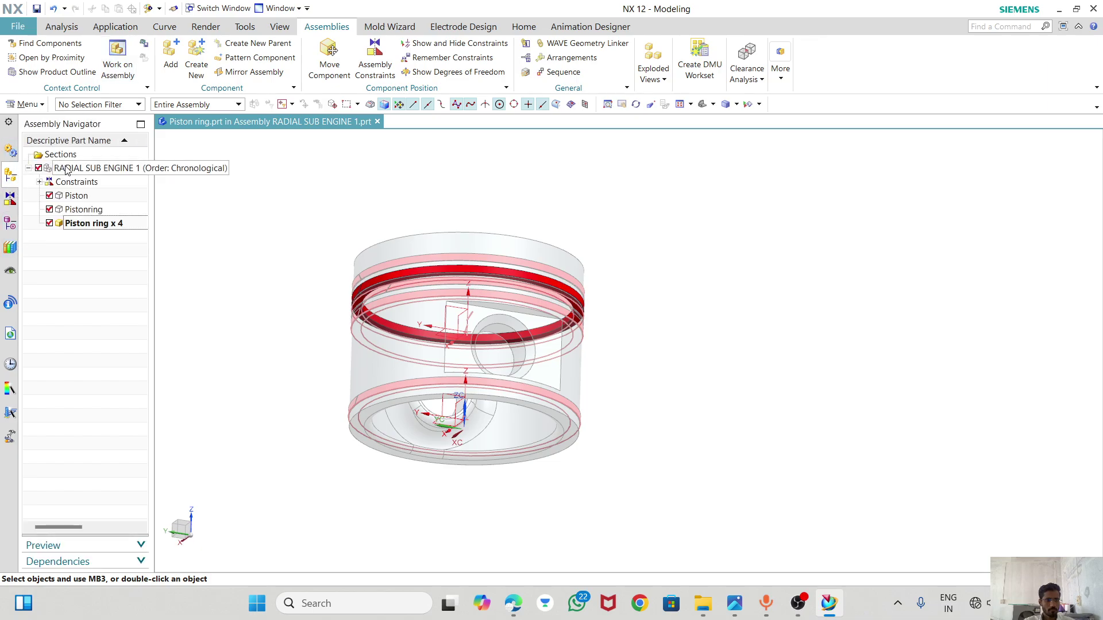
{"action": "double_click", "coordinate": [66, 170]}
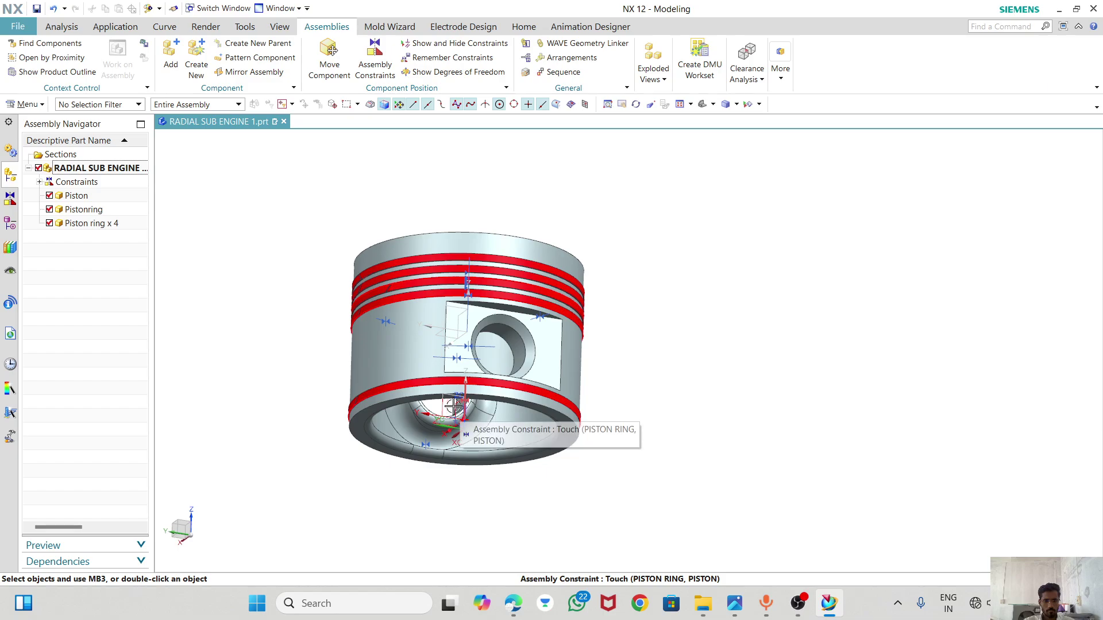
- Check the Pistonring component's model history and constraints as the work part, and return to the RADIAL SUB ENGINE 1 assembly
{"action": "middle_click_drag", "start_coordinate": [468, 430], "coordinate": [476, 271]}
{"action": "scroll", "coordinate": [447, 342], "scroll_direction": "up", "scroll_amount": 2}
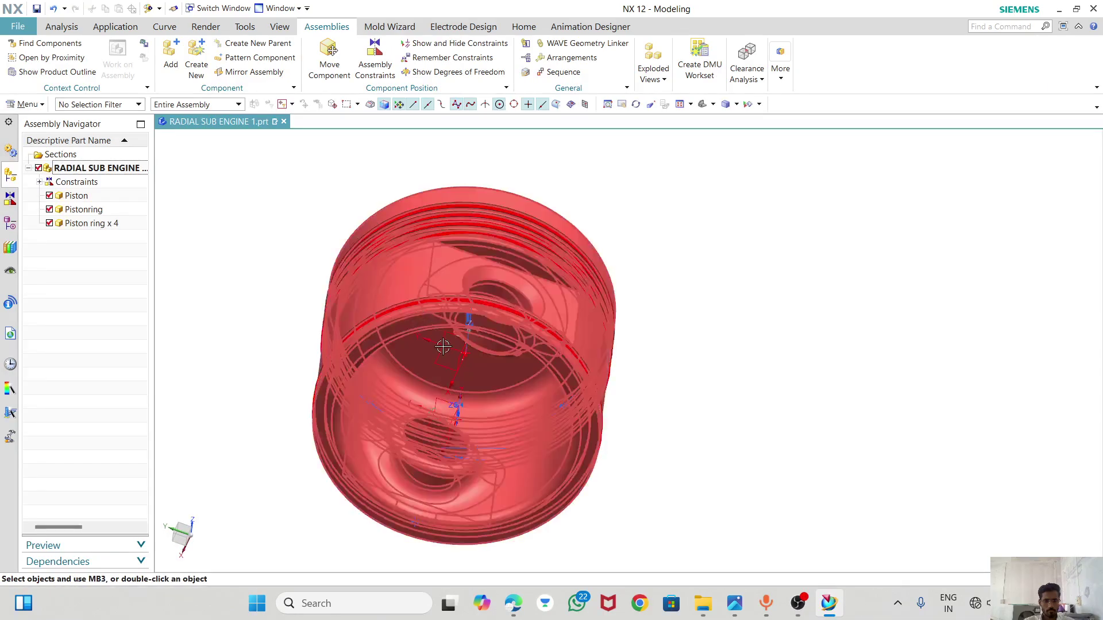
{"action": "double_click", "coordinate": [77, 210]}
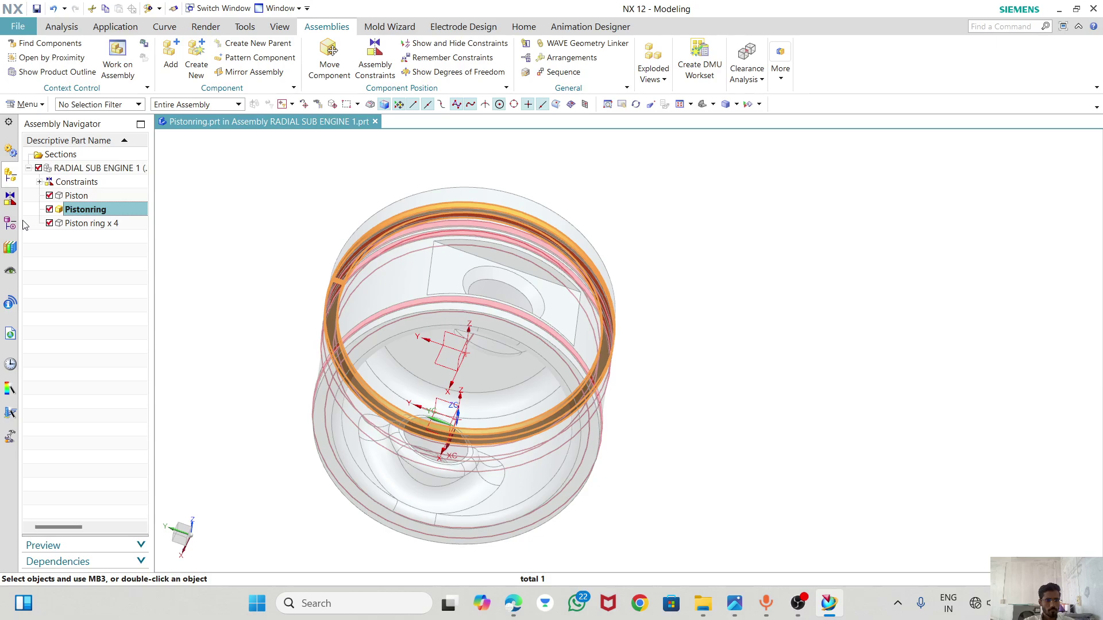
{"action": "left_click", "coordinate": [10, 224]}
{"action": "left_click", "coordinate": [10, 201]}
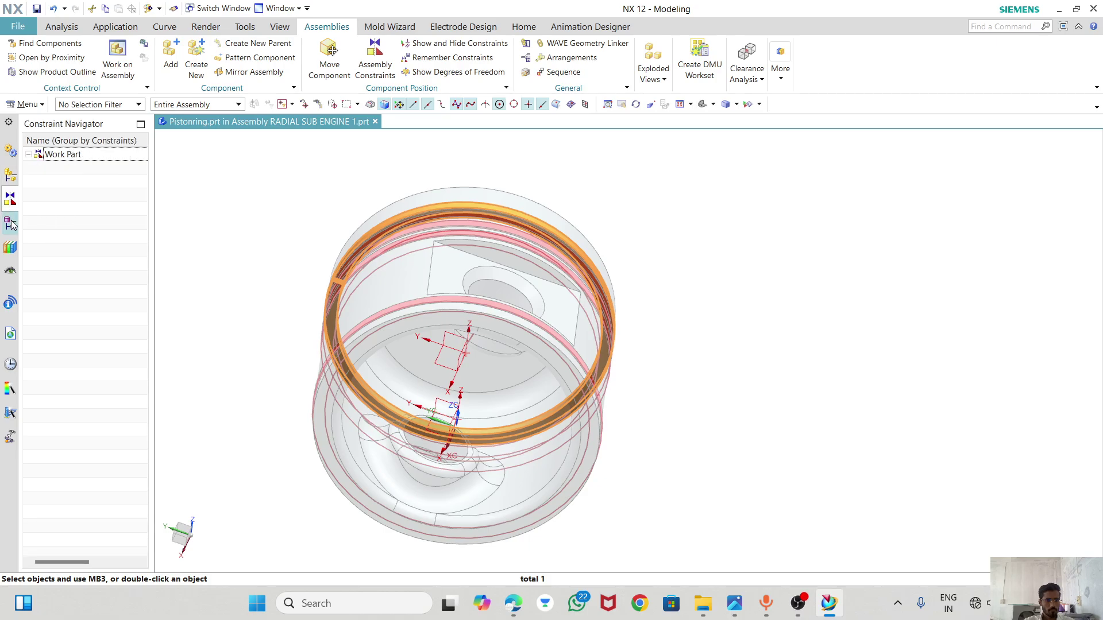
{"action": "left_click", "coordinate": [6, 180]}
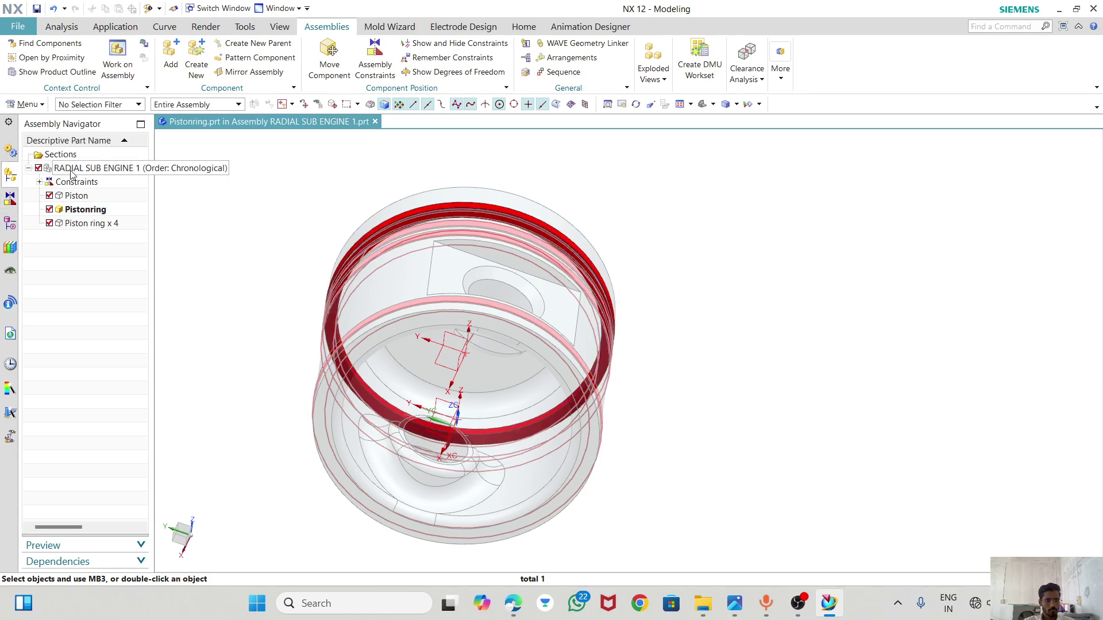
{"action": "double_click", "coordinate": [72, 169]}
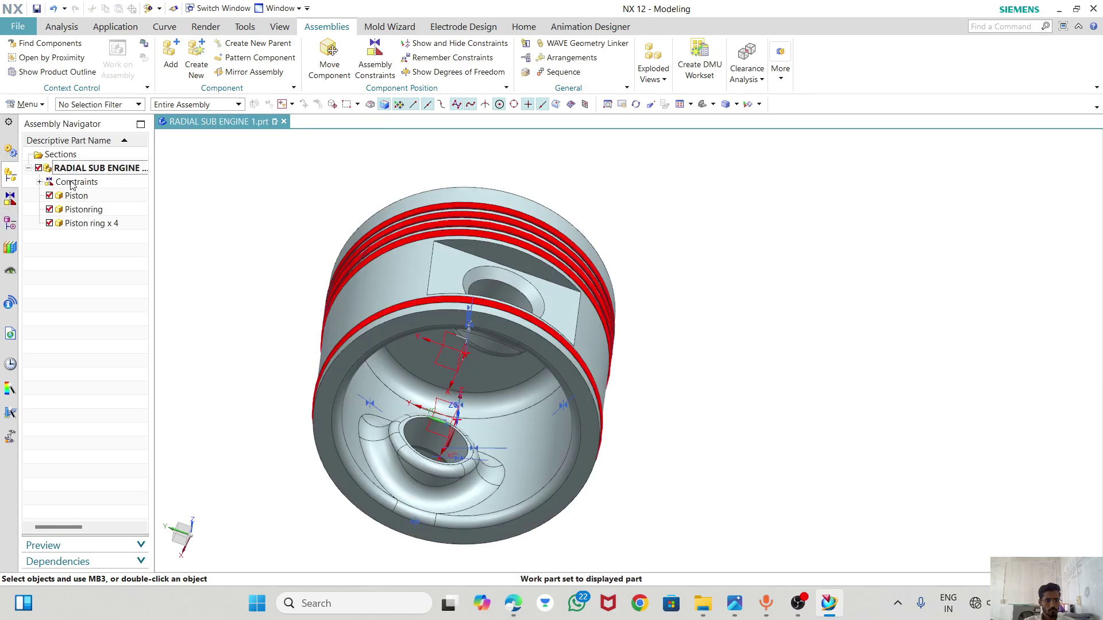
- Make the lowest Piston ring the work part and hide its datum coordinate system and both sketches
{"action": "left_click", "coordinate": [104, 229]}
{"action": "middle_click_drag", "start_coordinate": [805, 407], "coordinate": [764, 437]}
{"action": "key", "text": "Escape"}
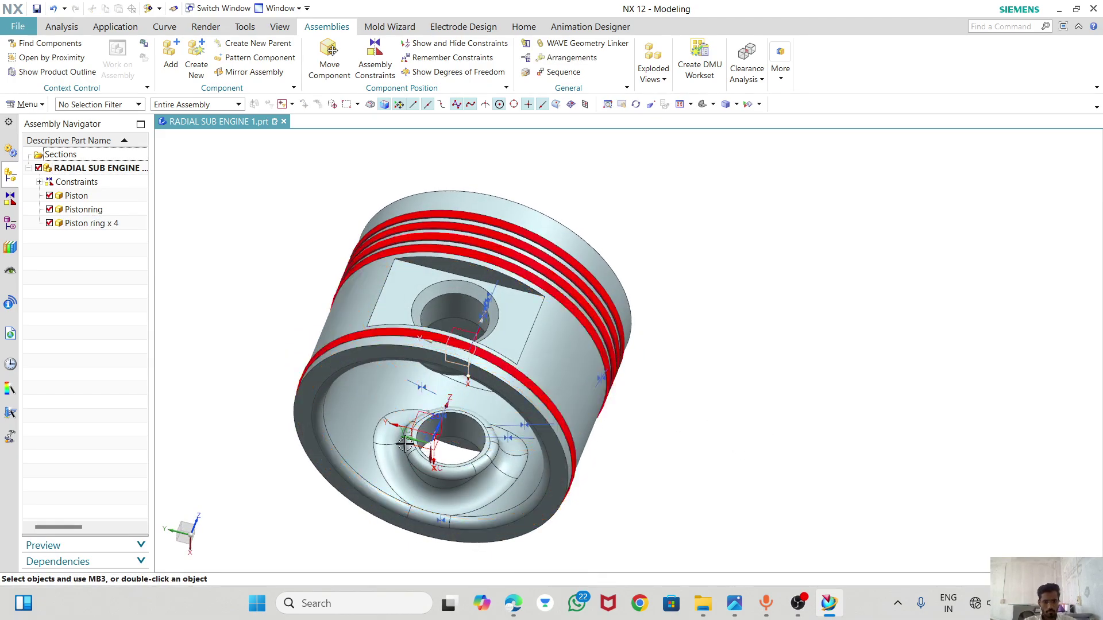
{"action": "right_click", "coordinate": [416, 414]}
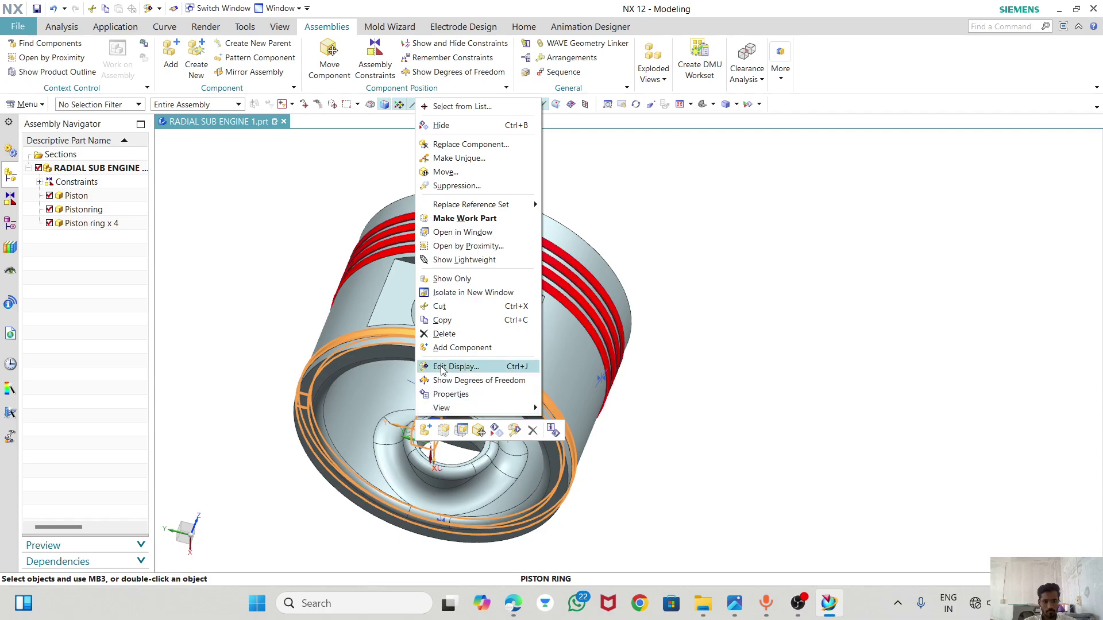
{"action": "key", "text": "Escape"}
{"action": "double_click", "coordinate": [354, 340]}
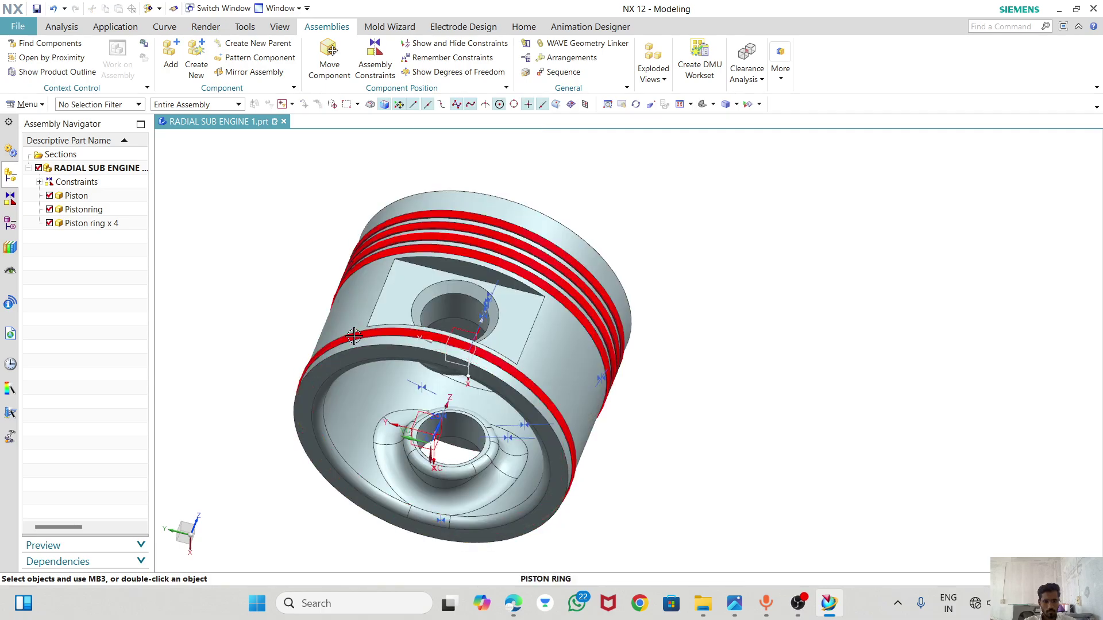
{"action": "left_click", "coordinate": [8, 228]}
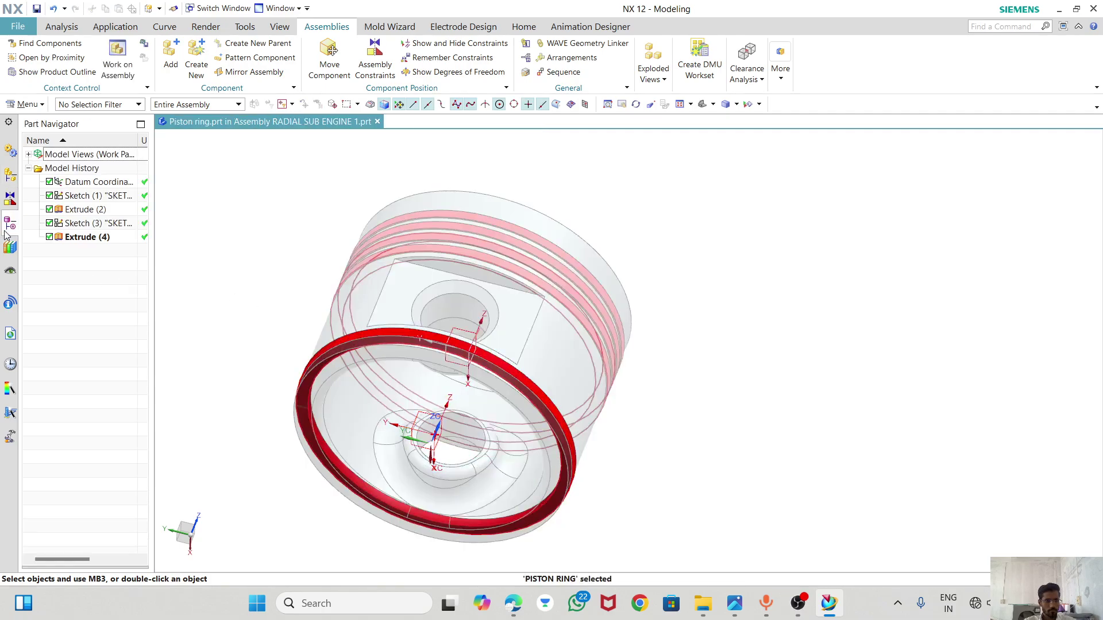
{"action": "right_click", "coordinate": [62, 185]}
{"action": "left_click", "coordinate": [92, 193]}
{"action": "right_click", "coordinate": [81, 196]}
{"action": "left_click", "coordinate": [101, 204]}
{"action": "right_click", "coordinate": [77, 223]}
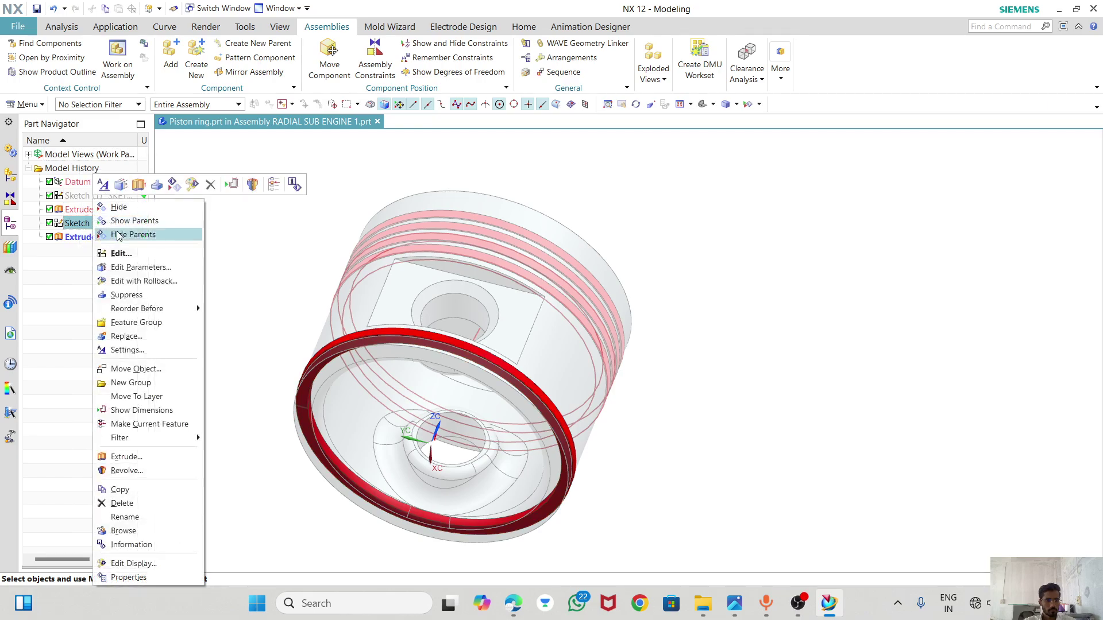
{"action": "left_click", "coordinate": [120, 208]}
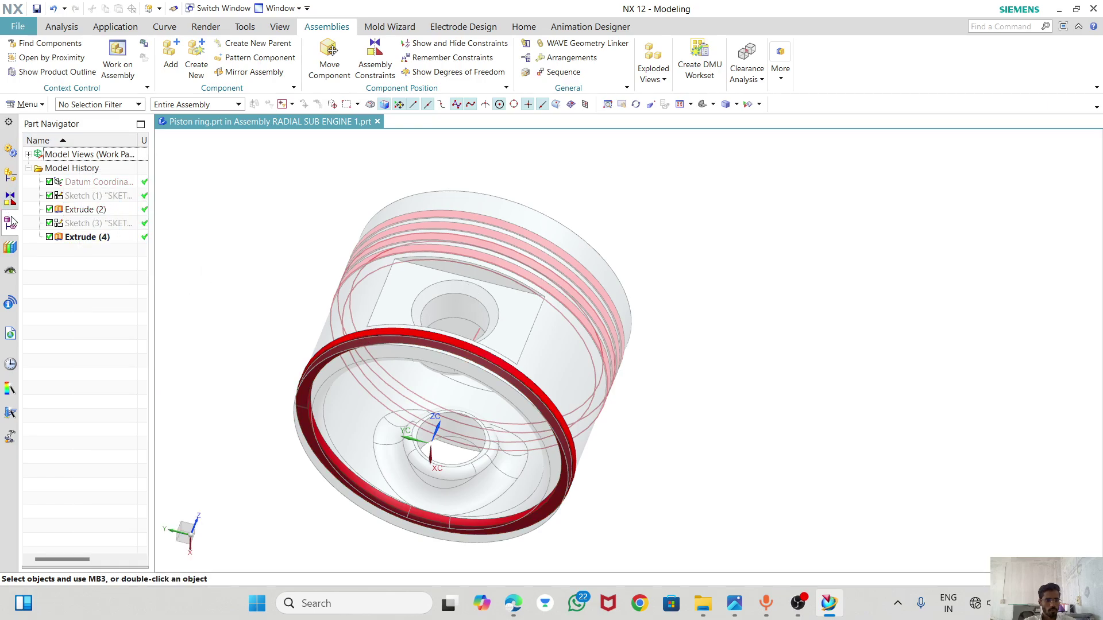
- Return to RADIAL SUB ENGINE 1 as the work part and save the assembly
{"action": "left_click", "coordinate": [11, 198]}
{"action": "left_click", "coordinate": [10, 178]}
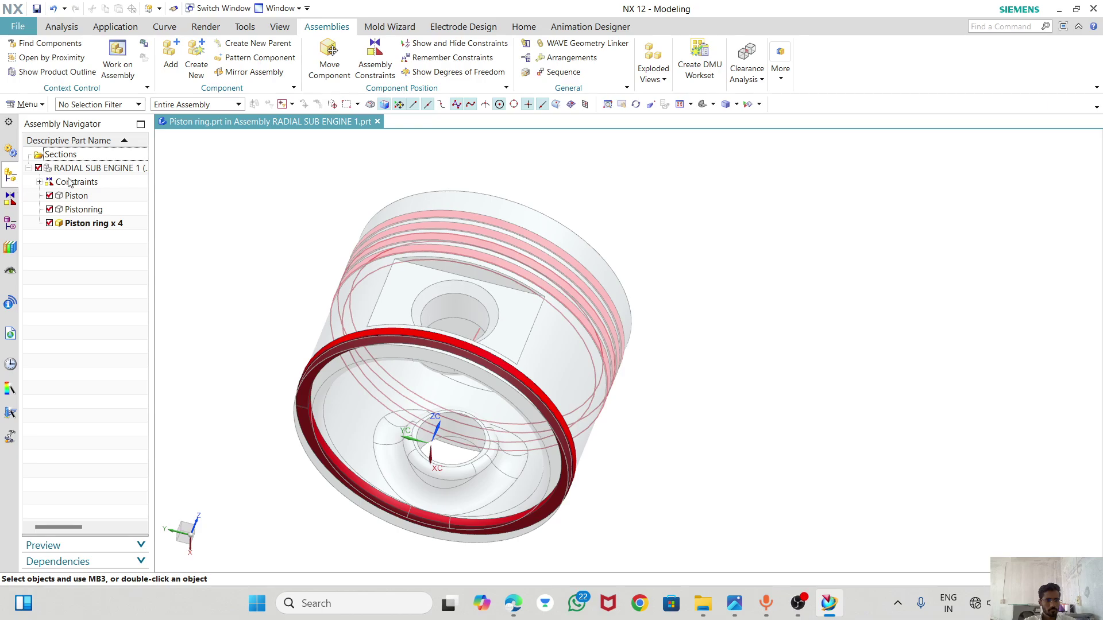
{"action": "double_click", "coordinate": [68, 168]}
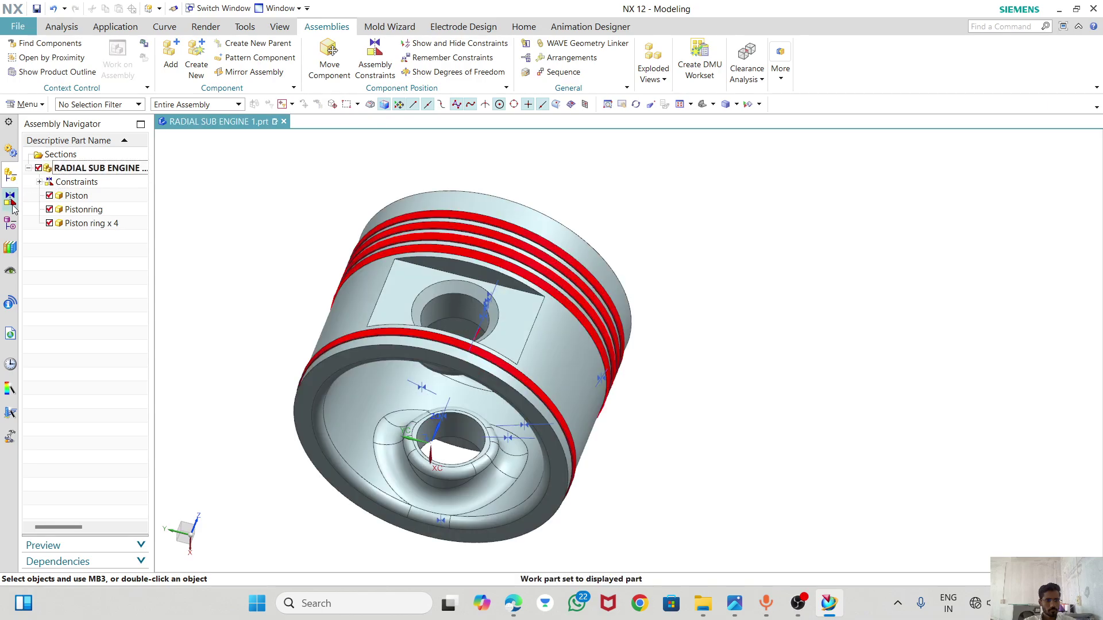
{"action": "middle_click_drag", "start_coordinate": [455, 381], "coordinate": [580, 345]}
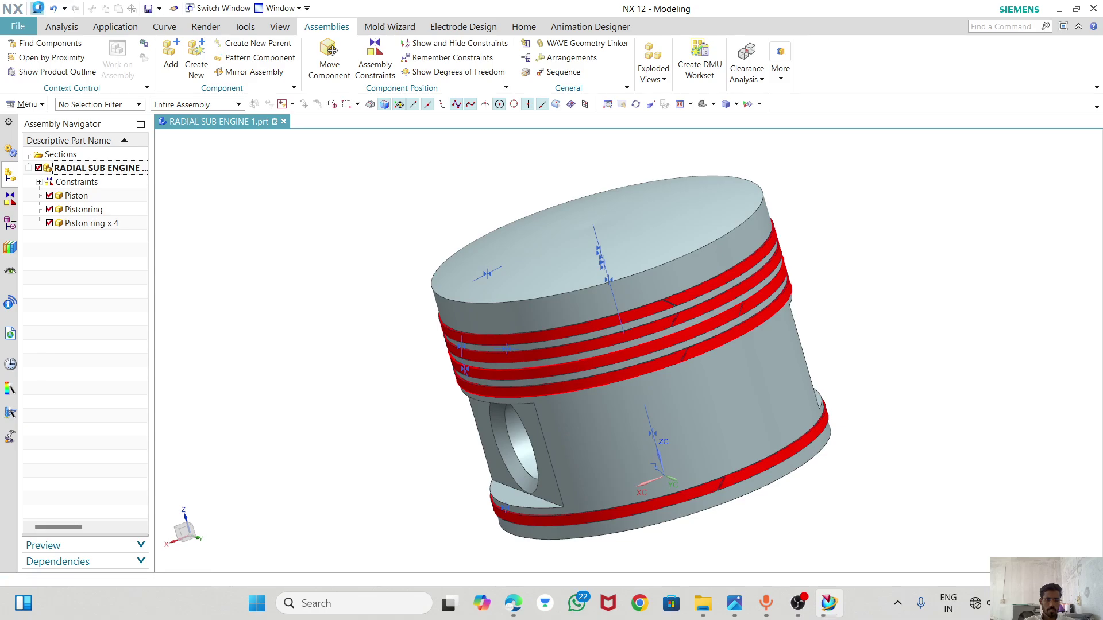
{"action": "middle_click_drag", "start_coordinate": [603, 205], "coordinate": [601, 126]}
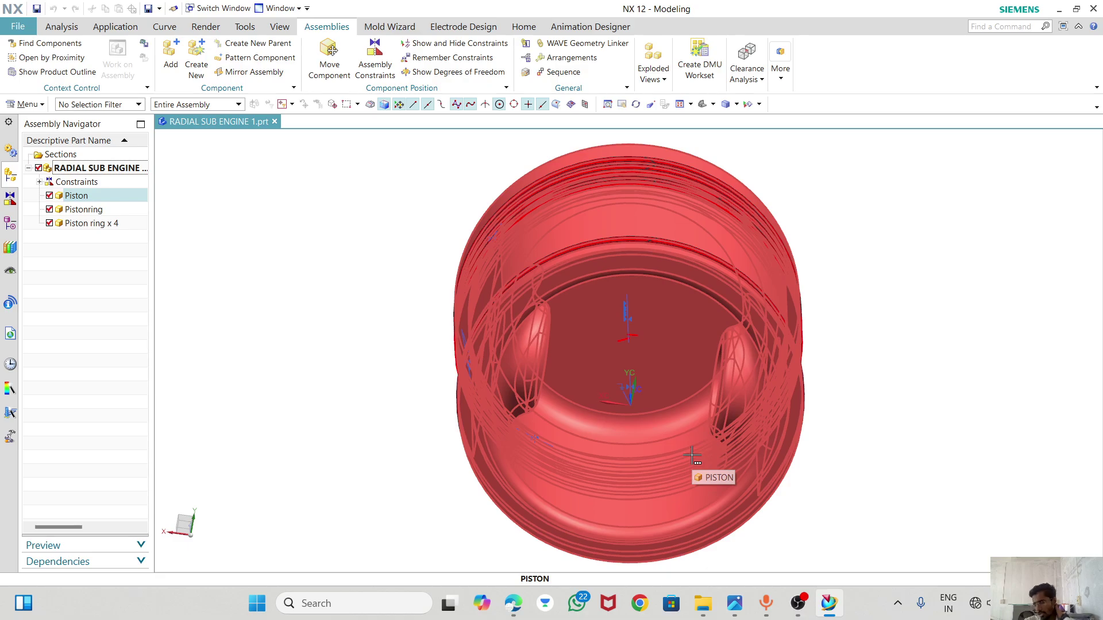
{"action": "key", "text": "ctrl+s"}
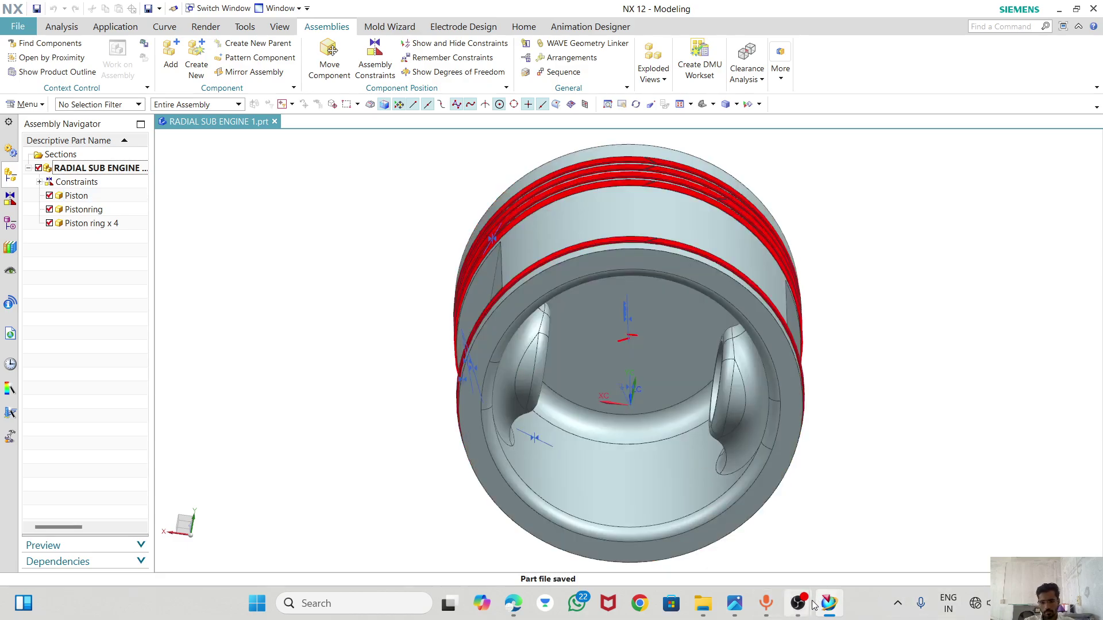
- Examine the ringed piston from the side and save the RADIAL SUB ENGINE 1 assembly again
{"action": "mouse_move", "coordinate": [797, 603]}
{"action": "left_click", "coordinate": [758, 531]}
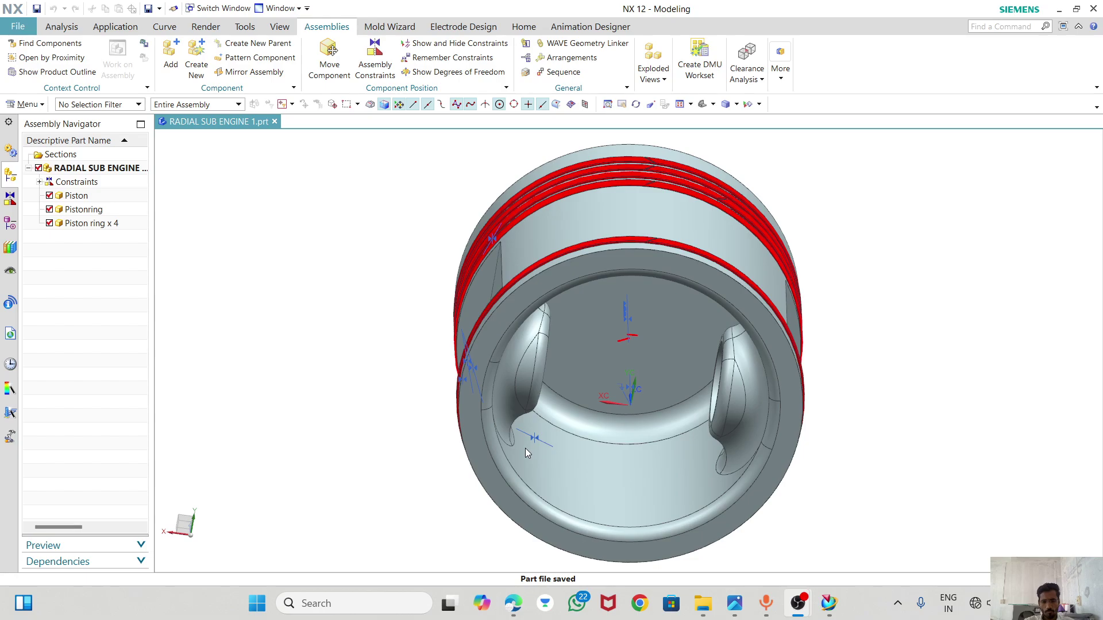
{"action": "left_click", "coordinate": [1009, 7]}
{"action": "middle_click_drag", "start_coordinate": [666, 356], "coordinate": [608, 330]}
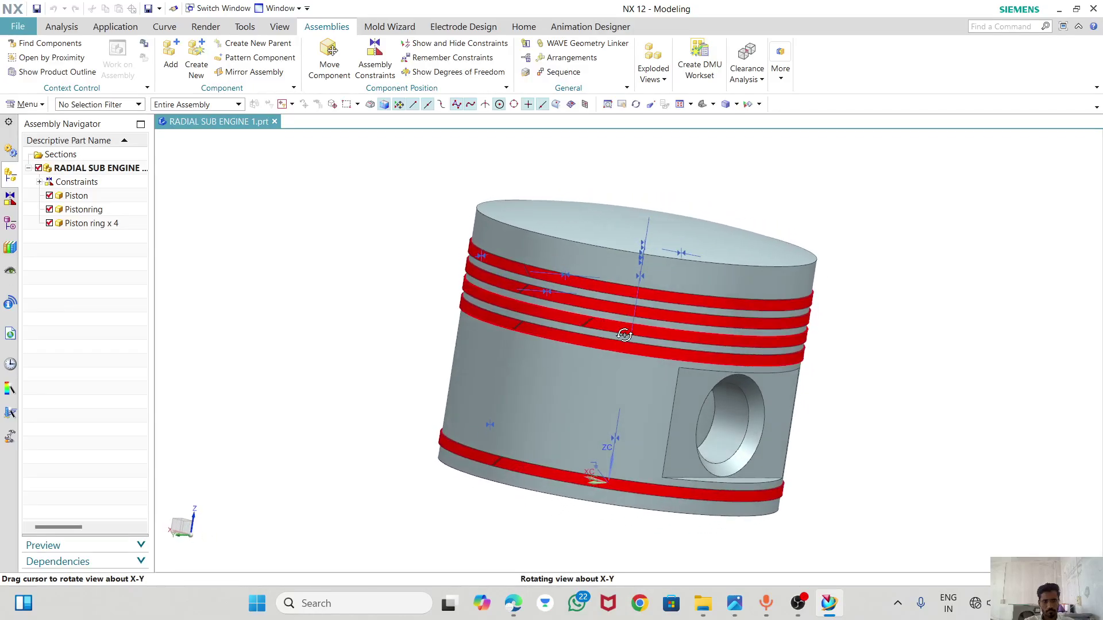
{"action": "left_click", "coordinate": [36, 8]}
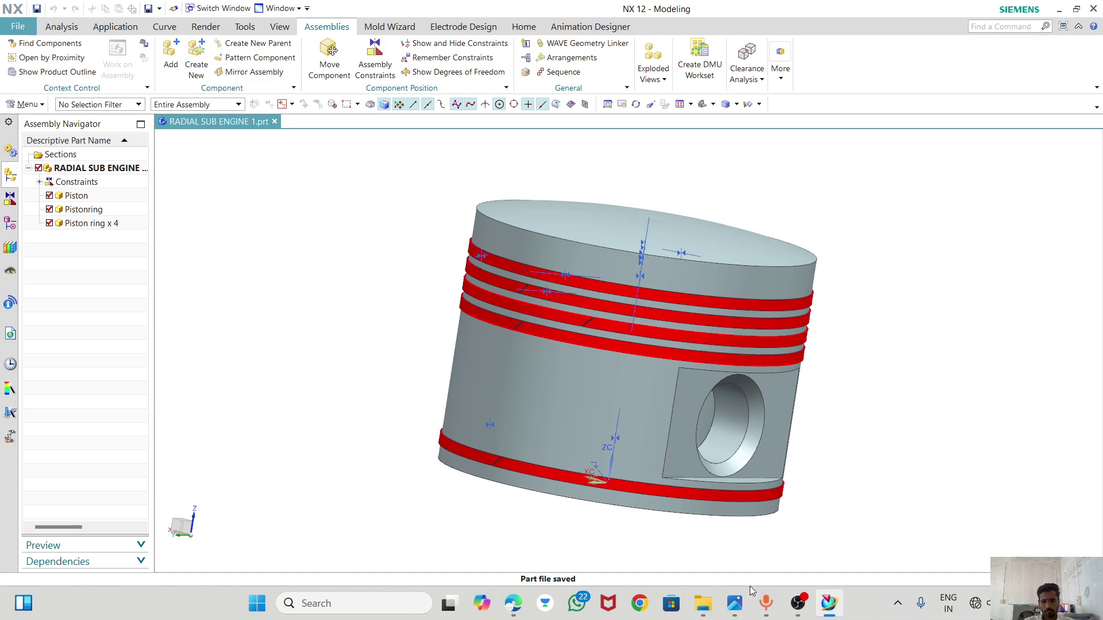
{"action": "left_click", "coordinate": [790, 610]}
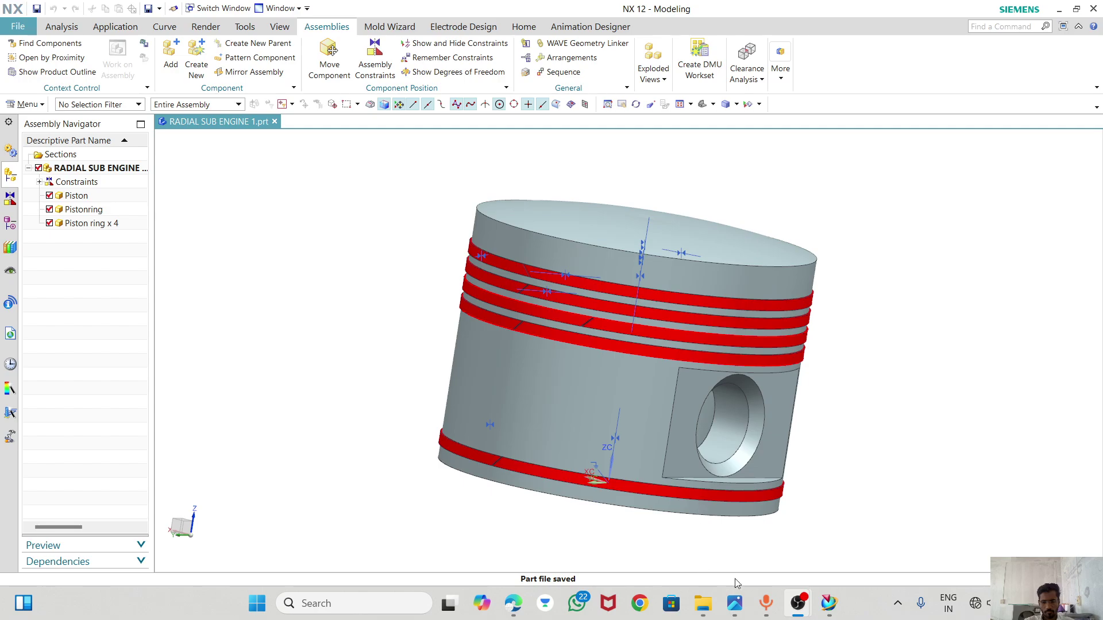
{"action": "left_click", "coordinate": [829, 603]}
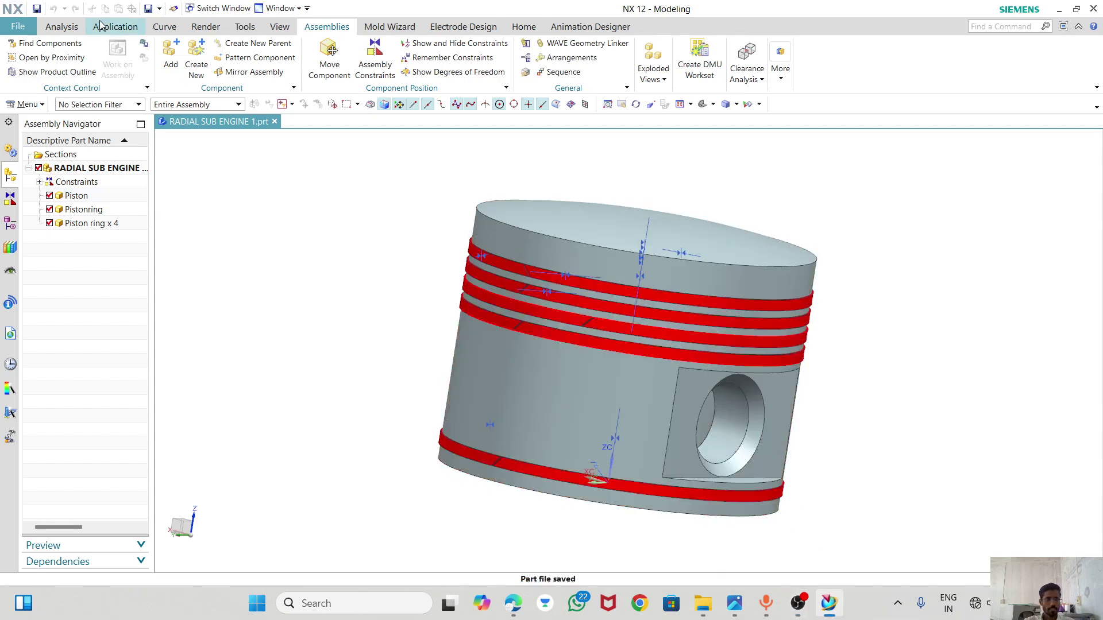
{"action": "left_click", "coordinate": [18, 26]}
{"action": "left_click", "coordinate": [263, 107]}
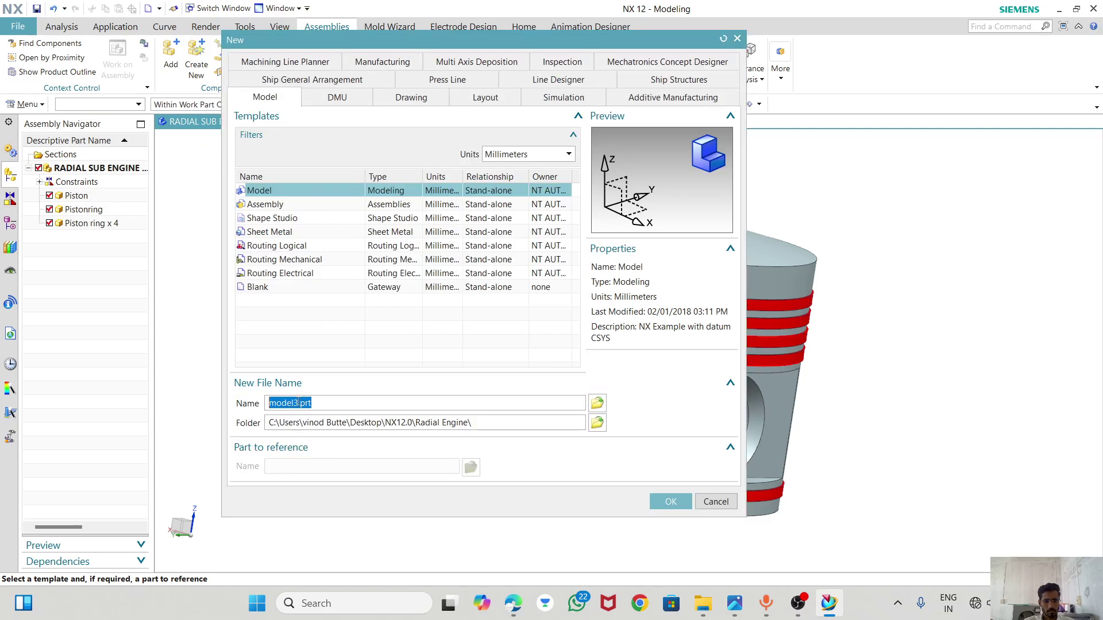
{"action": "type", "text": "RADIAL SUB ENGINE 2"}
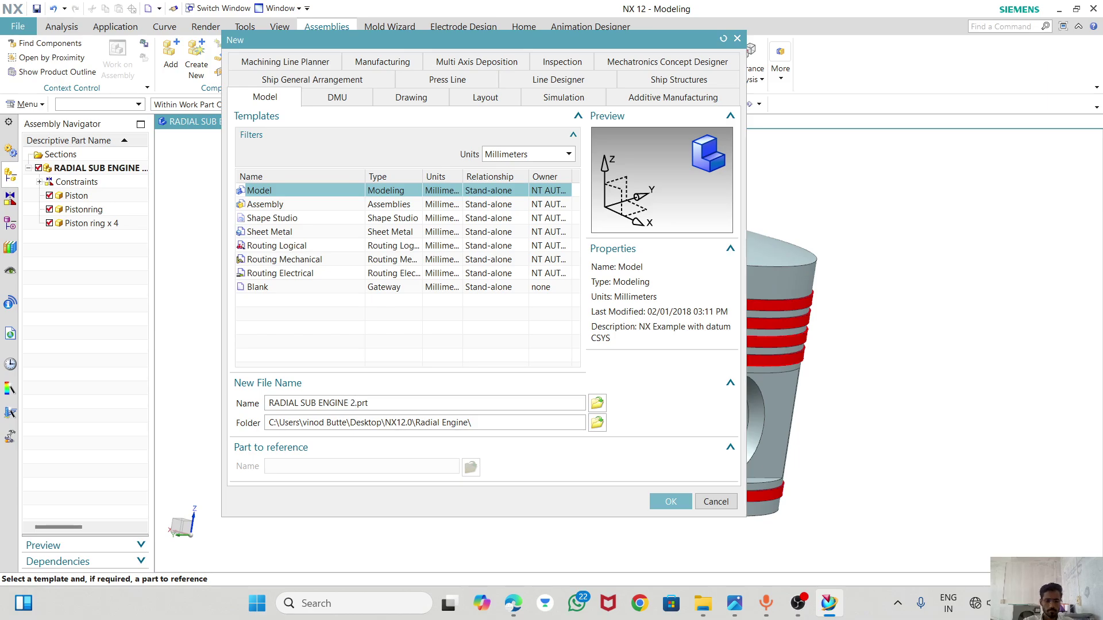
{"action": "left_click", "coordinate": [668, 504]}
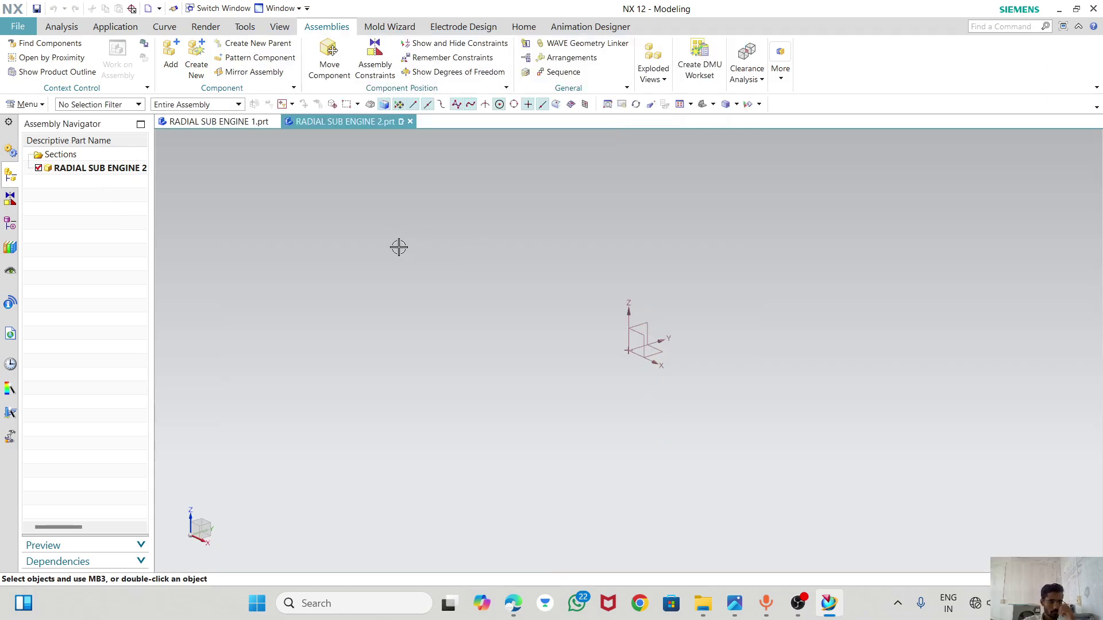
{"action": "right_click", "coordinate": [399, 247]}
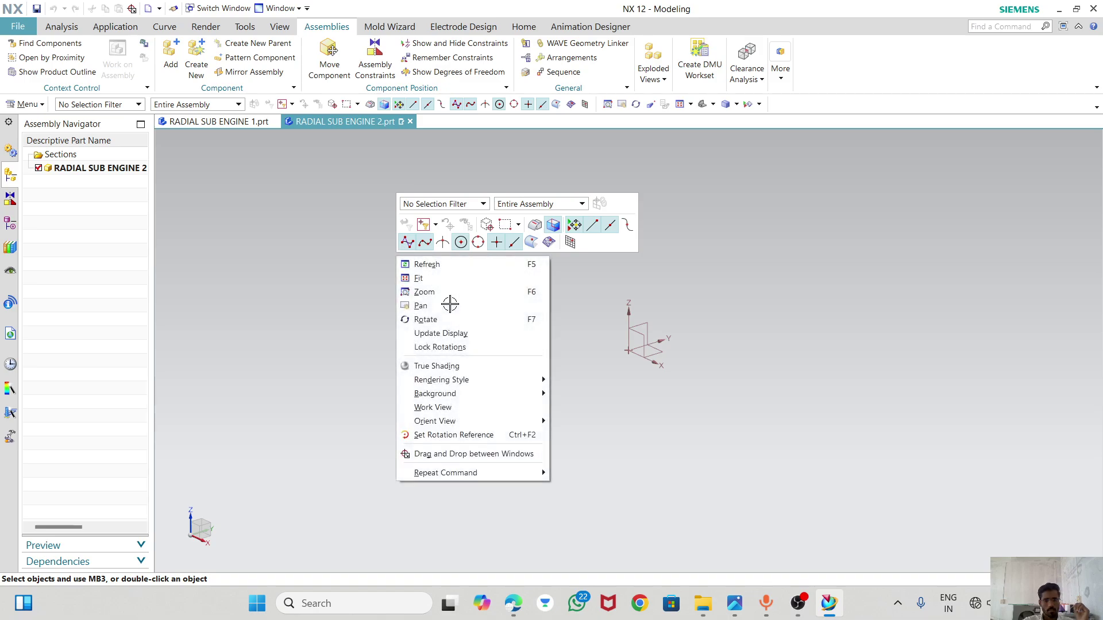
{"action": "left_click", "coordinate": [345, 283]}
{"action": "left_click", "coordinate": [50, 170]}
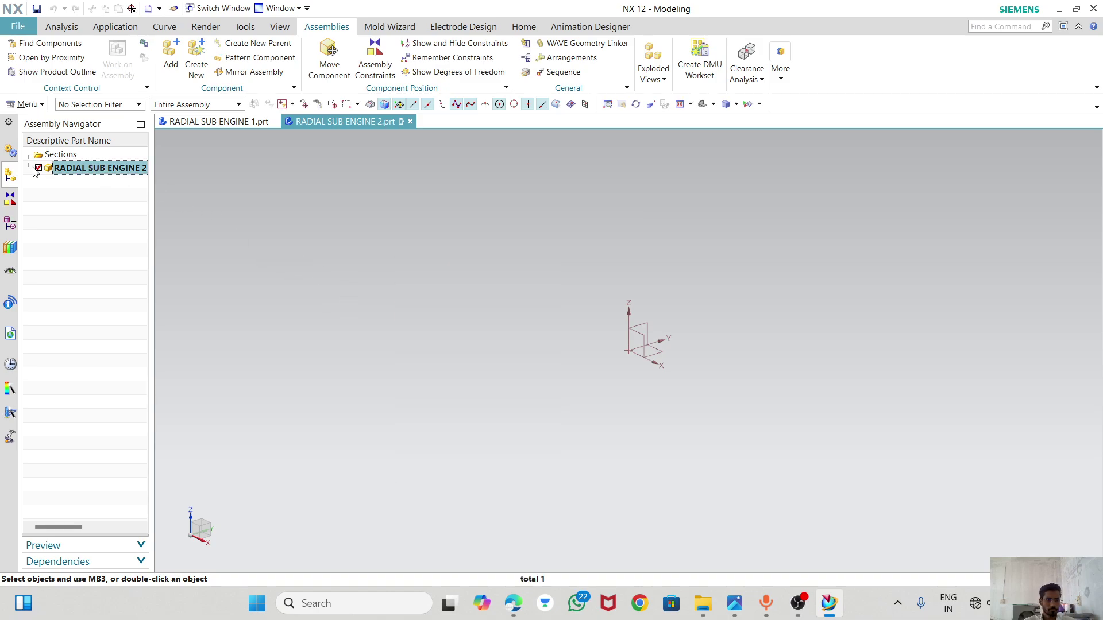
{"action": "left_click", "coordinate": [10, 199]}
{"action": "left_click", "coordinate": [10, 223]}
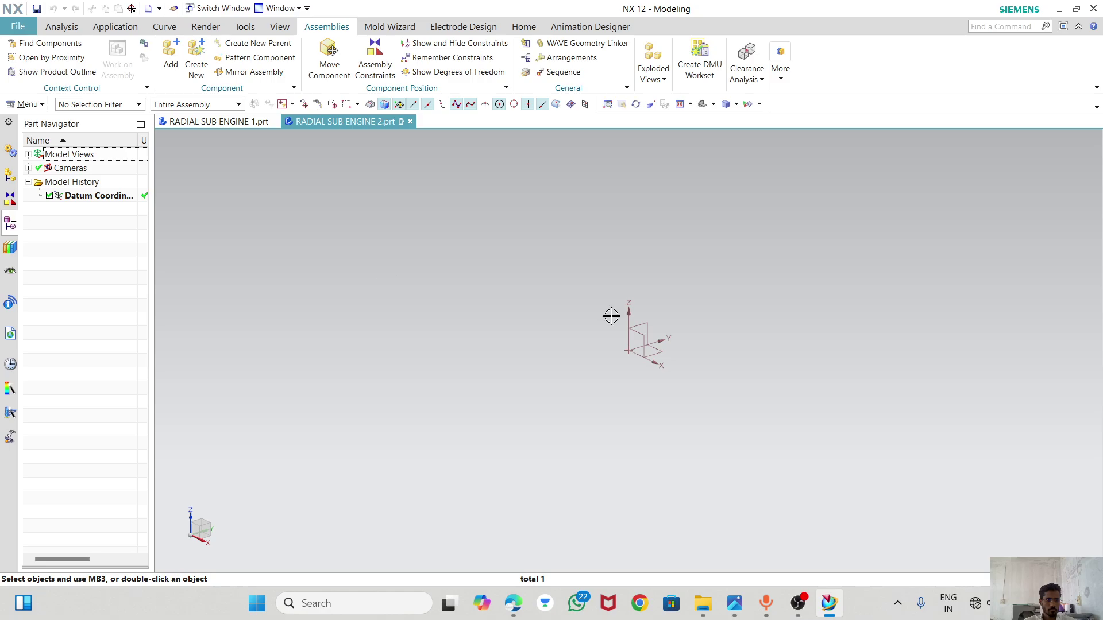
{"action": "left_click", "coordinate": [410, 122]}
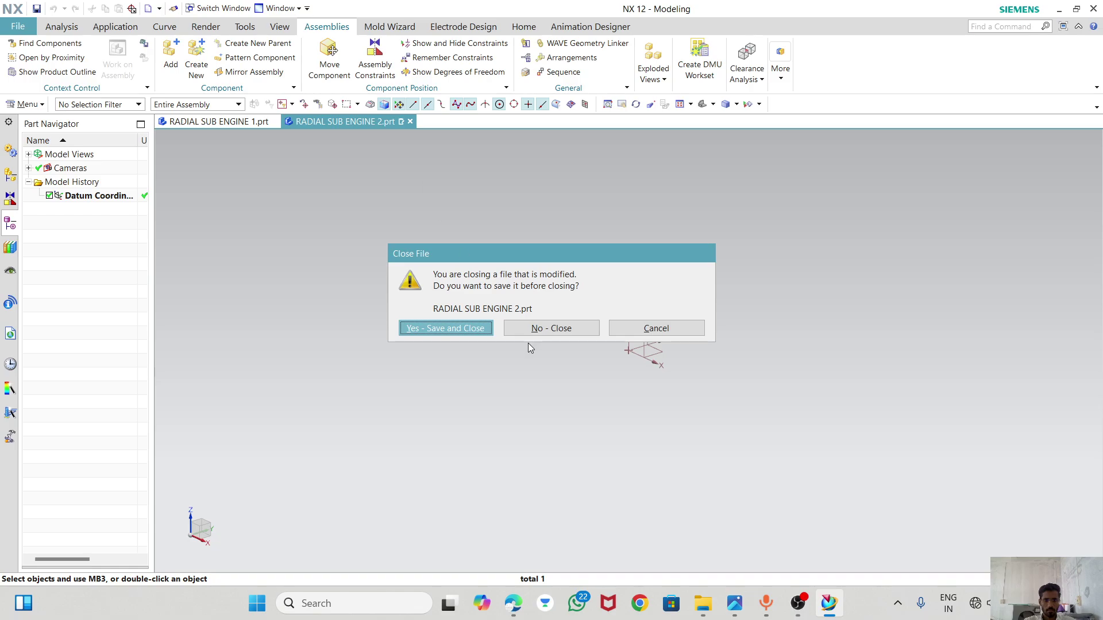
{"action": "left_click", "coordinate": [555, 327]}
- Create a new millimetre file from the Assembly template, named RADIAL SUB ENGINE 2, in the Radial Engine folder
{"action": "left_click", "coordinate": [18, 27]}
{"action": "left_click", "coordinate": [18, 26]}
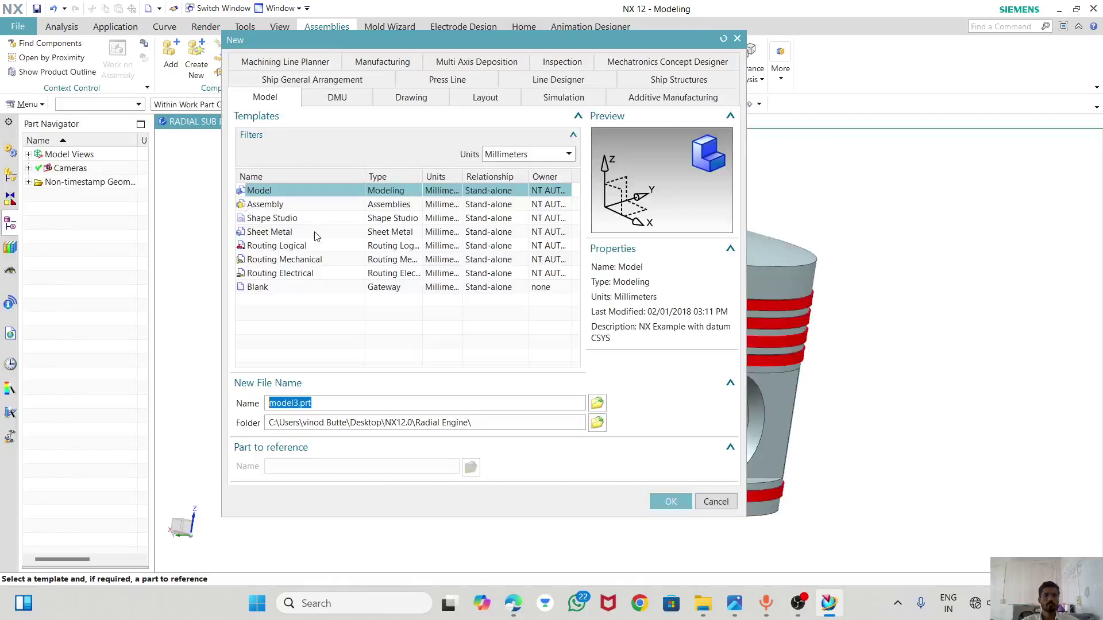
{"action": "left_click", "coordinate": [284, 205]}
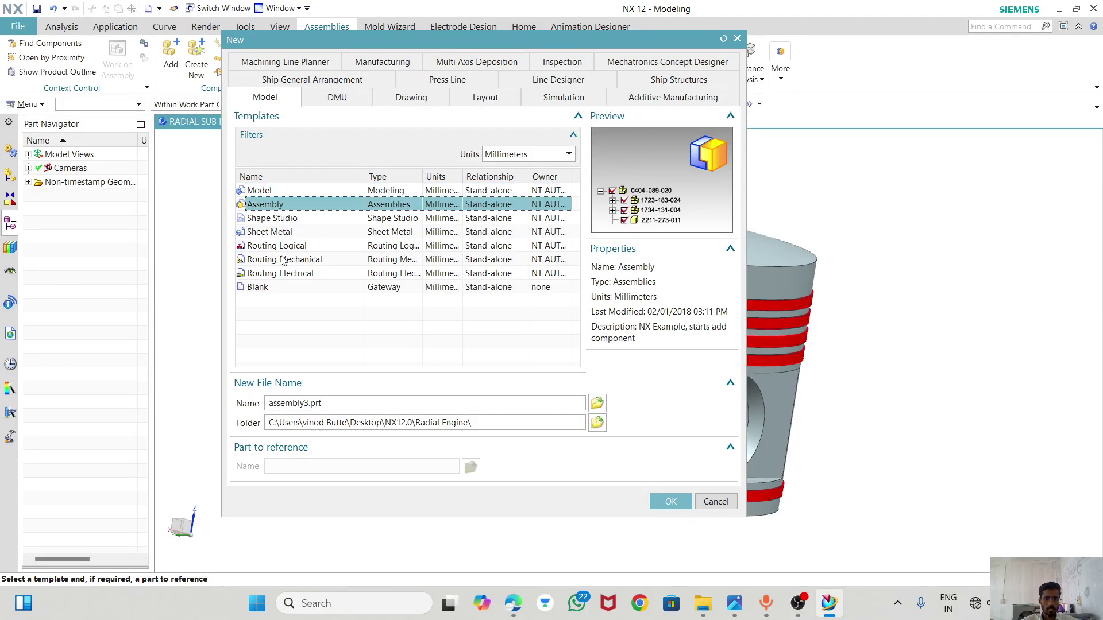
{"action": "double_click", "coordinate": [309, 402]}
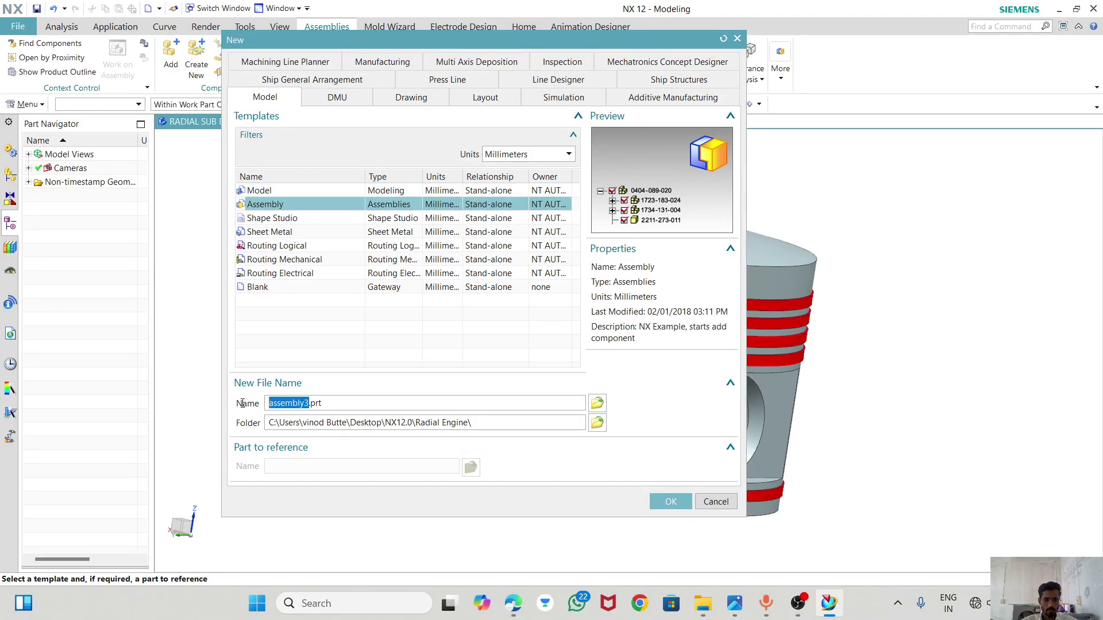
{"action": "type", "text": "RADIAL SUB ENG"}
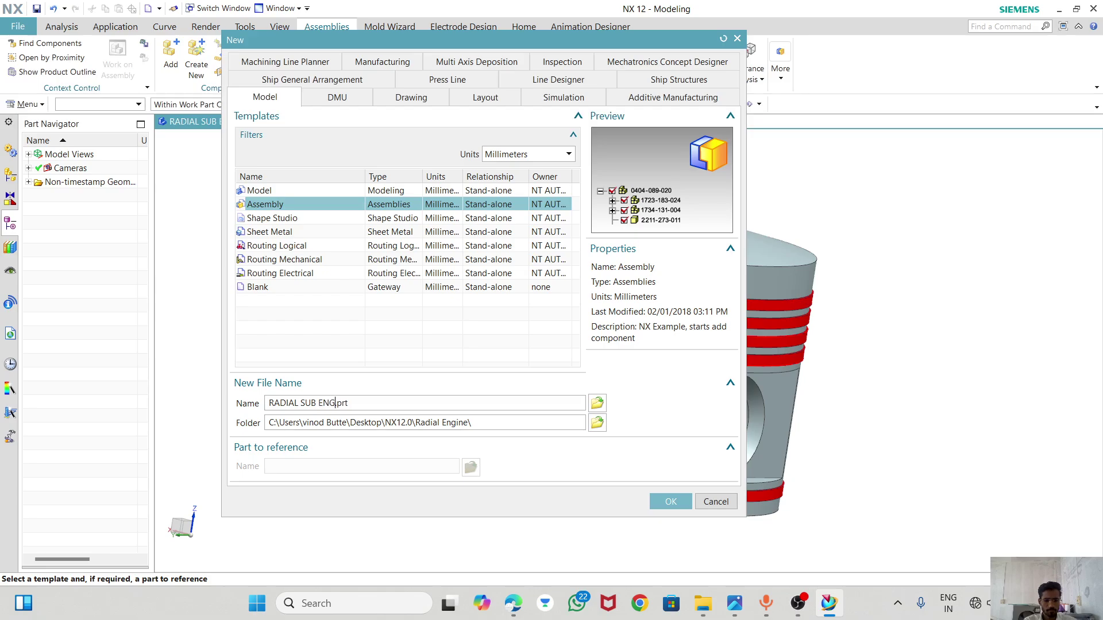
{"action": "type", "text": "2"}
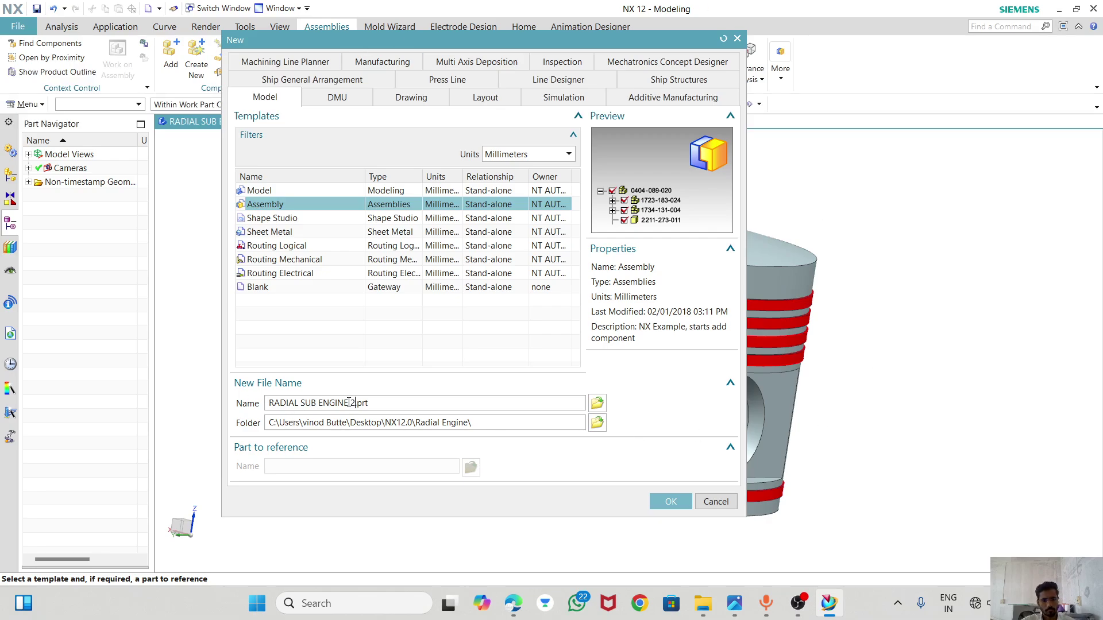
{"action": "left_click", "coordinate": [668, 502]}
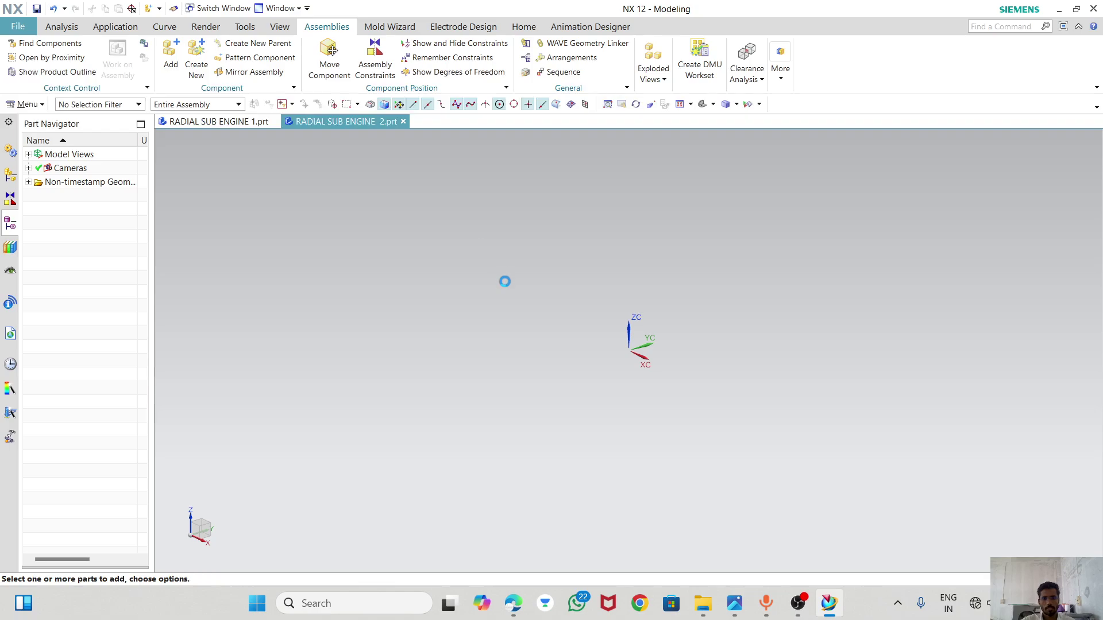
- Set the new assembly's graphics view to White Background
{"action": "right_click", "coordinate": [484, 249]}
{"action": "left_click", "coordinate": [354, 8]}
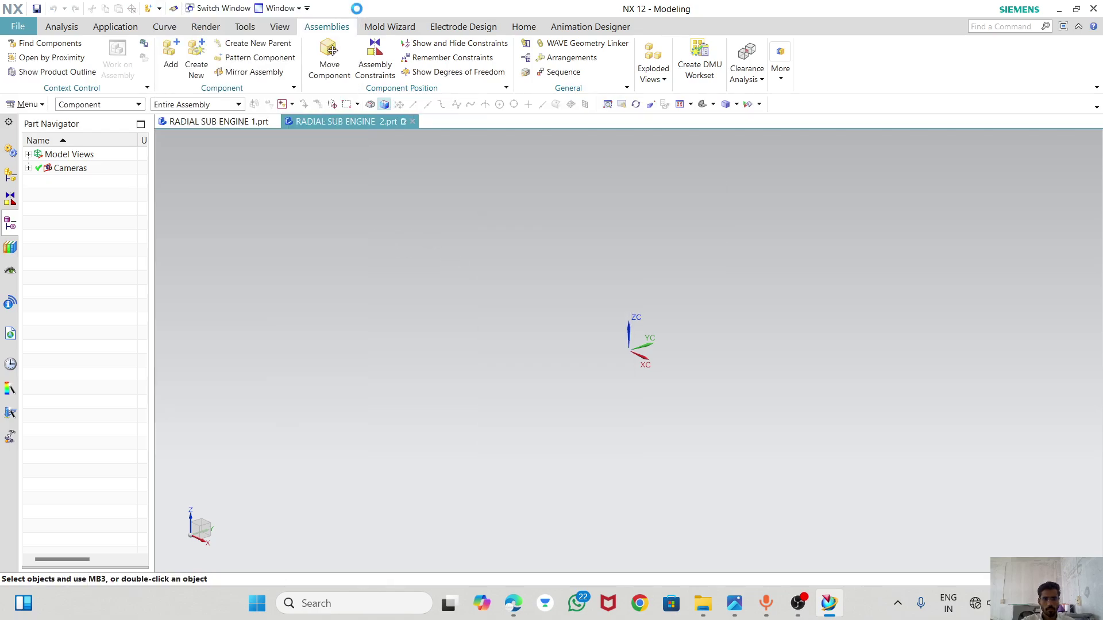
{"action": "right_click", "coordinate": [395, 170]}
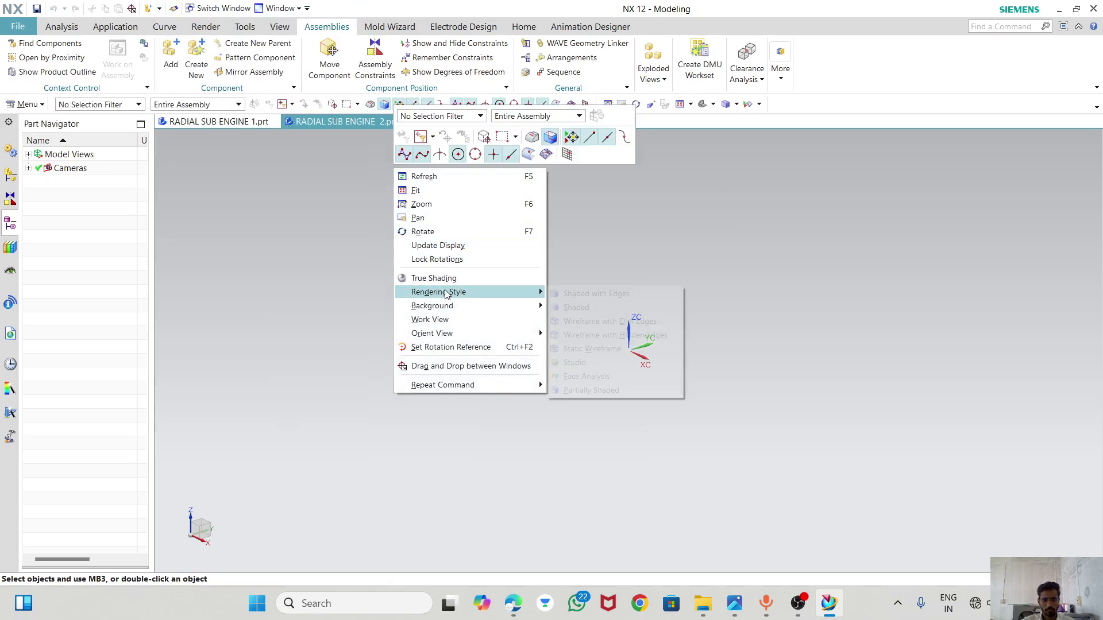
{"action": "mouse_move", "coordinate": [423, 310]}
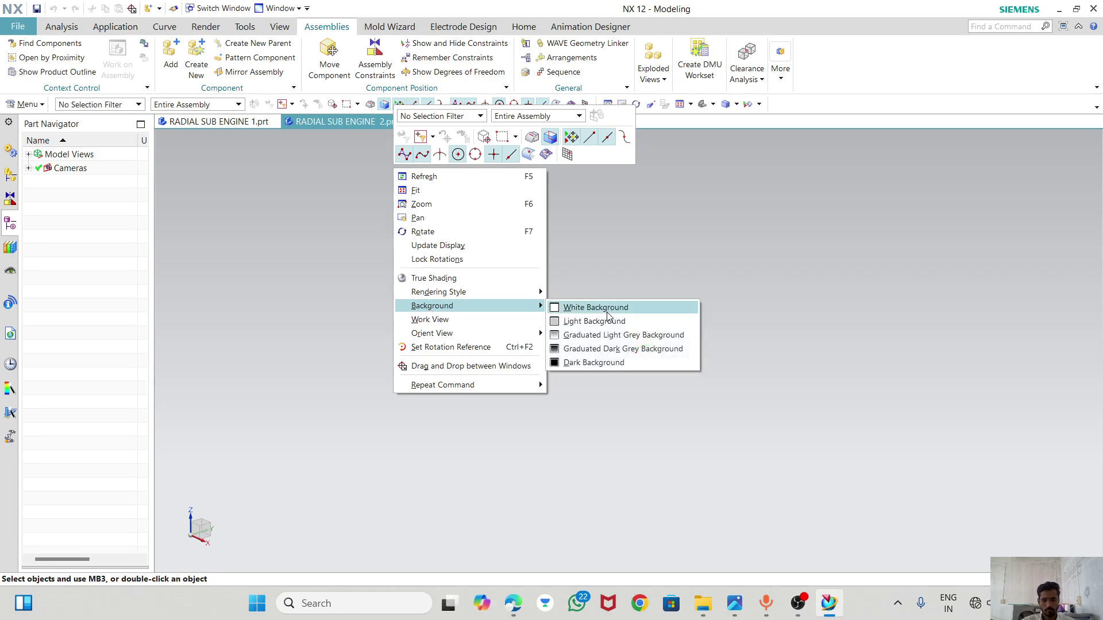
{"action": "left_click", "coordinate": [574, 305]}
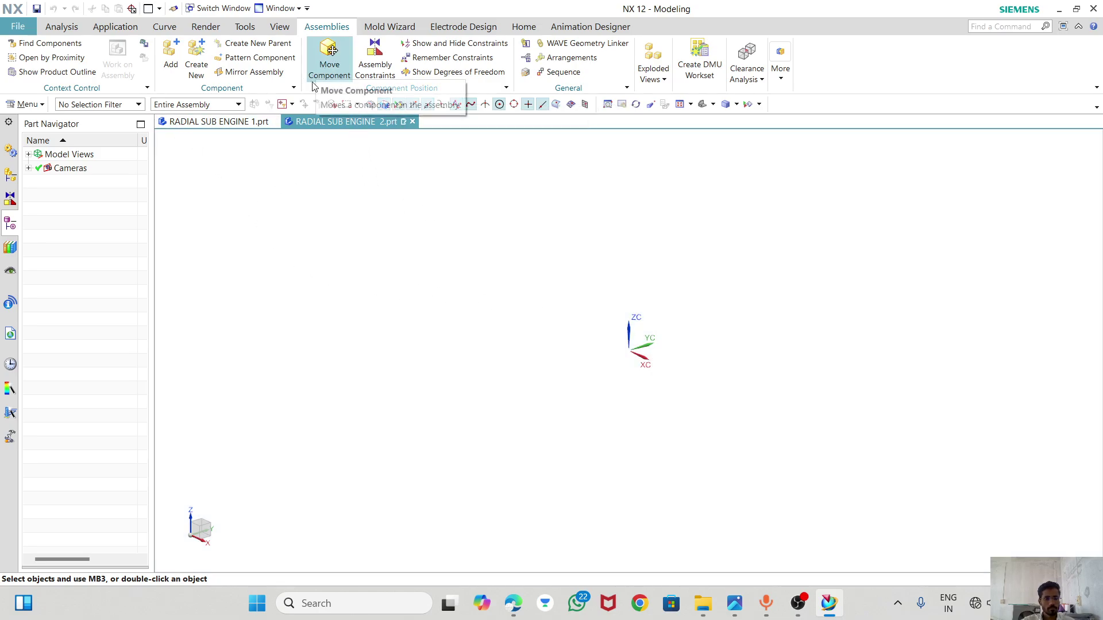
- Switch to the machine drawing PDF in the browser and find the Fig. 18.7 radial engine sub-assembly parts list
{"action": "left_click", "coordinate": [170, 56]}
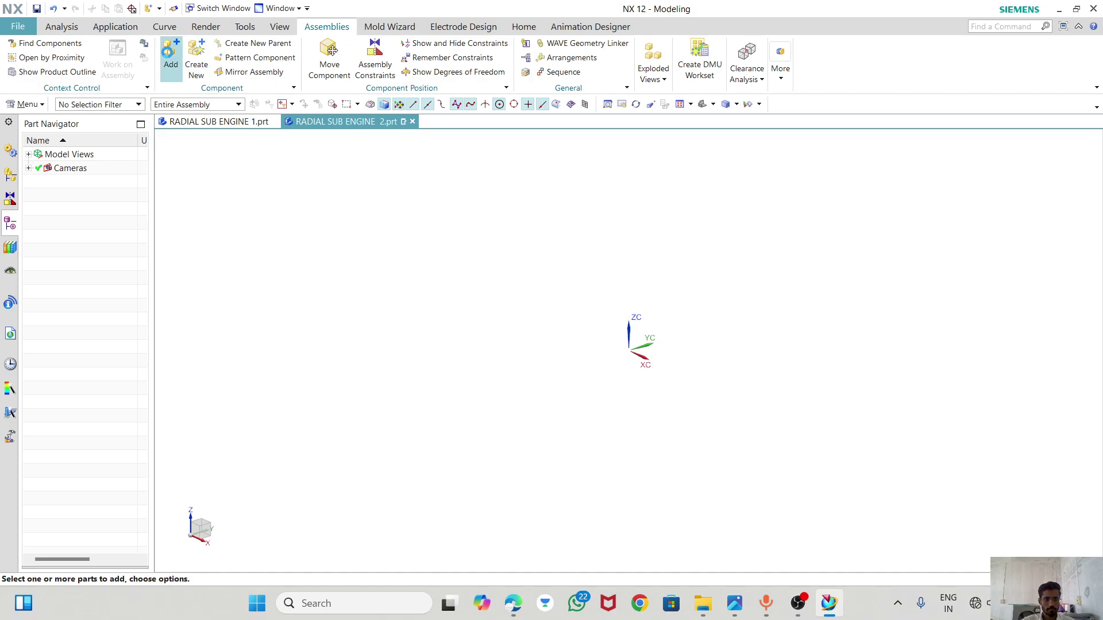
{"action": "left_click", "coordinate": [512, 604]}
{"action": "scroll", "coordinate": [536, 300], "scroll_direction": "down", "scroll_amount": 2}
{"action": "scroll", "coordinate": [537, 300], "scroll_direction": "up", "scroll_amount": 4}
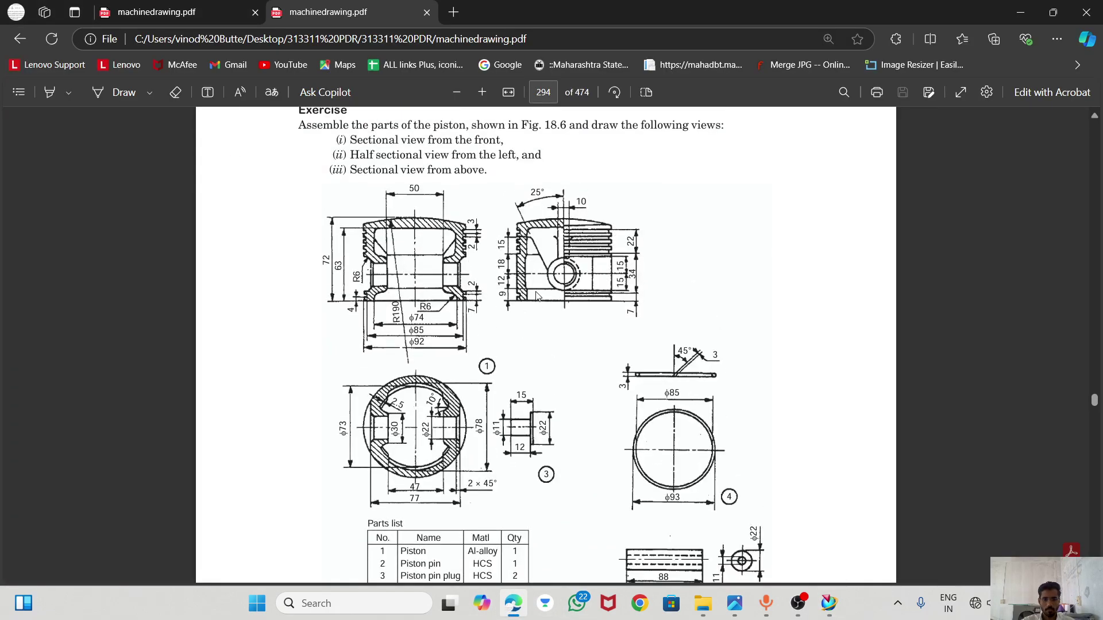
{"action": "scroll", "coordinate": [536, 296], "scroll_direction": "down", "scroll_amount": 10}
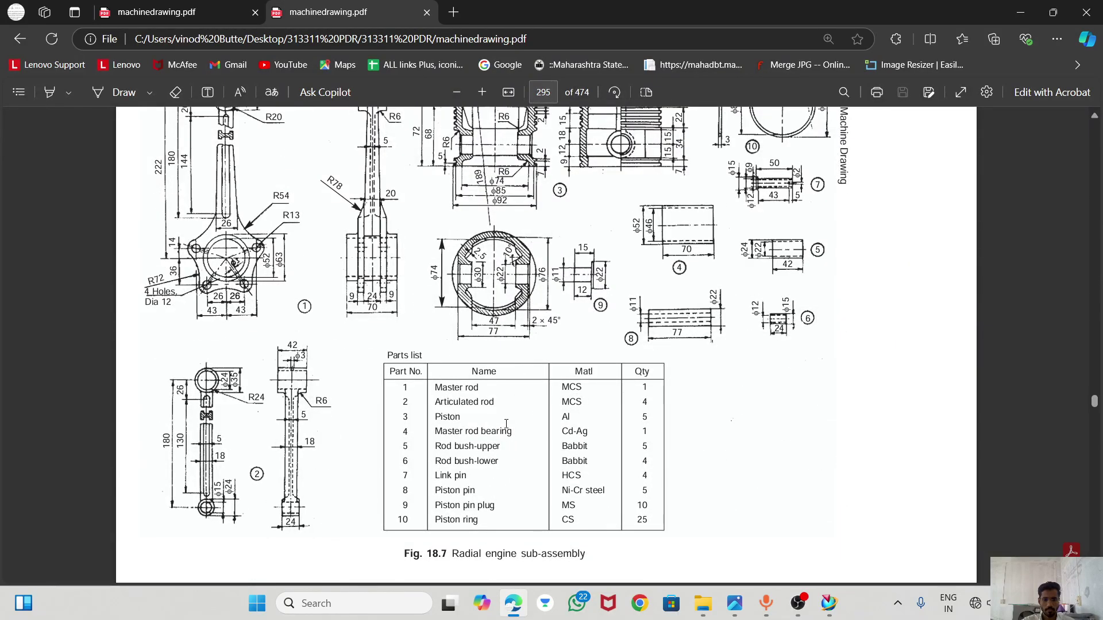
- Highlight Piston, Piston pin plug and Piston ring in the parts list, plus the labels of part drawings 5 and 6
{"action": "left_click_drag", "start_coordinate": [434, 417], "coordinate": [462, 417]}
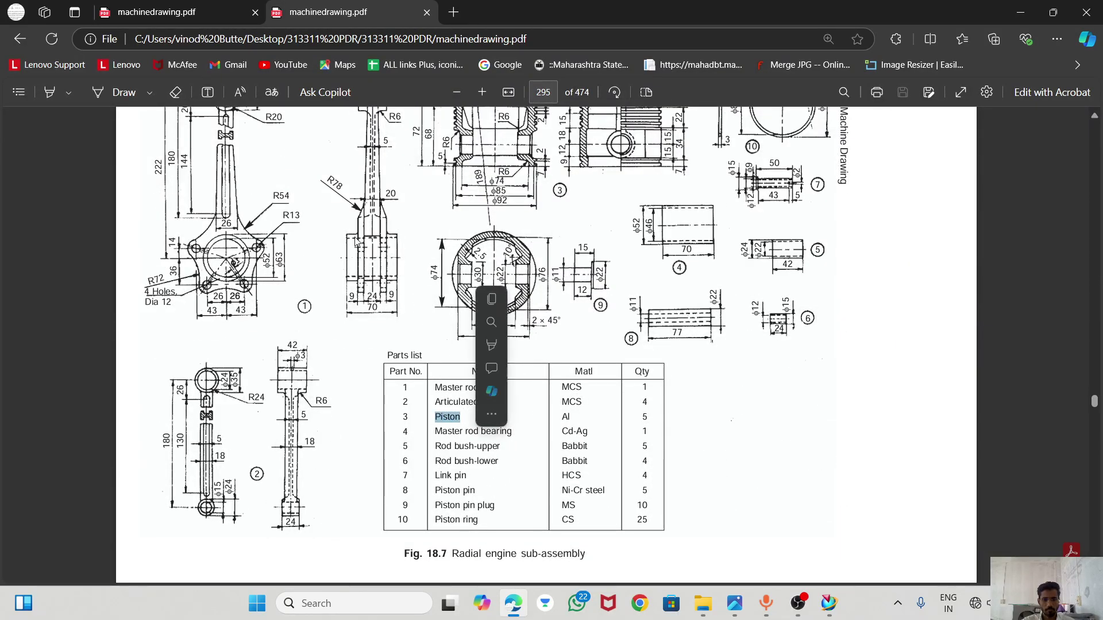
{"action": "left_click", "coordinate": [49, 92]}
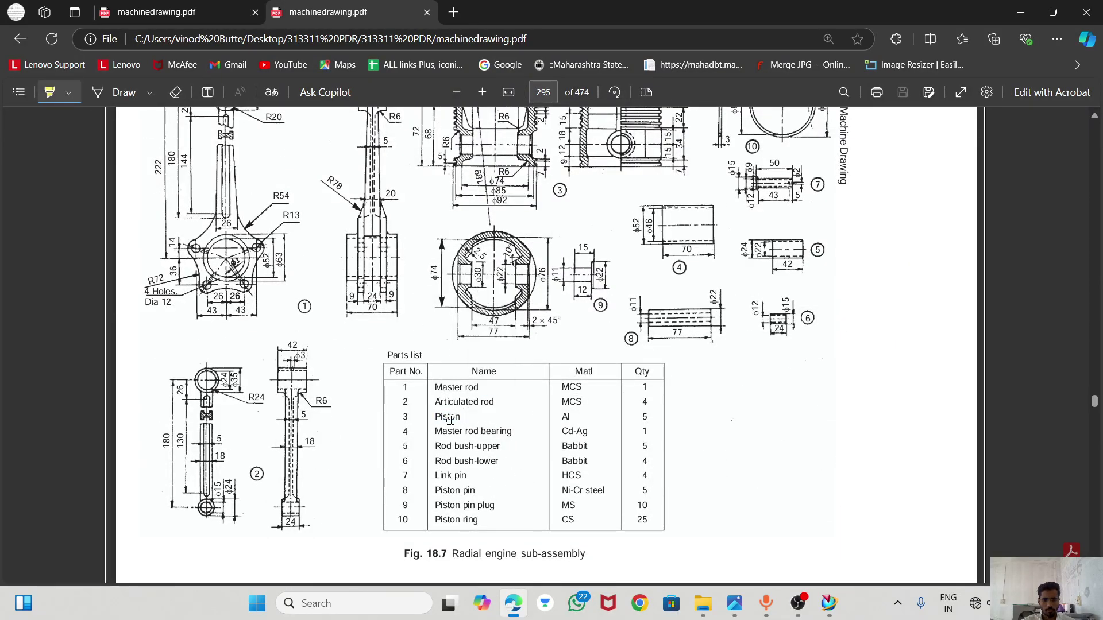
{"action": "left_click_drag", "start_coordinate": [435, 417], "coordinate": [462, 417]}
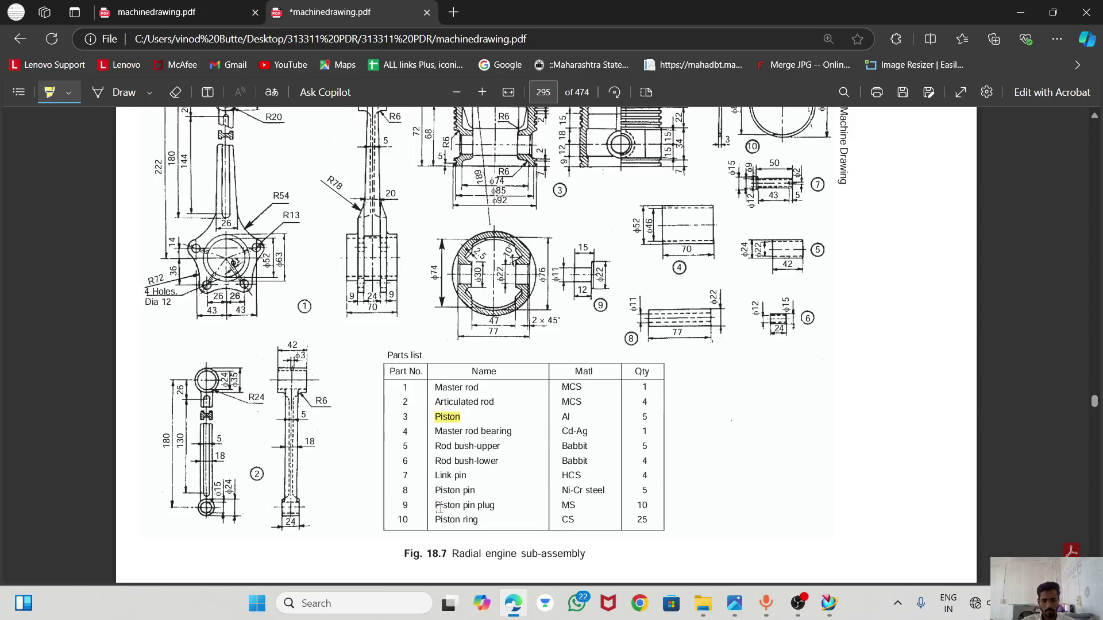
{"action": "mouse_move", "coordinate": [433, 521]}
{"action": "left_mouse_down"}
{"action": "mouse_move", "coordinate": [491, 521]}
{"action": "mouse_move", "coordinate": [434, 526]}
{"action": "left_mouse_up"}
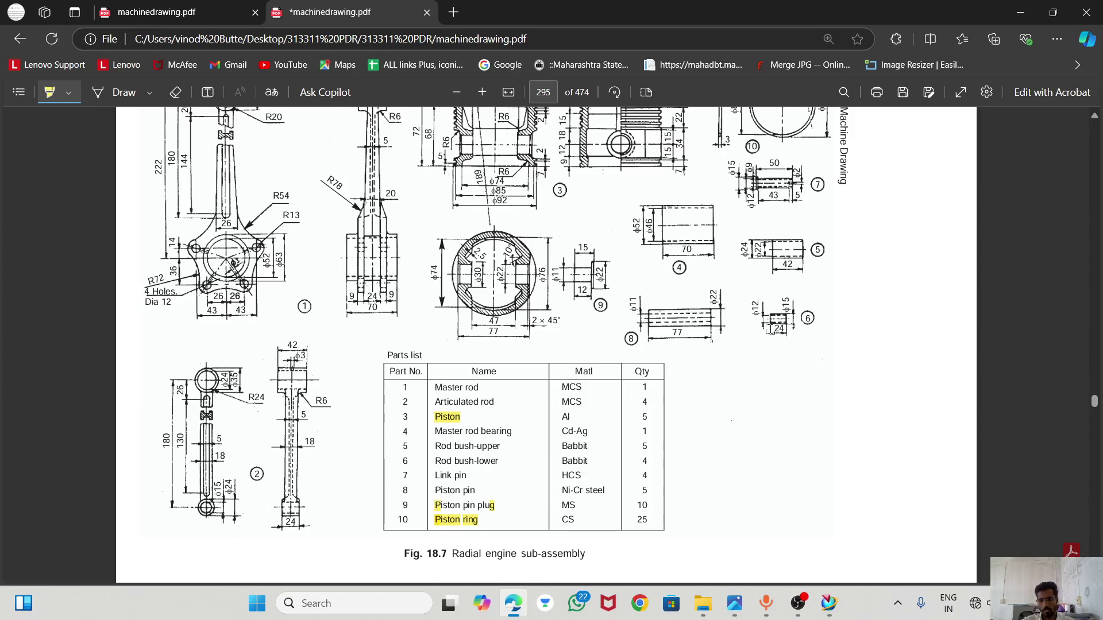
{"action": "left_click_drag", "start_coordinate": [754, 313], "coordinate": [815, 323]}
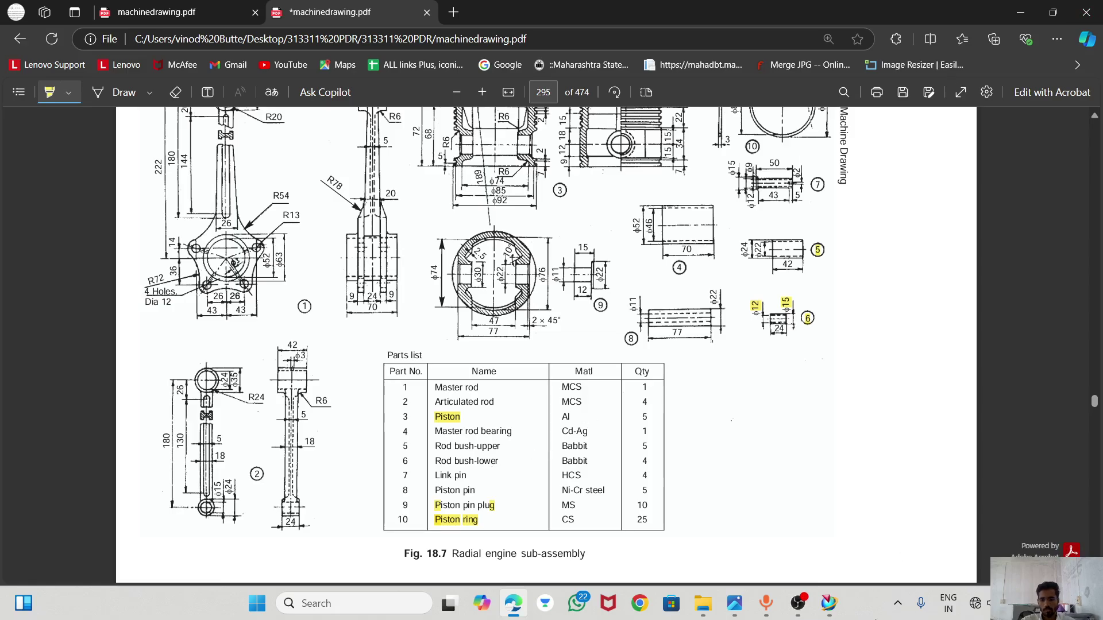
- Switch back to NX and add Articulatedrod from the Radial Engine folder at the origin, using Move placement
{"action": "left_click", "coordinate": [829, 603]}
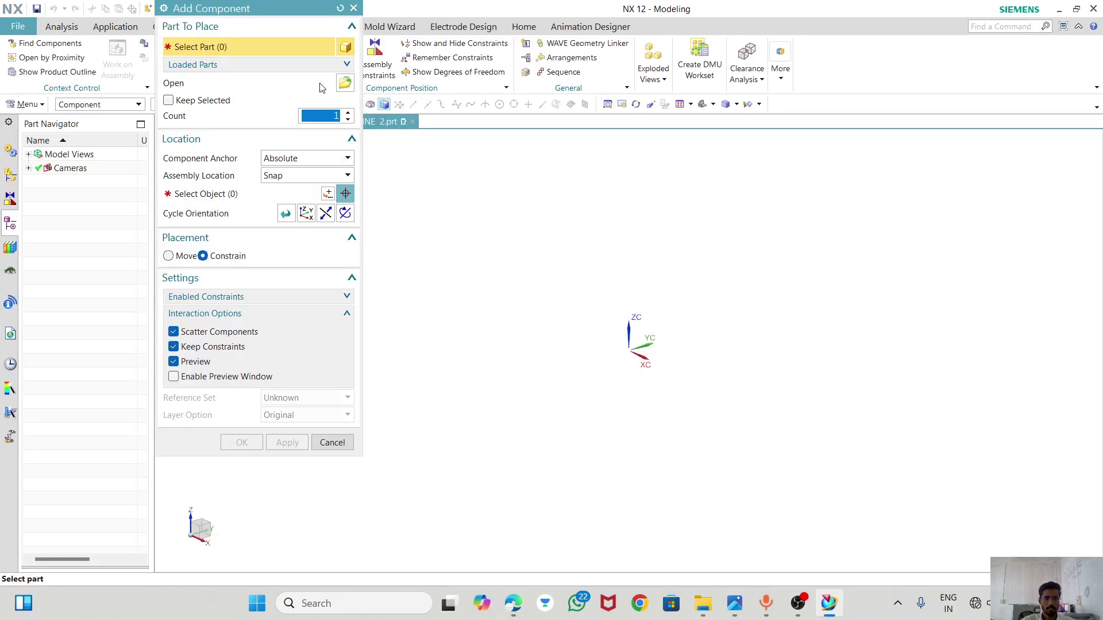
{"action": "left_click", "coordinate": [123, 120]}
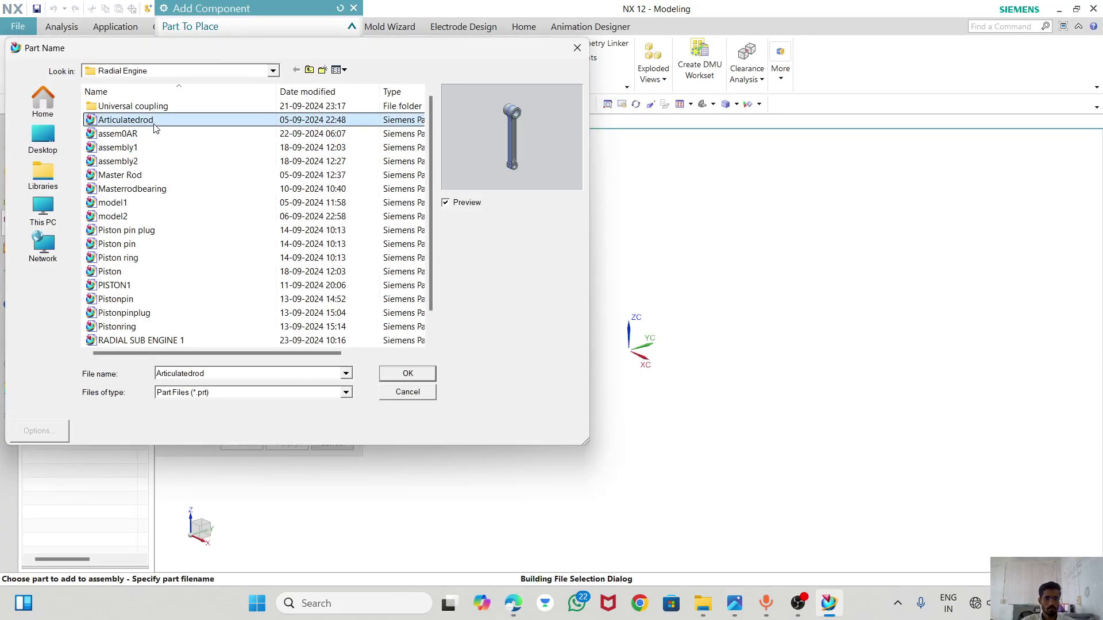
{"action": "left_click", "coordinate": [406, 373]}
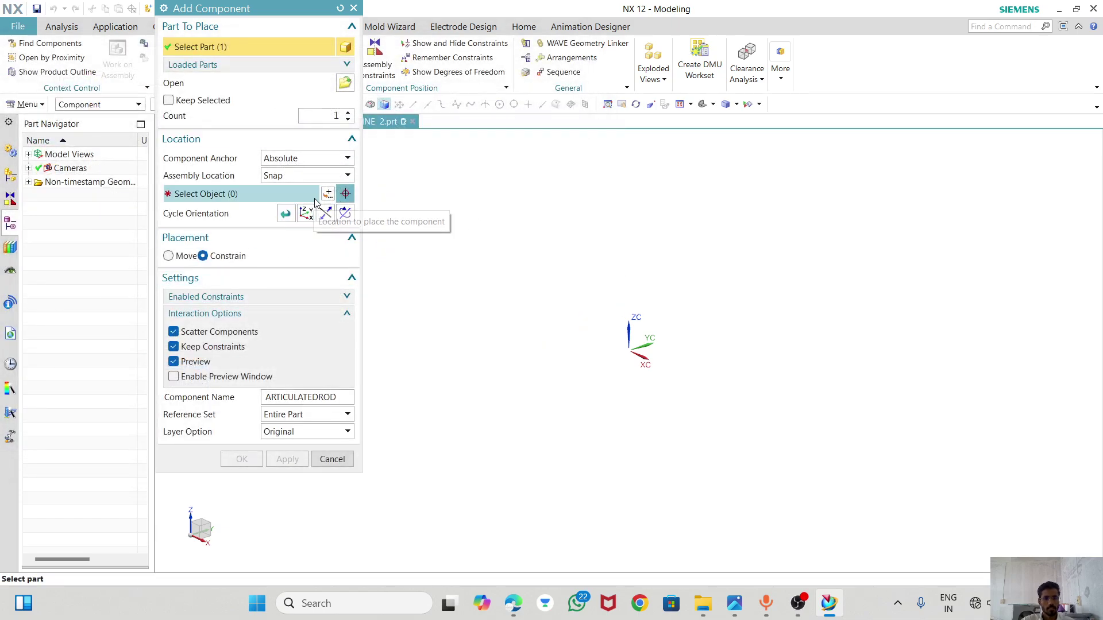
{"action": "left_click", "coordinate": [328, 194]}
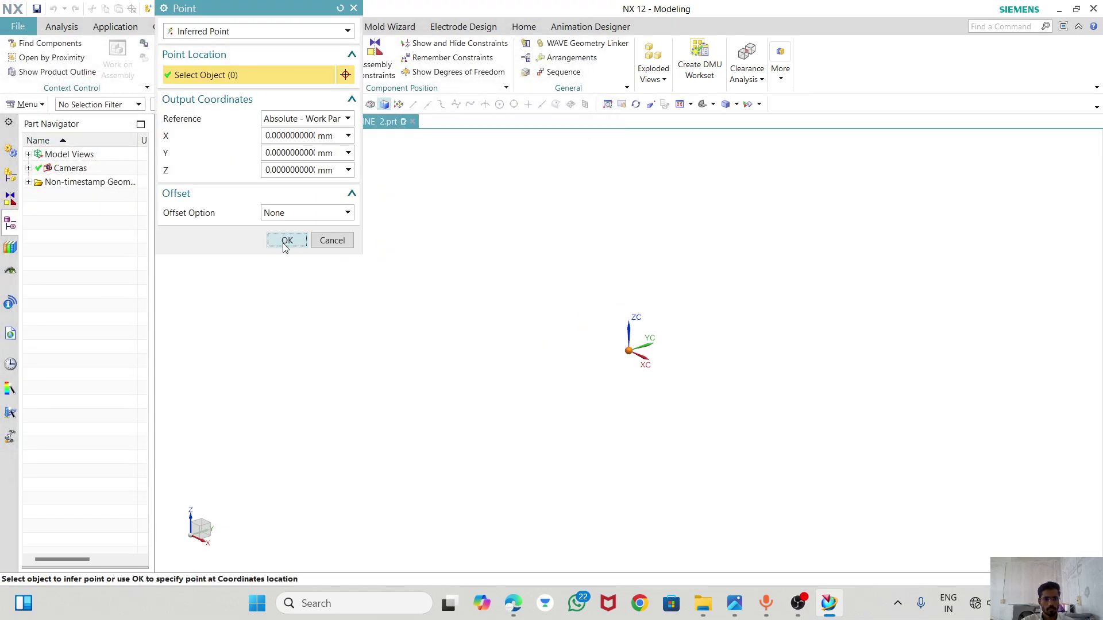
{"action": "left_click", "coordinate": [285, 239]}
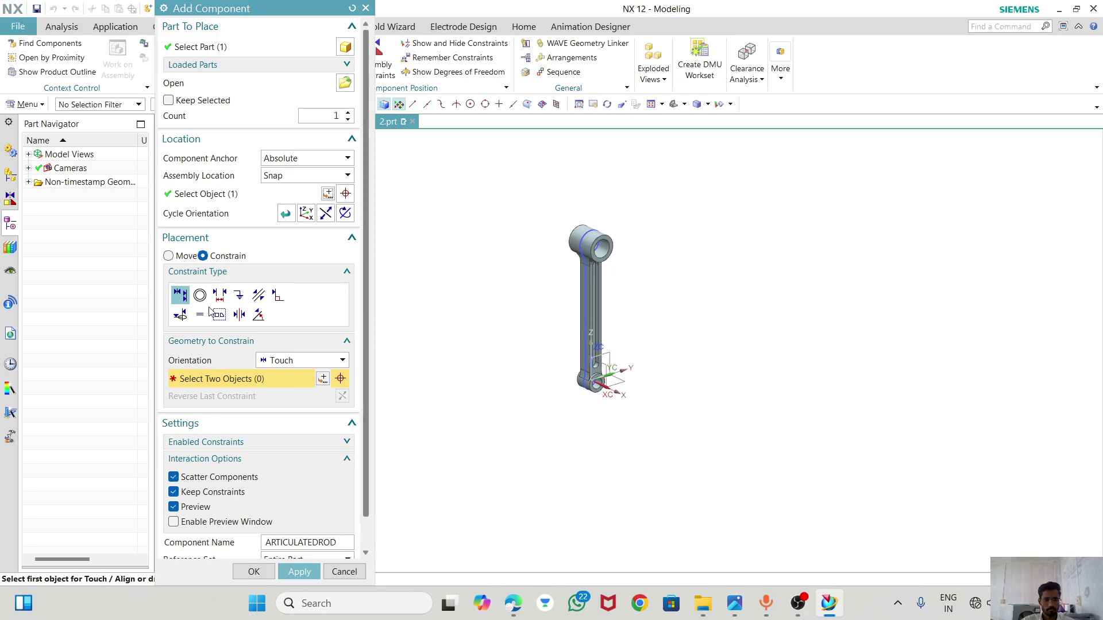
{"action": "left_click", "coordinate": [168, 257]}
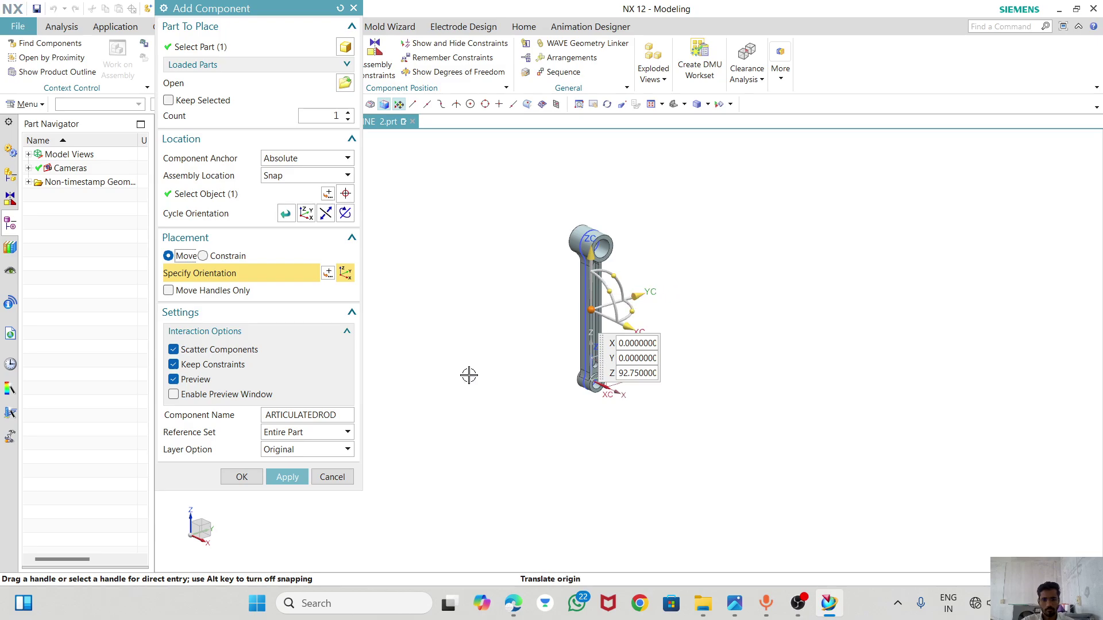
{"action": "left_click", "coordinate": [241, 476]}
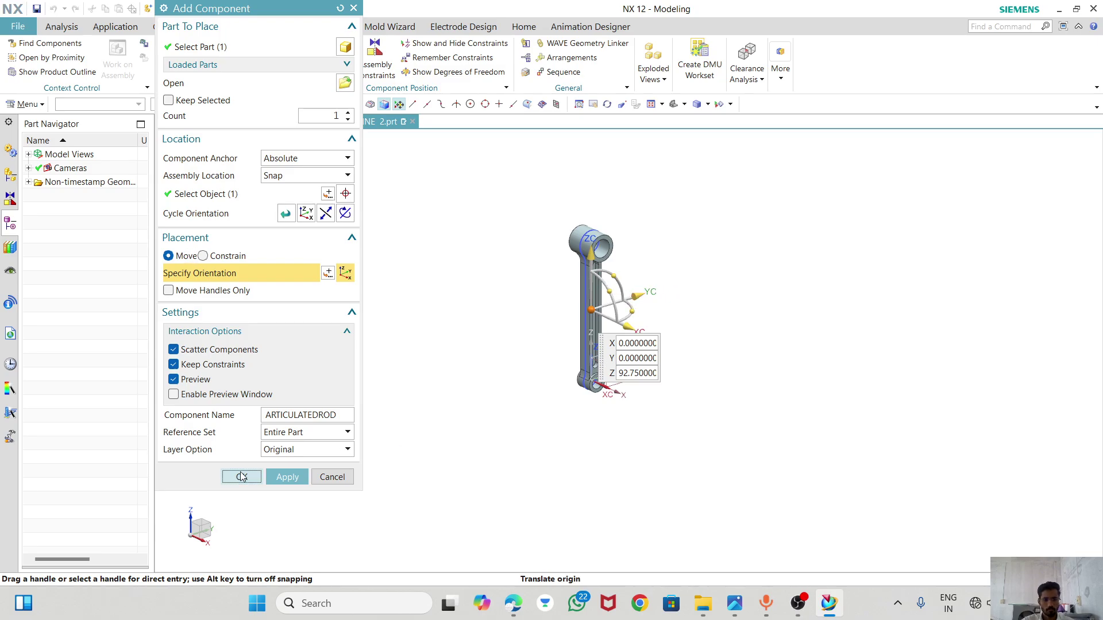
{"action": "left_click", "coordinate": [457, 322]}
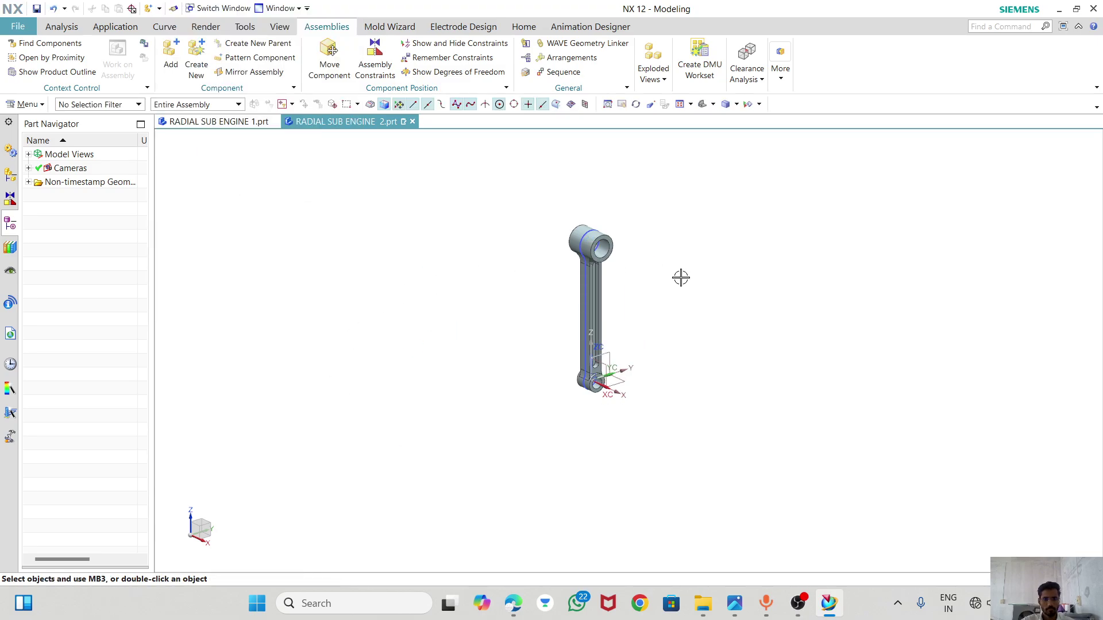
- Make the articulated rod the work part and hide its datum coordinate system and both sketches
{"action": "scroll", "coordinate": [660, 275], "scroll_direction": "up", "scroll_amount": 2}
{"action": "double_click", "coordinate": [616, 217]}
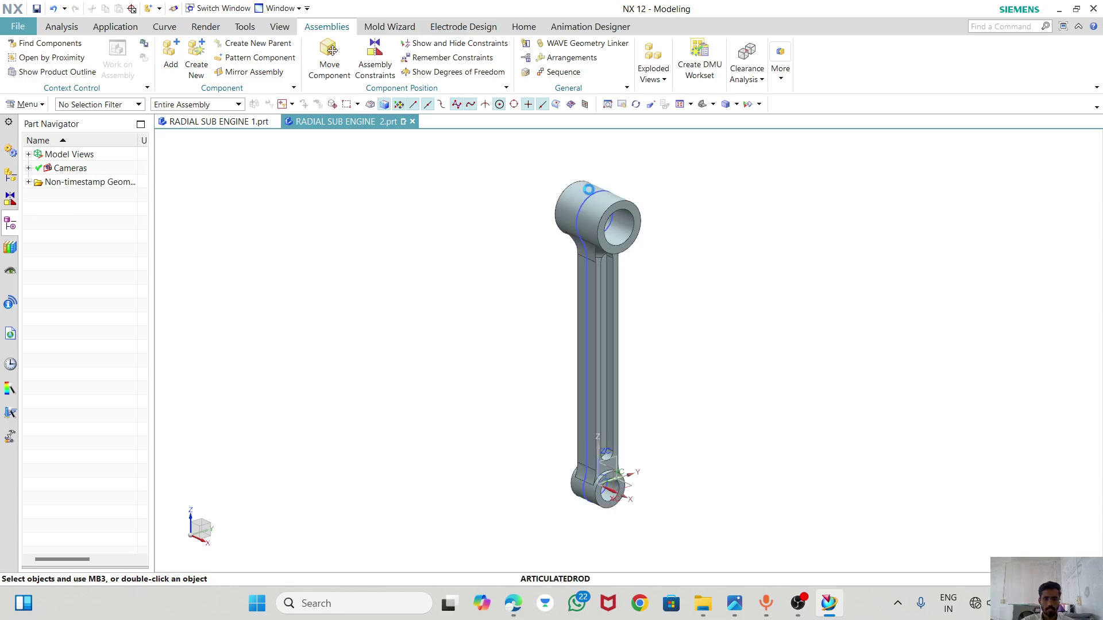
{"action": "right_click", "coordinate": [100, 181]}
{"action": "left_click", "coordinate": [122, 185]}
{"action": "right_click", "coordinate": [99, 195]}
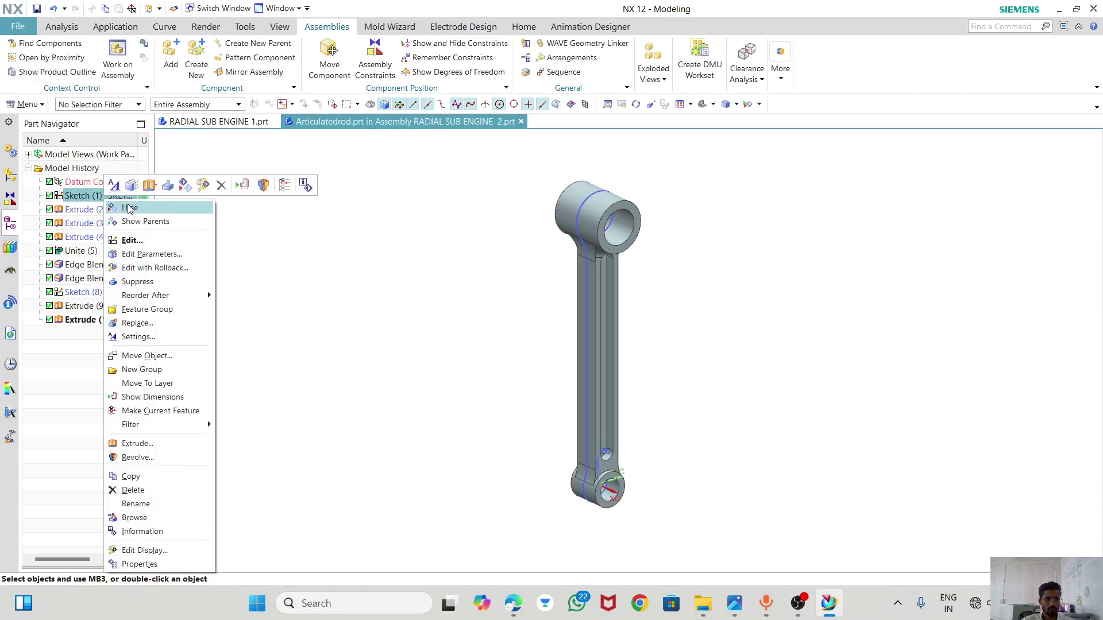
{"action": "left_click", "coordinate": [122, 209]}
{"action": "right_click", "coordinate": [99, 293]}
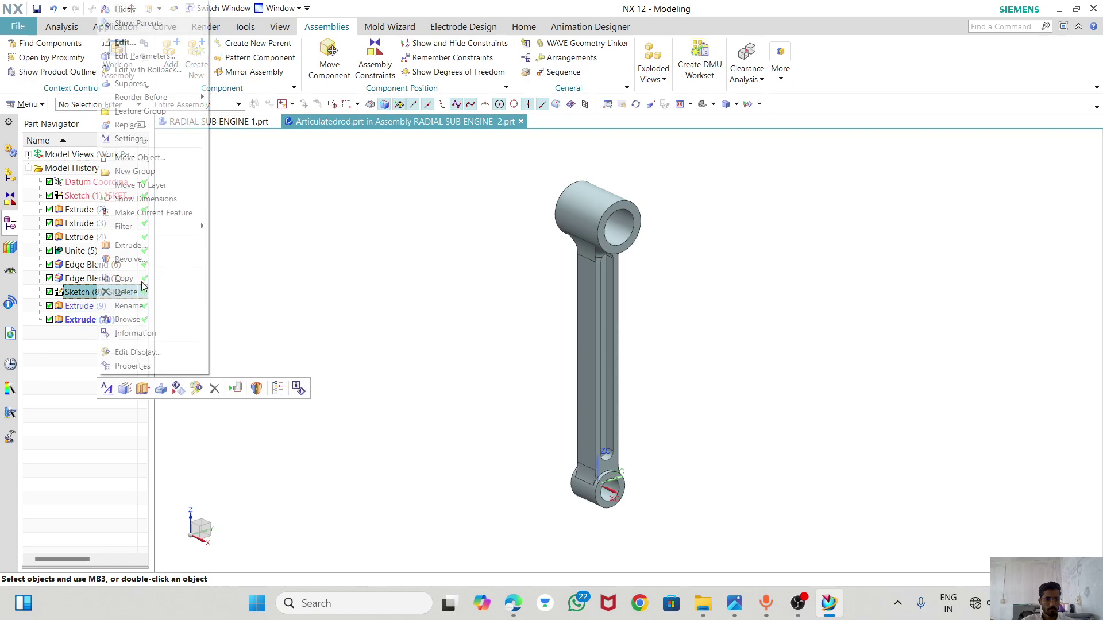
{"action": "left_click", "coordinate": [141, 10]}
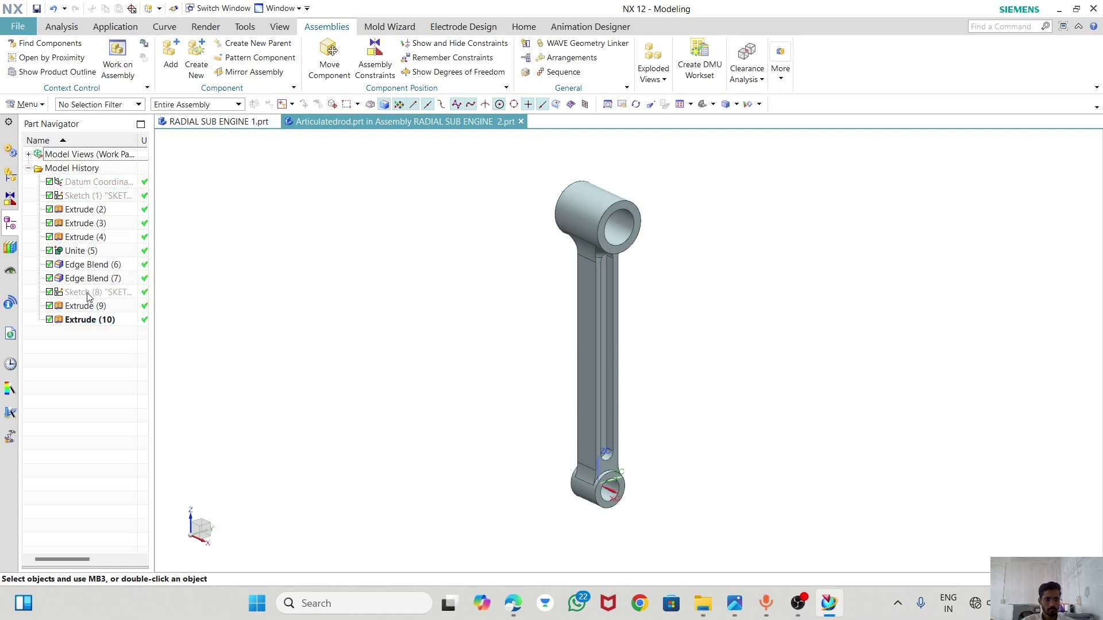
- Start adding a component and choose the Rodbush-lower part from the Radial Engine folder
{"action": "middle_click_drag", "start_coordinate": [573, 364], "coordinate": [570, 334]}
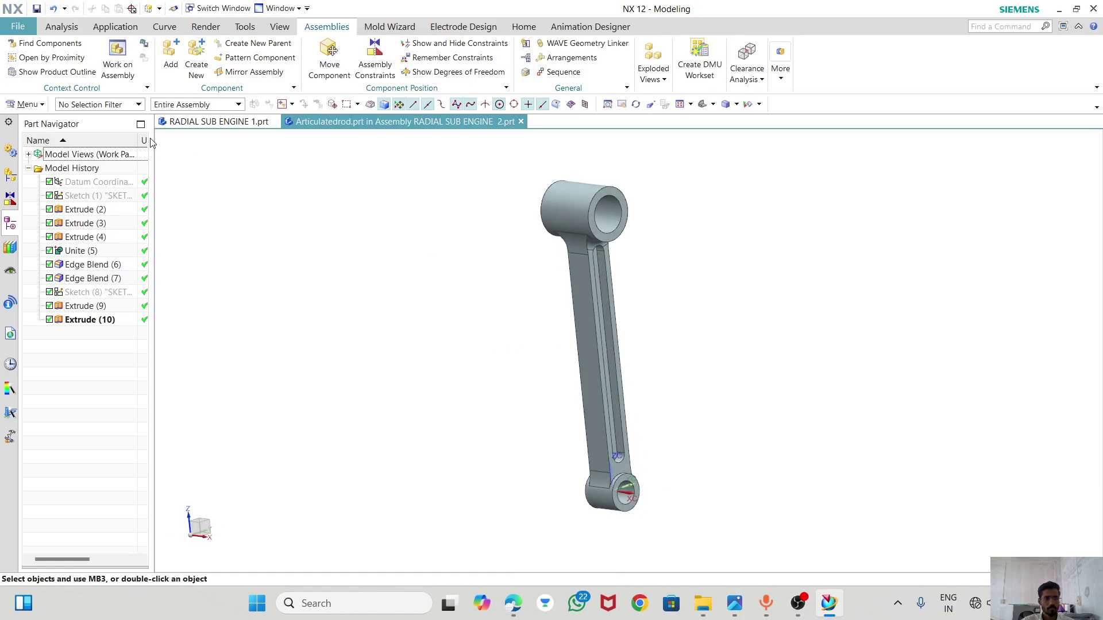
{"action": "middle_click_drag", "start_coordinate": [389, 288], "coordinate": [402, 262]}
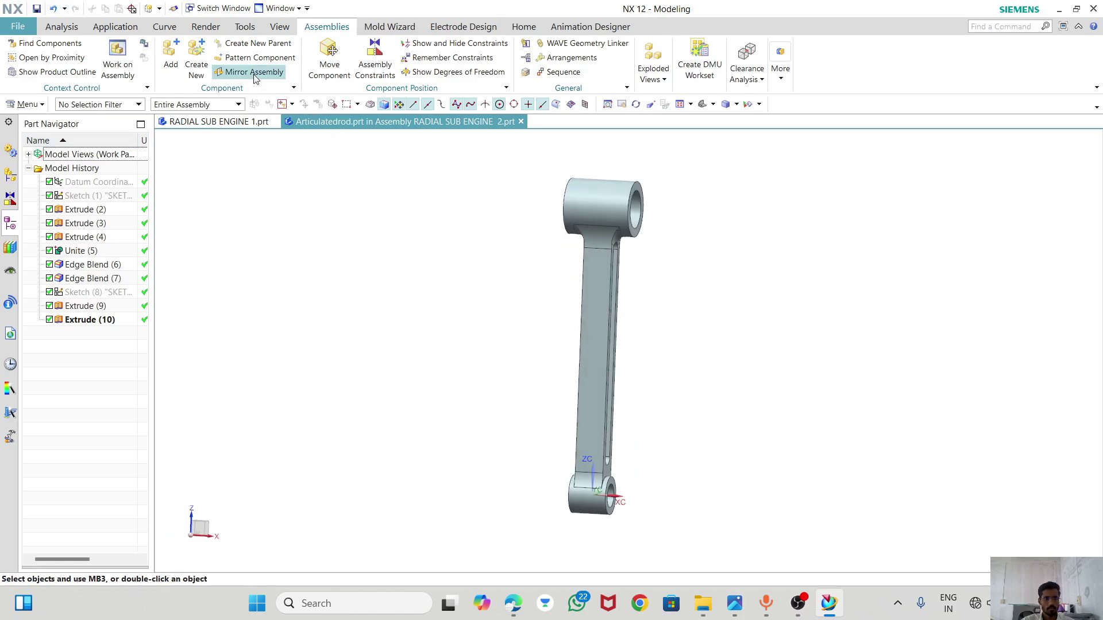
{"action": "left_click", "coordinate": [171, 57]}
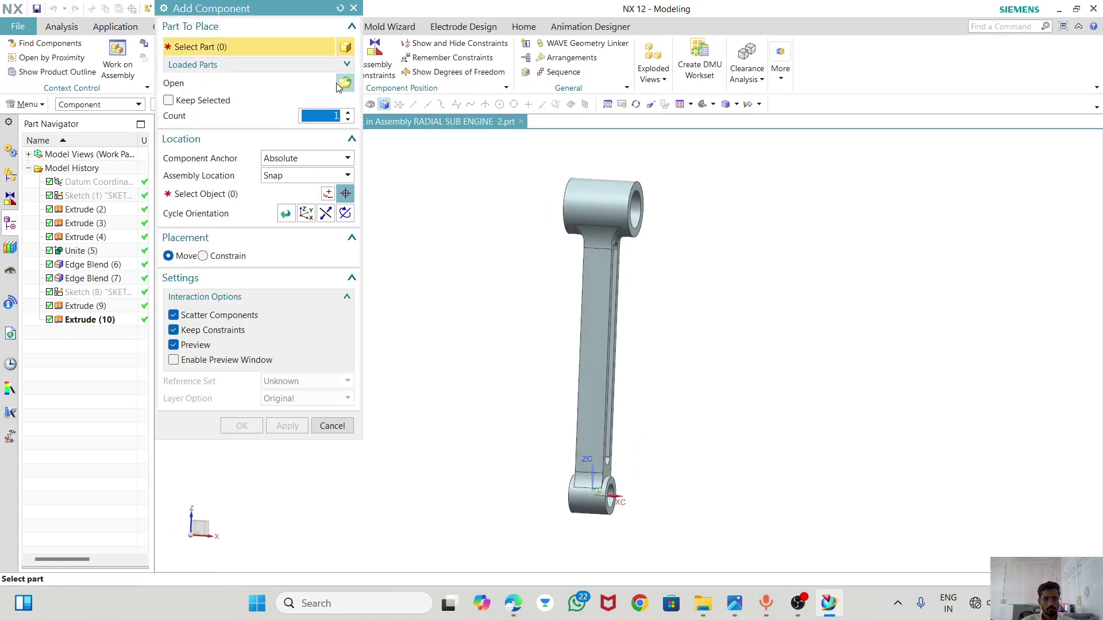
{"action": "left_click", "coordinate": [345, 83]}
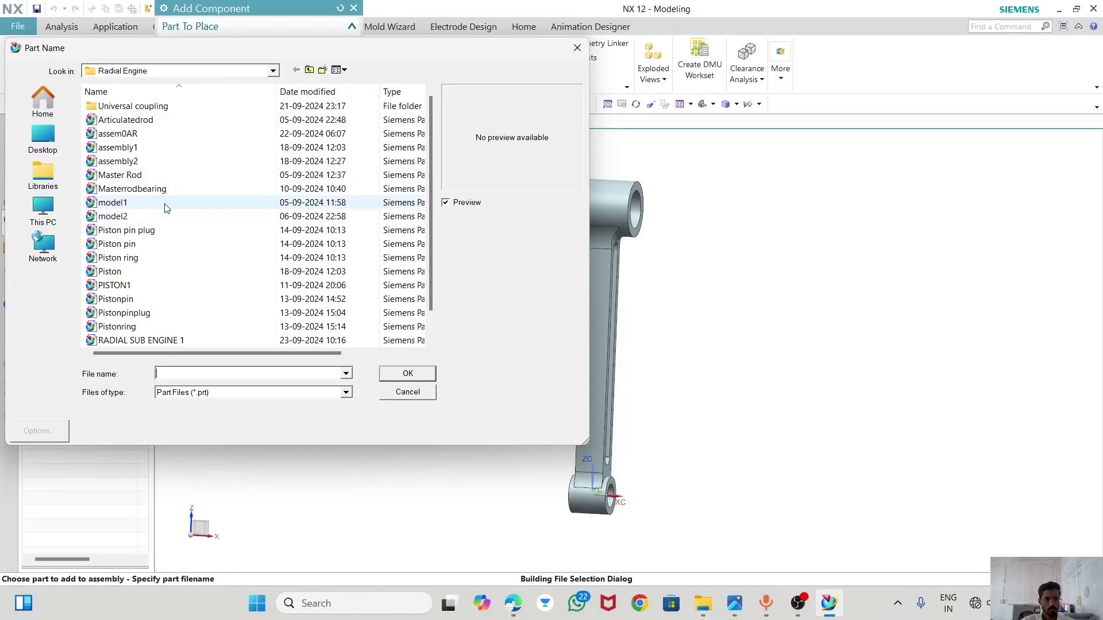
{"action": "scroll", "coordinate": [165, 208], "scroll_direction": "down", "scroll_amount": 1}
{"action": "left_click", "coordinate": [117, 327]}
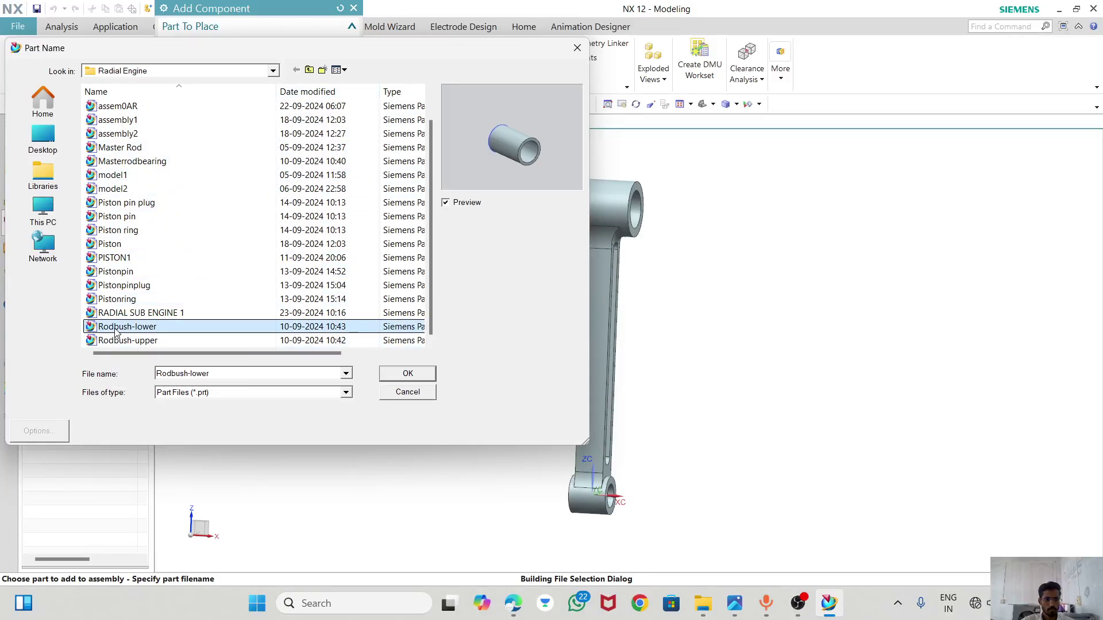
{"action": "left_click", "coordinate": [408, 374]}
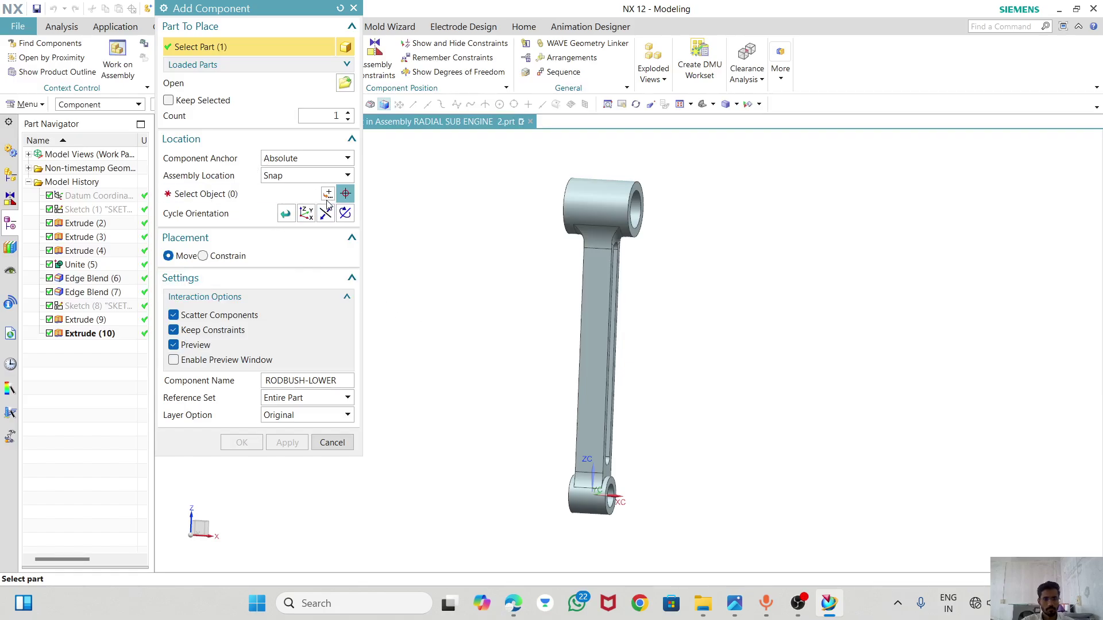
- Place the lower rod bush from the origin, moved along the X axis to X 84 mm, clear of the articulated rod
{"action": "left_click", "coordinate": [328, 195]}
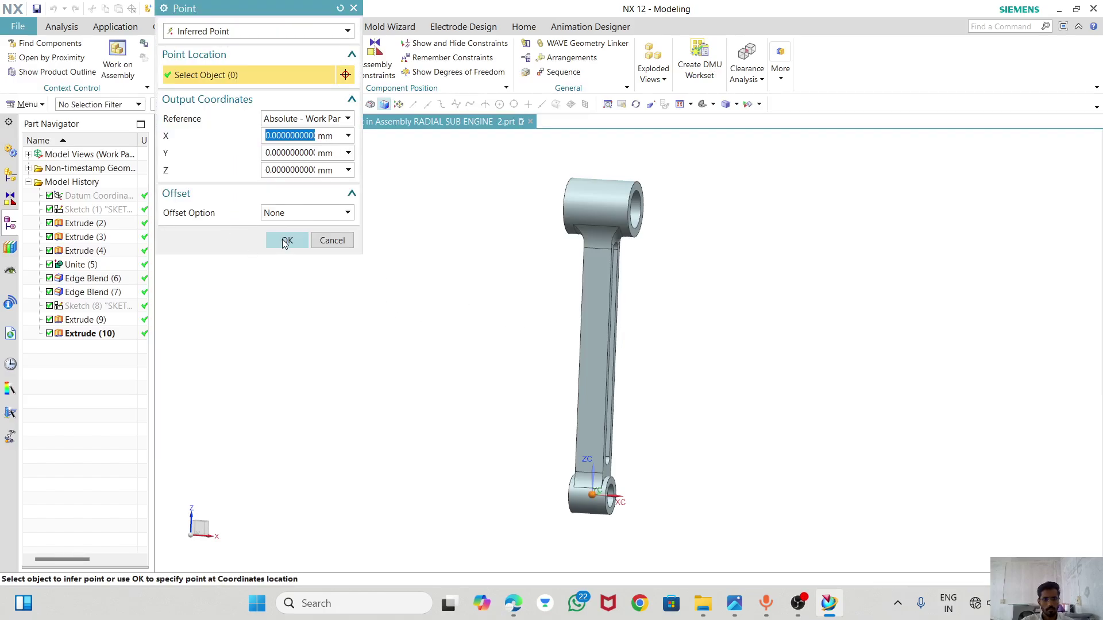
{"action": "left_click", "coordinate": [285, 240]}
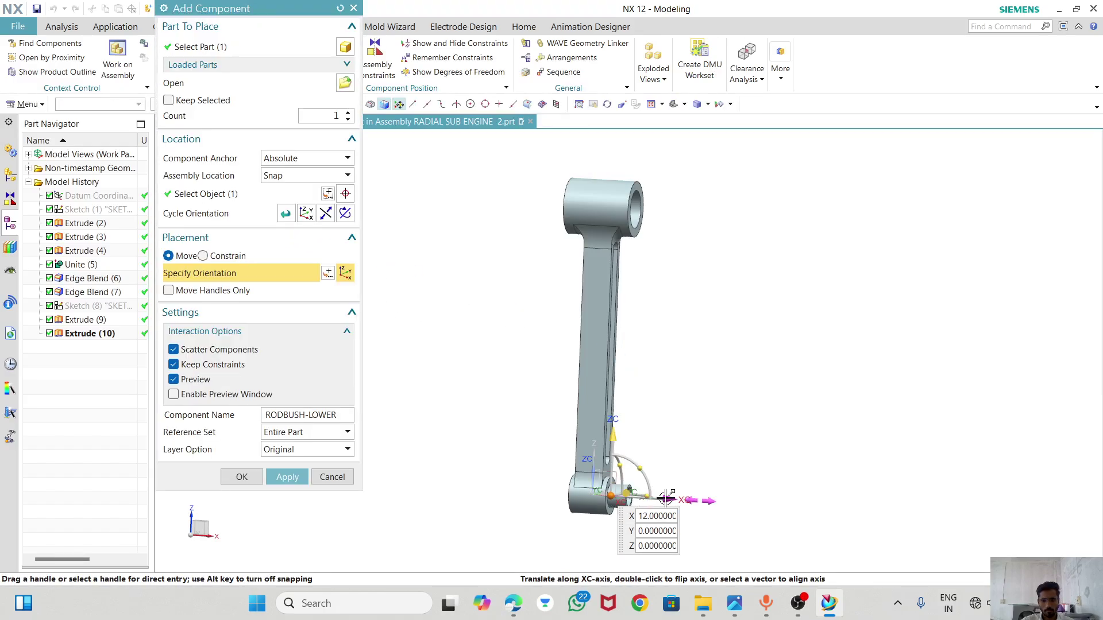
{"action": "left_click_drag", "start_coordinate": [666, 497], "coordinate": [708, 494]}
{"action": "left_click_drag", "start_coordinate": [696, 495], "coordinate": [761, 500]}
{"action": "left_click", "coordinate": [721, 501]}
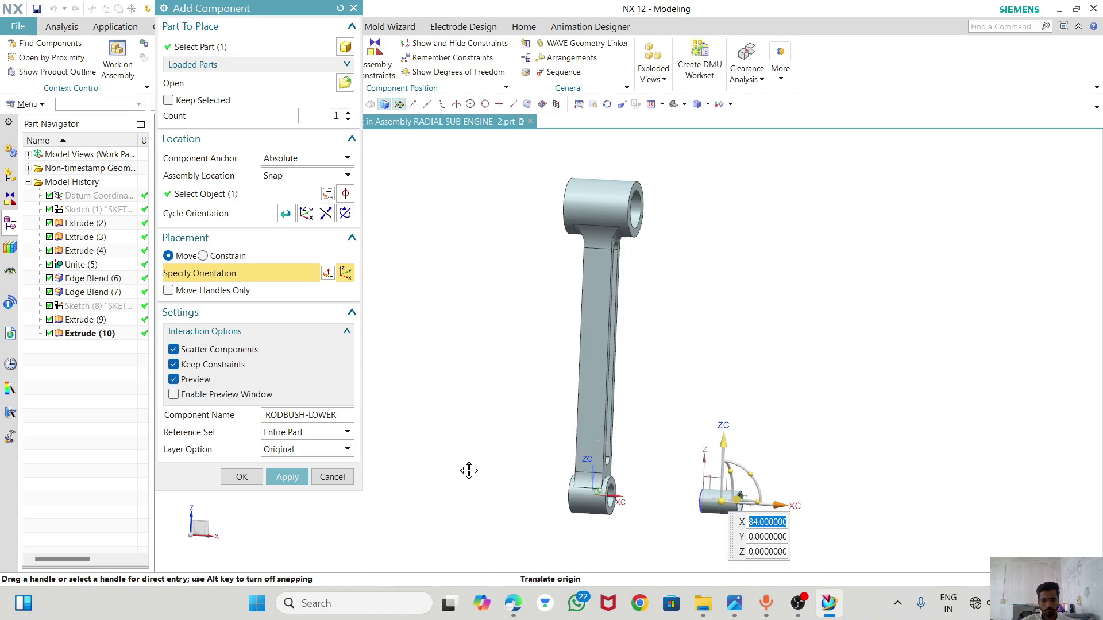
{"action": "left_click", "coordinate": [241, 476]}
{"action": "left_click", "coordinate": [457, 323]}
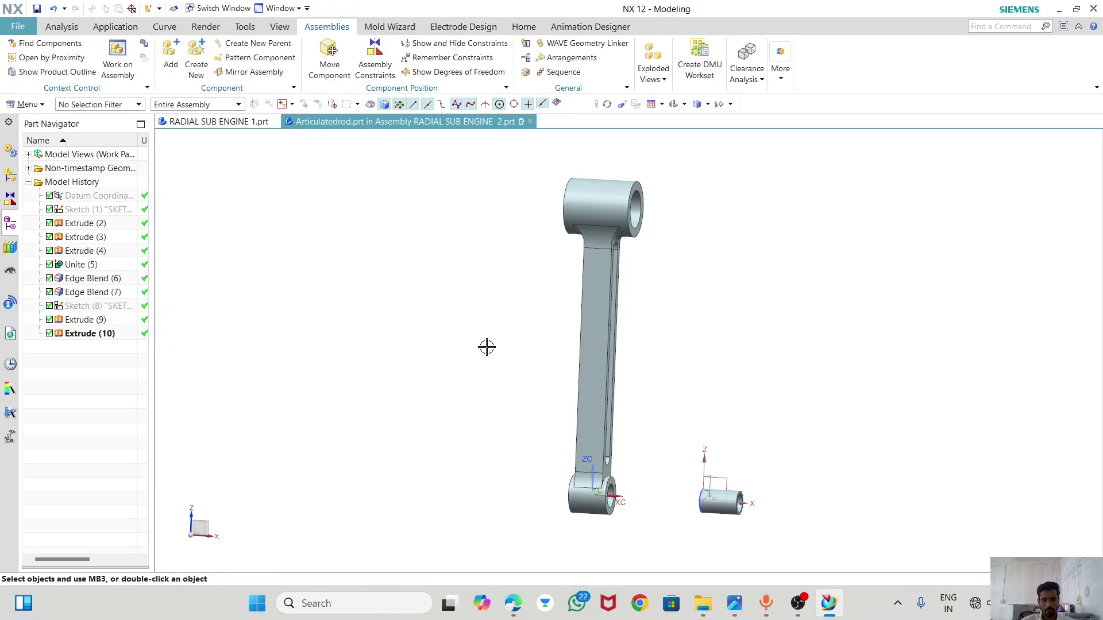
- Make the lower rod bush the work part and hide its sketch
{"action": "scroll", "coordinate": [707, 491], "scroll_direction": "up", "scroll_amount": 3}
{"action": "double_click", "coordinate": [707, 491]}
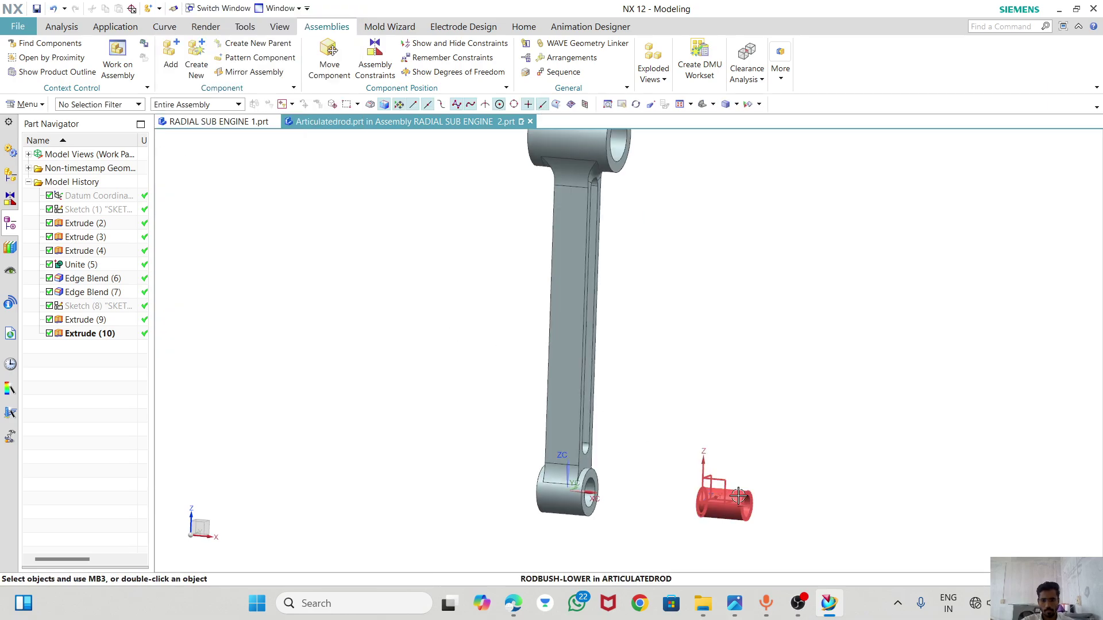
{"action": "right_click", "coordinate": [74, 199]}
{"action": "left_click", "coordinate": [87, 213]}
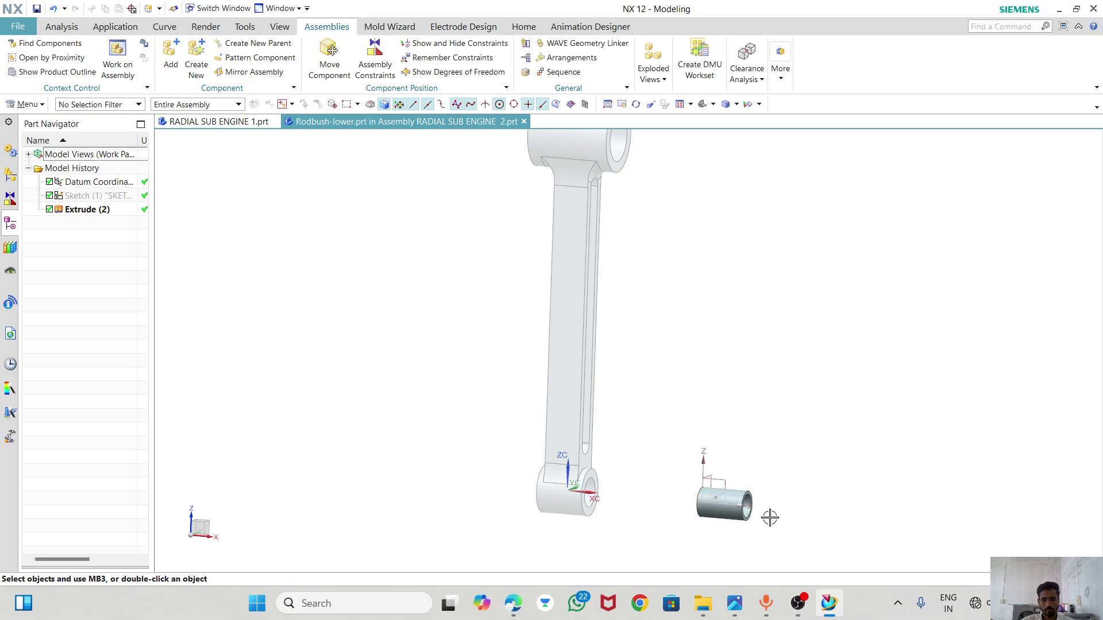
- Return to RADIAL SUB ENGINE 2 as the work part
{"action": "left_click", "coordinate": [10, 175]}
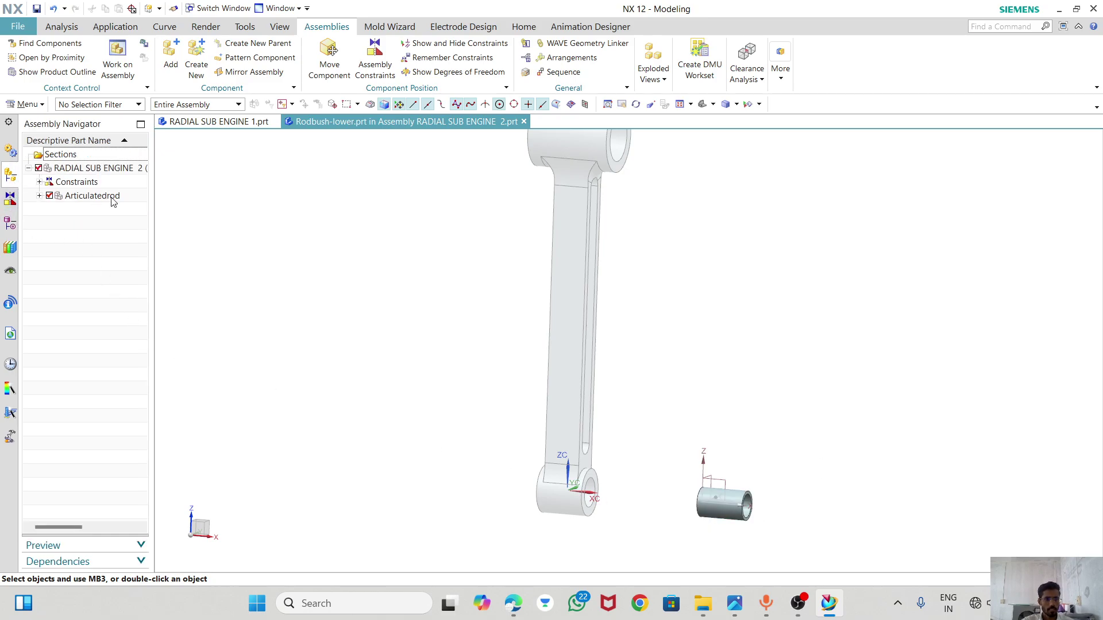
{"action": "double_click", "coordinate": [91, 172]}
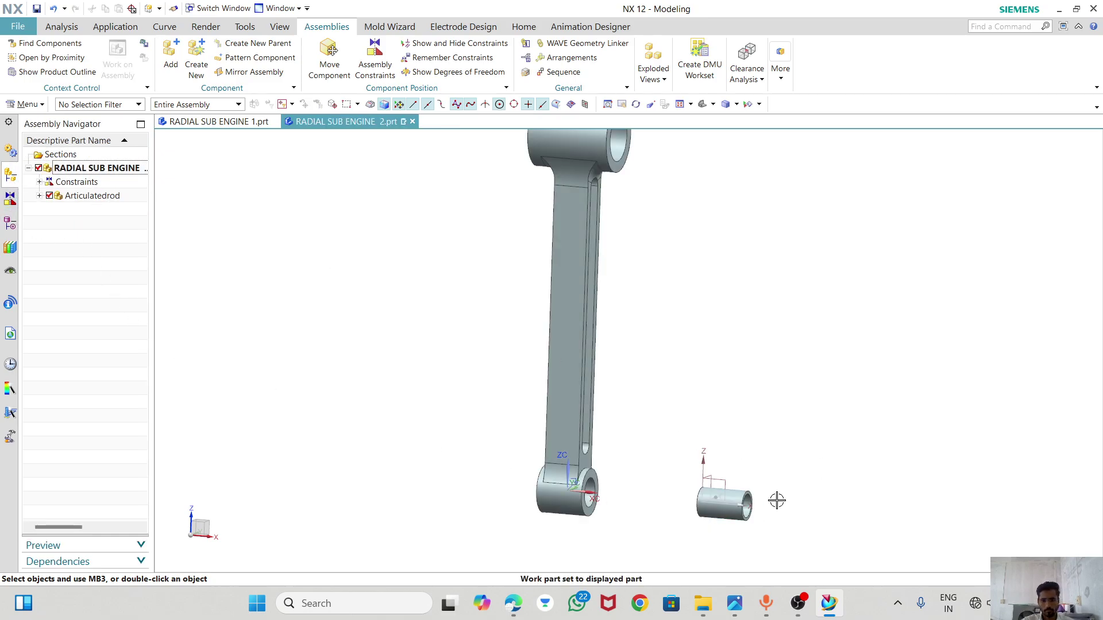
{"action": "scroll", "coordinate": [702, 490], "scroll_direction": "up", "scroll_amount": 2}
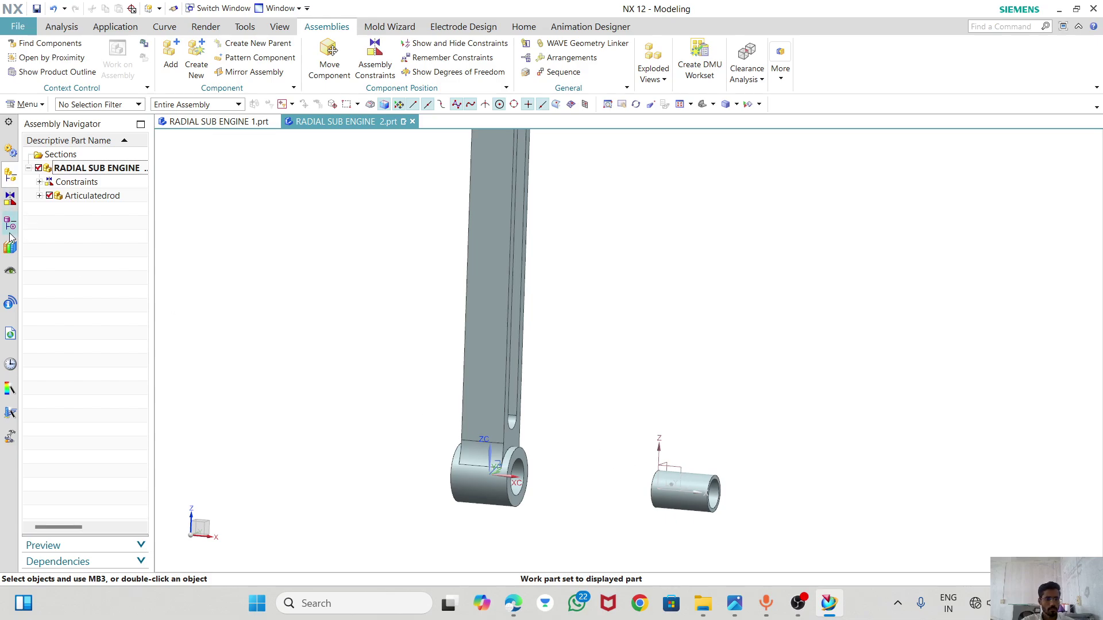
- Hide the lower rod bush's datum coordinate system and return to RADIAL SUB ENGINE 2 as the work part
{"action": "left_click", "coordinate": [10, 225]}
{"action": "double_click", "coordinate": [703, 494]}
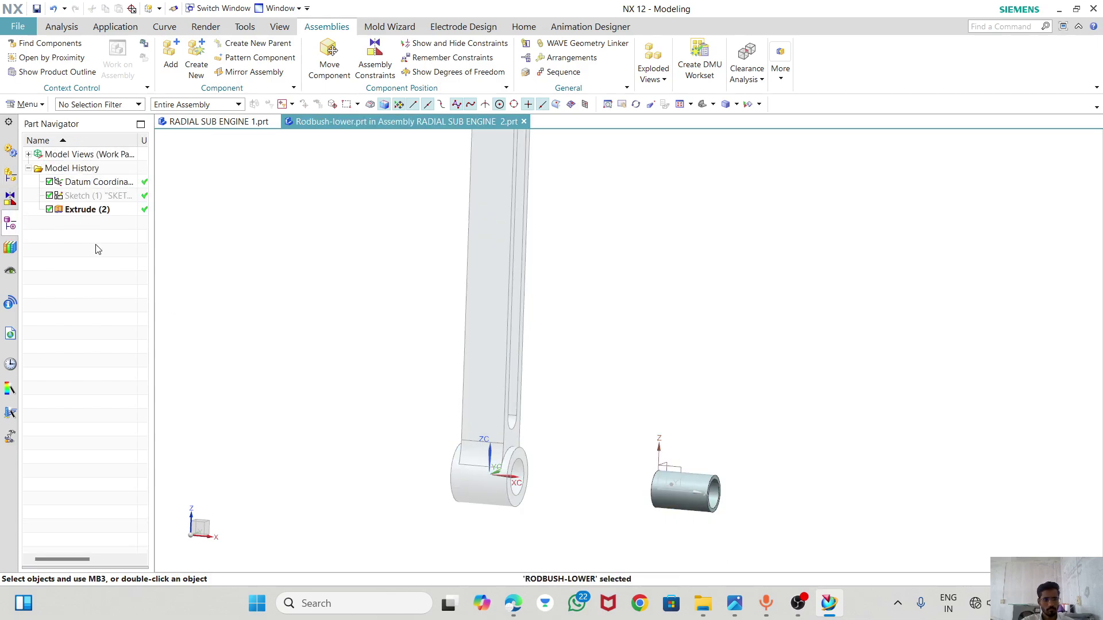
{"action": "right_click", "coordinate": [68, 185]}
{"action": "left_click", "coordinate": [101, 189]}
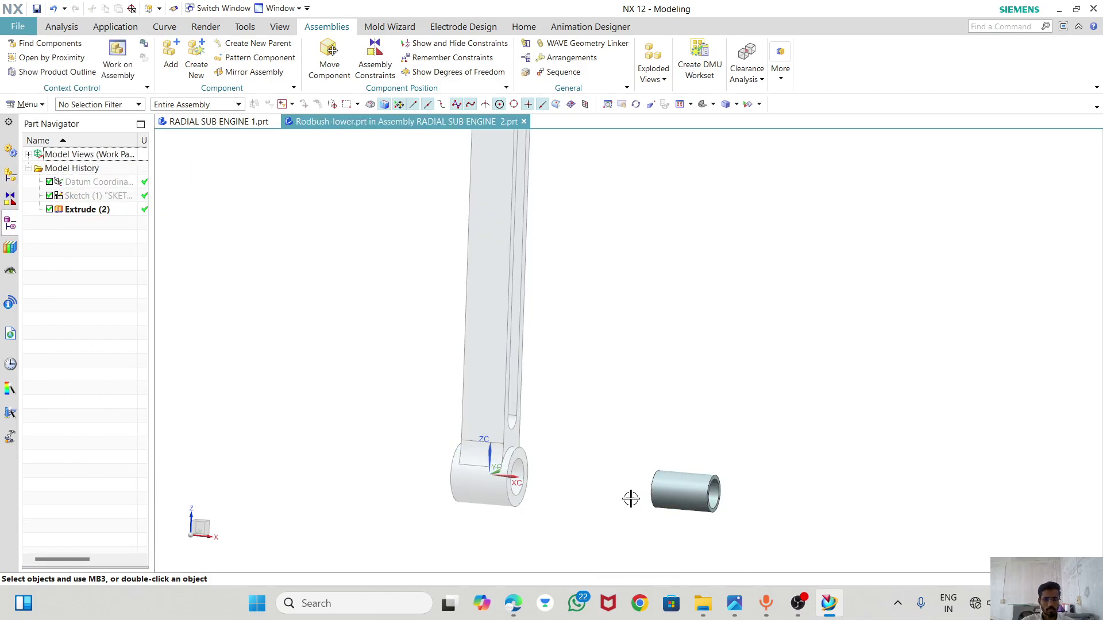
{"action": "left_click", "coordinate": [10, 181]}
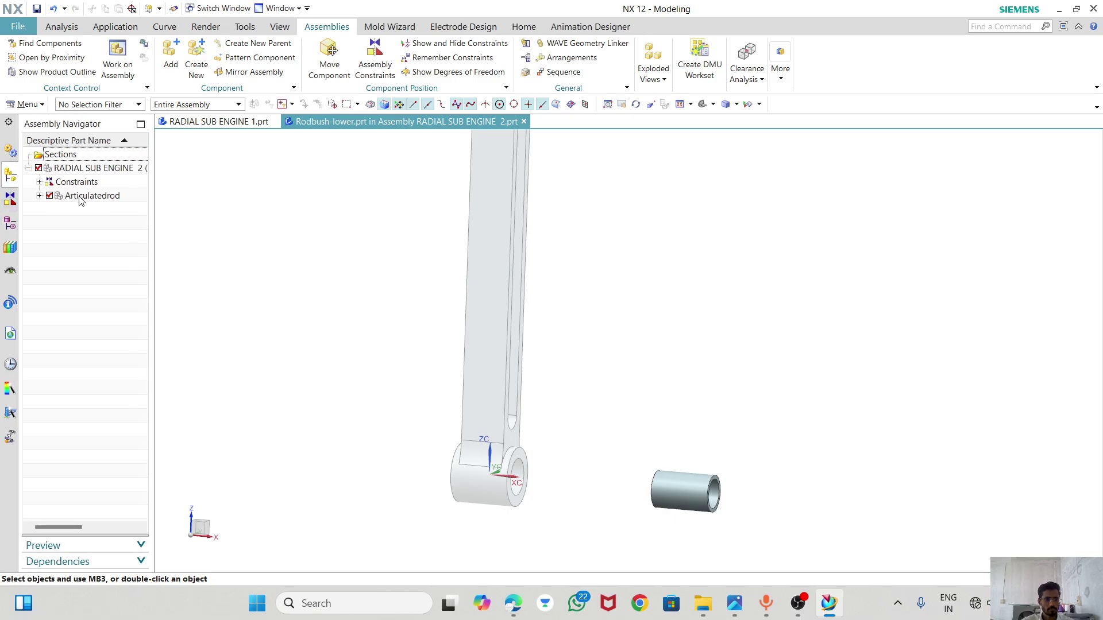
{"action": "double_click", "coordinate": [87, 168]}
- Expand the assembly's constraints and the Articulatedrod component in the tree, and make Articulatedrod the work part
{"action": "left_click", "coordinate": [39, 182]}
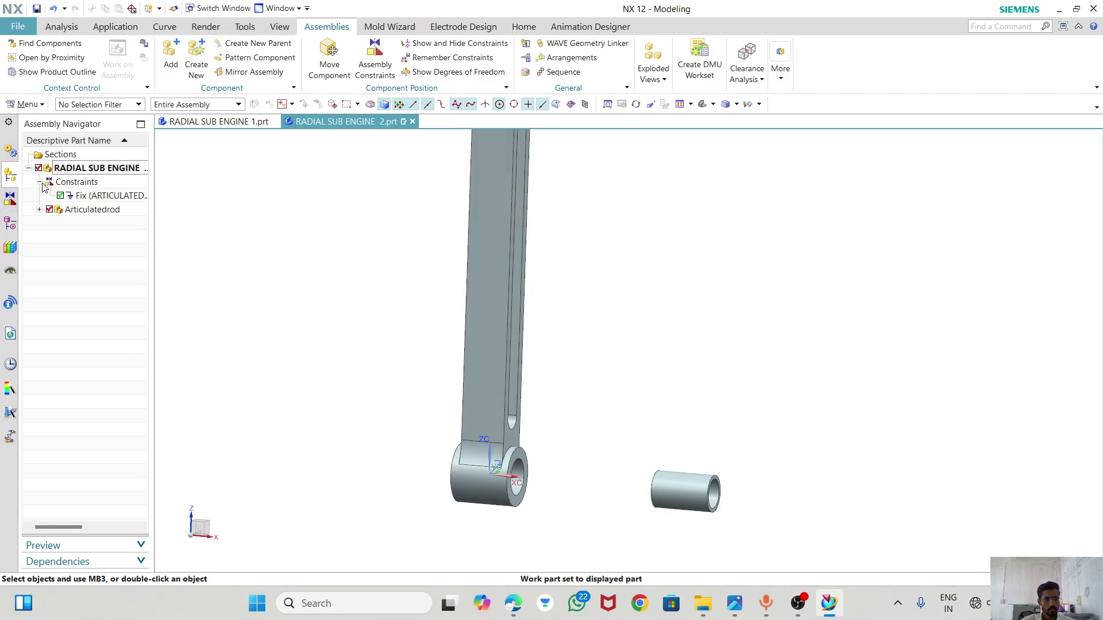
{"action": "left_click", "coordinate": [85, 210]}
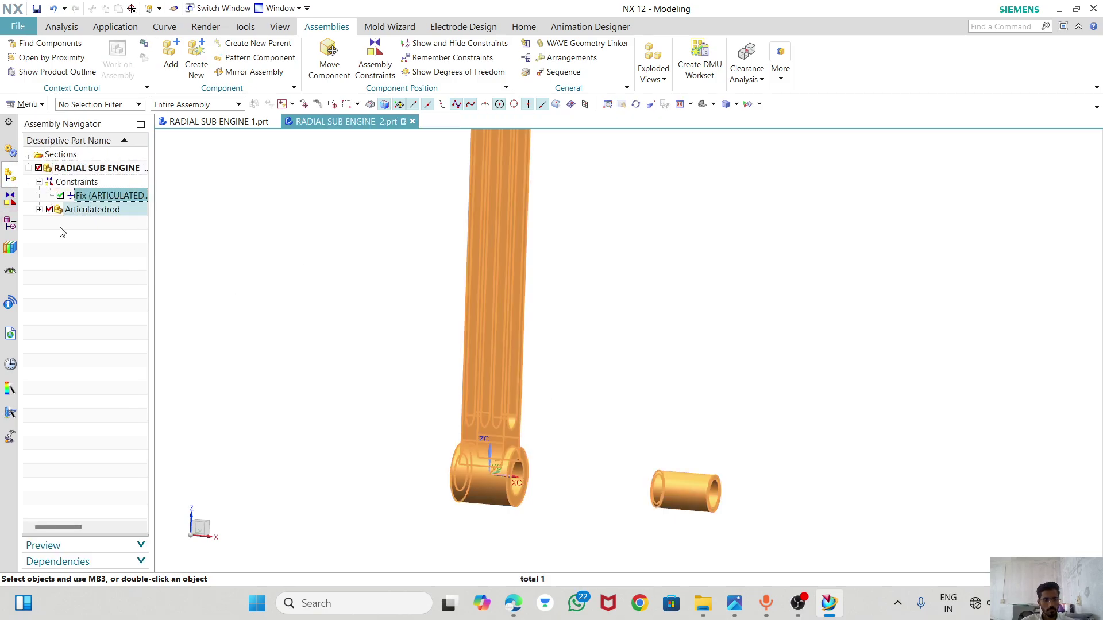
{"action": "left_click", "coordinate": [40, 209]}
{"action": "left_click", "coordinate": [84, 225]}
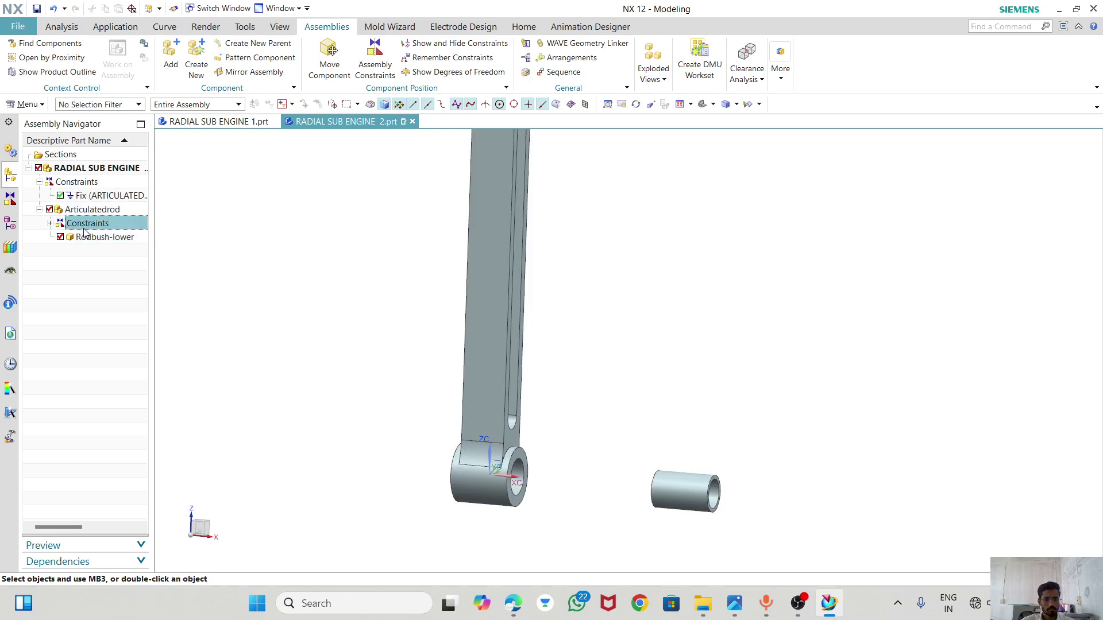
{"action": "left_click", "coordinate": [81, 239]}
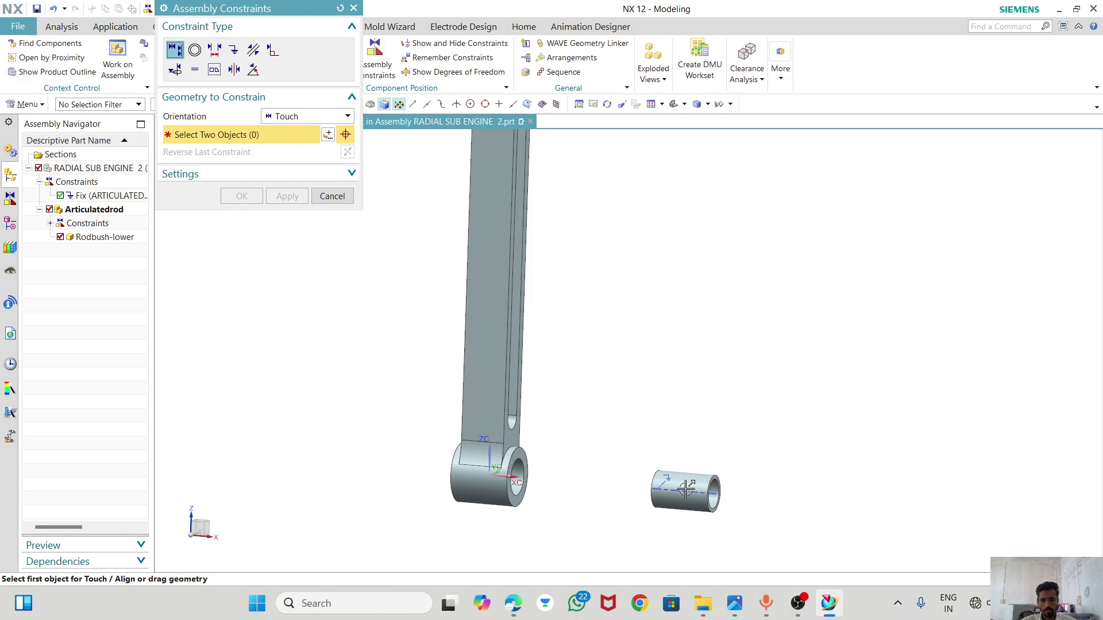
{"action": "key", "text": "Escape"}
{"action": "left_click", "coordinate": [707, 491]}
{"action": "key", "text": "Delete"}
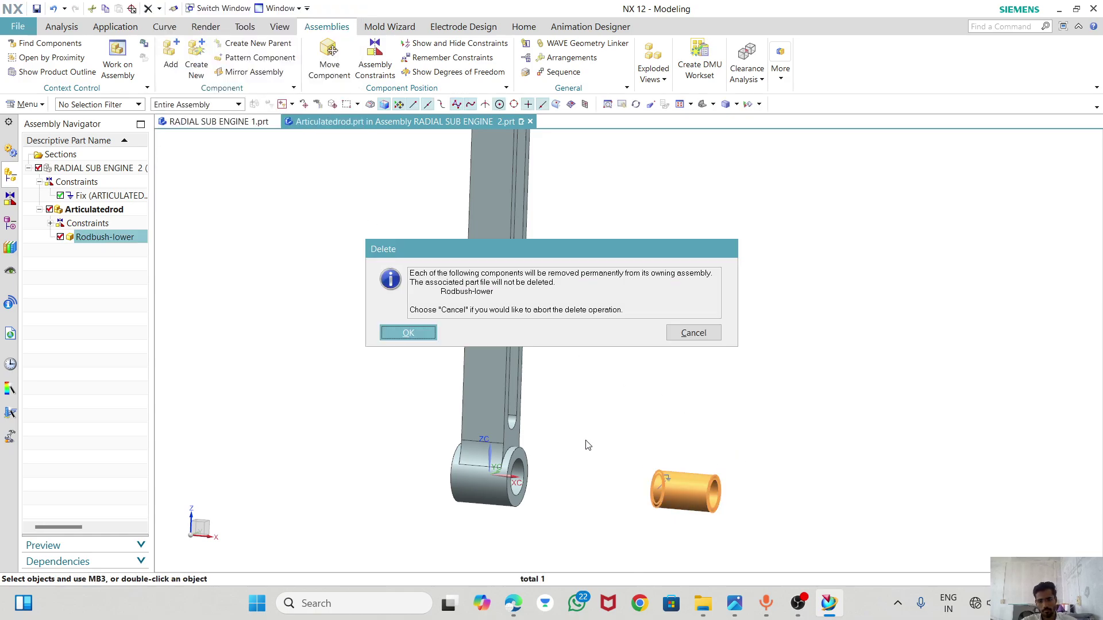
{"action": "left_click", "coordinate": [693, 334]}
- Delete the Fix constraint on the lower rod bush while keeping the component itself
{"action": "scroll", "coordinate": [684, 460], "scroll_direction": "up", "scroll_amount": 4}
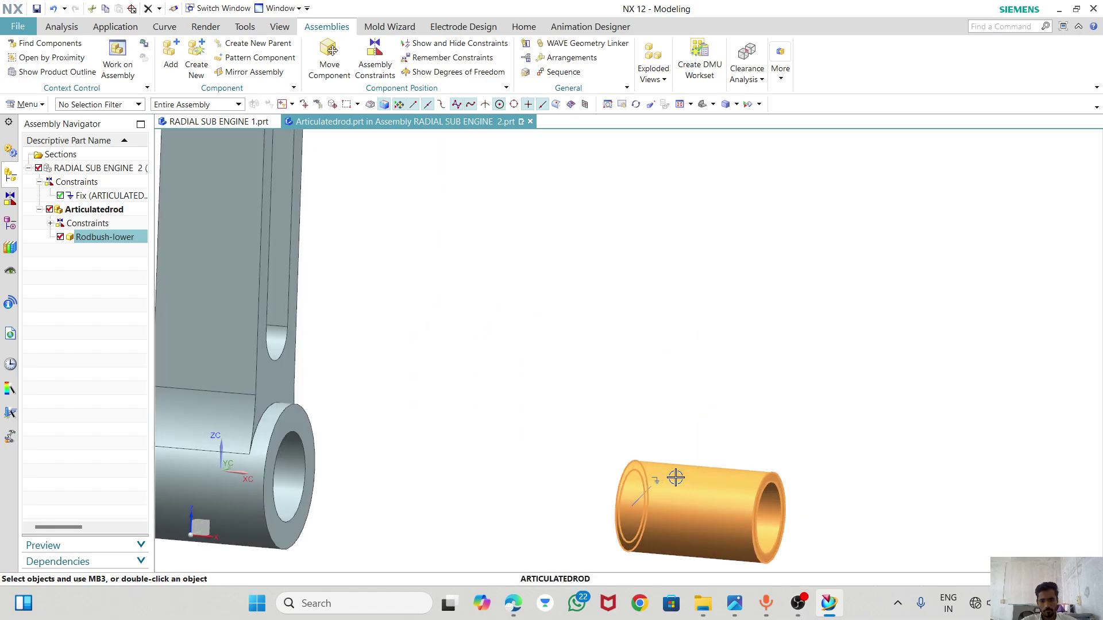
{"action": "middle_click_drag", "start_coordinate": [586, 490], "coordinate": [594, 487]}
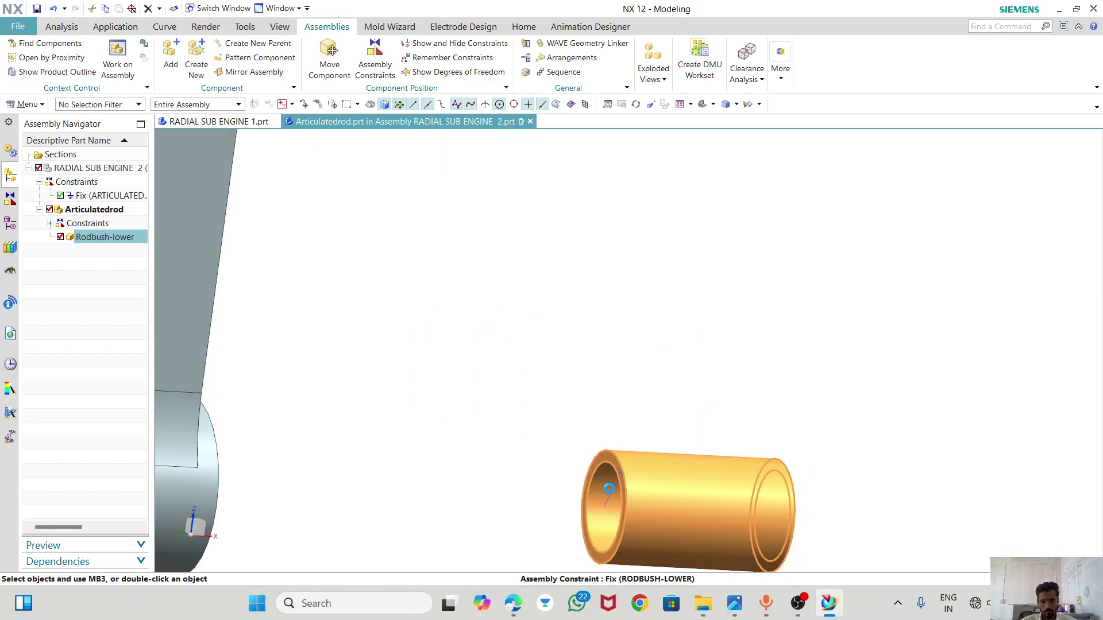
{"action": "key", "text": "Delete"}
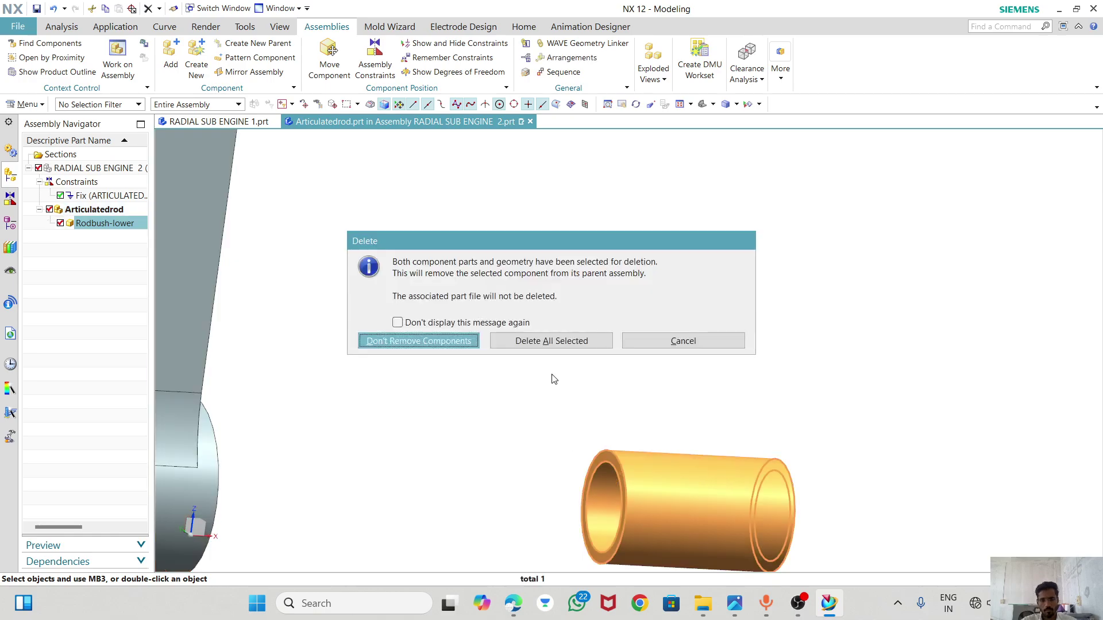
{"action": "left_click", "coordinate": [437, 339]}
- Constrain the lower rod bush's axis to the axis of the articulated rod's lower bore using Touch Align with Infer Center/Axis
{"action": "scroll", "coordinate": [605, 364], "scroll_direction": "down", "scroll_amount": 5}
{"action": "middle_click_drag", "start_coordinate": [663, 424], "coordinate": [497, 410]}
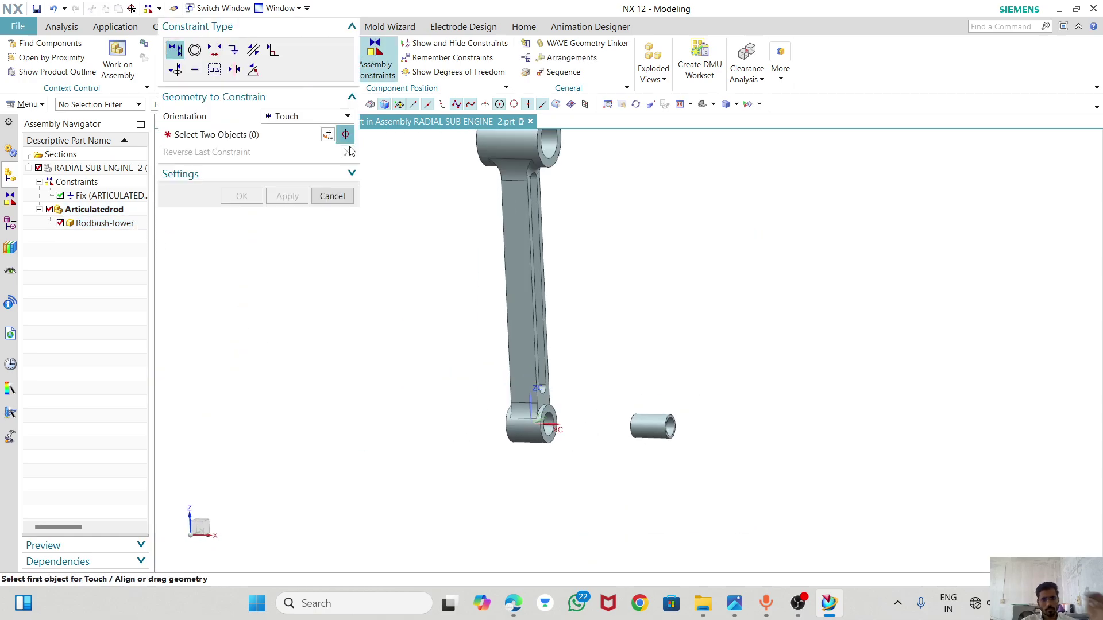
{"action": "left_click", "coordinate": [298, 117]}
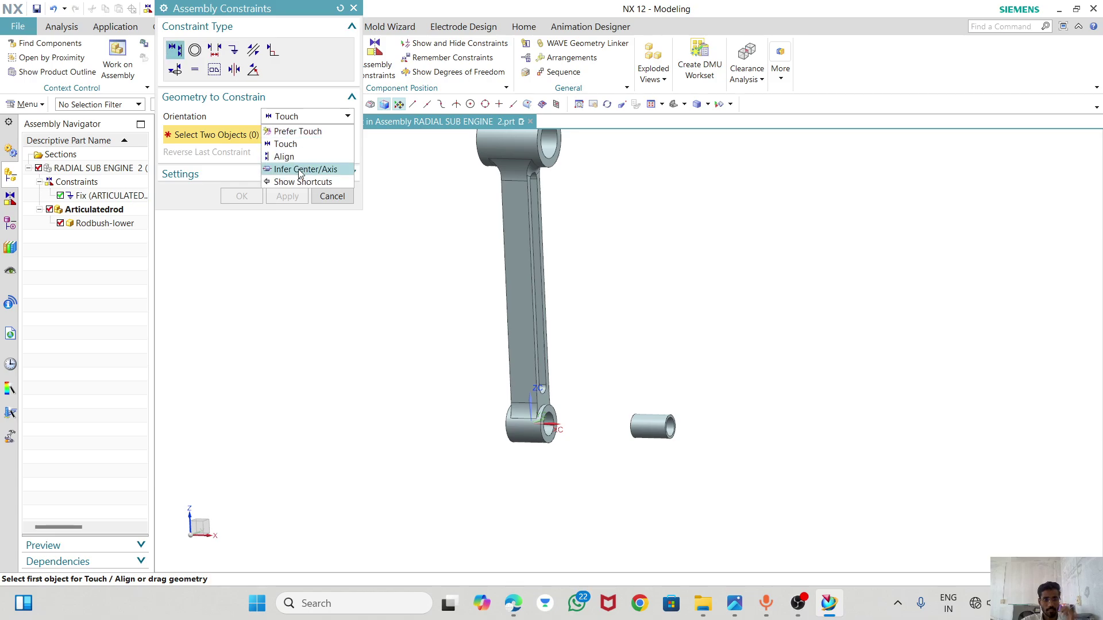
{"action": "left_click", "coordinate": [306, 168]}
{"action": "scroll", "coordinate": [635, 413], "scroll_direction": "up", "scroll_amount": 3}
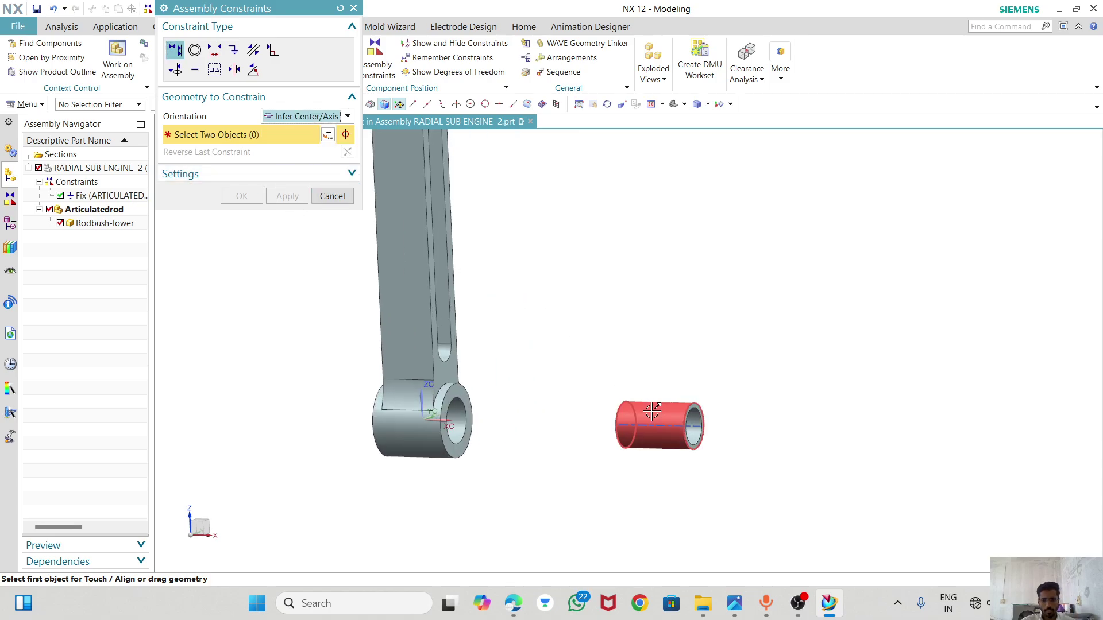
{"action": "left_click", "coordinate": [651, 423]}
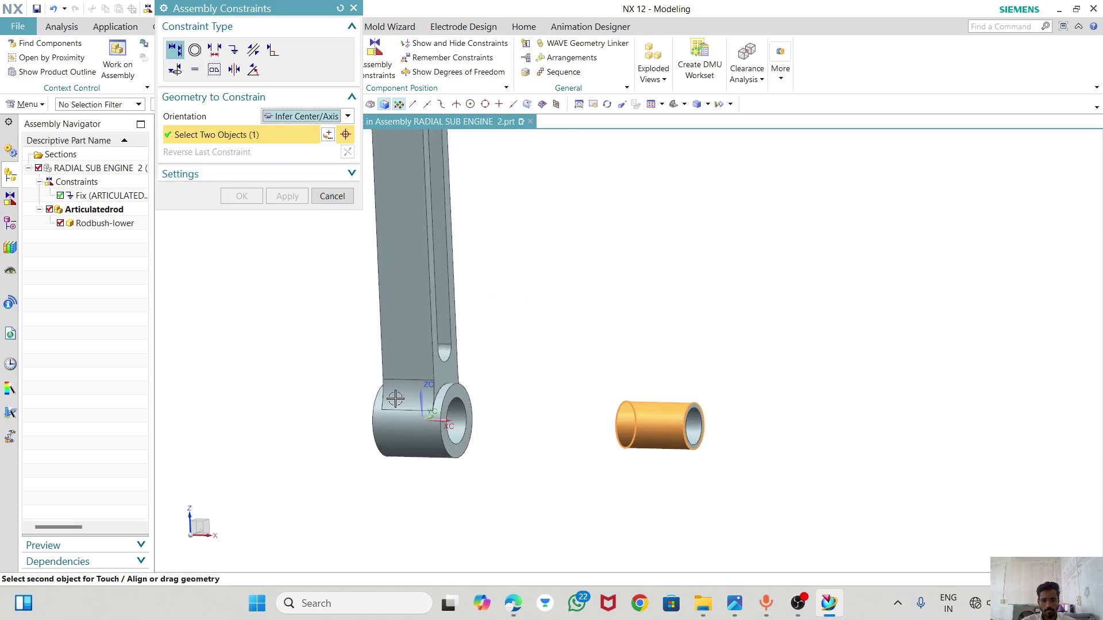
{"action": "left_click", "coordinate": [458, 422]}
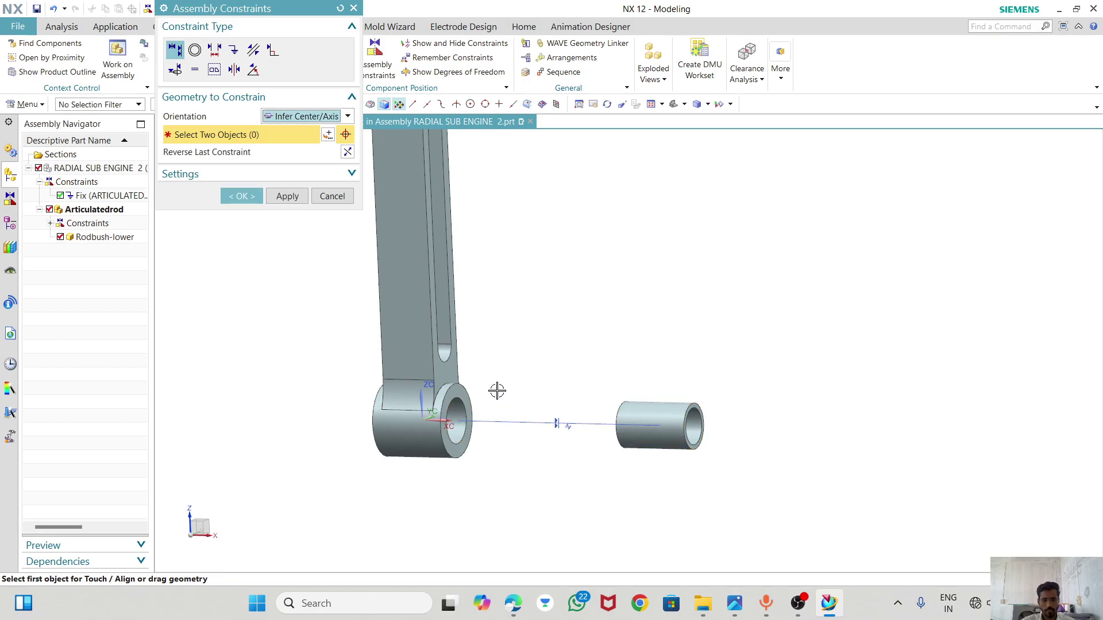
- Align the bush's end face with the end face of the rod's lower boss and accept the constraints
{"action": "left_click", "coordinate": [316, 118]}
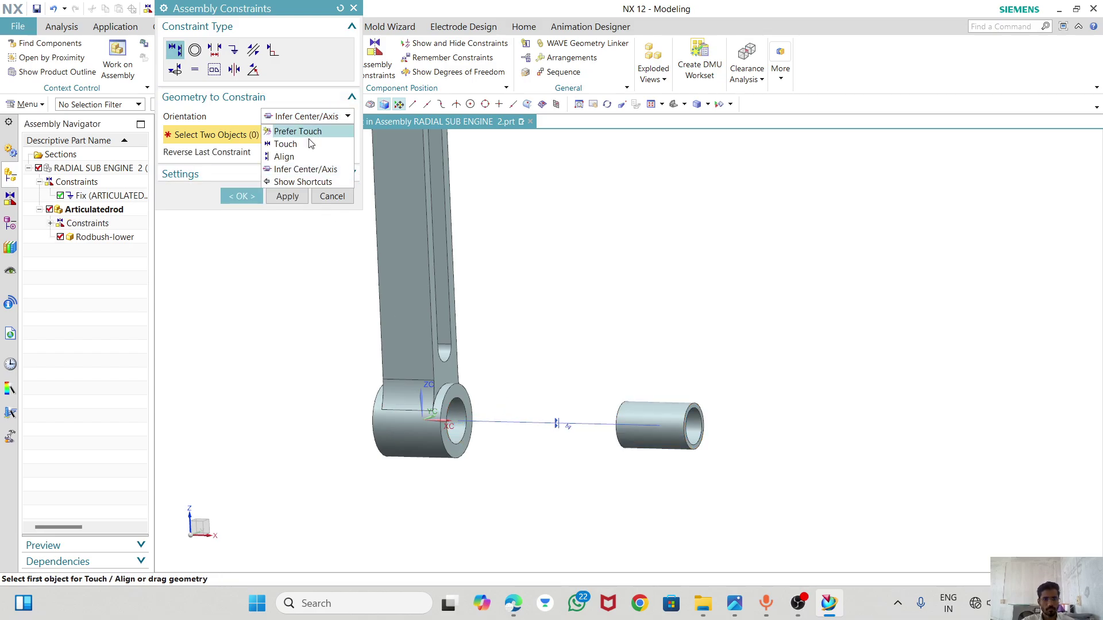
{"action": "left_click", "coordinate": [295, 157]}
{"action": "scroll", "coordinate": [708, 419], "scroll_direction": "up", "scroll_amount": 3}
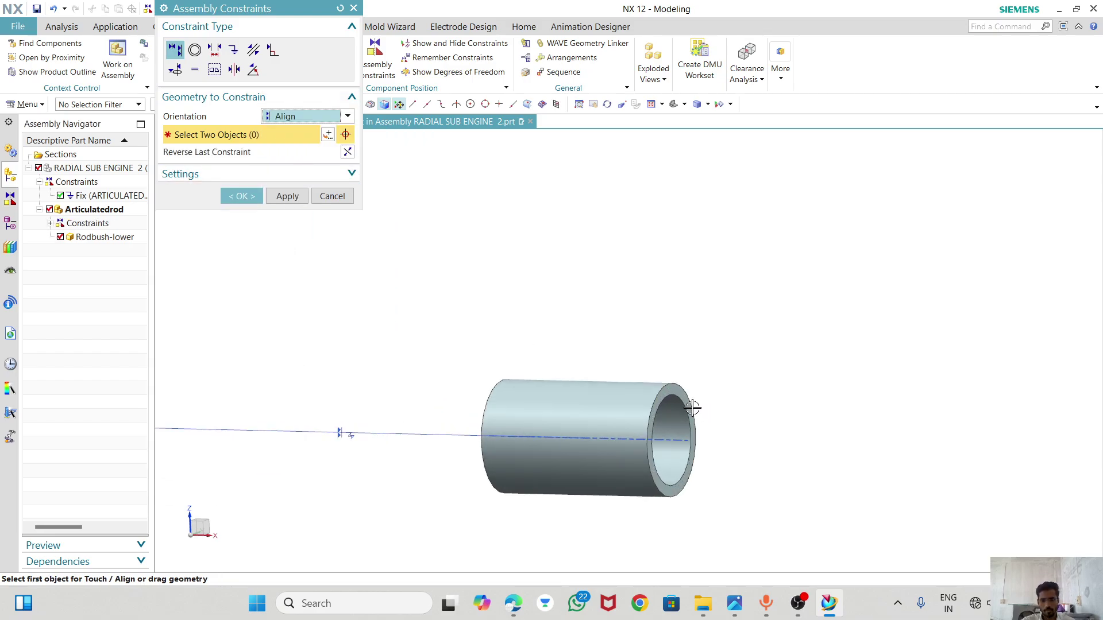
{"action": "left_click", "coordinate": [694, 394]}
{"action": "scroll", "coordinate": [691, 392], "scroll_direction": "down", "scroll_amount": 2}
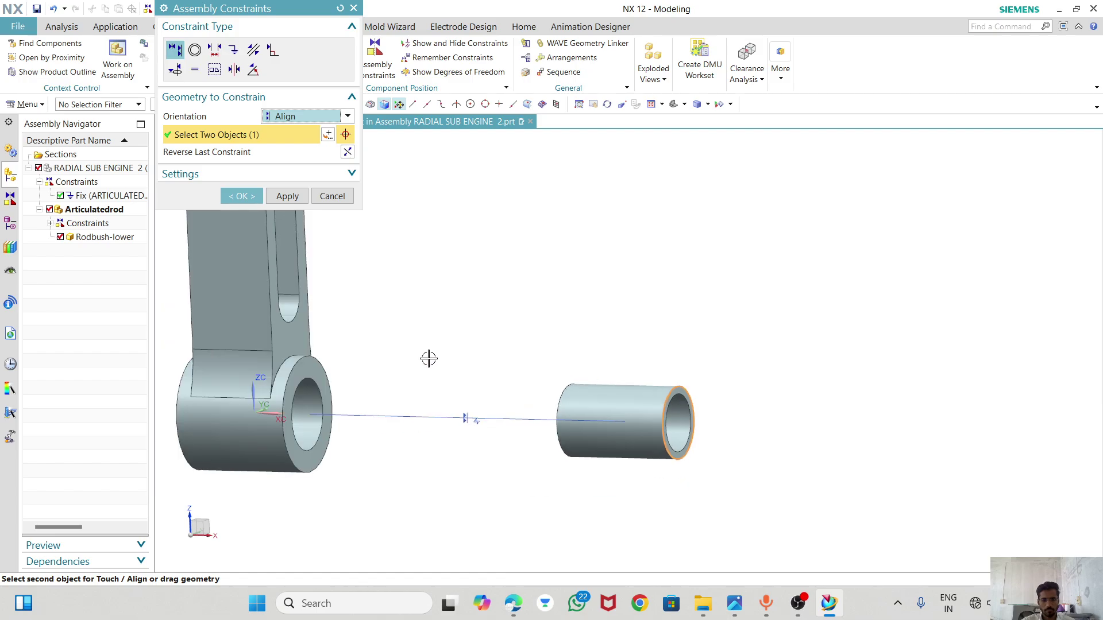
{"action": "left_click", "coordinate": [297, 375]}
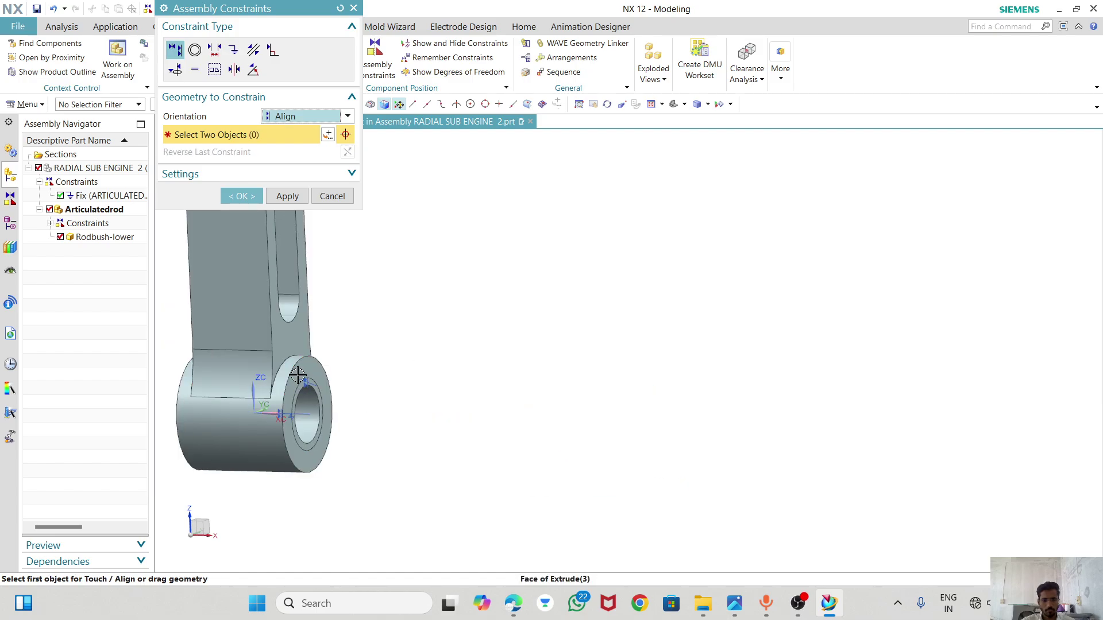
{"action": "scroll", "coordinate": [436, 379], "scroll_direction": "down", "scroll_amount": 4}
{"action": "left_click", "coordinate": [242, 197]}
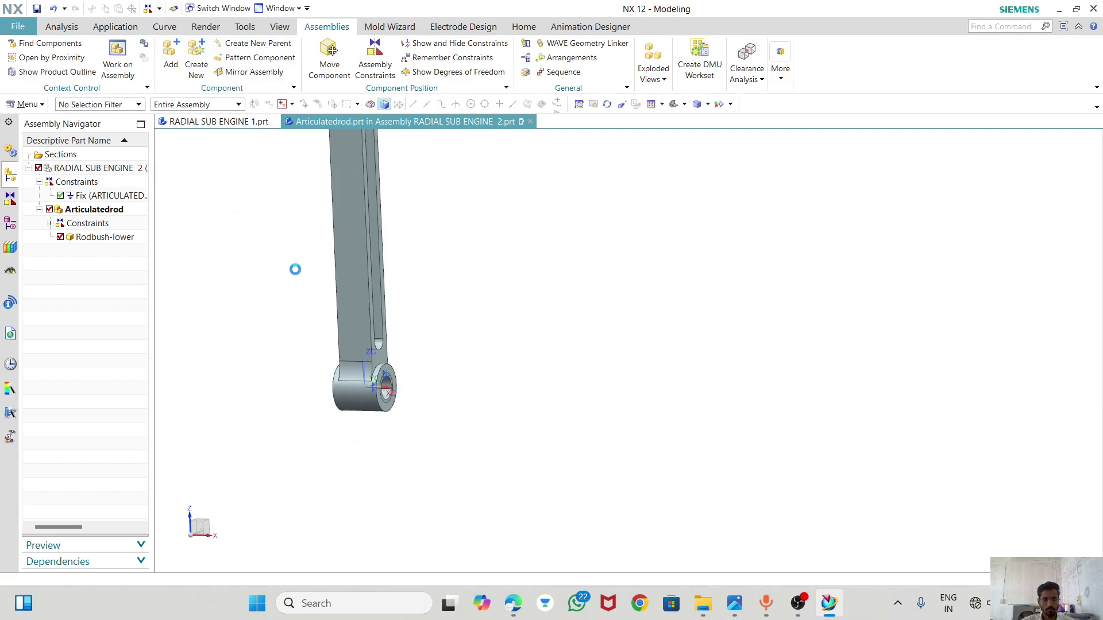
- Change the display color of the lower rod bush to Green
{"action": "scroll", "coordinate": [385, 380], "scroll_direction": "up", "scroll_amount": 5}
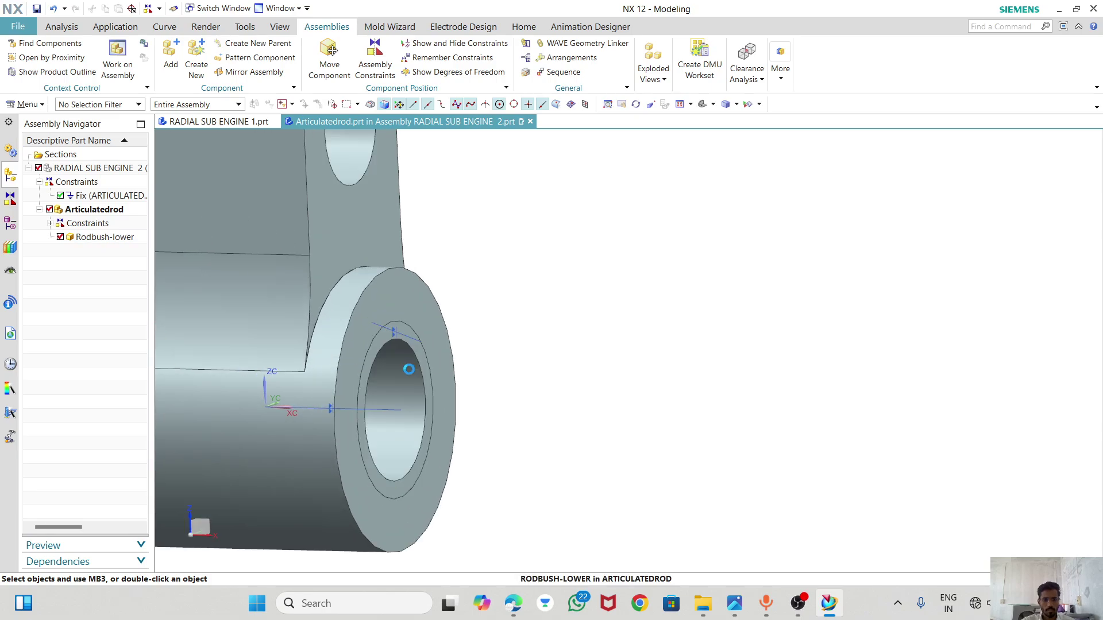
{"action": "left_click", "coordinate": [386, 377]}
{"action": "right_click", "coordinate": [405, 343]}
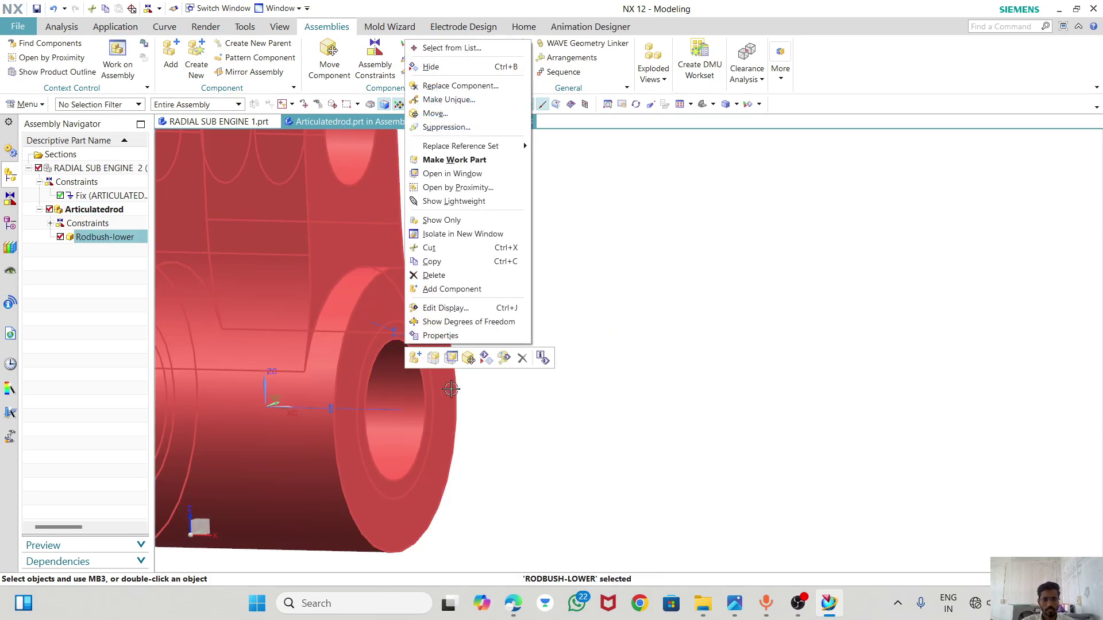
{"action": "left_click", "coordinate": [445, 305]}
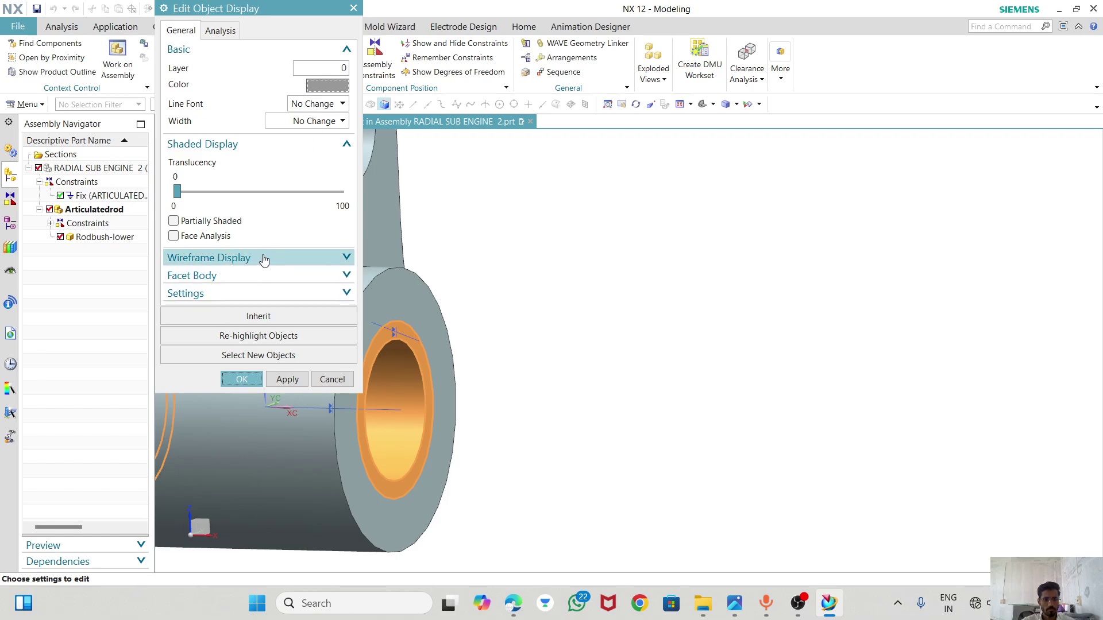
{"action": "middle_click", "coordinate": [320, 92]}
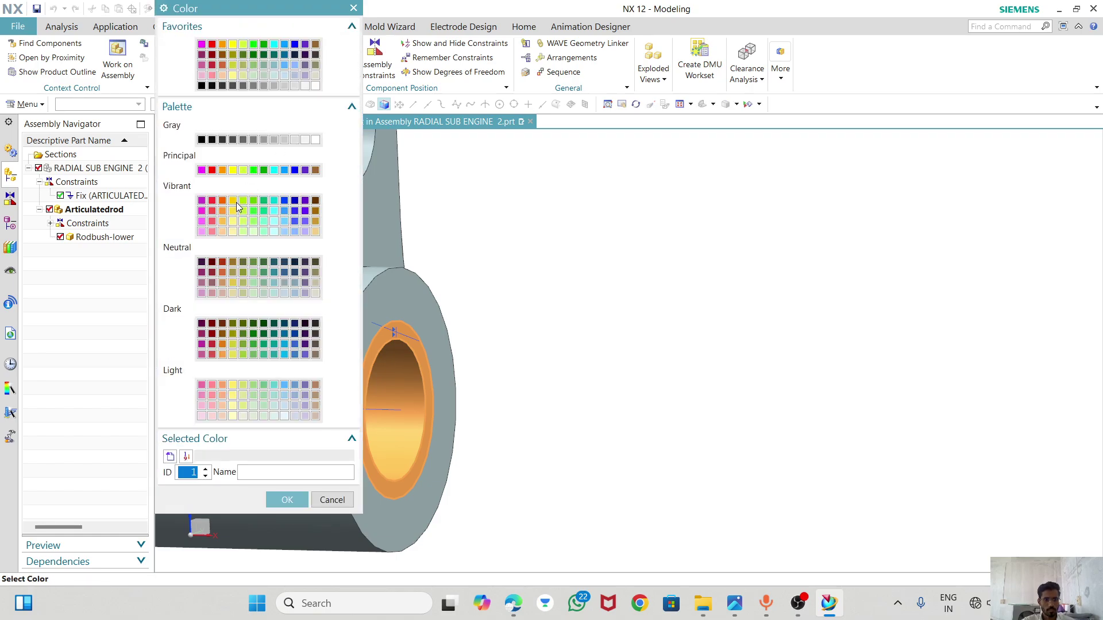
{"action": "left_click", "coordinate": [253, 170]}
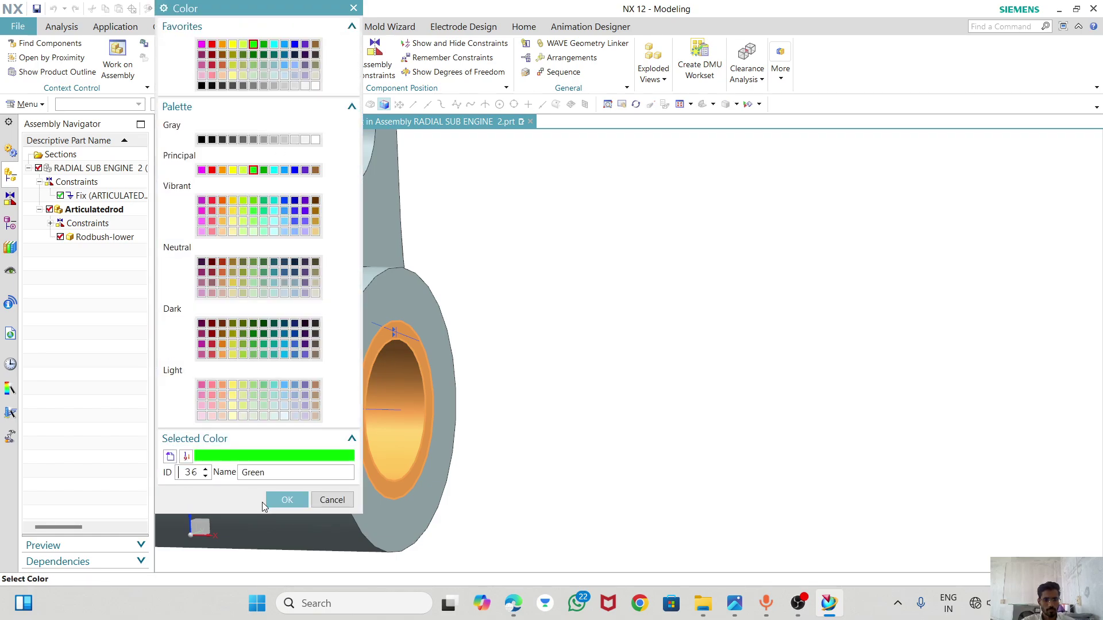
{"action": "left_click", "coordinate": [282, 500]}
{"action": "left_click", "coordinate": [242, 379]}
- Start adding another component to the articulated rod and choose the Rodbush-lower part from the Radial Engine folder
{"action": "scroll", "coordinate": [640, 414], "scroll_direction": "down", "scroll_amount": 3}
{"action": "middle_click_drag", "start_coordinate": [633, 425], "coordinate": [600, 460]}
{"action": "scroll", "coordinate": [578, 435], "scroll_direction": "down", "scroll_amount": 3}
{"action": "scroll", "coordinate": [601, 257], "scroll_direction": "up", "scroll_amount": 5}
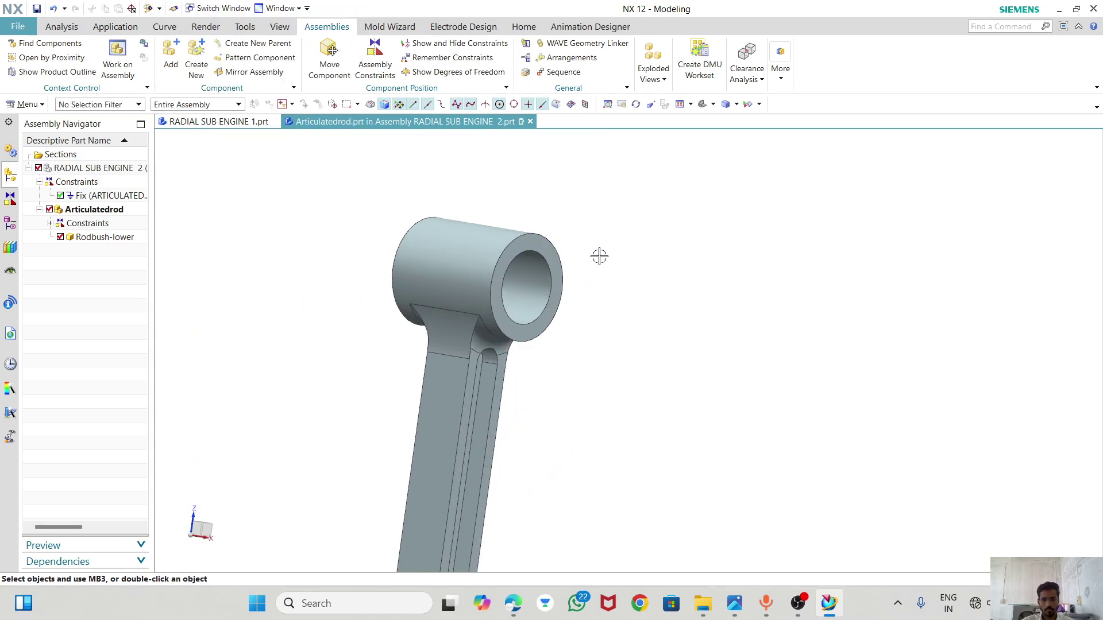
{"action": "middle_click_drag", "start_coordinate": [526, 204], "coordinate": [498, 231]}
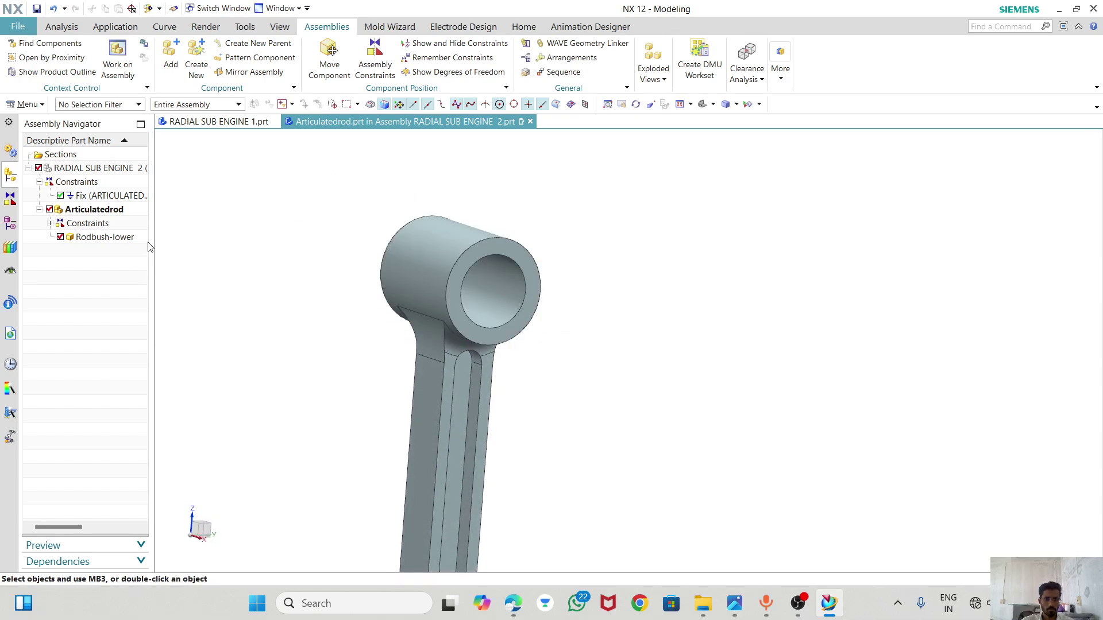
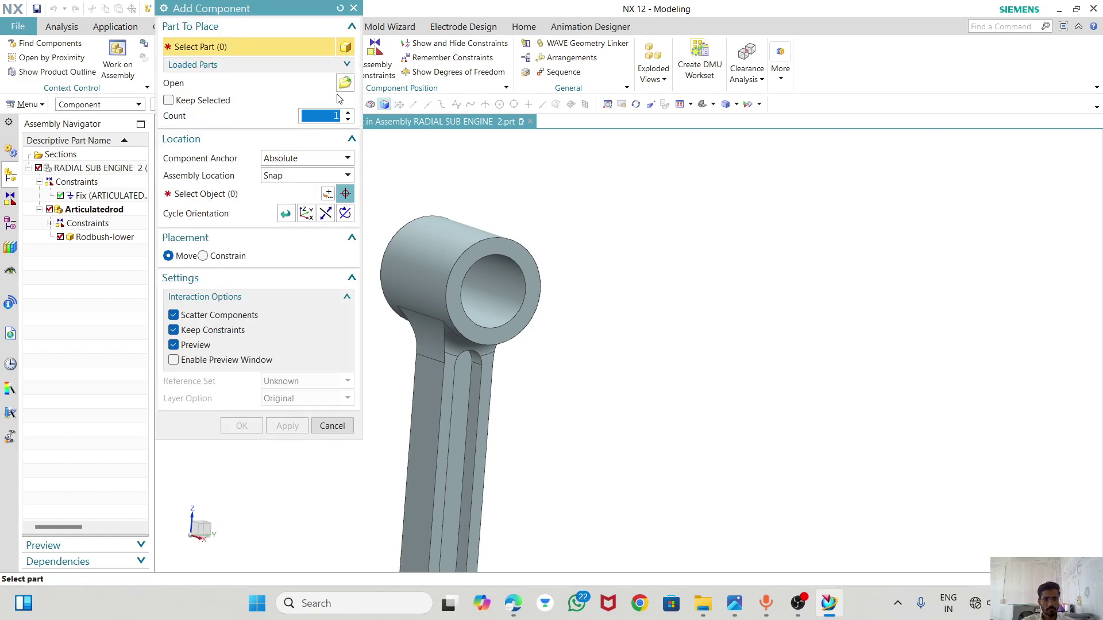
{"action": "left_click", "coordinate": [343, 83]}
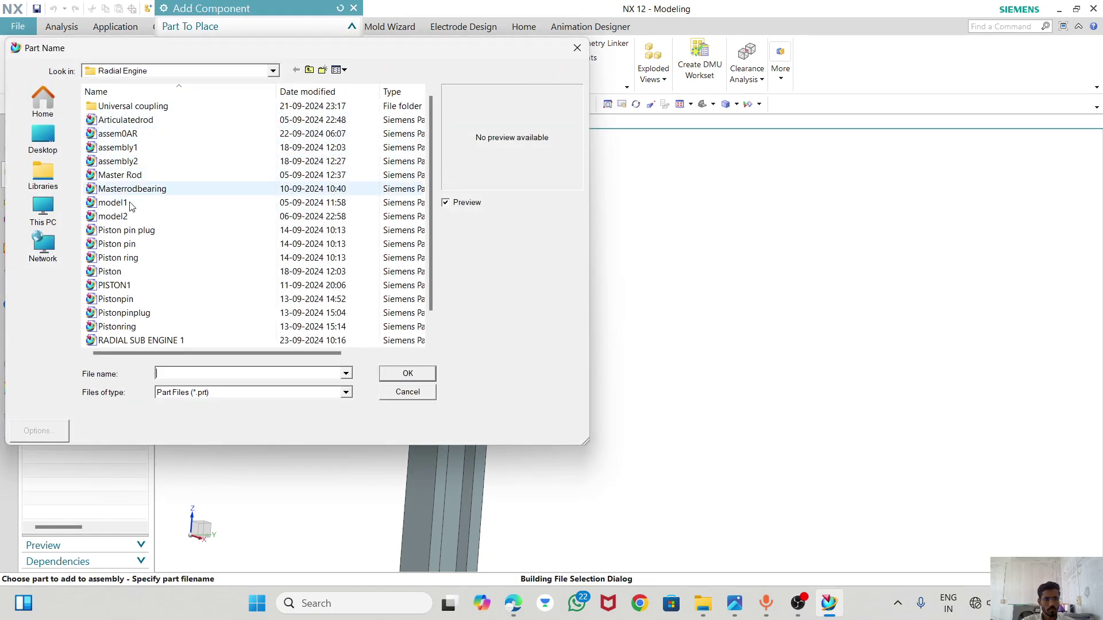
{"action": "scroll", "coordinate": [129, 305], "scroll_direction": "down", "scroll_amount": 1}
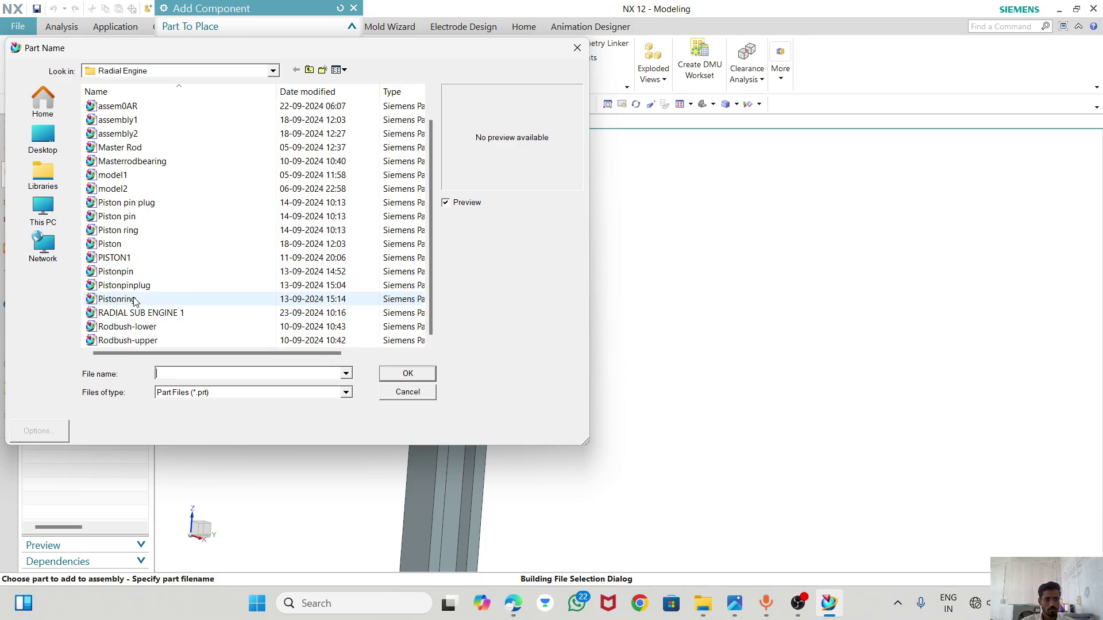
{"action": "left_click", "coordinate": [132, 328]}
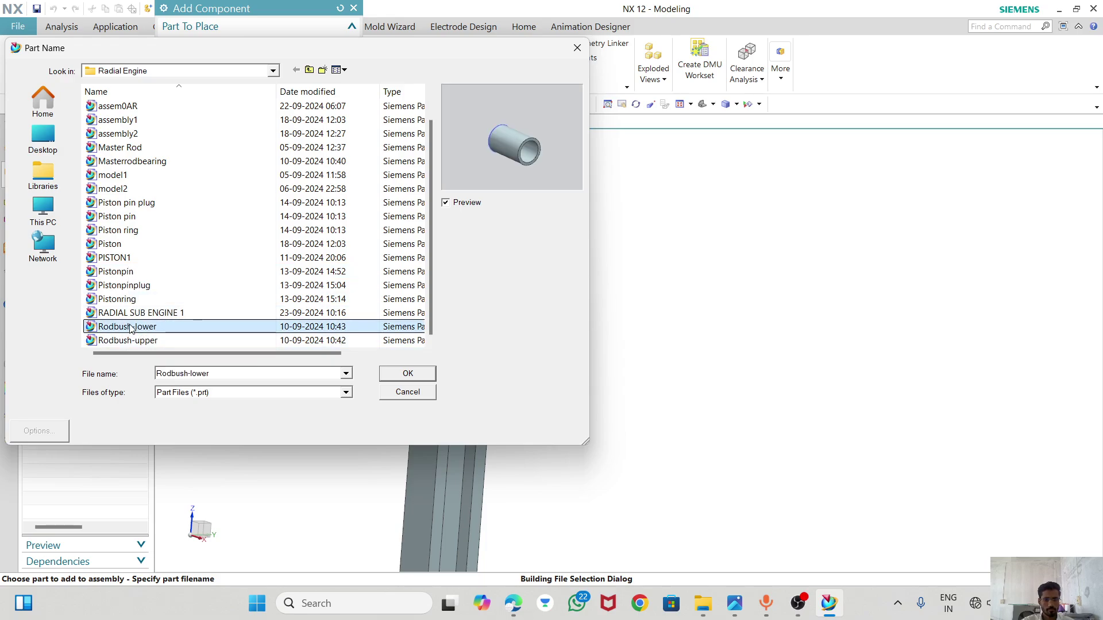
{"action": "key", "text": "Down"}
{"action": "key", "text": "Up"}
{"action": "key", "text": "Down"}
{"action": "key", "text": "Up"}
{"action": "left_click", "coordinate": [408, 373]}
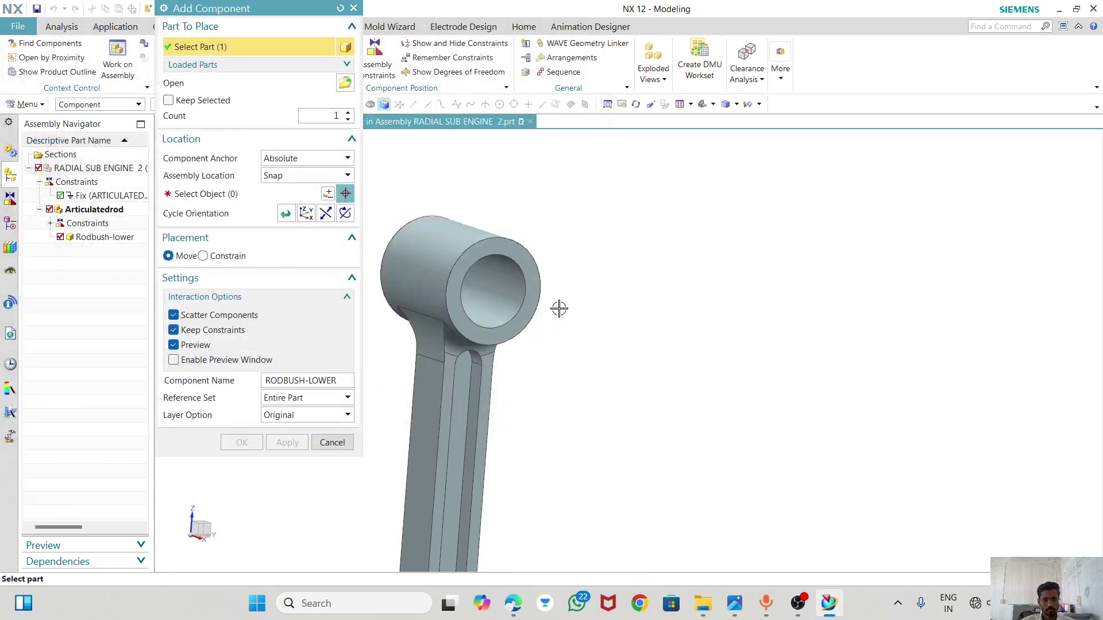
{"action": "scroll", "coordinate": [569, 255], "scroll_direction": "up", "scroll_amount": 4}
{"action": "scroll", "coordinate": [537, 461], "scroll_direction": "down", "scroll_amount": 2}
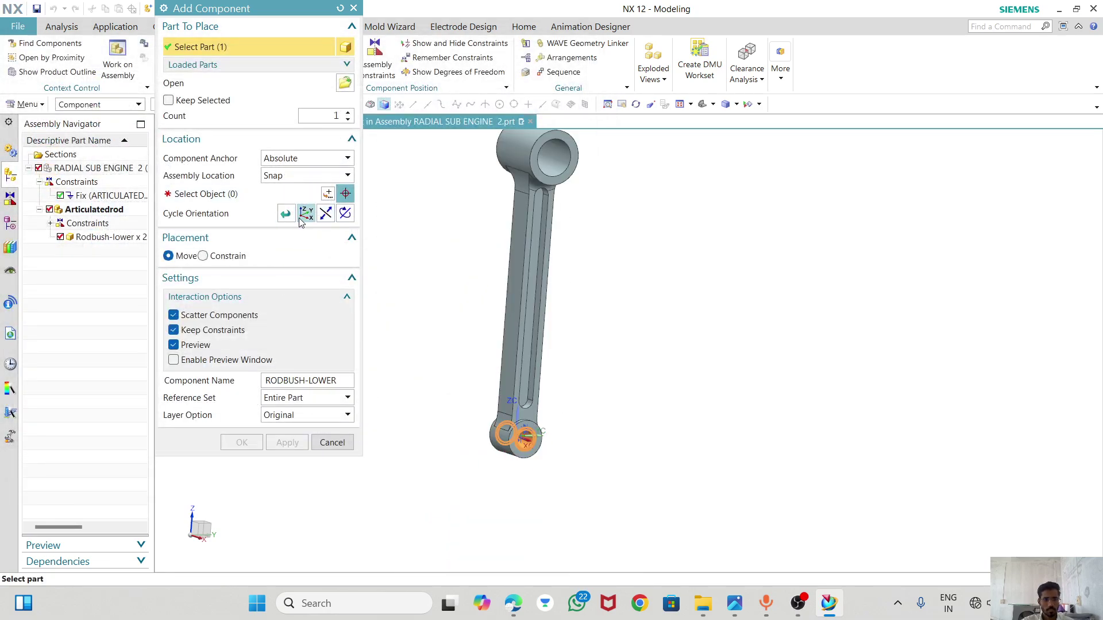
{"action": "left_click", "coordinate": [327, 193]}
{"action": "left_click", "coordinate": [286, 238]}
{"action": "mouse_move", "coordinate": [615, 362]}
{"action": "middle_mouse_down"}
{"action": "mouse_move", "coordinate": [644, 349]}
{"action": "mouse_move", "coordinate": [630, 358]}
{"action": "middle_mouse_up"}
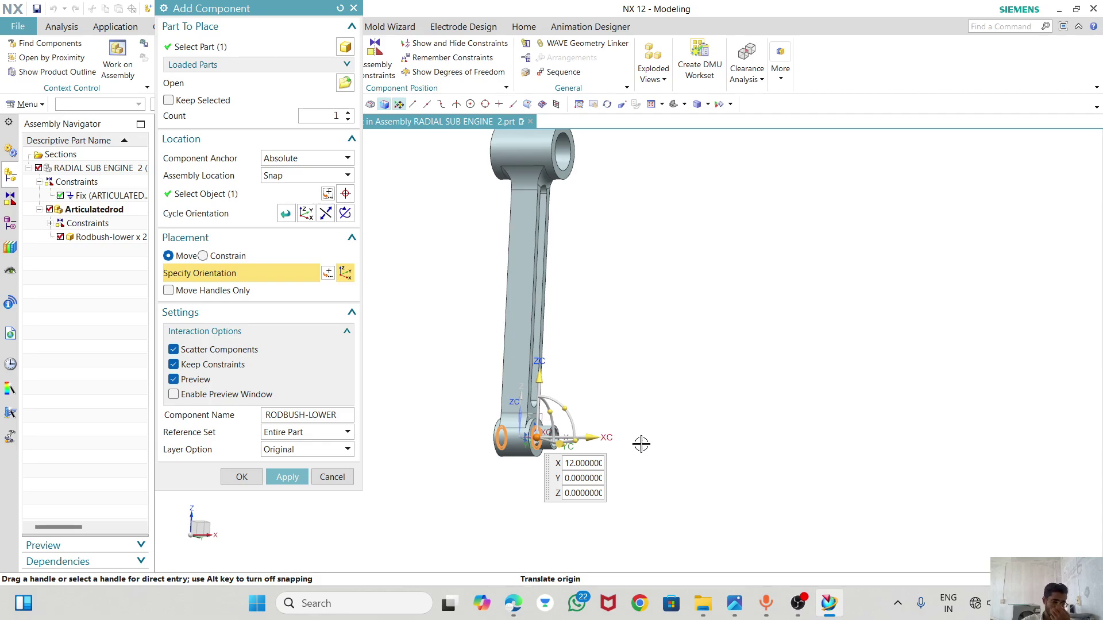
{"action": "left_click_drag", "start_coordinate": [597, 437], "coordinate": [653, 443]}
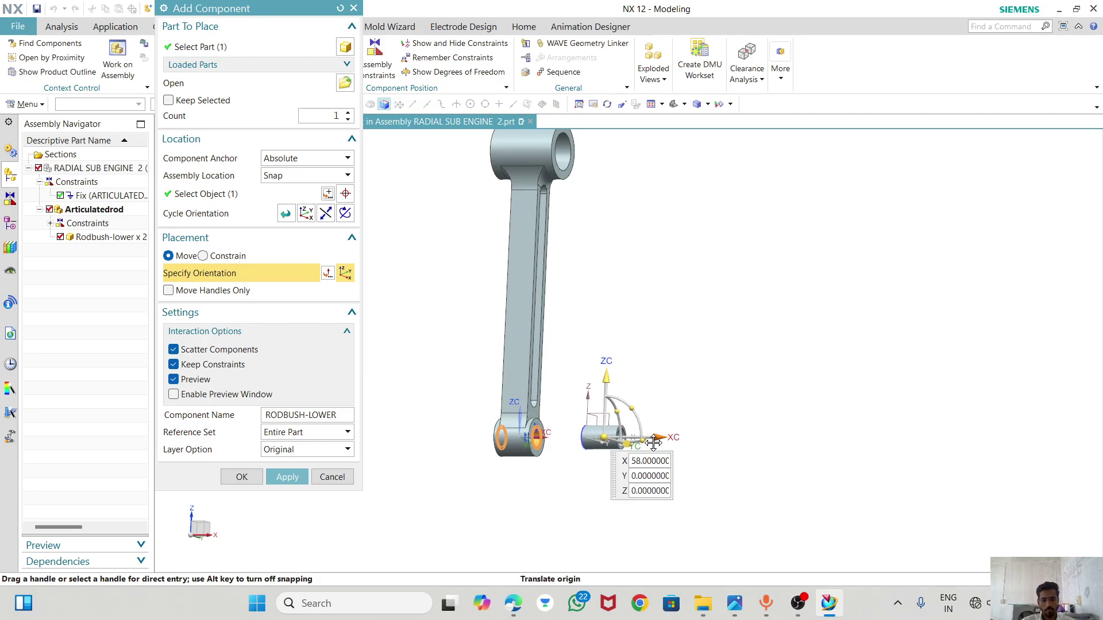
{"action": "left_click", "coordinate": [338, 477]}
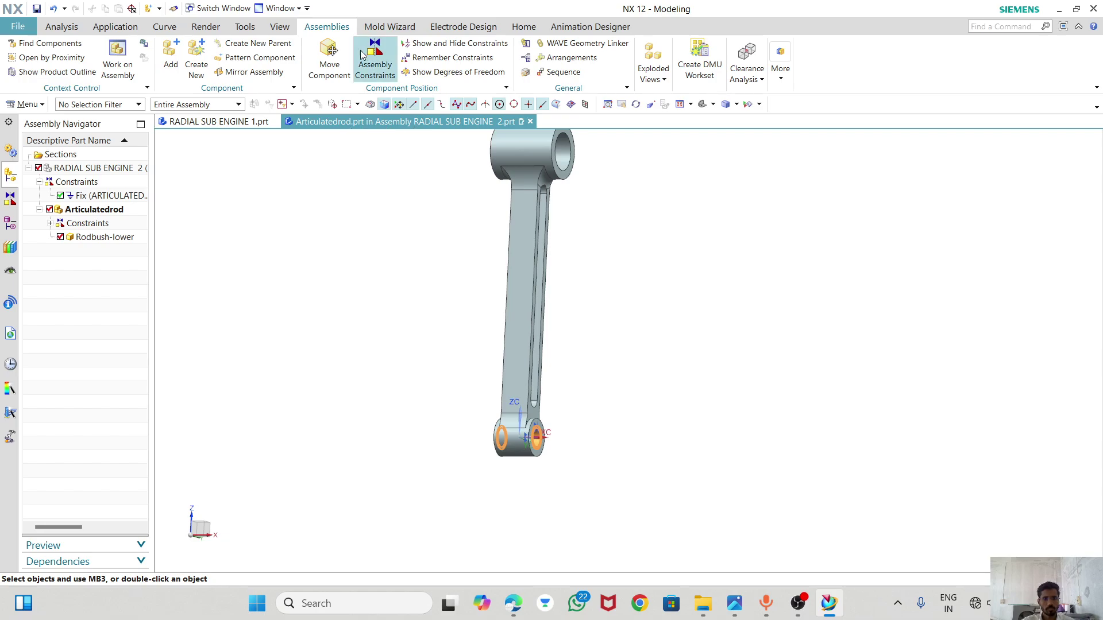
- Start adding a component to the articulated rod and choose the Rodbush-upper part from the Radial Engine folder
{"action": "left_click", "coordinate": [170, 55]}
{"action": "left_click", "coordinate": [347, 81]}
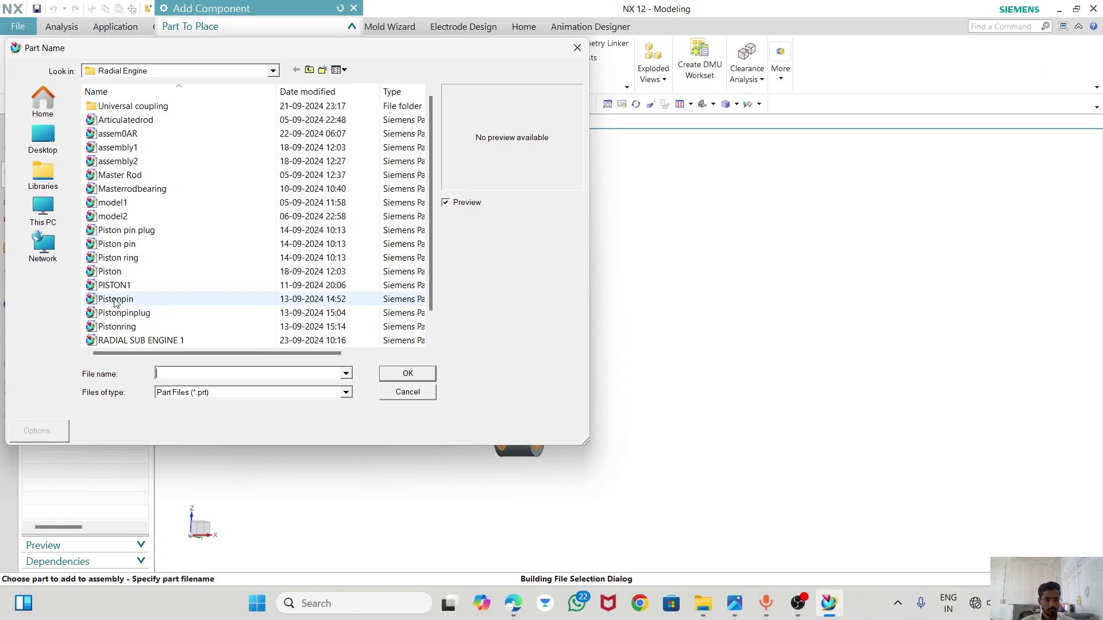
{"action": "scroll", "coordinate": [116, 303], "scroll_direction": "down", "scroll_amount": 1}
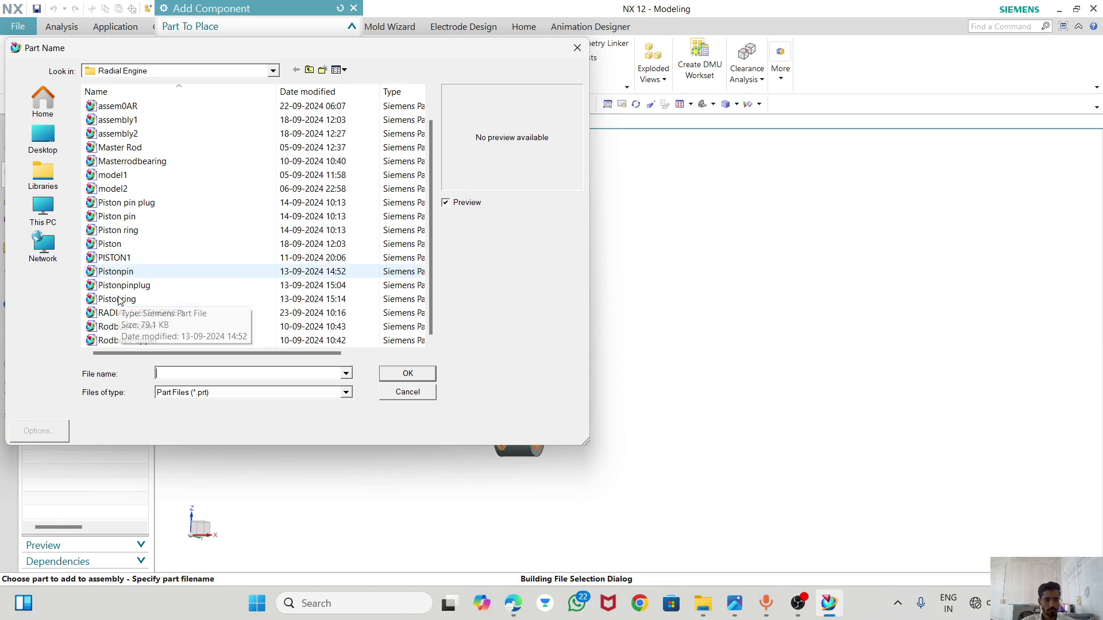
{"action": "left_click", "coordinate": [139, 341]}
{"action": "left_click", "coordinate": [392, 376]}
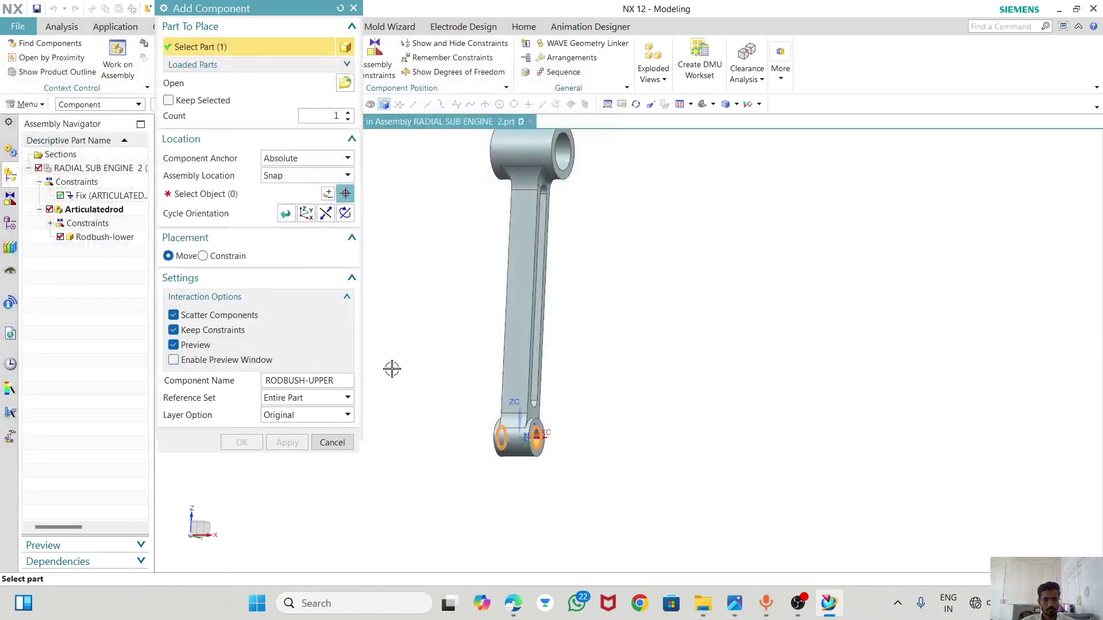
- Place the upper rod bush beside the rod's upper boss at about X 70, Y 0, Z 180 and accept the component
{"action": "left_click", "coordinate": [328, 194]}
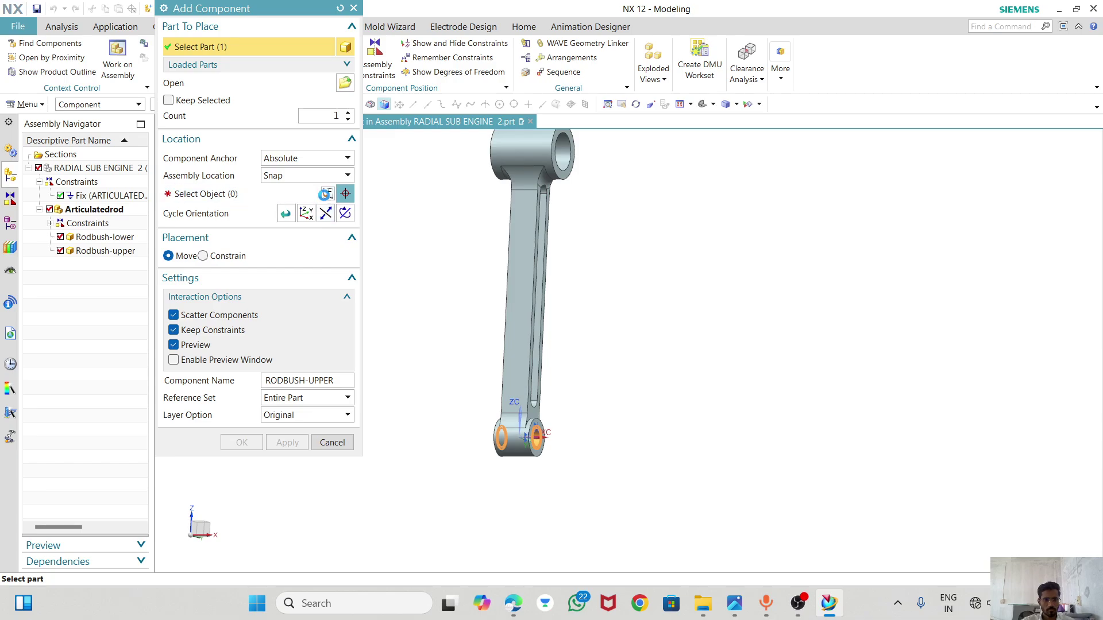
{"action": "left_click", "coordinate": [290, 240]}
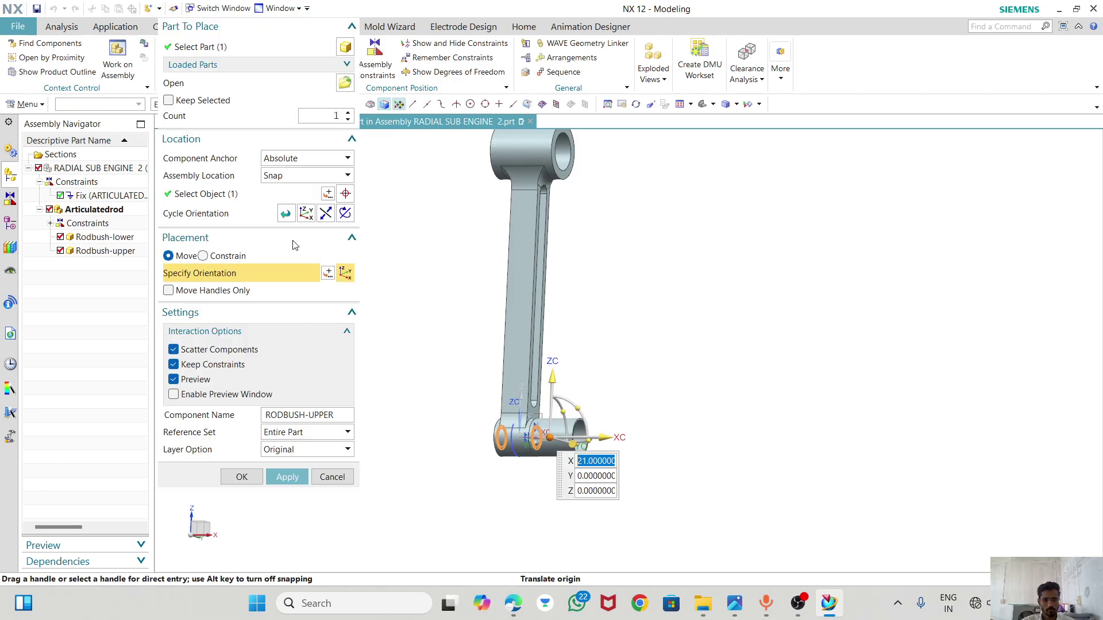
{"action": "left_click_drag", "start_coordinate": [560, 298], "coordinate": [666, 154]}
{"action": "middle_click_drag", "start_coordinate": [667, 172], "coordinate": [400, 326]}
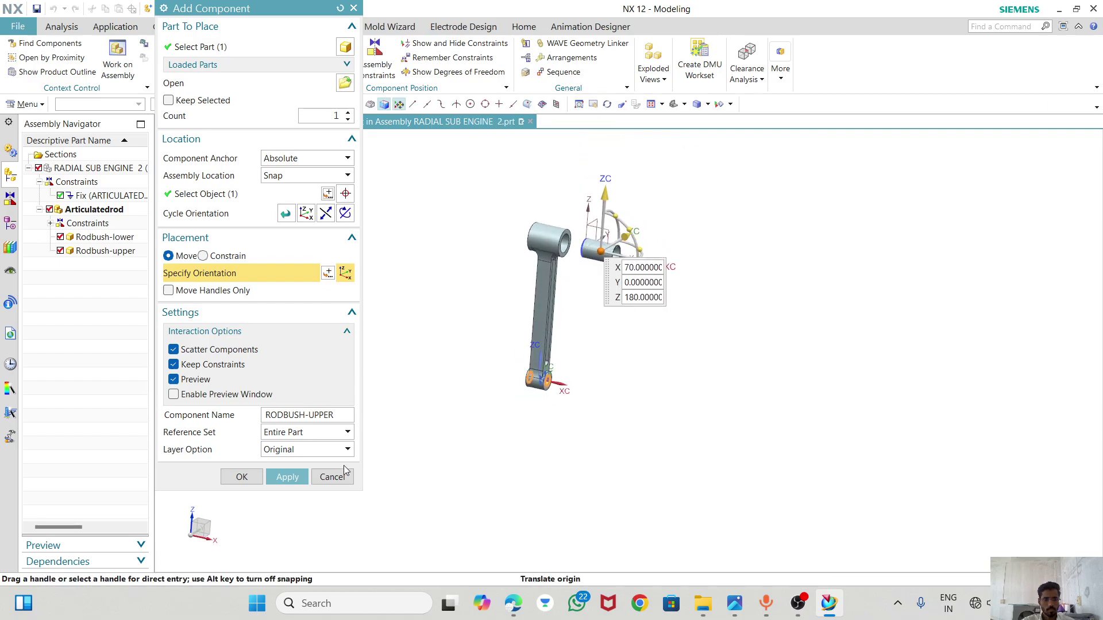
{"action": "left_click", "coordinate": [204, 256]}
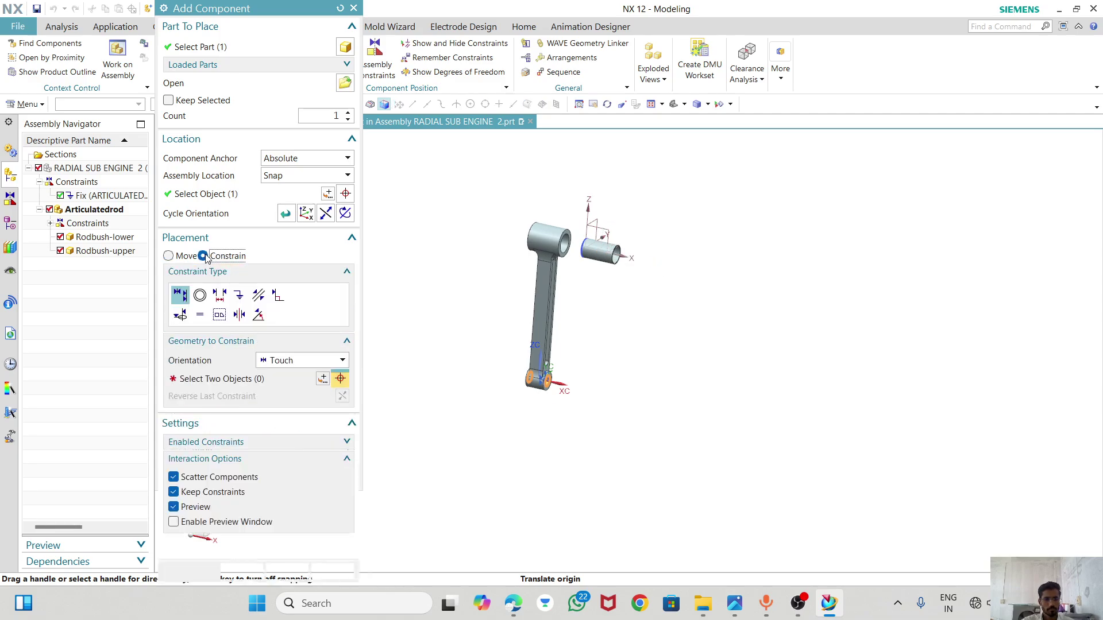
{"action": "left_click", "coordinate": [310, 361]}
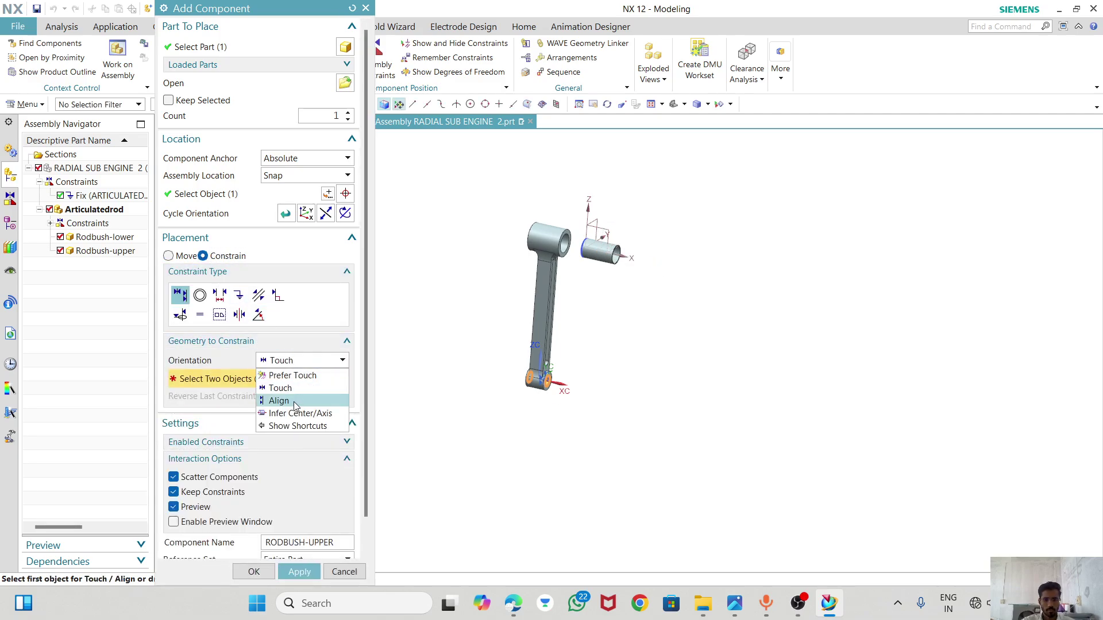
{"action": "left_click", "coordinate": [496, 370]}
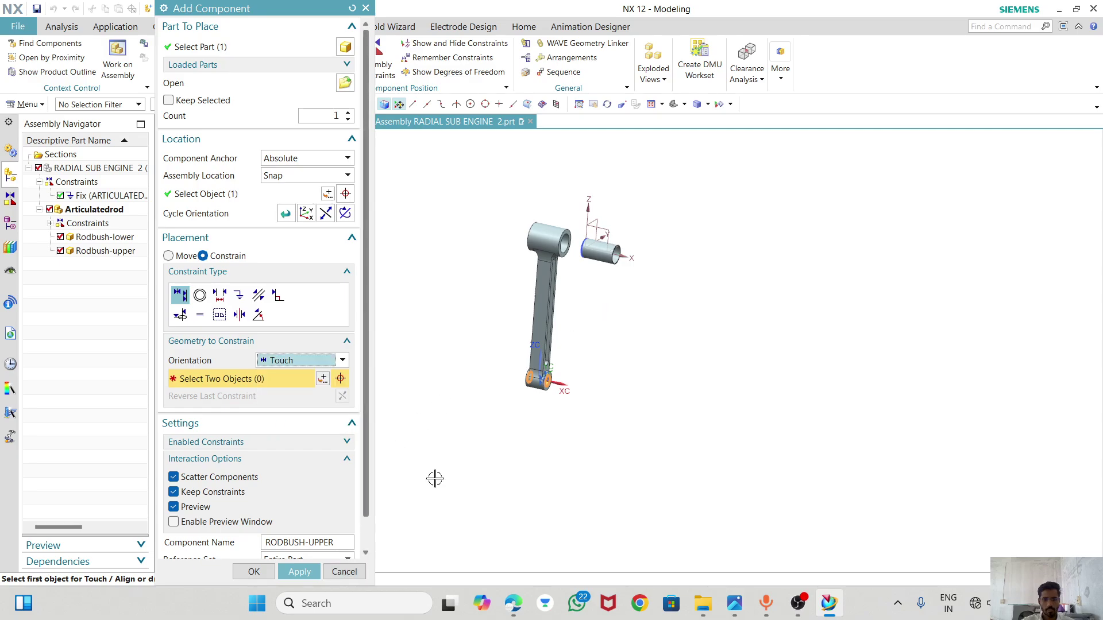
{"action": "left_click", "coordinate": [254, 572]}
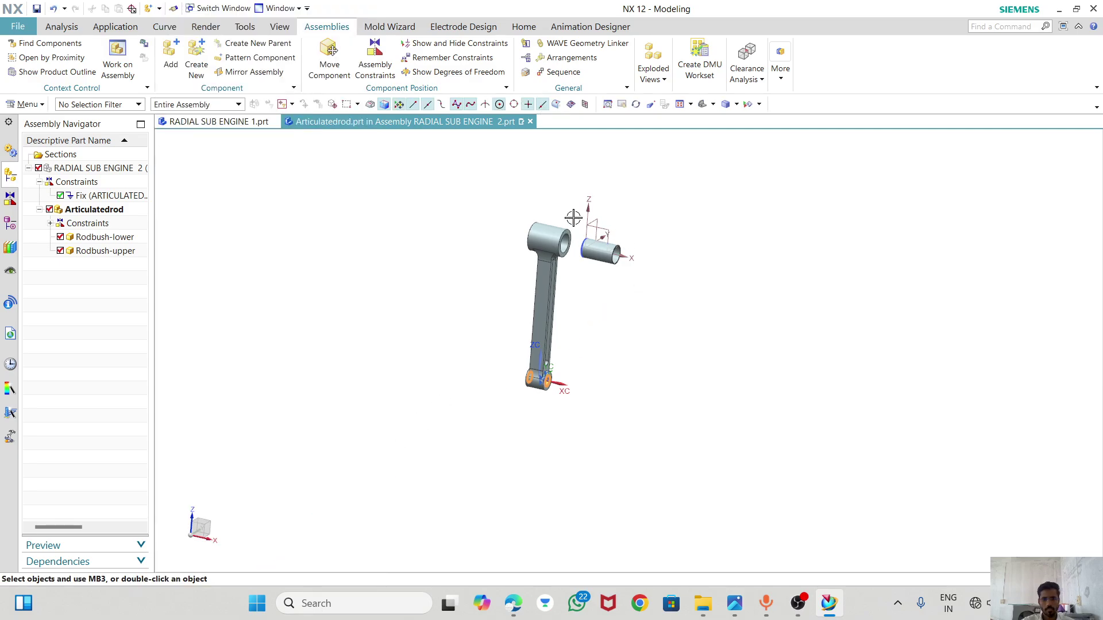
- Make the upper rod bush the work part and hide its datum coordinate system and sketch
{"action": "double_click", "coordinate": [599, 248]}
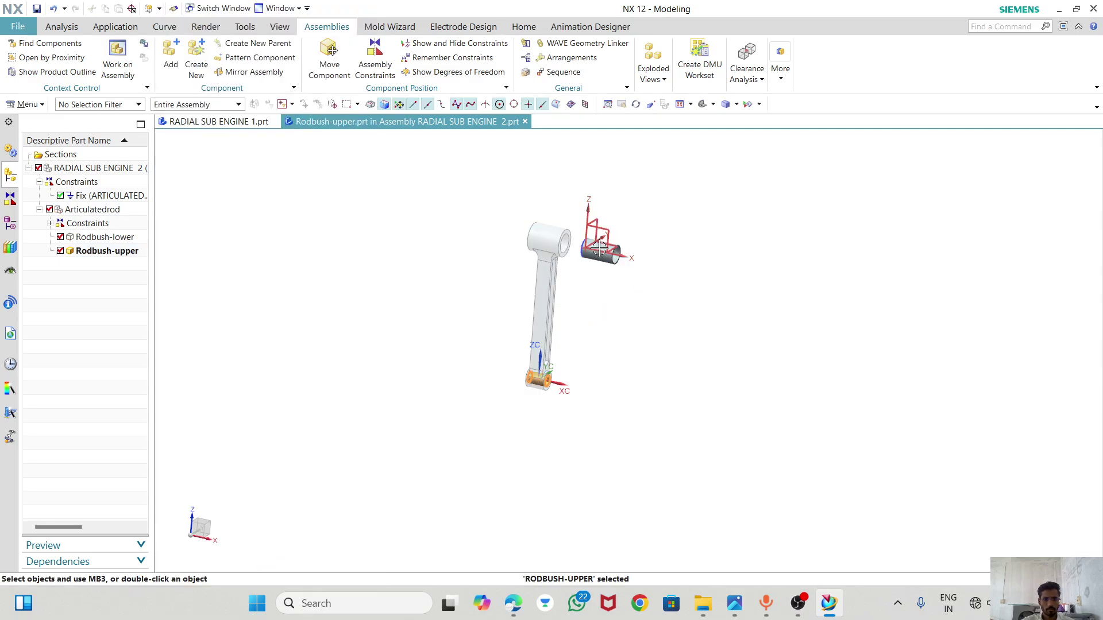
{"action": "left_click", "coordinate": [11, 223]}
{"action": "right_click", "coordinate": [102, 188]}
{"action": "key", "text": "Escape"}
{"action": "right_click", "coordinate": [115, 197]}
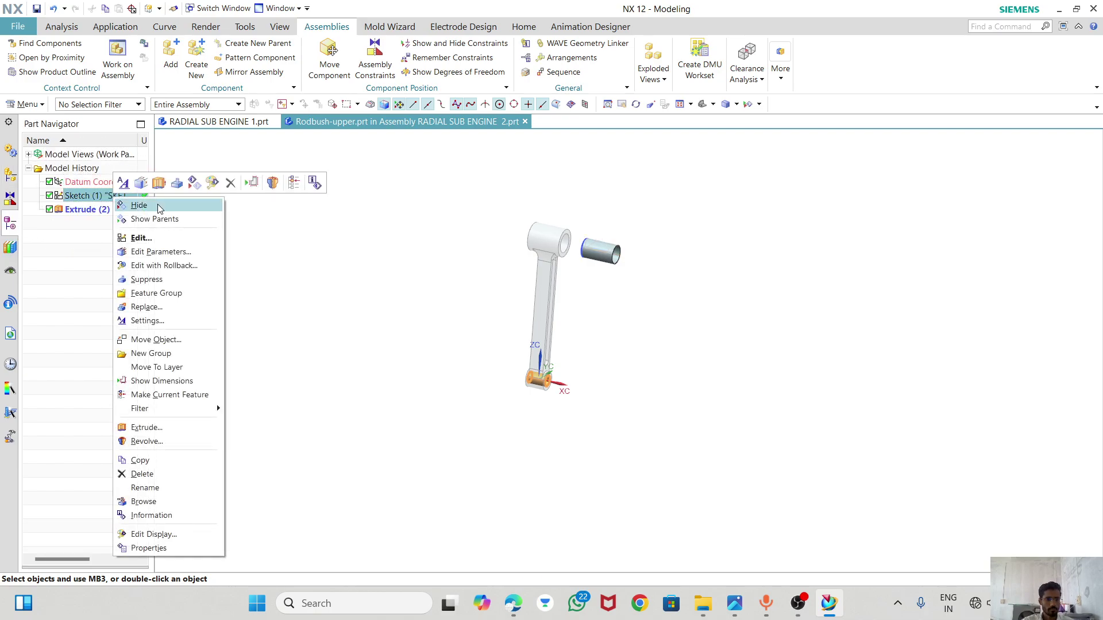
{"action": "left_click", "coordinate": [159, 207]}
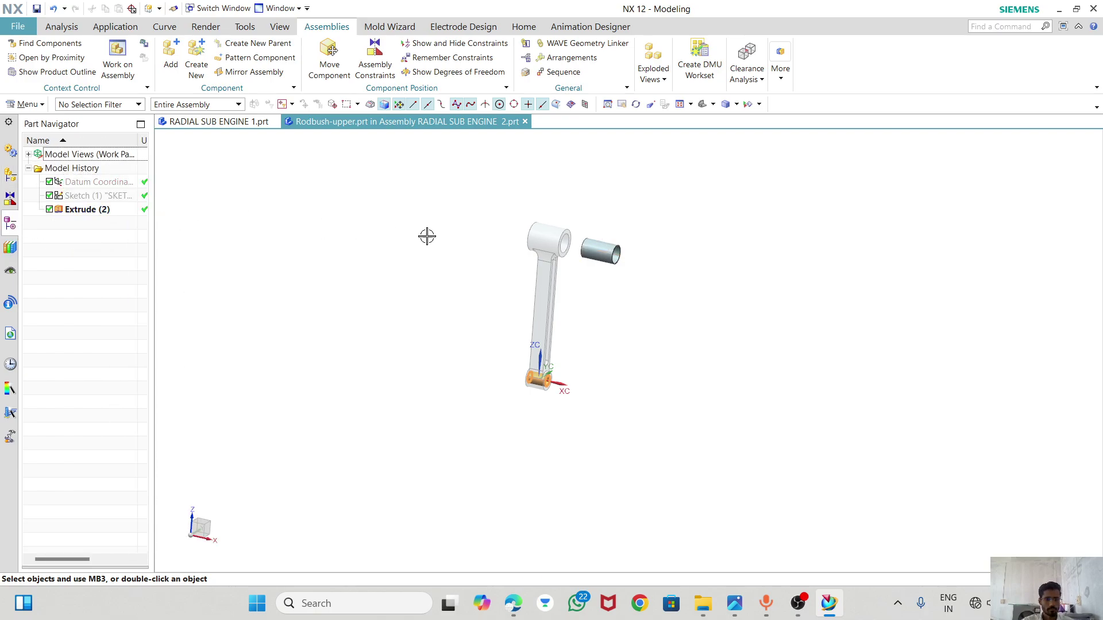
- Make the RADIAL SUB ENGINE 2 assembly the work part
{"action": "left_click", "coordinate": [12, 177]}
{"action": "double_click", "coordinate": [96, 168]}
{"action": "scroll", "coordinate": [586, 230], "scroll_direction": "down", "scroll_amount": 2}
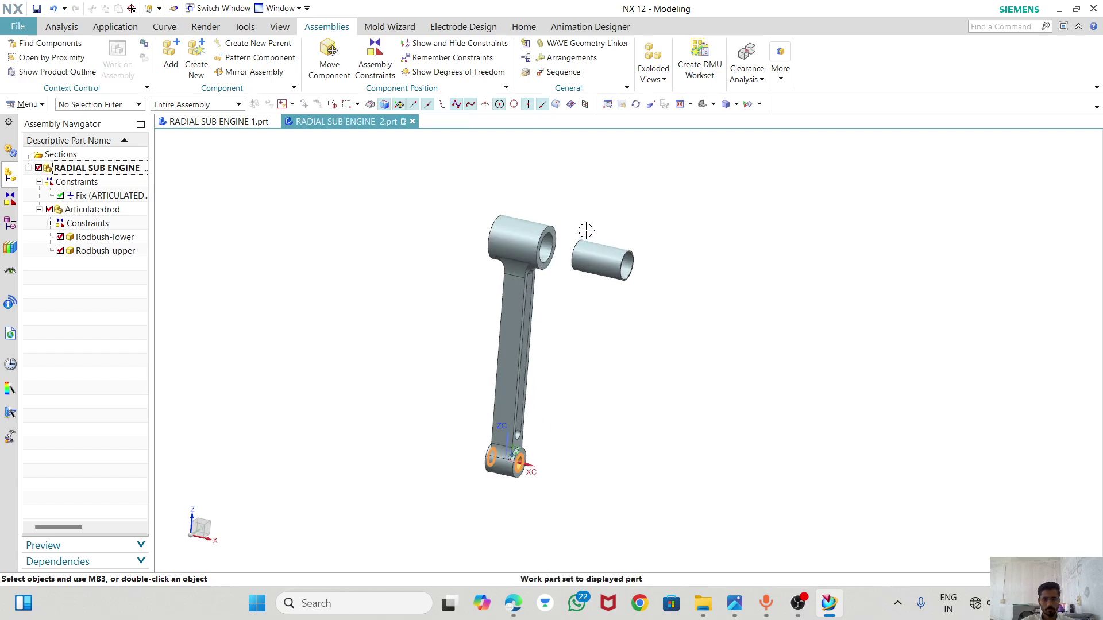
{"action": "scroll", "coordinate": [585, 230], "scroll_direction": "down", "scroll_amount": 2}
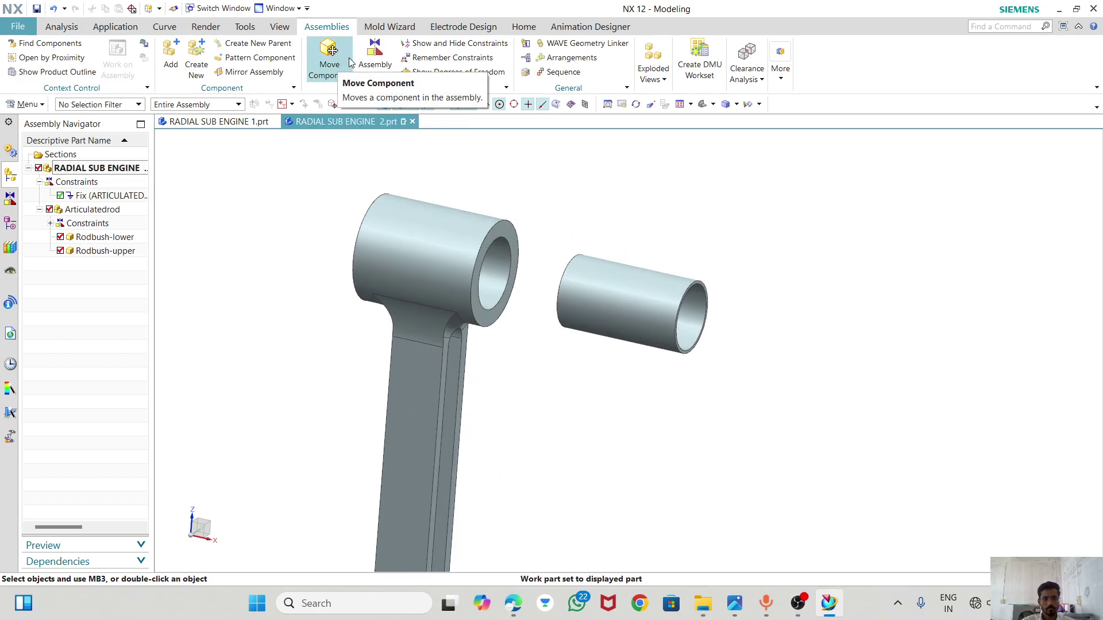
{"action": "left_click", "coordinate": [375, 56]}
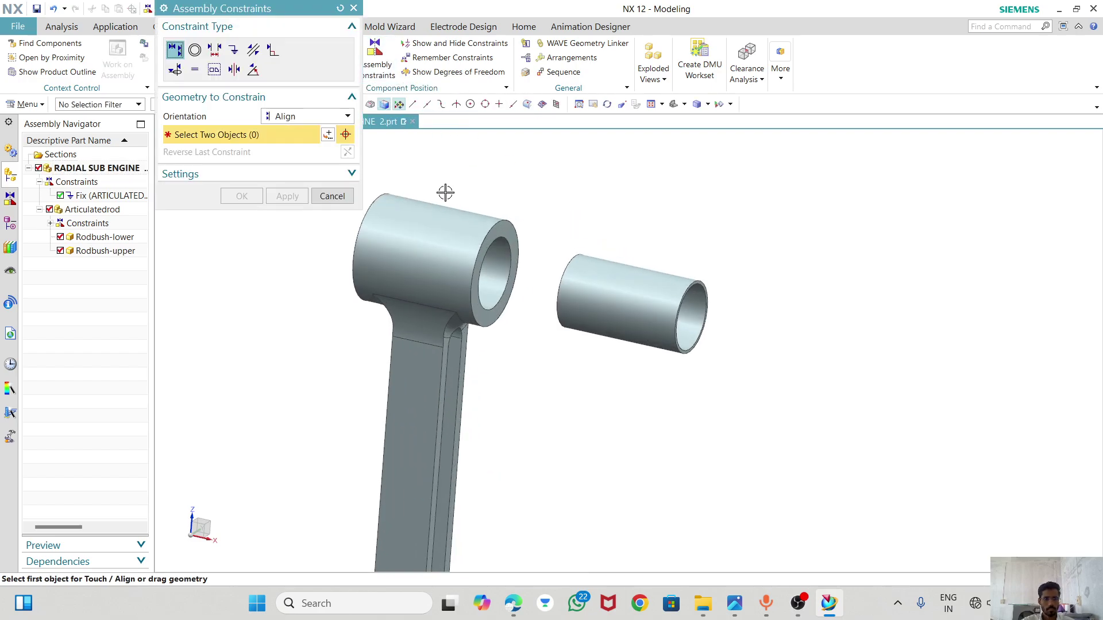
{"action": "left_click", "coordinate": [290, 116]}
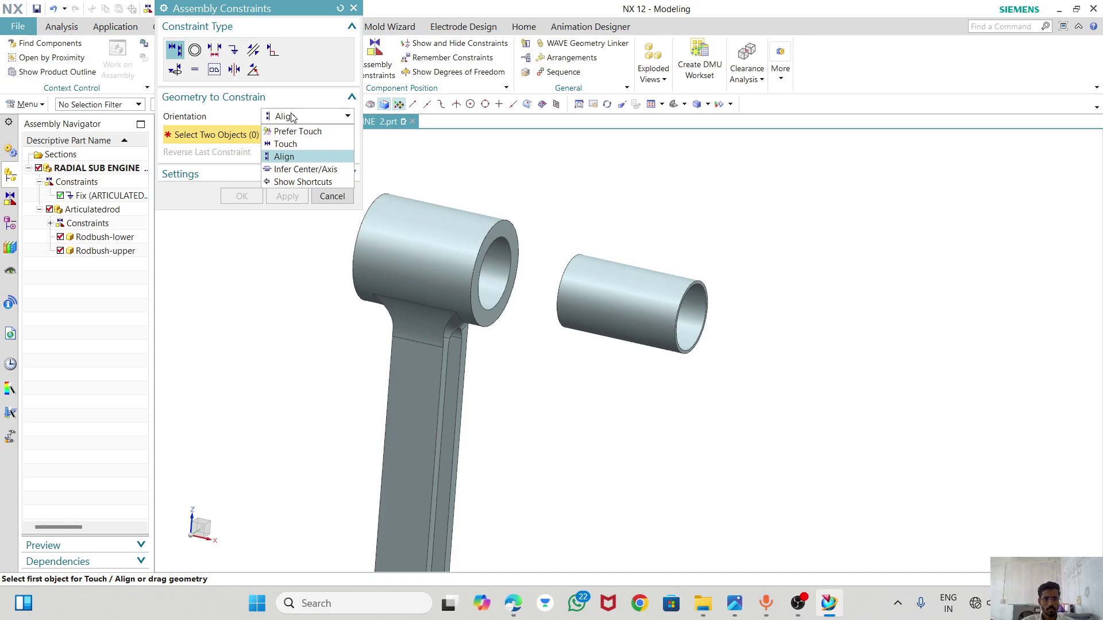
{"action": "left_click", "coordinate": [298, 169]}
{"action": "left_click", "coordinate": [643, 304]}
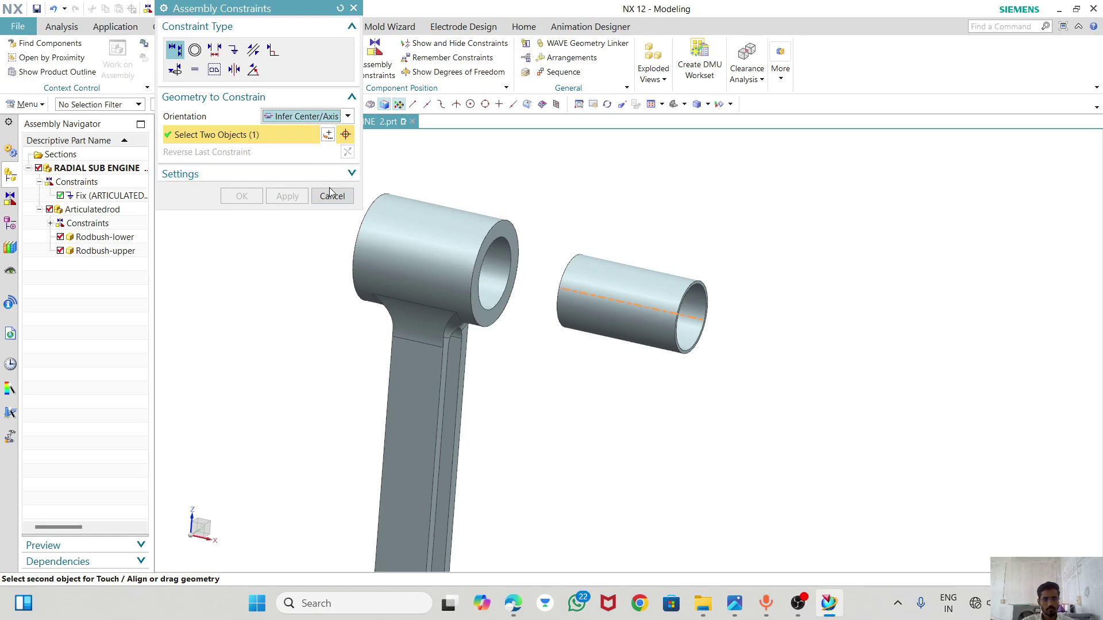
{"action": "left_click", "coordinate": [339, 9]}
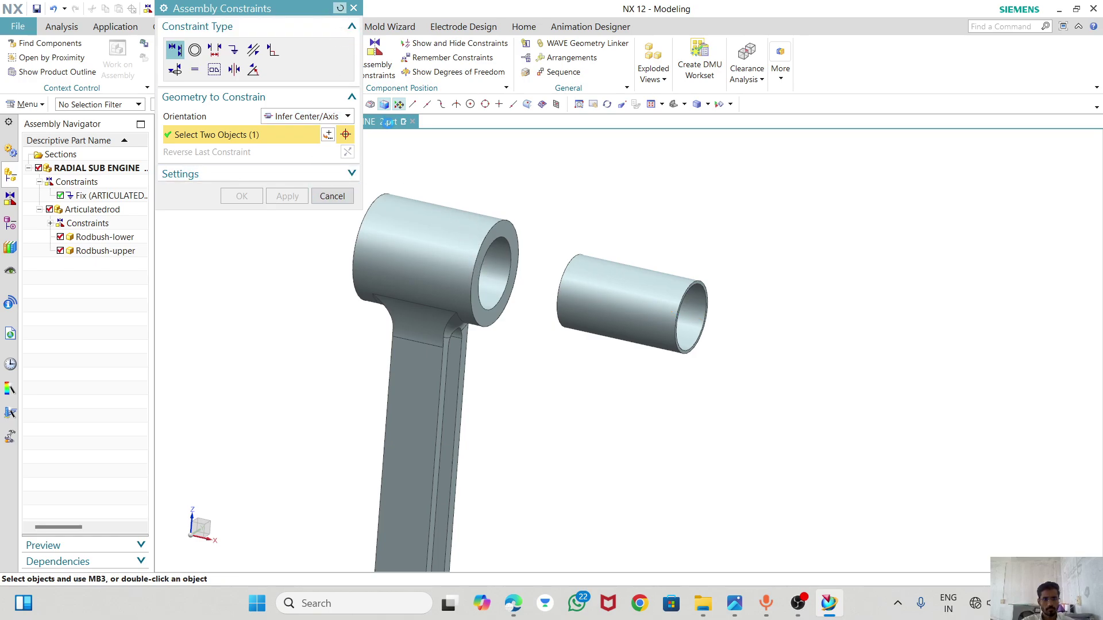
{"action": "left_click", "coordinate": [320, 116]}
{"action": "left_click", "coordinate": [311, 169]}
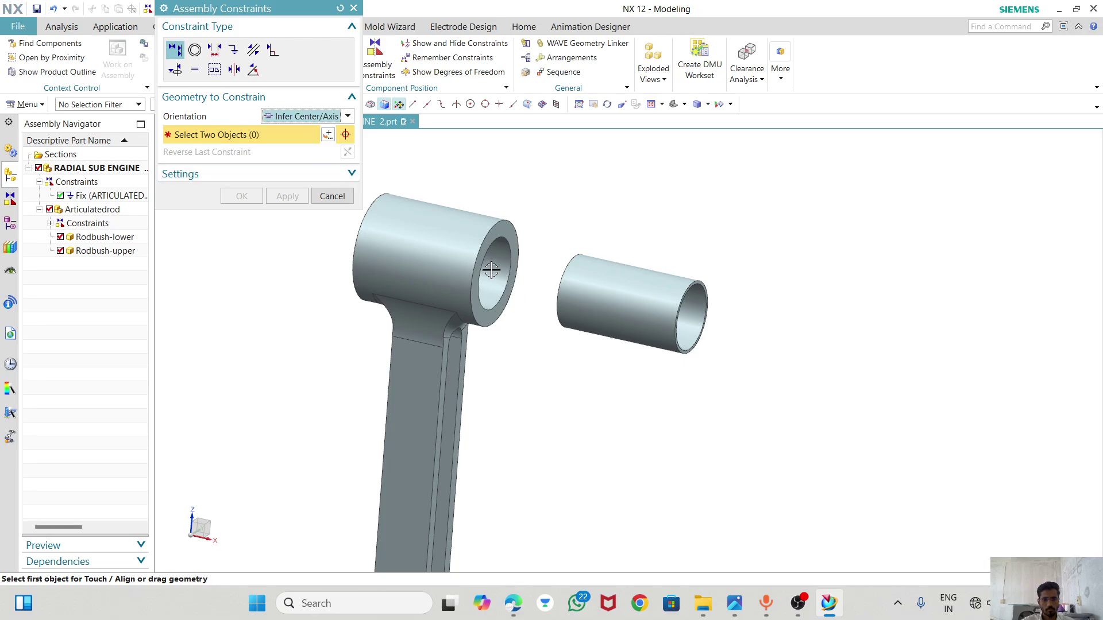
{"action": "left_click", "coordinate": [597, 295]}
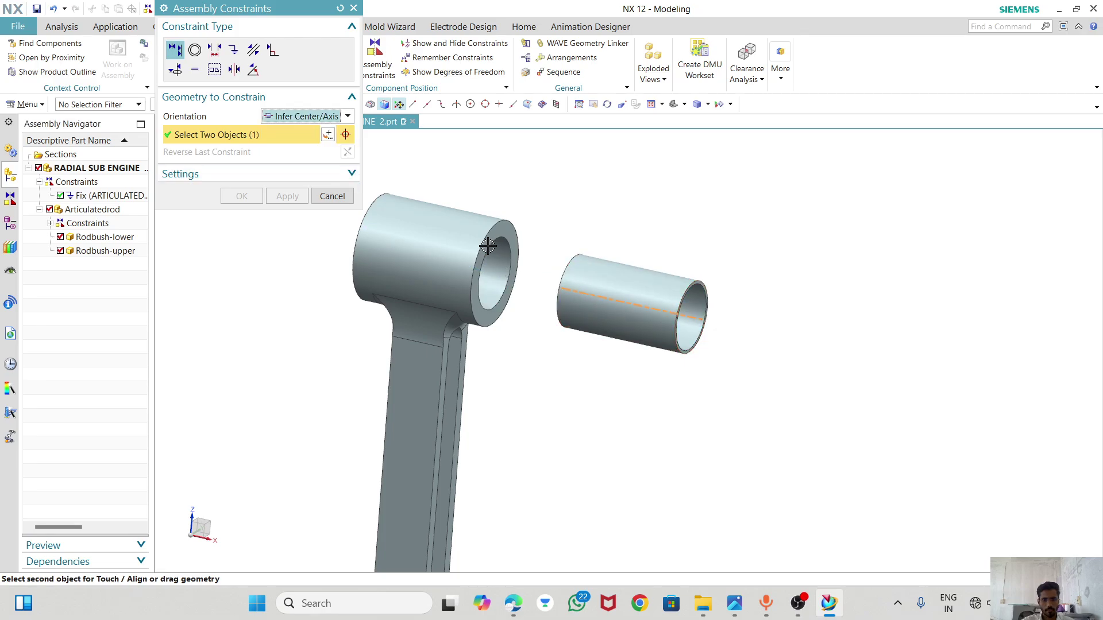
{"action": "scroll", "coordinate": [481, 241], "scroll_direction": "down", "scroll_amount": 2}
{"action": "mouse_move", "coordinate": [569, 293]}
{"action": "middle_mouse_down"}
{"action": "mouse_move", "coordinate": [592, 285]}
{"action": "mouse_move", "coordinate": [561, 291]}
{"action": "mouse_move", "coordinate": [571, 293]}
{"action": "middle_mouse_up"}
{"action": "left_click", "coordinate": [334, 196]}
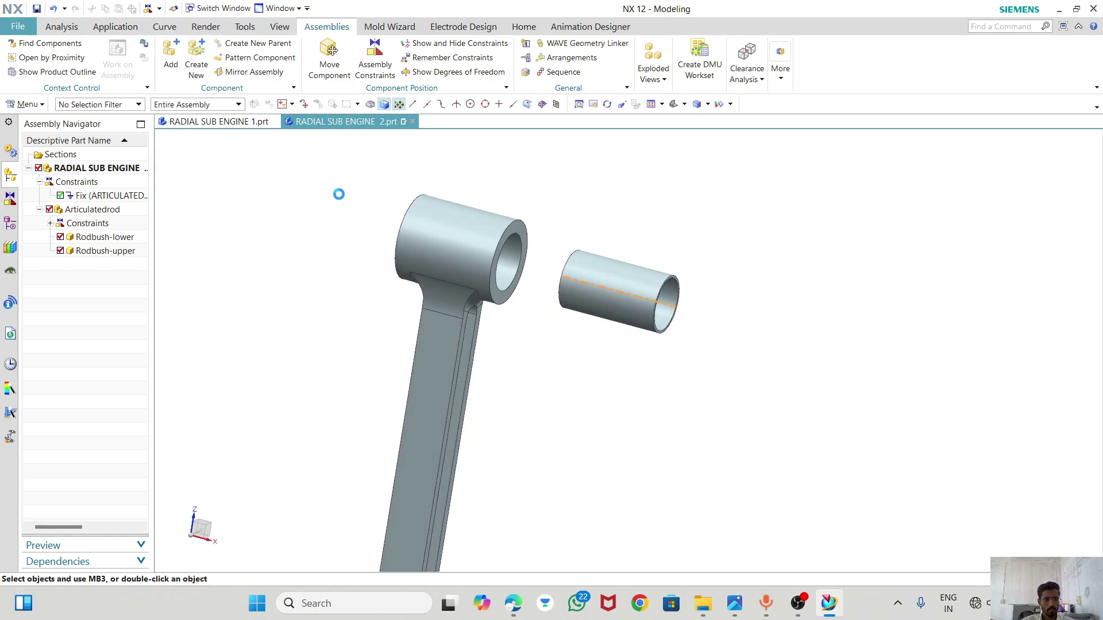
- Expand the articulated rod's constraints and check which components the Fix constraint covers
{"action": "left_click", "coordinate": [50, 223]}
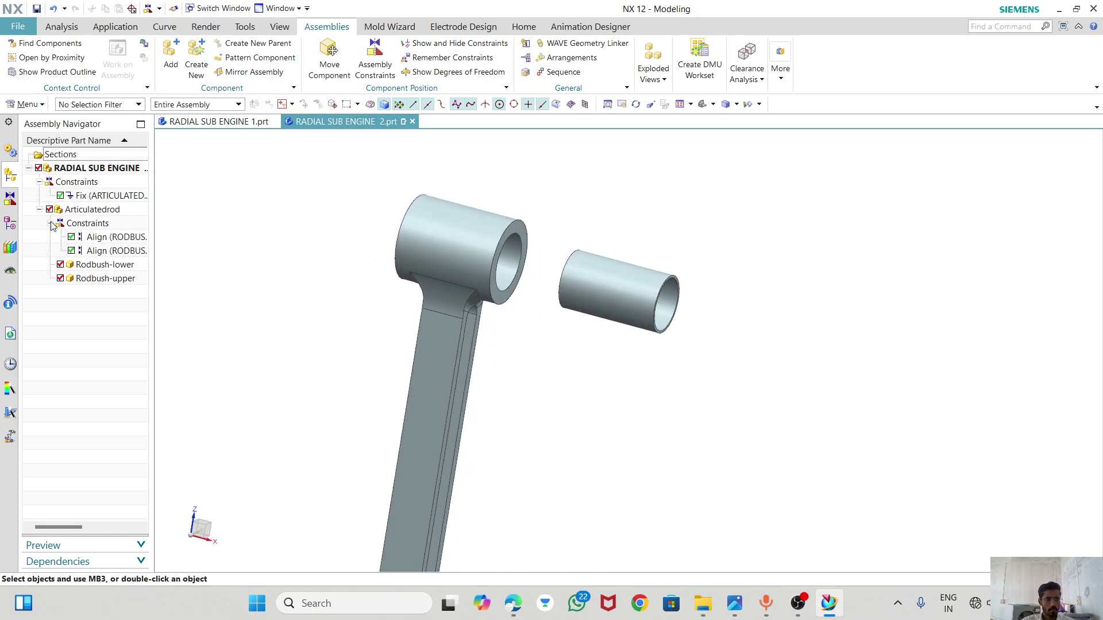
{"action": "left_click", "coordinate": [88, 195]}
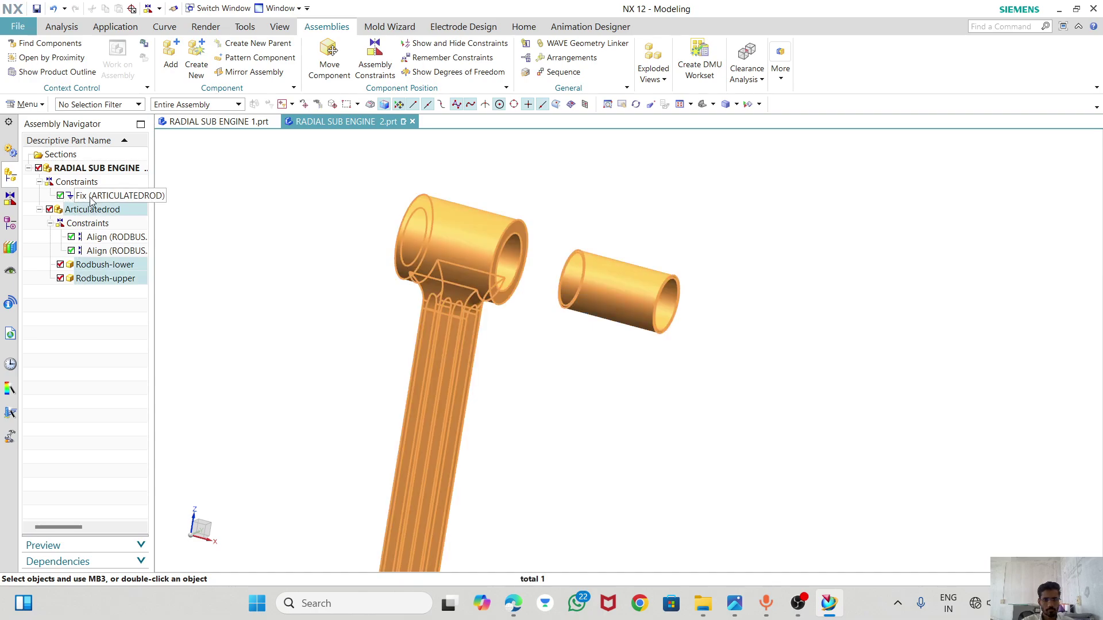
{"action": "left_click", "coordinate": [308, 300]}
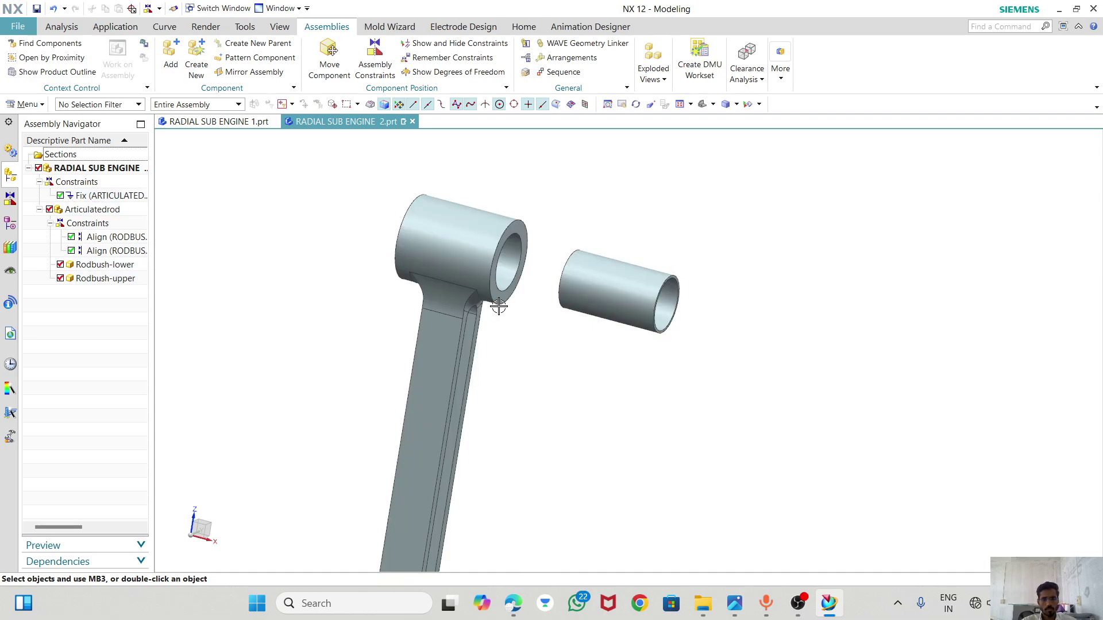
- Move the upper rod bush along the X axis to the opposite side of the rod's upper boss, at about X -48
{"action": "left_click", "coordinate": [568, 287]}
{"action": "middle_click_drag", "start_coordinate": [574, 290], "coordinate": [594, 296]}
{"action": "left_click", "coordinate": [555, 291]}
{"action": "left_click", "coordinate": [585, 287]}
{"action": "left_click", "coordinate": [325, 66]}
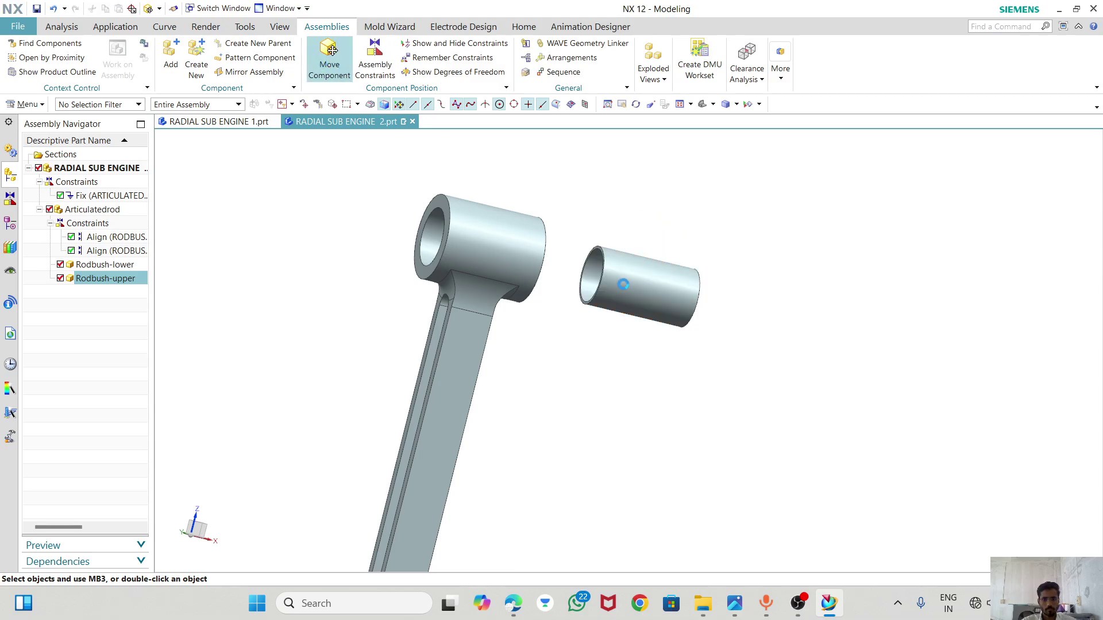
{"action": "left_click", "coordinate": [621, 281]}
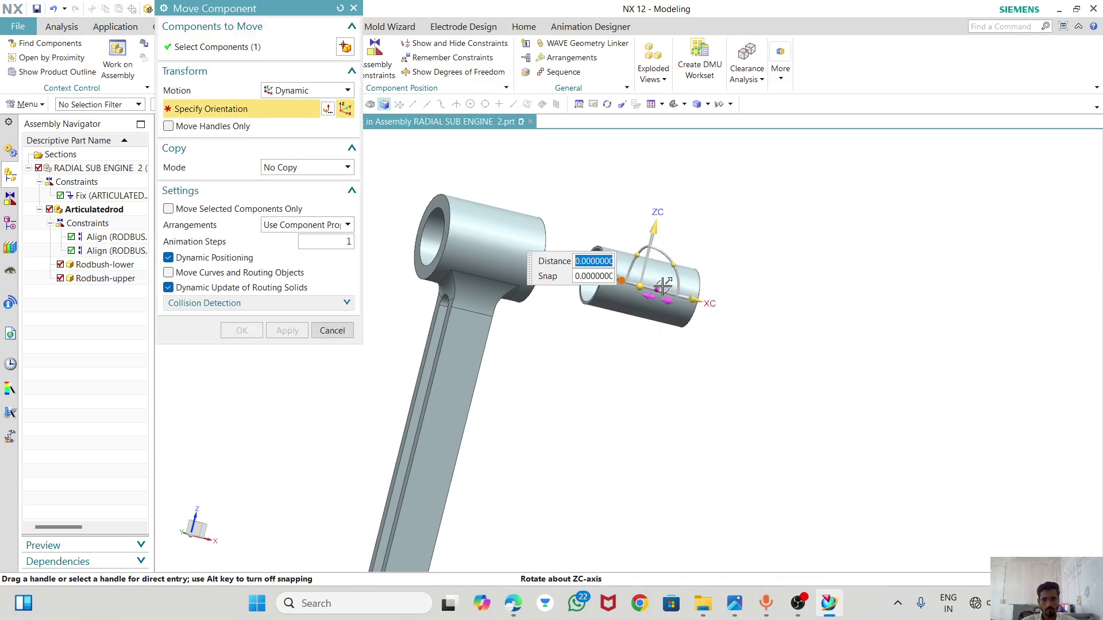
{"action": "middle_click_drag", "start_coordinate": [707, 293], "coordinate": [698, 297]}
{"action": "left_click_drag", "start_coordinate": [696, 298], "coordinate": [382, 293]}
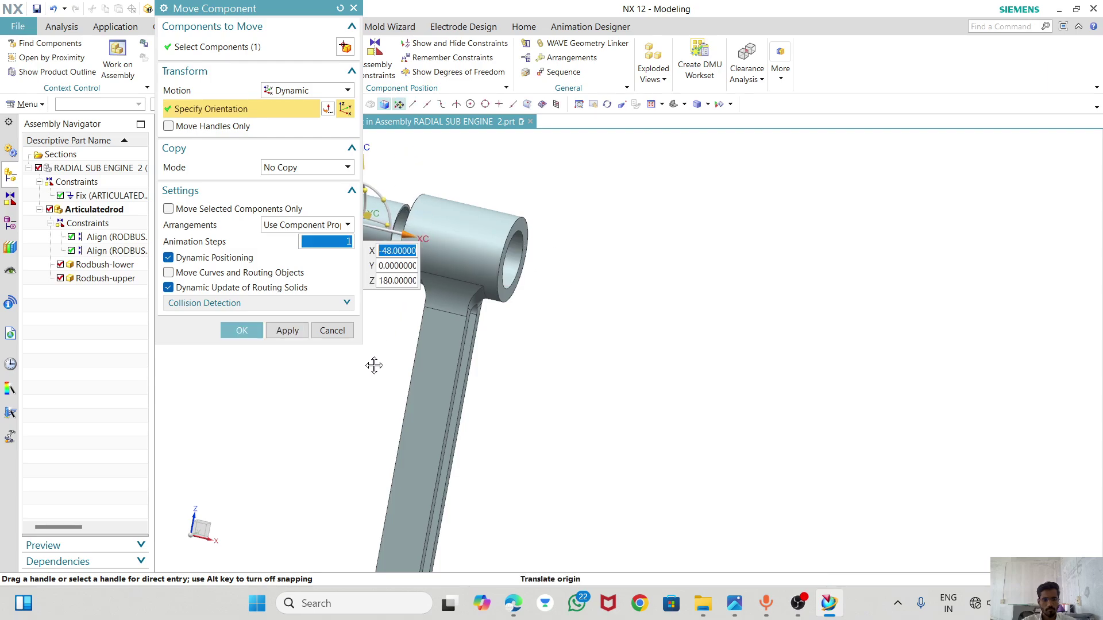
{"action": "left_click", "coordinate": [239, 334]}
- Align the upper rod bush's centerline with the centerline of the articulated rod's upper boss using Infer Center/Axis
{"action": "middle_click_drag", "start_coordinate": [485, 305], "coordinate": [459, 268]}
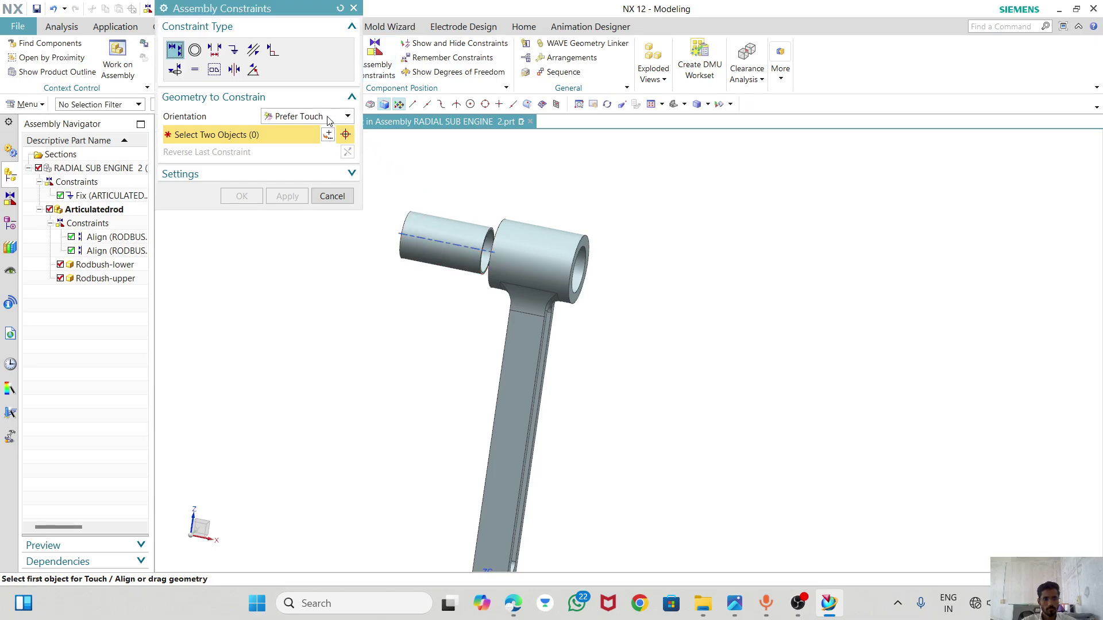
{"action": "left_click", "coordinate": [344, 116]}
{"action": "left_click", "coordinate": [306, 169]}
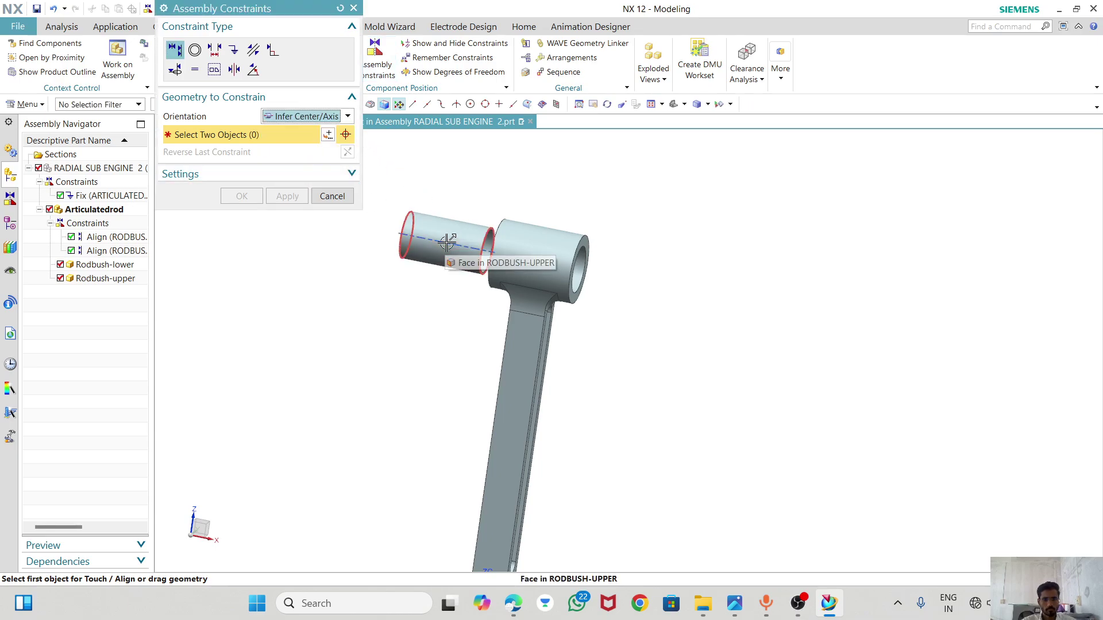
{"action": "left_click", "coordinate": [448, 243]}
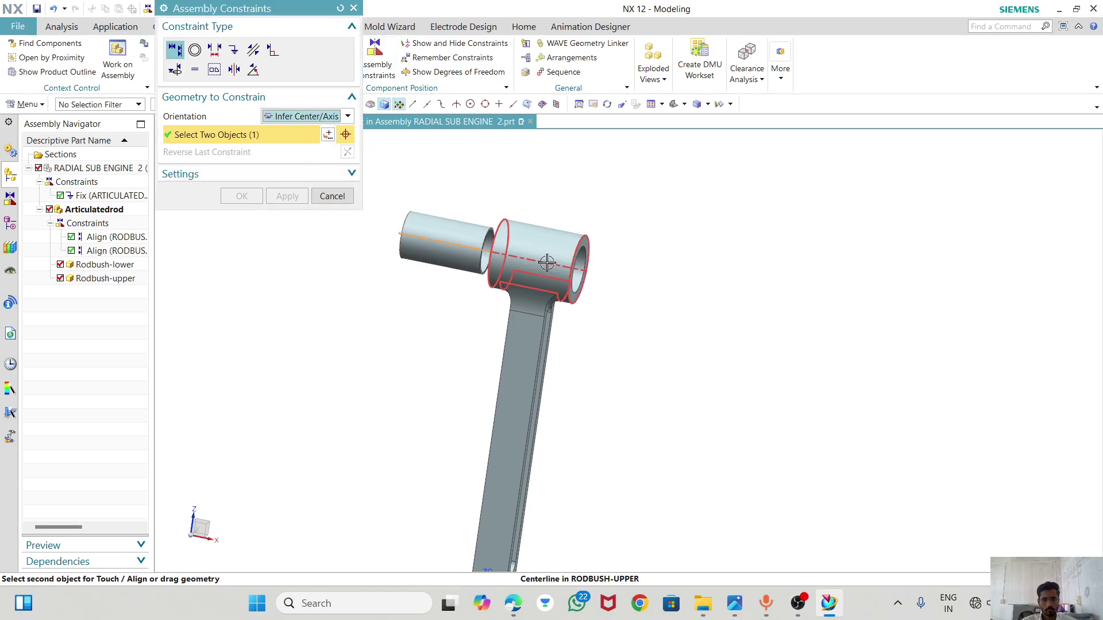
{"action": "left_click", "coordinate": [545, 263]}
- Align the upper rod bush's end face with the end face of the rod's upper boss and confirm the constraints
{"action": "left_click", "coordinate": [312, 116]}
{"action": "left_click", "coordinate": [295, 155]}
{"action": "scroll", "coordinate": [474, 175], "scroll_direction": "up", "scroll_amount": 4}
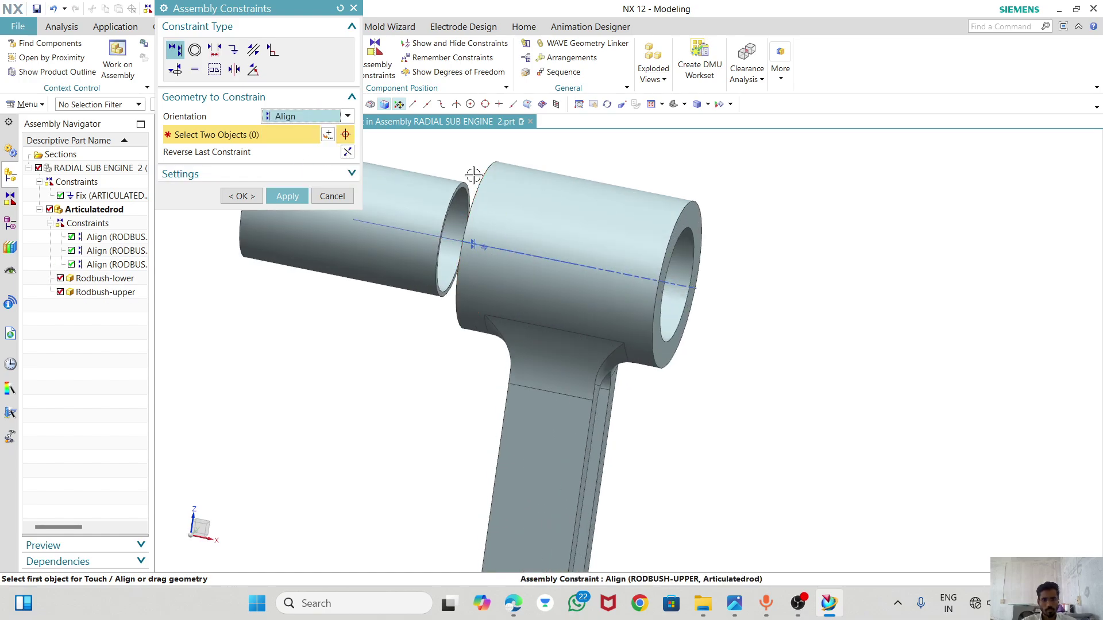
{"action": "scroll", "coordinate": [474, 175], "scroll_direction": "up", "scroll_amount": 1}
{"action": "scroll", "coordinate": [463, 183], "scroll_direction": "up", "scroll_amount": 4}
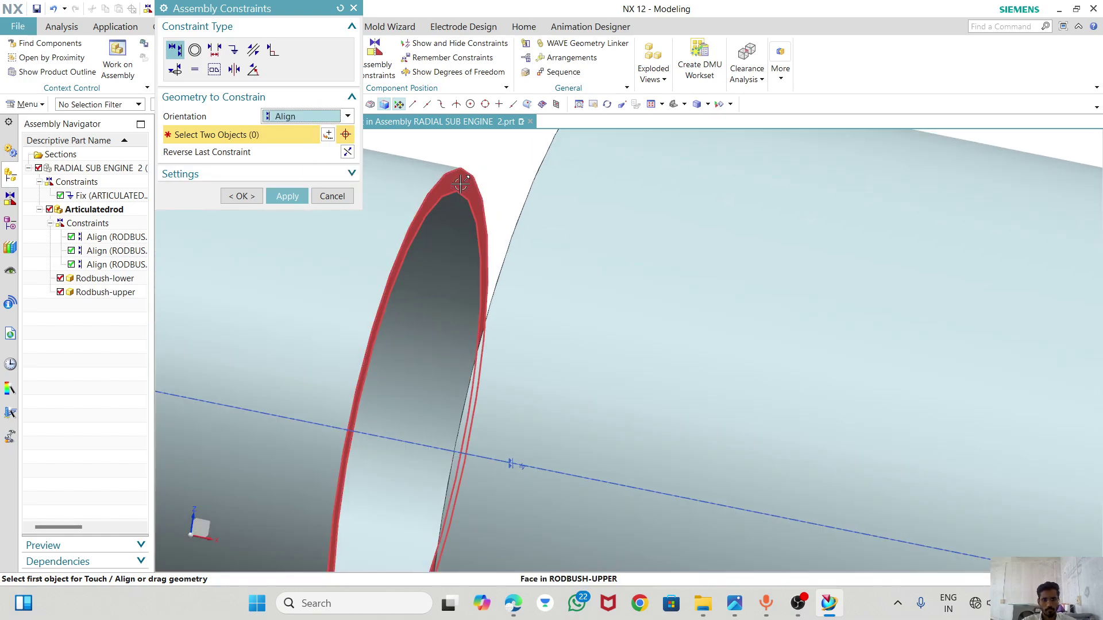
{"action": "left_click", "coordinate": [461, 183]}
{"action": "scroll", "coordinate": [462, 182], "scroll_direction": "down", "scroll_amount": 5}
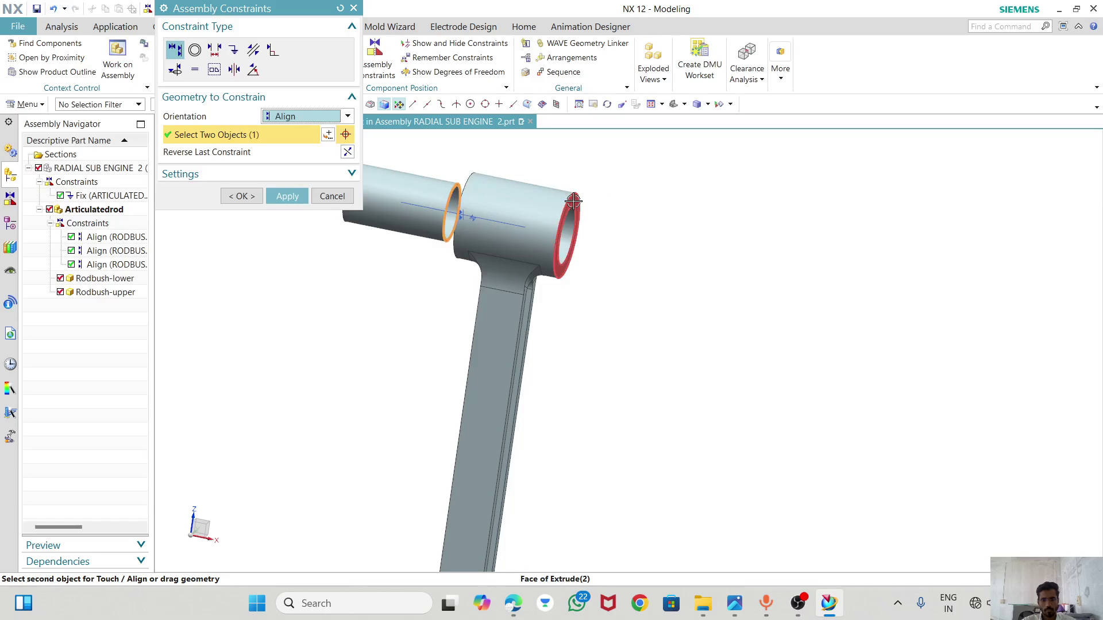
{"action": "left_click", "coordinate": [576, 202]}
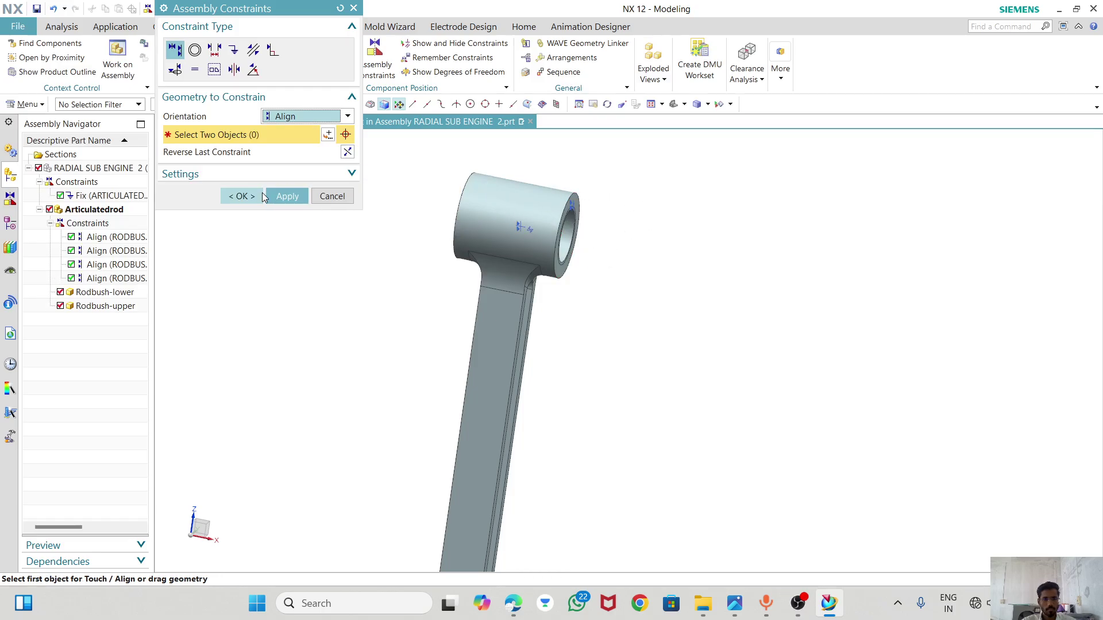
{"action": "left_click", "coordinate": [241, 196]}
- Change the display color of the upper rod bush to Green (ID 36)
{"action": "middle_click_drag", "start_coordinate": [808, 339], "coordinate": [737, 317]}
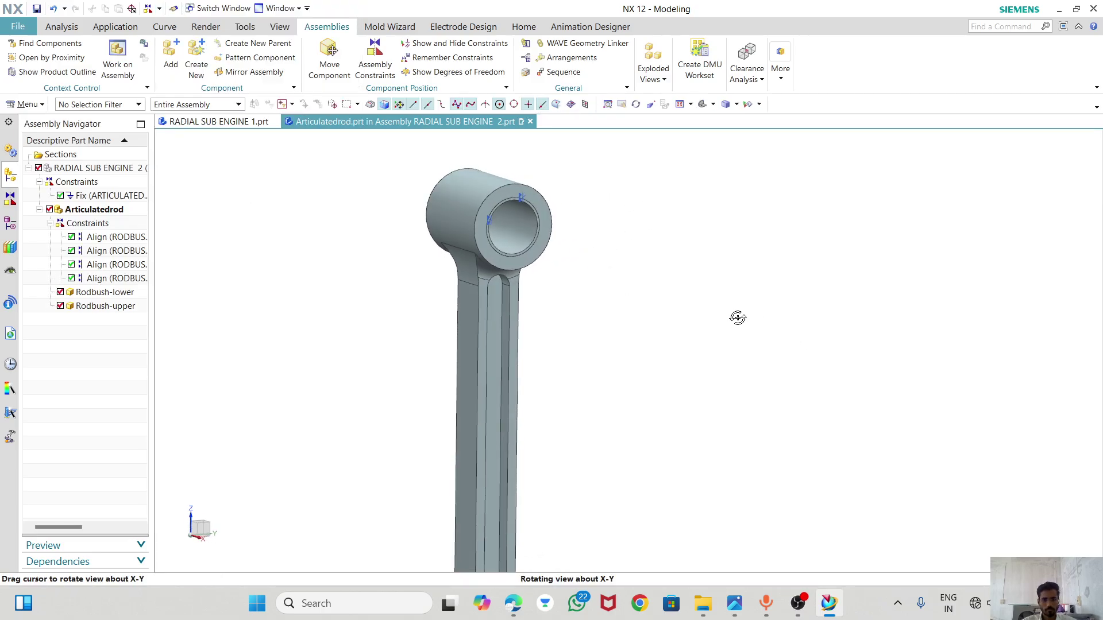
{"action": "scroll", "coordinate": [517, 222], "scroll_direction": "up", "scroll_amount": 4}
{"action": "left_click", "coordinate": [516, 222]}
{"action": "right_click", "coordinate": [518, 222]}
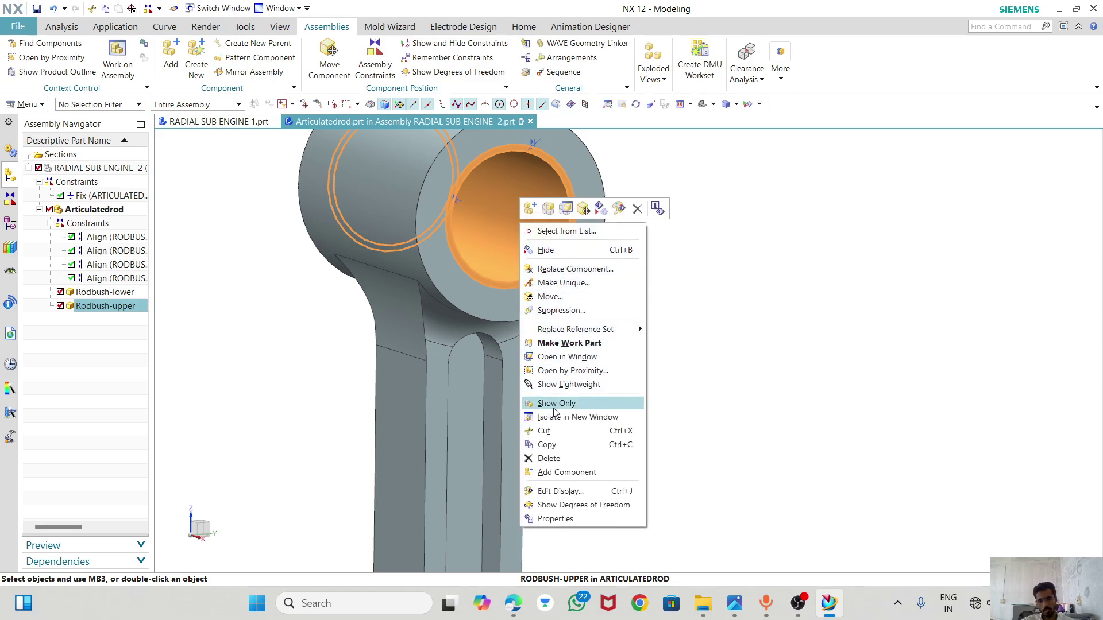
{"action": "left_click", "coordinate": [557, 491]}
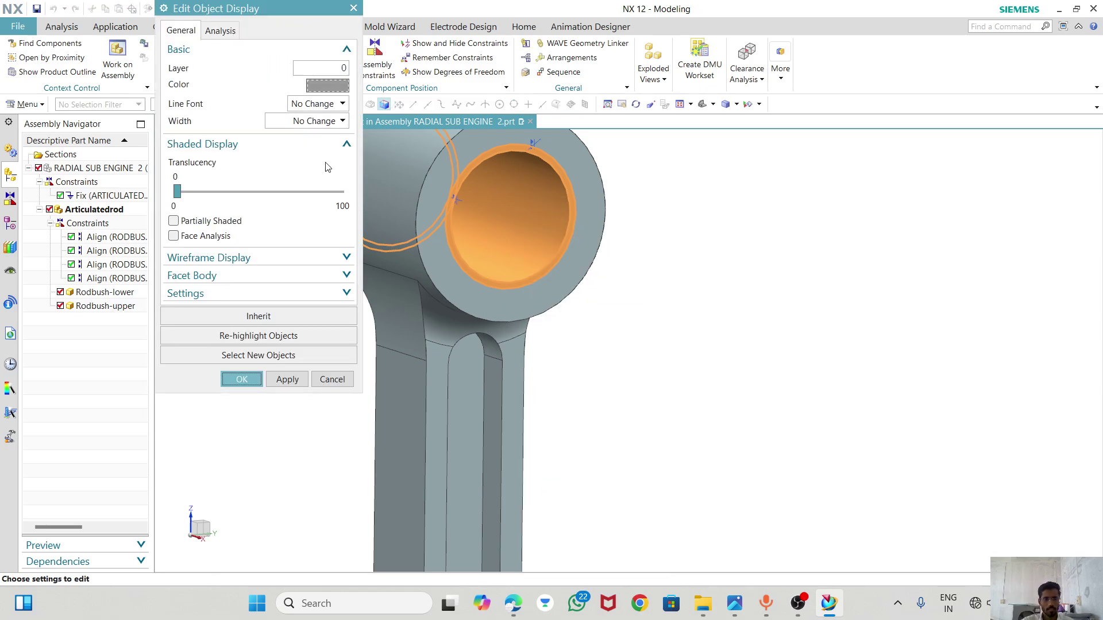
{"action": "left_click", "coordinate": [326, 86]}
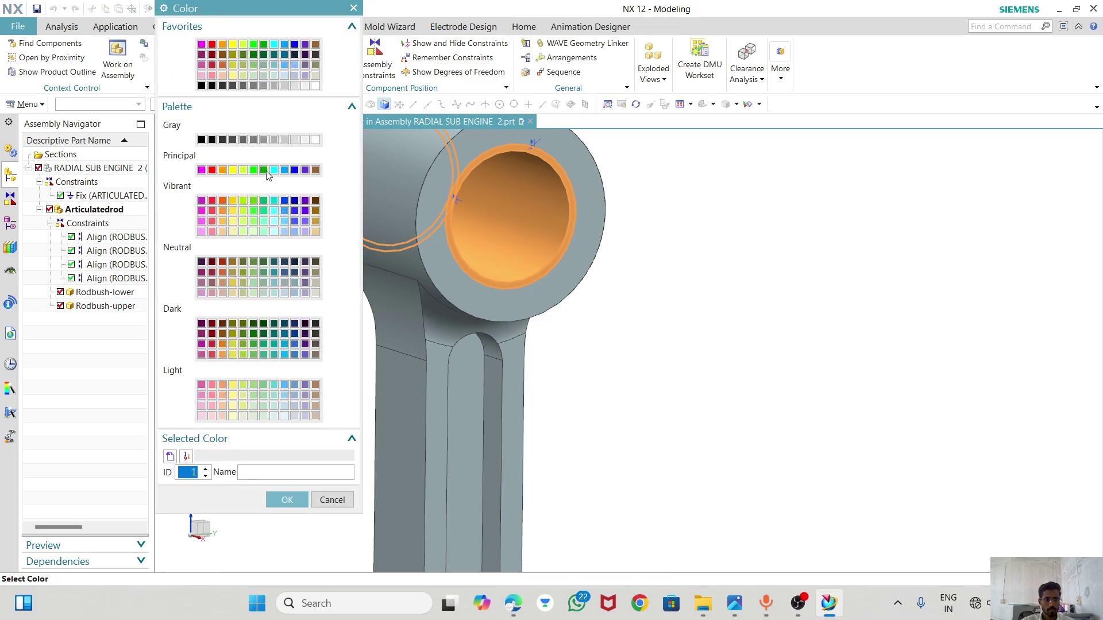
{"action": "left_click", "coordinate": [254, 170]}
{"action": "scroll", "coordinate": [692, 238], "scroll_direction": "down", "scroll_amount": 5}
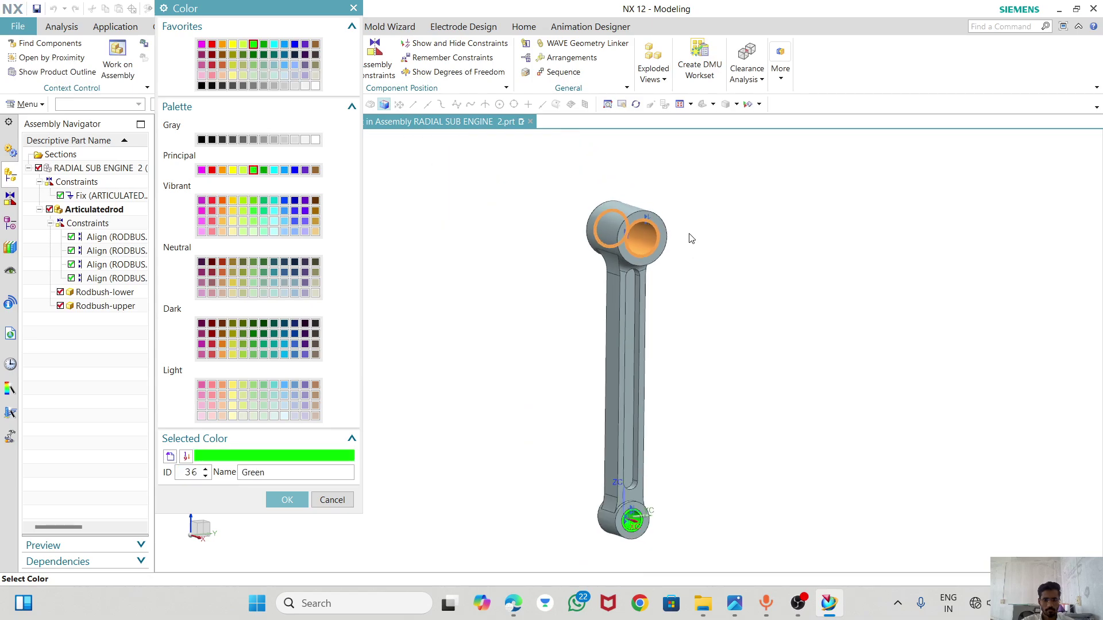
{"action": "left_click", "coordinate": [286, 500]}
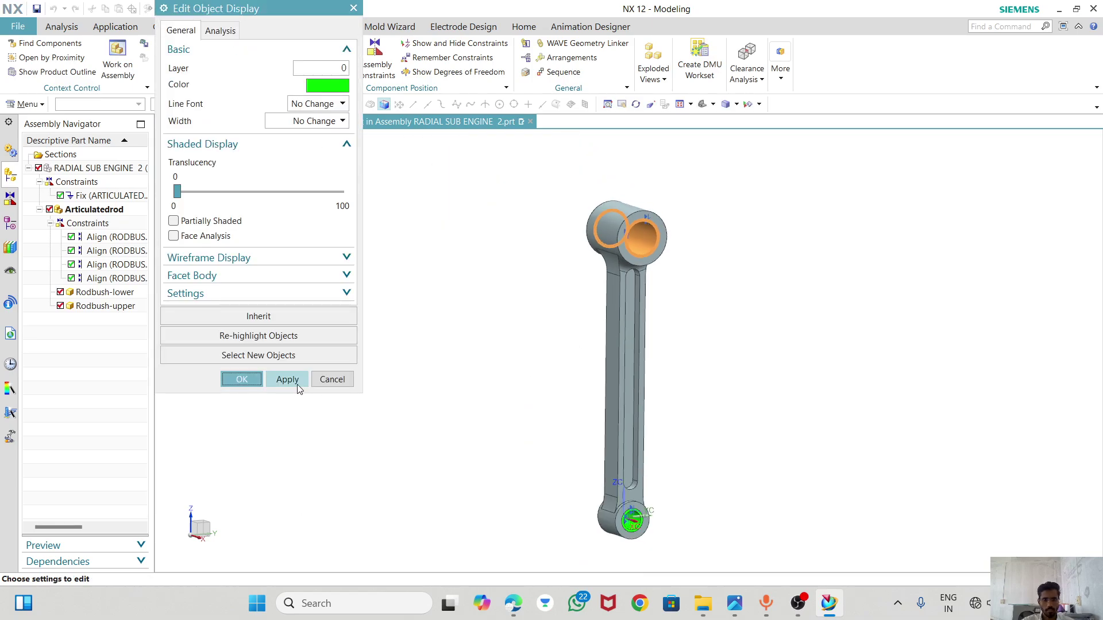
{"action": "left_click", "coordinate": [241, 379]}
- Check both bushes in the articulated rod from several sides and save the part
{"action": "middle_click_drag", "start_coordinate": [490, 335], "coordinate": [497, 261]}
{"action": "scroll", "coordinate": [595, 523], "scroll_direction": "down", "scroll_amount": 5}
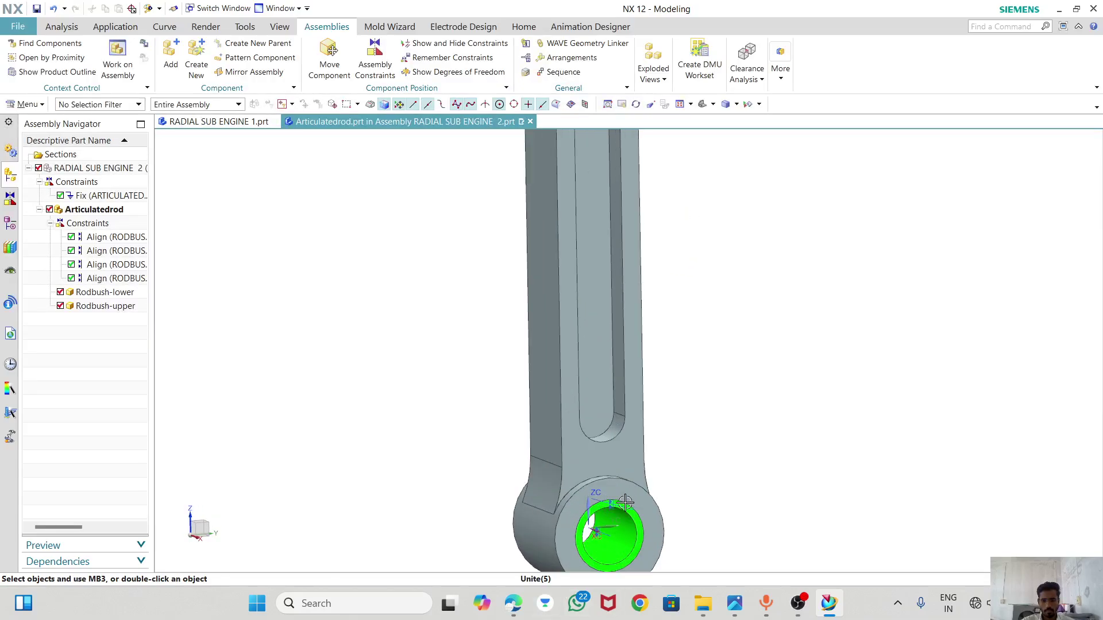
{"action": "scroll", "coordinate": [638, 477], "scroll_direction": "up", "scroll_amount": 5}
{"action": "middle_click_drag", "start_coordinate": [609, 436], "coordinate": [684, 435]}
{"action": "scroll", "coordinate": [421, 490], "scroll_direction": "up", "scroll_amount": 5}
{"action": "middle_click_drag", "start_coordinate": [421, 490], "coordinate": [518, 329]}
{"action": "scroll", "coordinate": [518, 330], "scroll_direction": "down", "scroll_amount": 3}
{"action": "left_click", "coordinate": [36, 9]}
{"action": "scroll", "coordinate": [532, 352], "scroll_direction": "up", "scroll_amount": 4}
{"action": "mouse_move", "coordinate": [532, 353]}
{"action": "middle_mouse_down"}
{"action": "mouse_move", "coordinate": [484, 339]}
{"action": "mouse_move", "coordinate": [515, 340]}
{"action": "middle_mouse_up"}
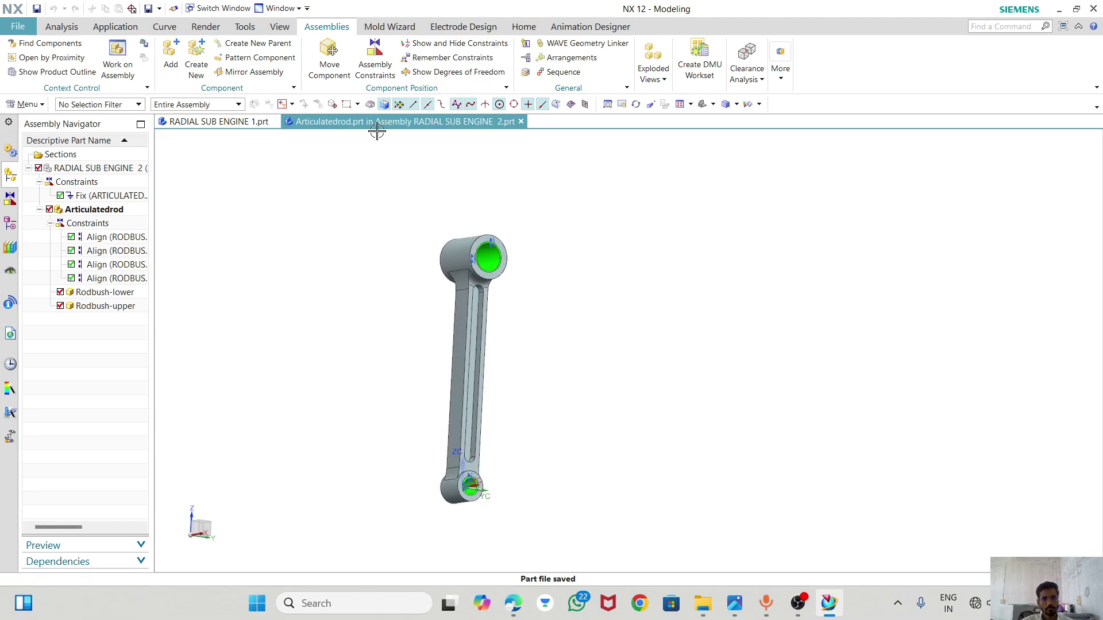
- Switch to the RADIAL SUB ENGINE 1 assembly and start creating a new file
{"action": "left_click", "coordinate": [264, 123]}
{"action": "left_click", "coordinate": [356, 122]}
{"action": "middle_click_drag", "start_coordinate": [440, 207], "coordinate": [507, 208]}
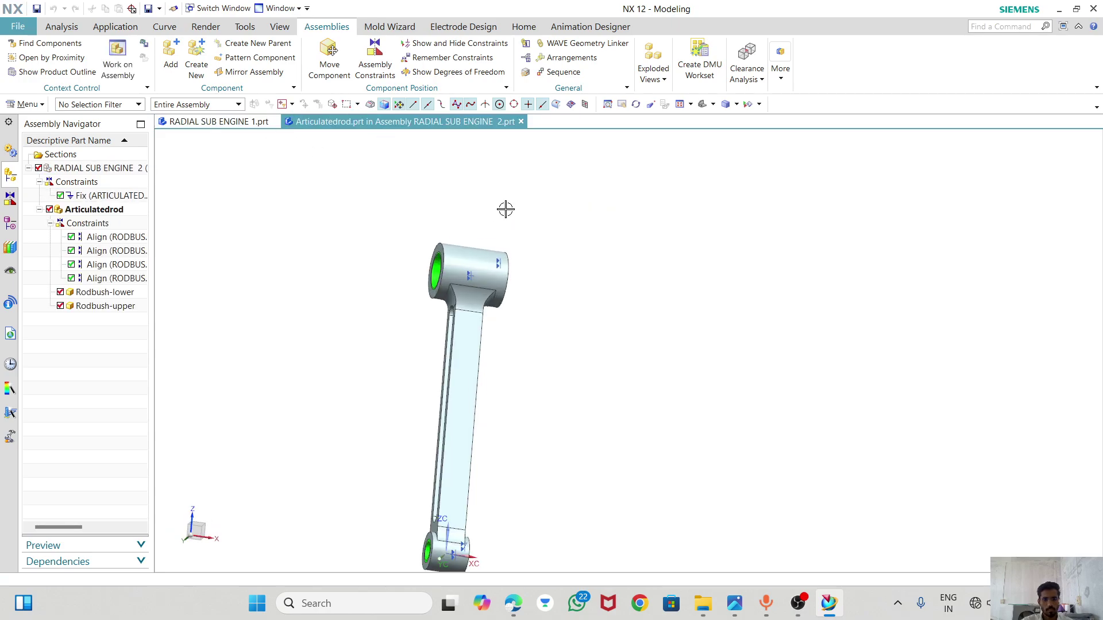
{"action": "left_click", "coordinate": [206, 122]}
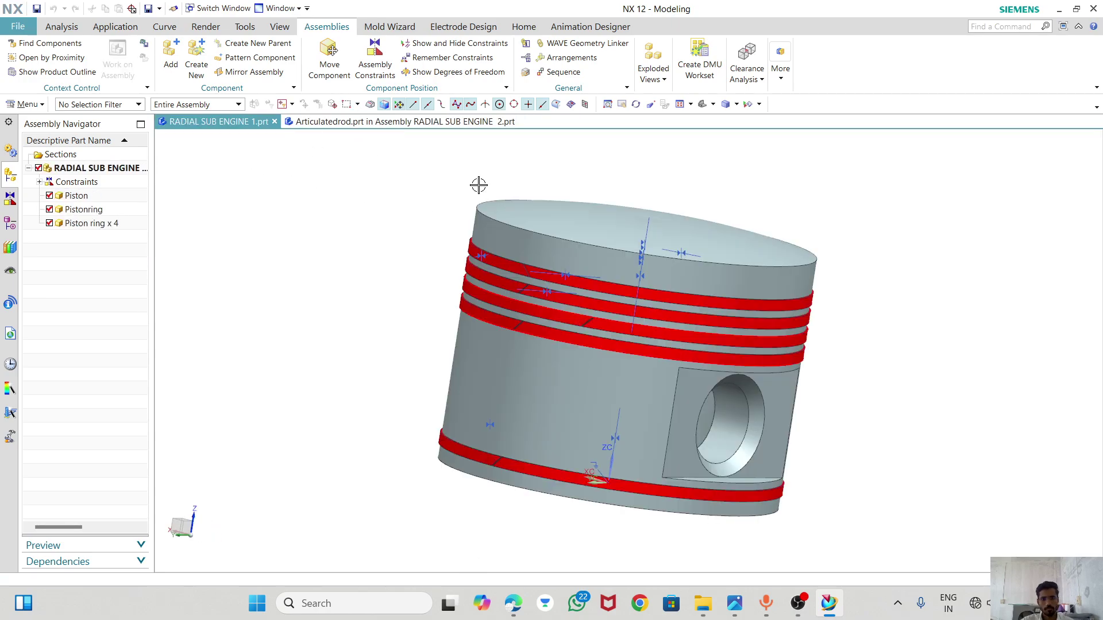
{"action": "left_click", "coordinate": [28, 26]}
{"action": "left_click", "coordinate": [31, 45]}
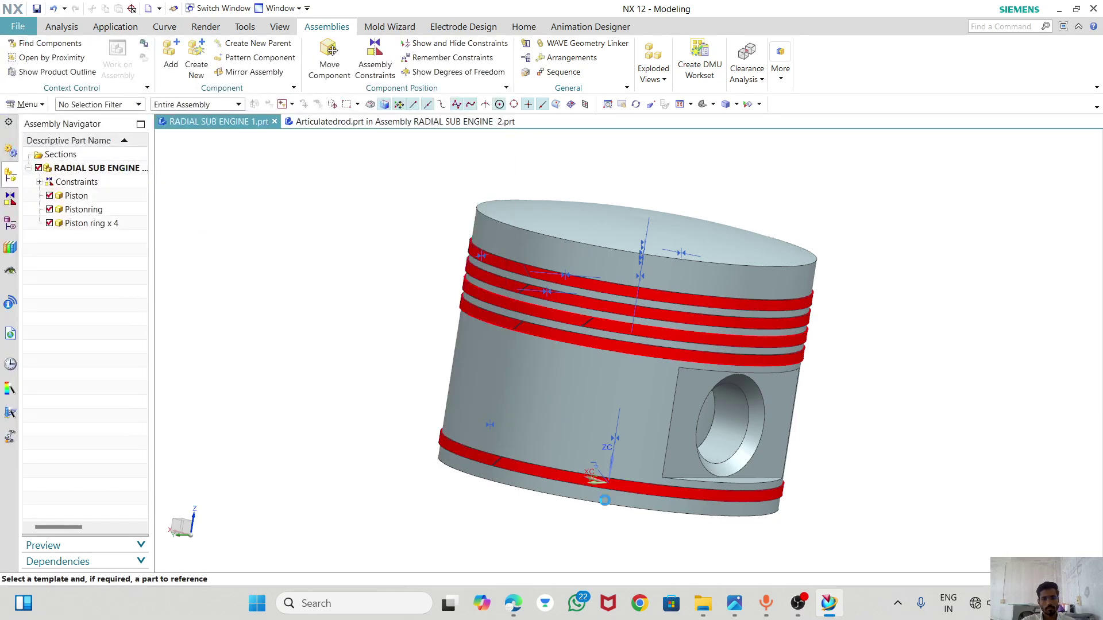
- In the machine drawing PDF's parts list, highlight the articulated rod, rod bush-upper and rod bush-lower entries
{"action": "left_click", "coordinate": [512, 608]}
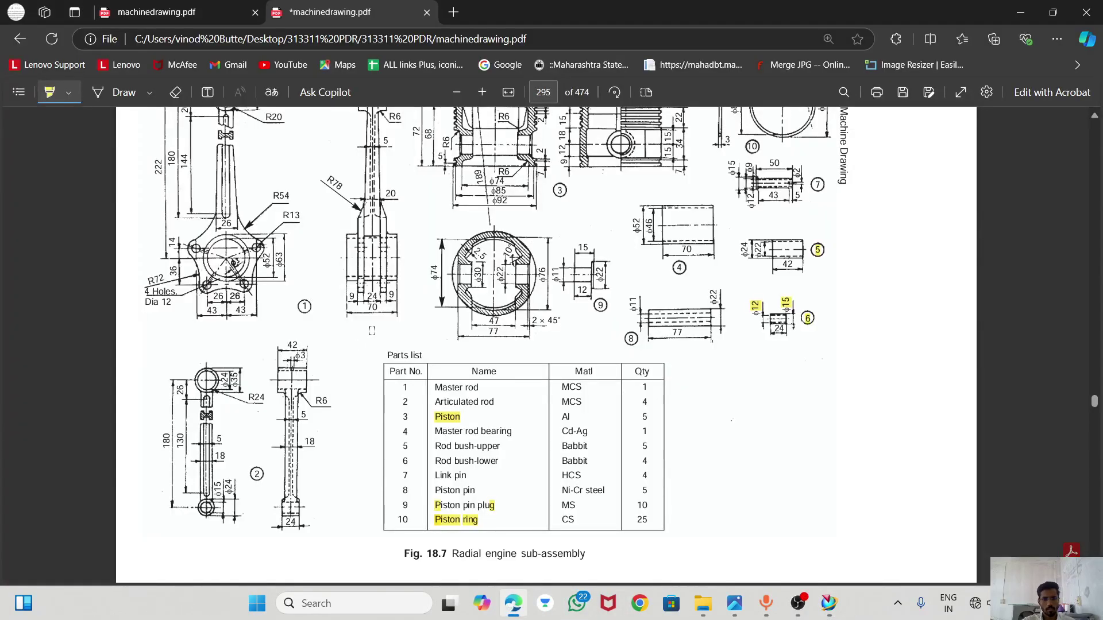
{"action": "scroll", "coordinate": [371, 331], "scroll_direction": "up", "scroll_amount": 3}
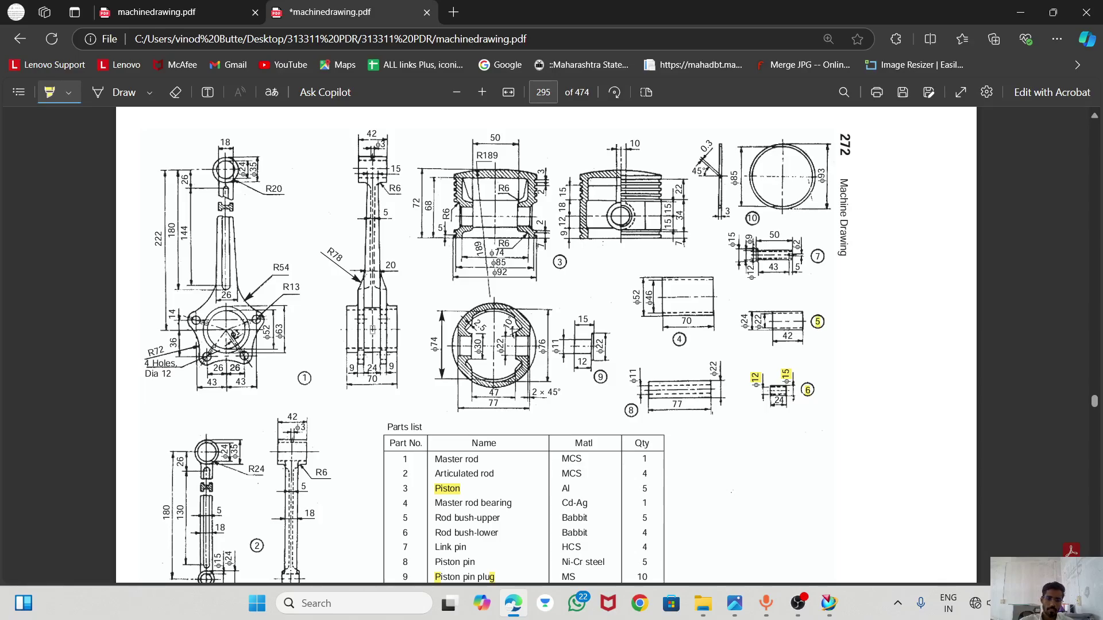
{"action": "scroll", "coordinate": [334, 215], "scroll_direction": "down", "scroll_amount": 3}
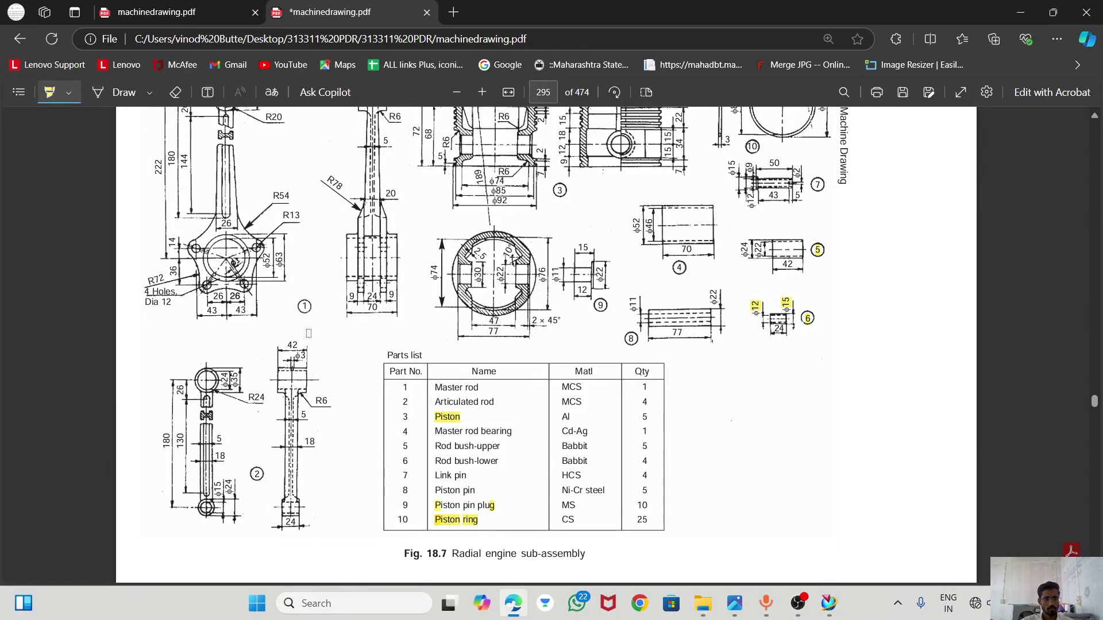
{"action": "left_click_drag", "start_coordinate": [438, 446], "coordinate": [508, 460]}
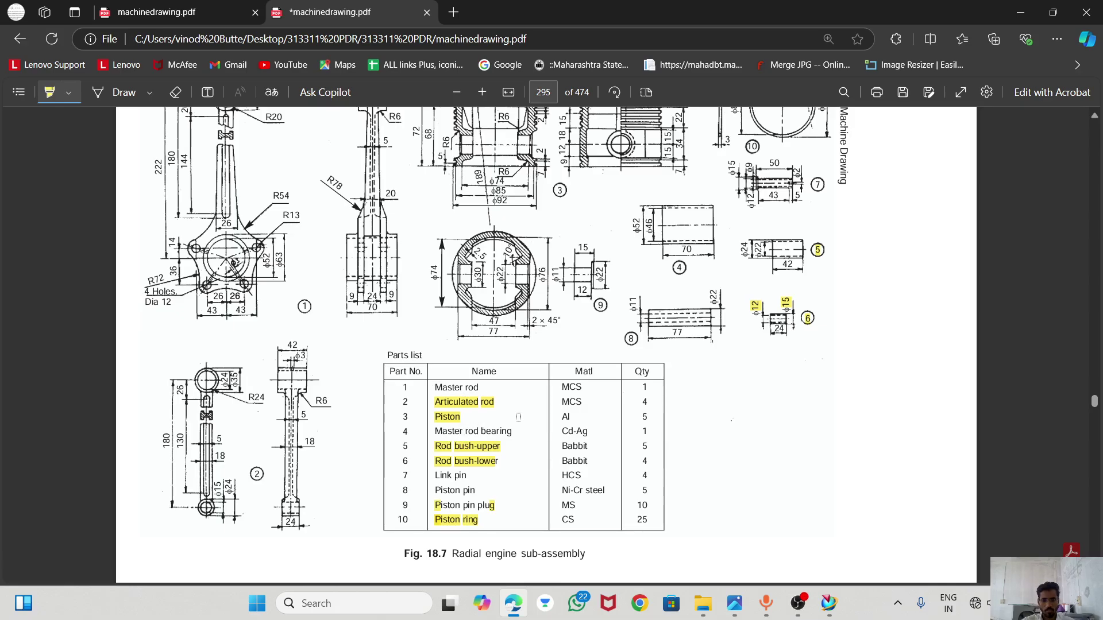
{"action": "scroll", "coordinate": [518, 417], "scroll_direction": "up", "scroll_amount": 3}
{"action": "scroll", "coordinate": [518, 417], "scroll_direction": "down", "scroll_amount": 2}
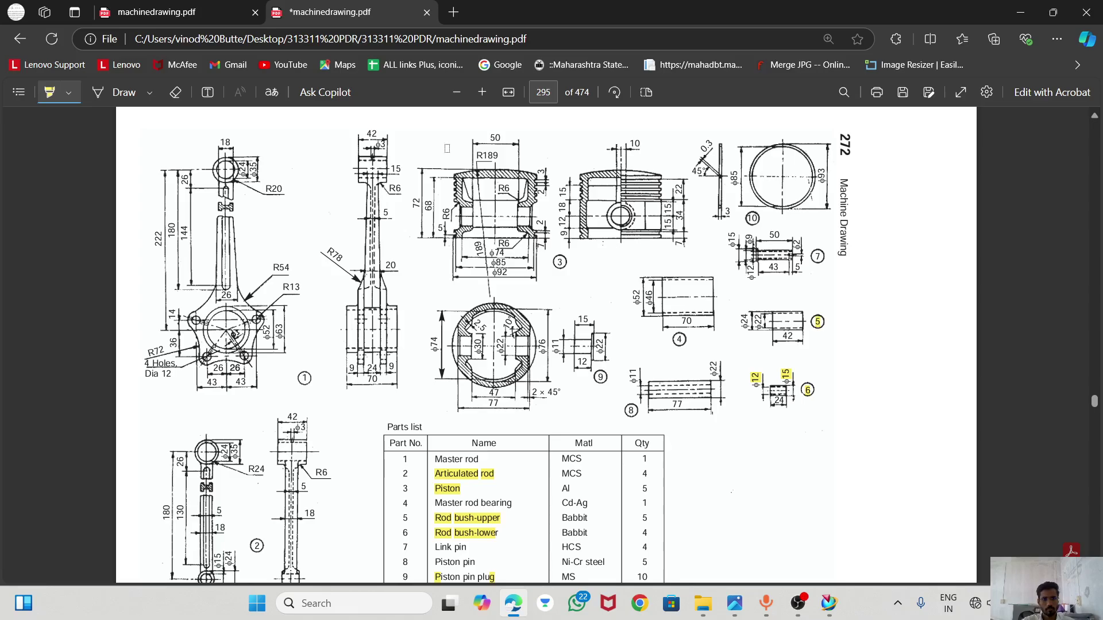
- Return to NX and create a new millimetre assembly file named RADIAL SUB ENGINE ASSEMBLY 3
{"action": "left_click", "coordinate": [829, 603]}
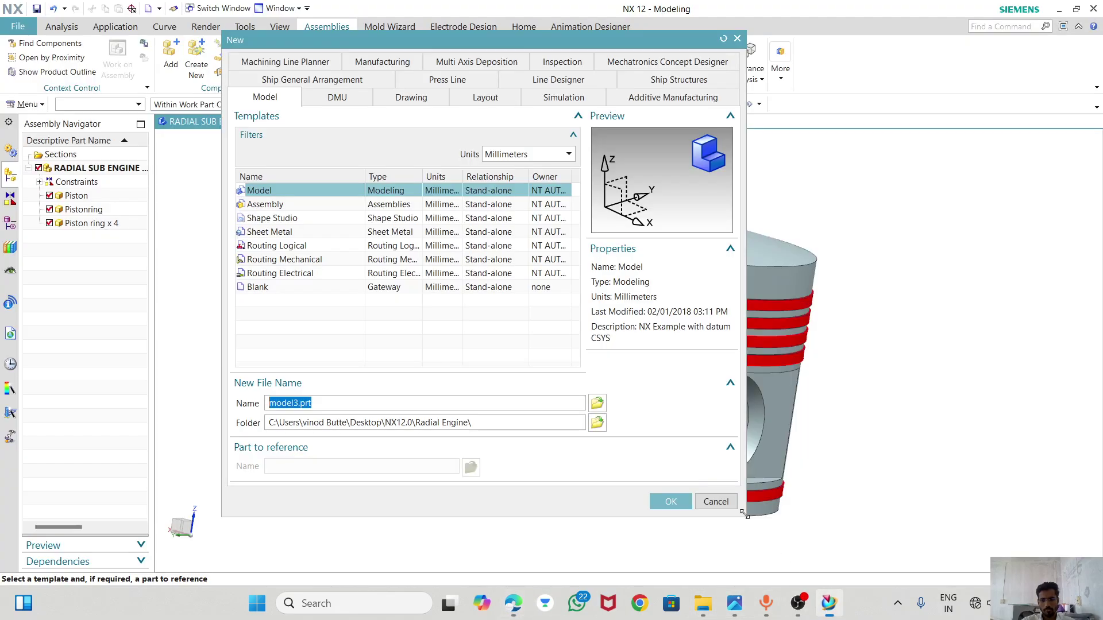
{"action": "left_click", "coordinate": [304, 205]}
{"action": "left_click_drag", "start_coordinate": [309, 405], "coordinate": [247, 398]}
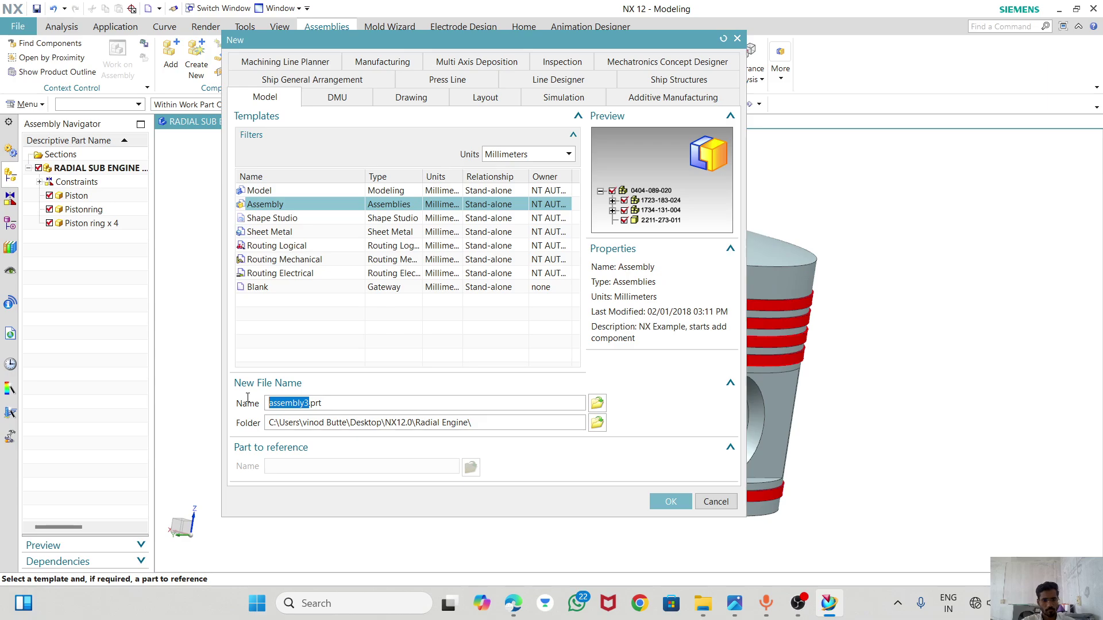
{"action": "type", "text": "RADIAL SUB ENGINE ASSEMBLY"}
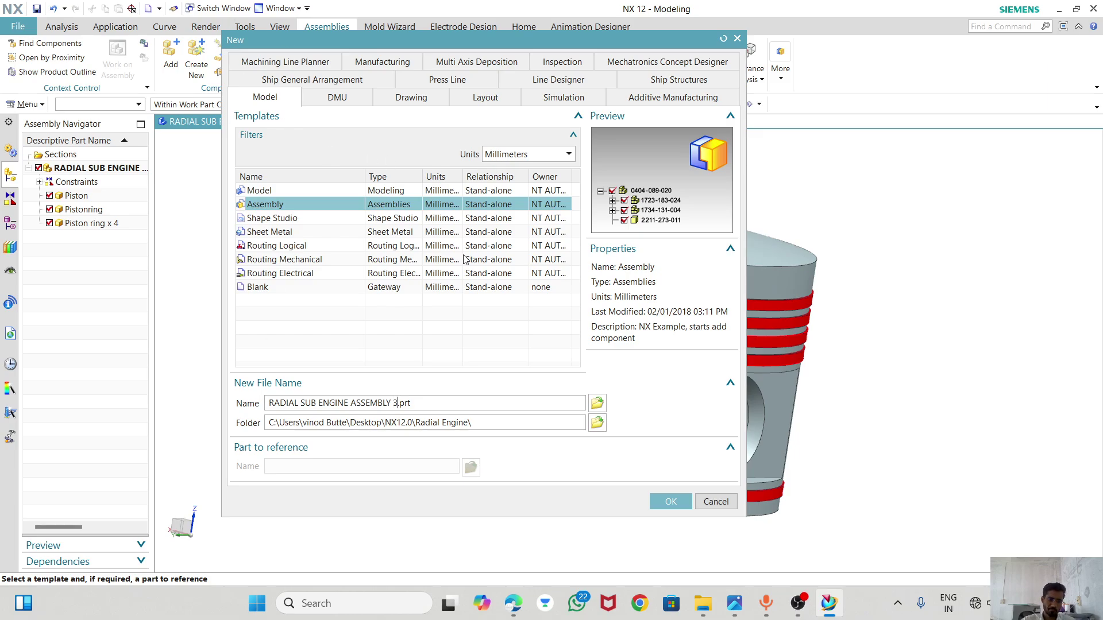
{"action": "left_click", "coordinate": [666, 501]}
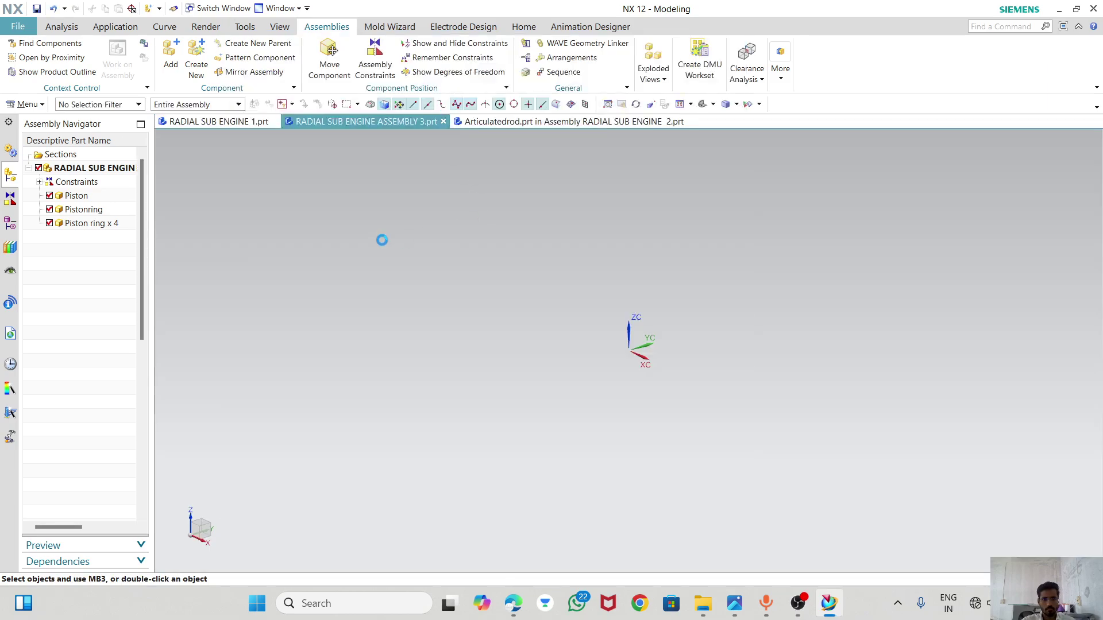
- Set the background of the new assembly's graphics area to white
{"action": "right_click", "coordinate": [383, 244]}
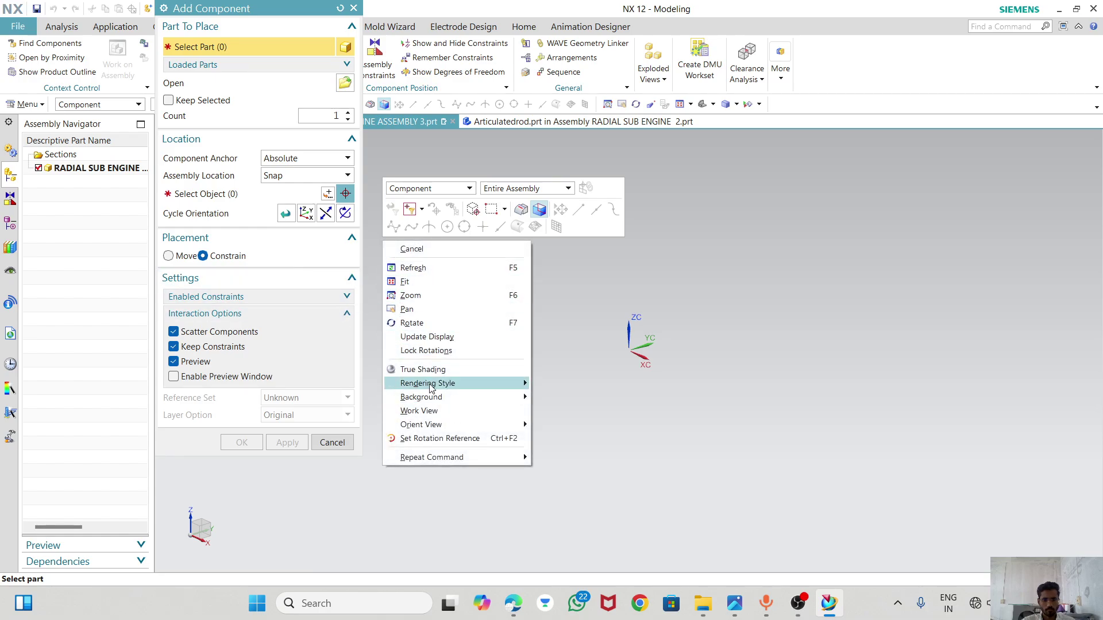
{"action": "mouse_move", "coordinate": [432, 396]}
{"action": "left_click", "coordinate": [579, 398]}
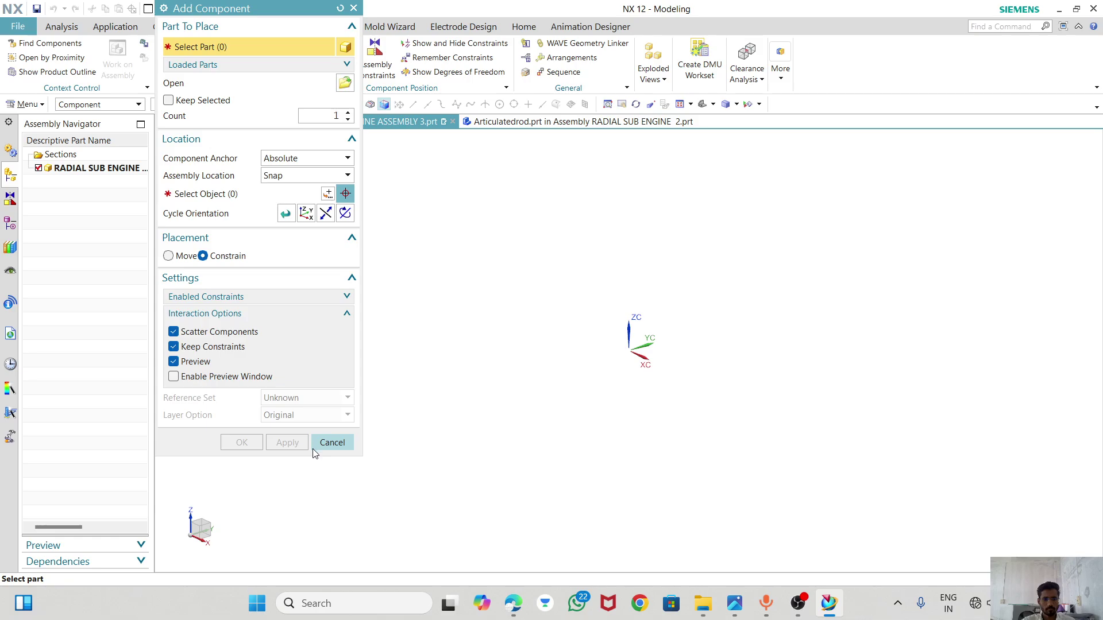
- Load the master rod part from the Radial Engine folder as the component to add
{"action": "left_click_drag", "start_coordinate": [301, 9], "coordinate": [197, 26]}
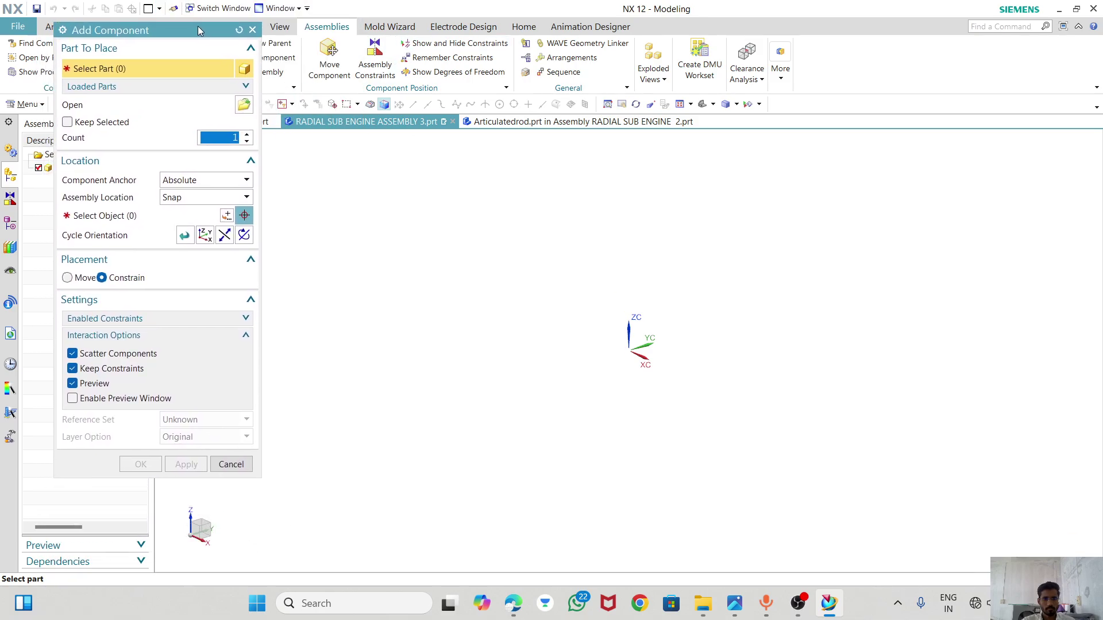
{"action": "left_click", "coordinate": [244, 104]}
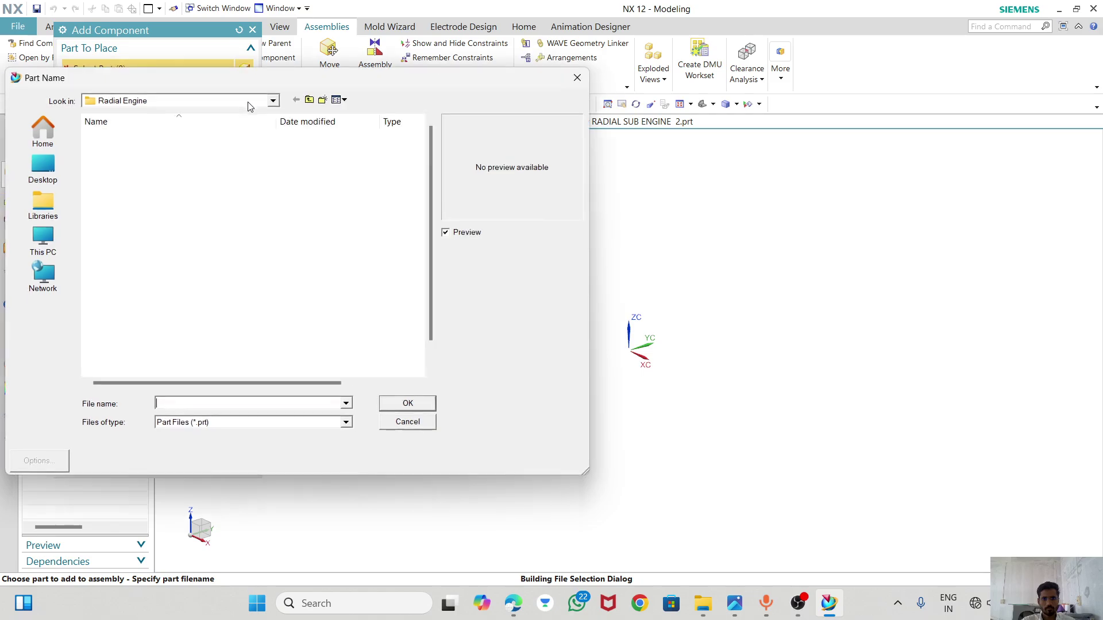
{"action": "left_click", "coordinate": [132, 177]}
{"action": "left_click", "coordinate": [137, 206]}
{"action": "left_click", "coordinate": [409, 403]}
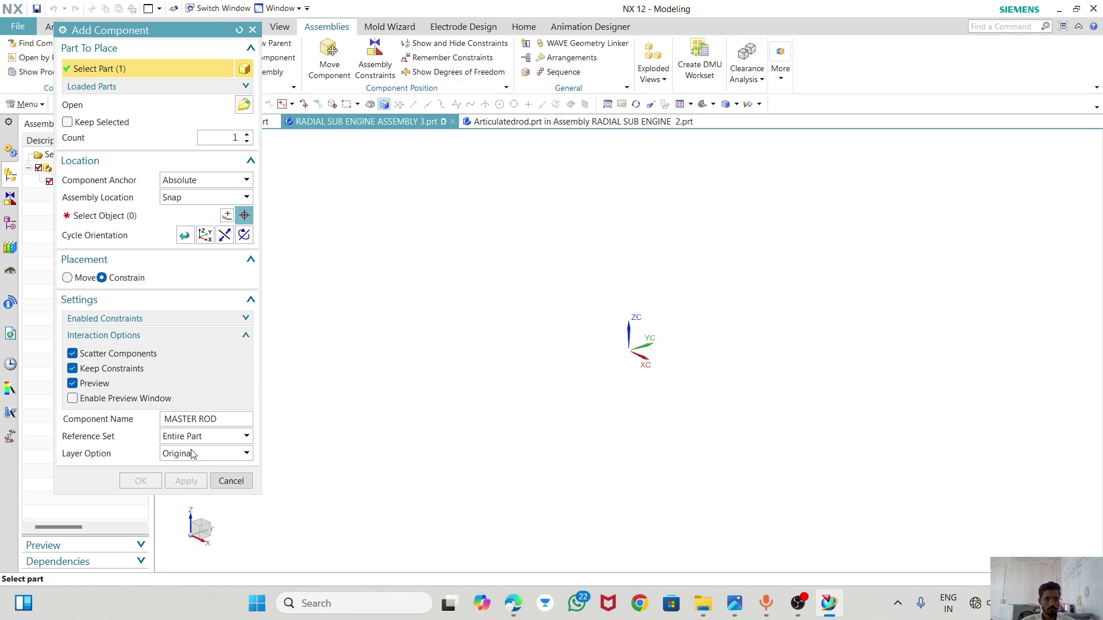
- Place the master rod at the absolute origin (0, 0, 0) and finish adding it to the assembly
{"action": "left_click", "coordinate": [223, 217]}
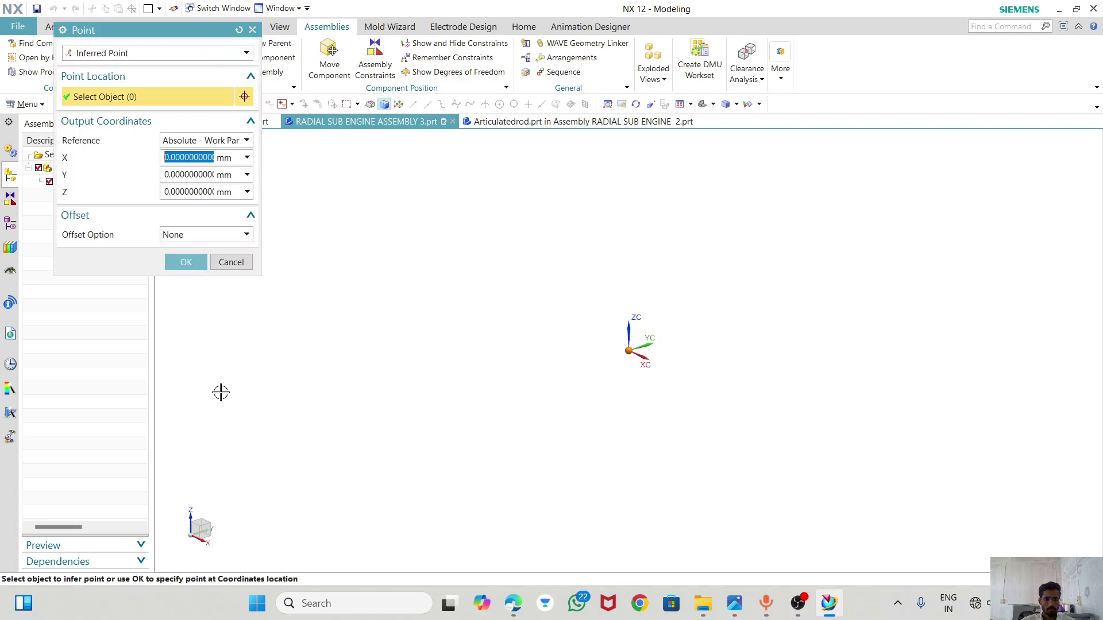
{"action": "left_click", "coordinate": [175, 261]}
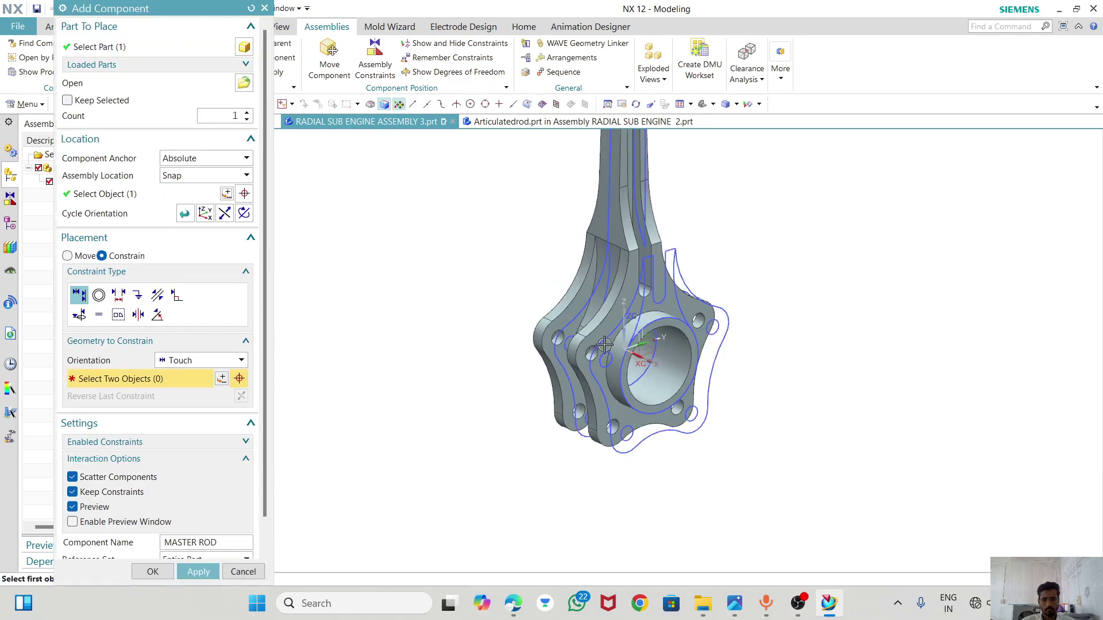
{"action": "scroll", "coordinate": [193, 342], "scroll_direction": "down", "scroll_amount": 1}
{"action": "left_click", "coordinate": [192, 326]}
{"action": "left_click", "coordinate": [192, 327]}
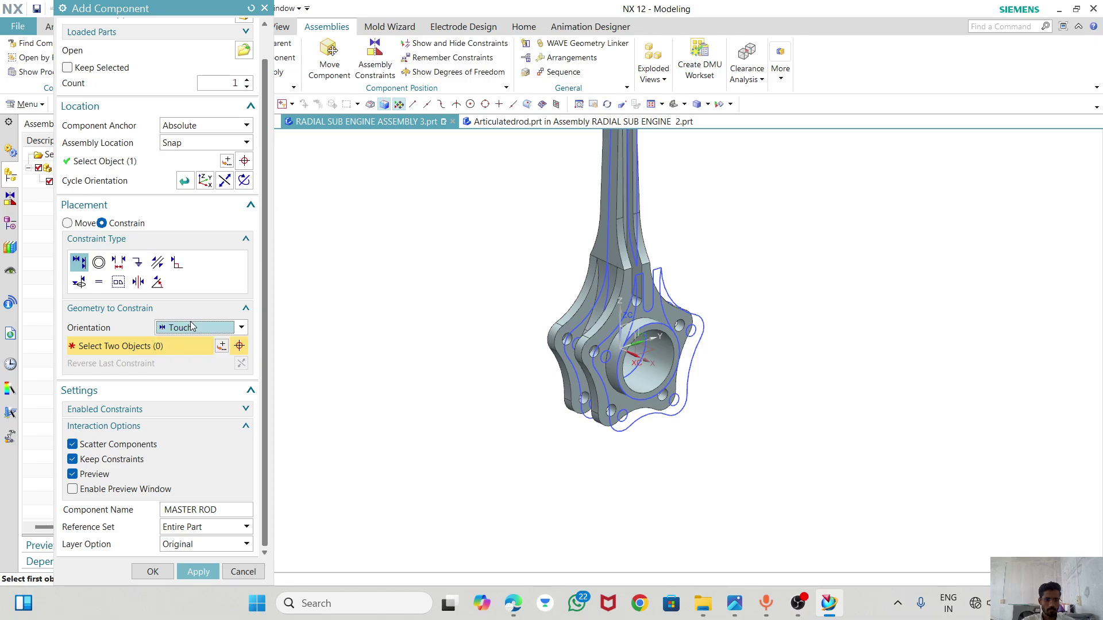
{"action": "left_click", "coordinate": [152, 570]}
{"action": "left_click", "coordinate": [457, 322]}
{"action": "scroll", "coordinate": [495, 338], "scroll_direction": "down", "scroll_amount": 2}
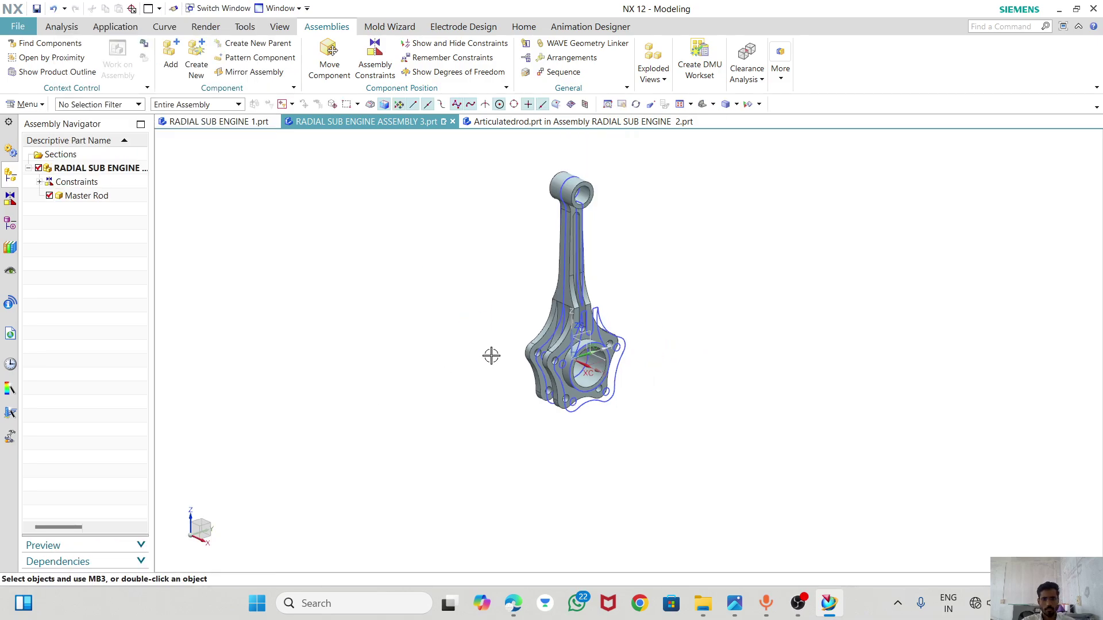
- Make the Master Rod the work part and hide its datum coordinate system
{"action": "double_click", "coordinate": [570, 247]}
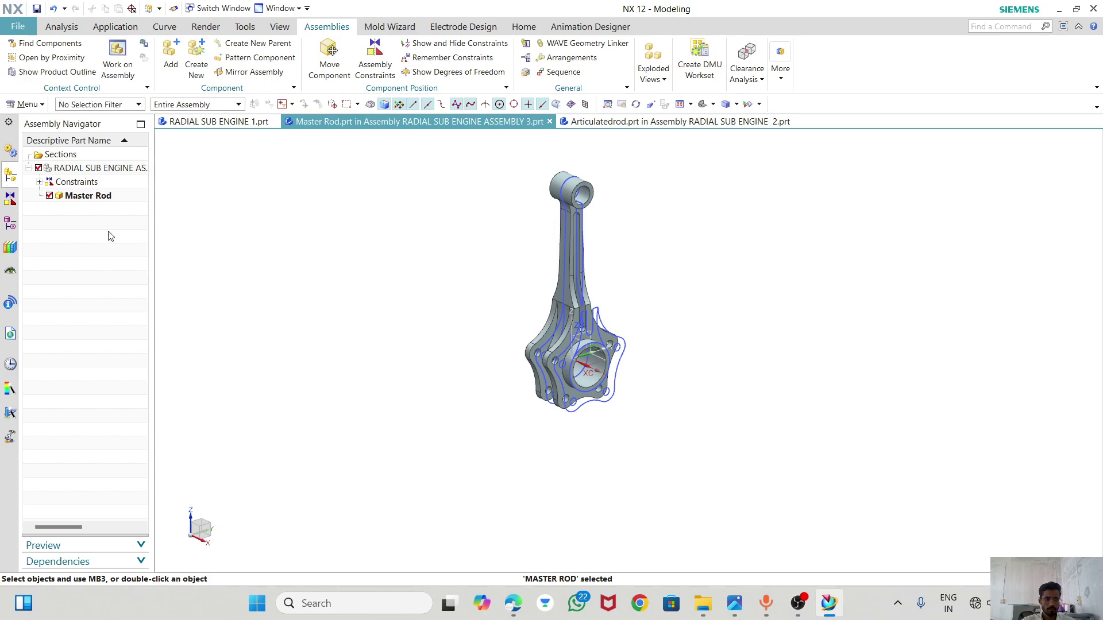
{"action": "left_click", "coordinate": [9, 223]}
{"action": "right_click", "coordinate": [115, 186]}
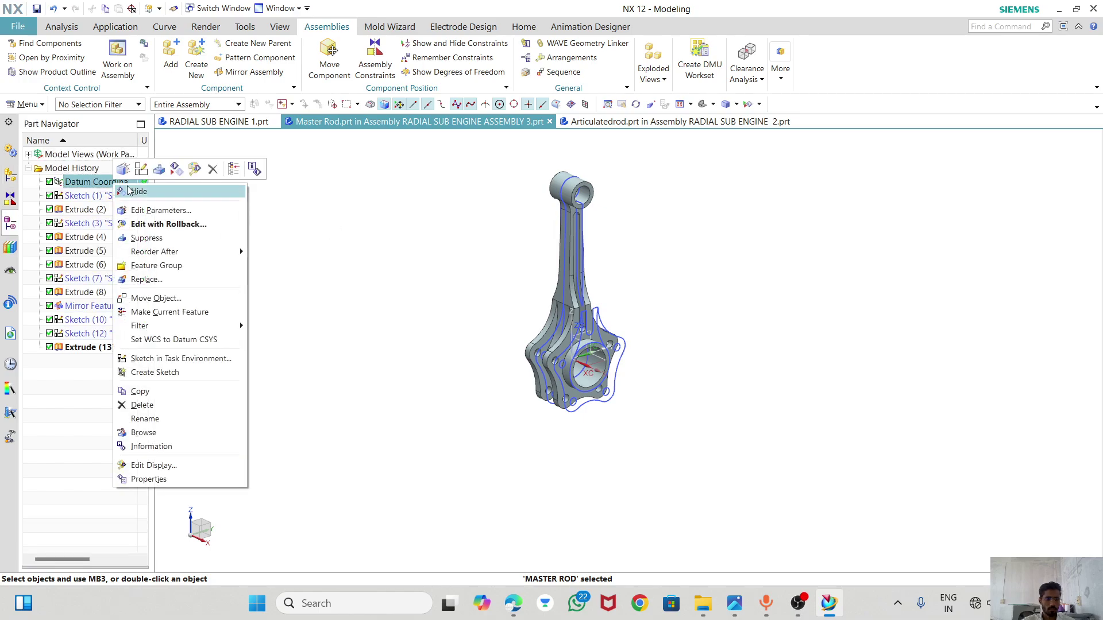
{"action": "left_click", "coordinate": [98, 207]}
- Hide Sketch (1), (3), (7), (10) and (12) of the Master Rod together
{"action": "right_click", "coordinate": [98, 208]}
{"action": "left_click", "coordinate": [98, 195]}
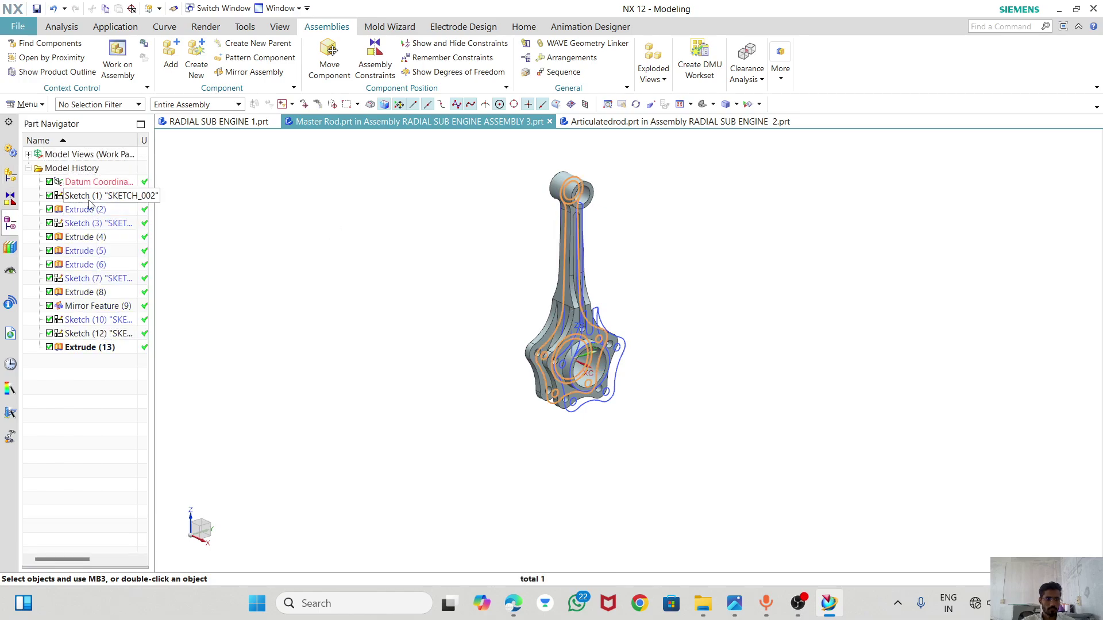
{"action": "left_click", "coordinate": [98, 224], "text": "ctrl"}
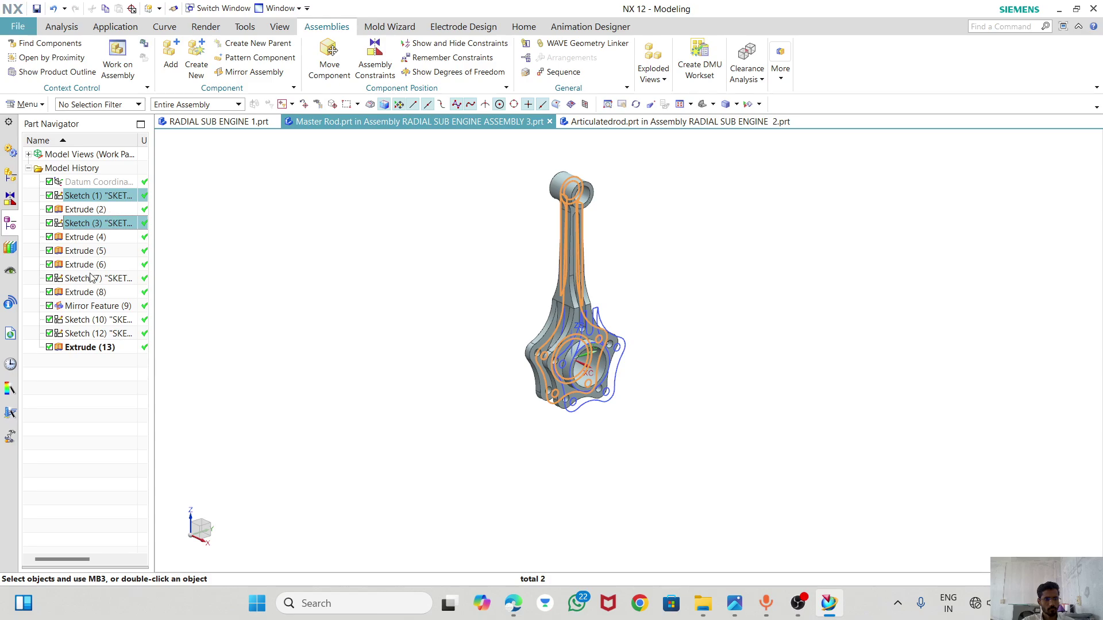
{"action": "left_click", "coordinate": [90, 278], "text": "ctrl"}
{"action": "left_click", "coordinate": [92, 319], "text": "ctrl"}
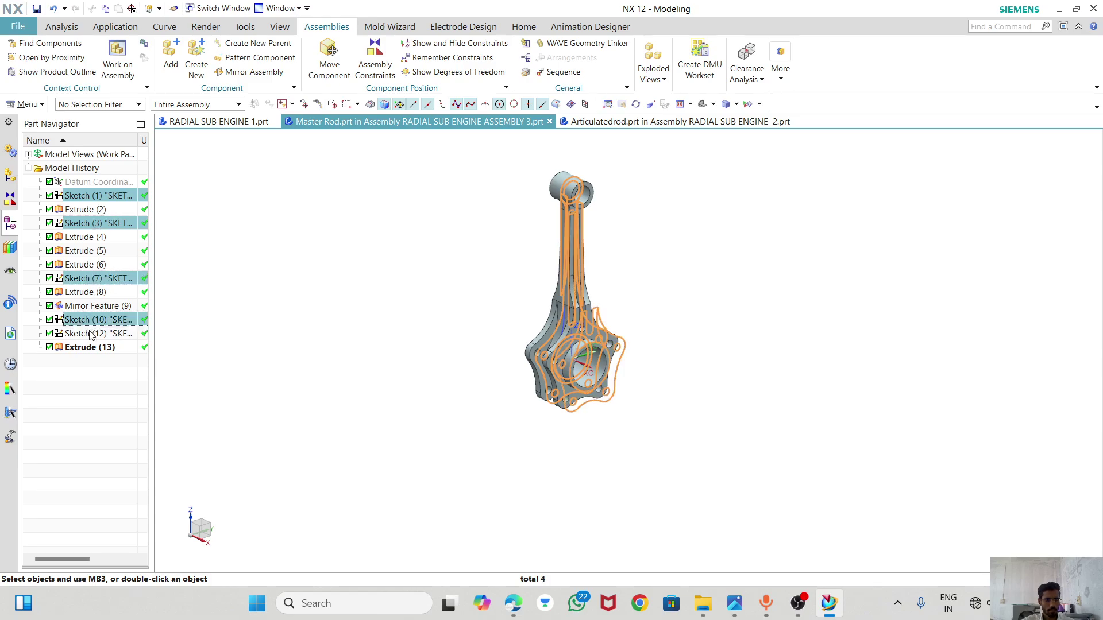
{"action": "left_click", "coordinate": [92, 333], "text": "ctrl"}
{"action": "right_click", "coordinate": [99, 280]}
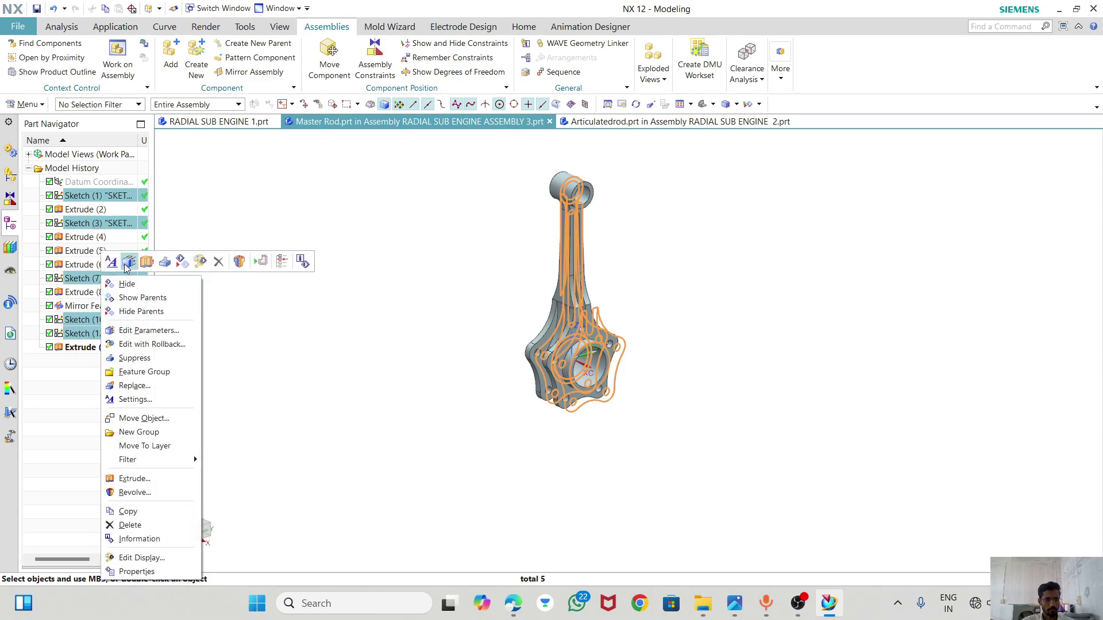
{"action": "left_click", "coordinate": [155, 284]}
{"action": "mouse_move", "coordinate": [647, 255]}
{"action": "middle_mouse_down"}
{"action": "mouse_move", "coordinate": [628, 226]}
{"action": "mouse_move", "coordinate": [646, 244]}
{"action": "middle_mouse_up"}
- Make RADIAL SUB ENGINE ASSEMBLY 3 the work part again
{"action": "left_click", "coordinate": [10, 198]}
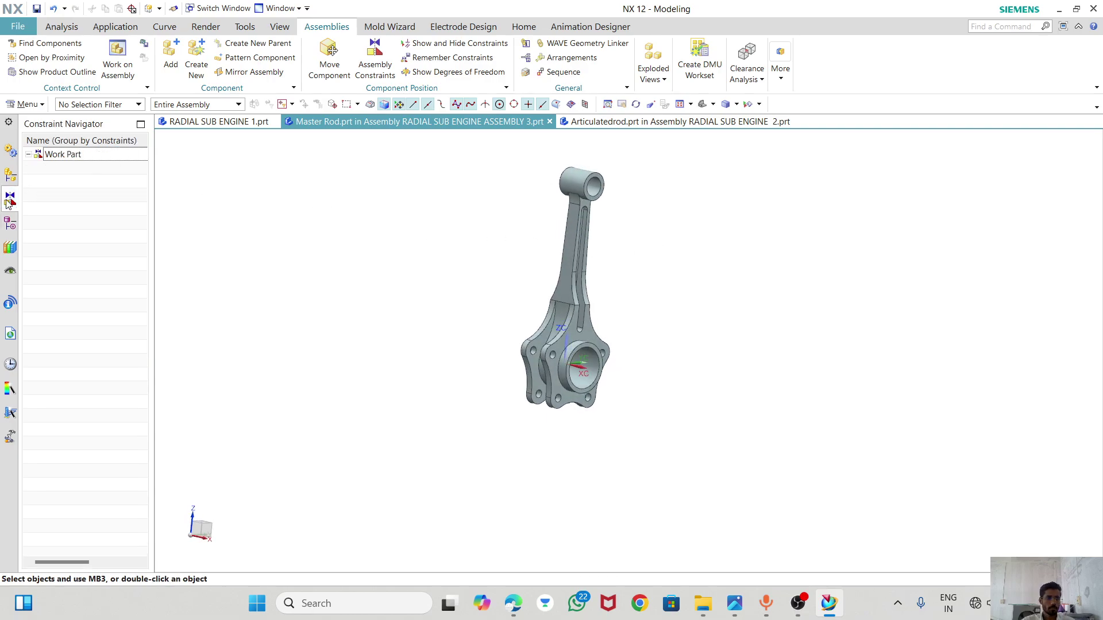
{"action": "left_click", "coordinate": [10, 174]}
{"action": "double_click", "coordinate": [96, 167]}
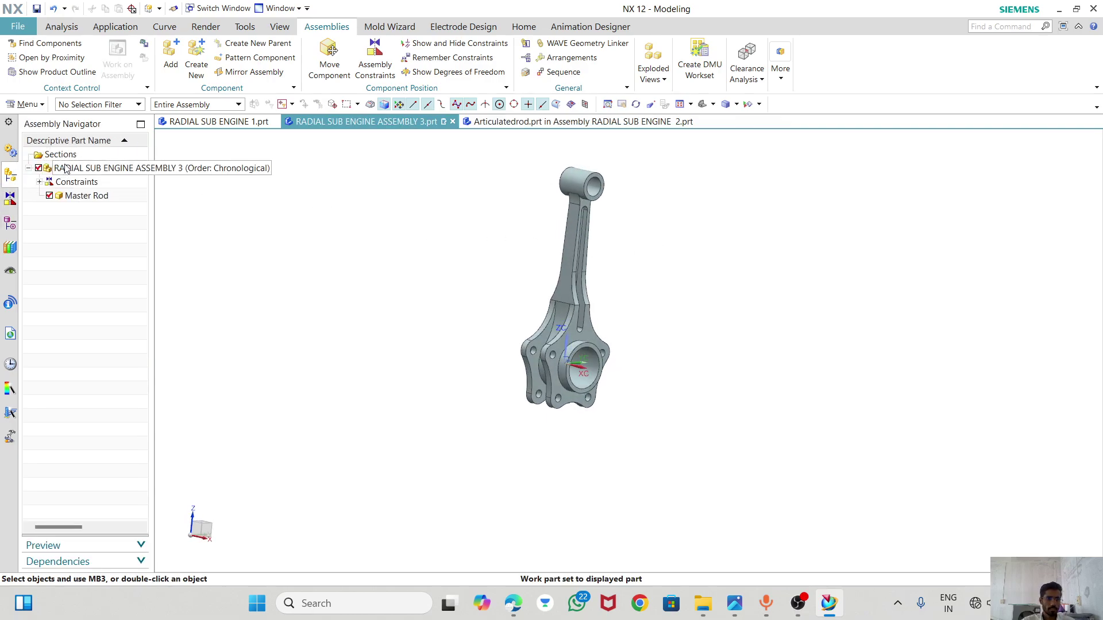
- Start adding another component to the assembly and browse the Radial Engine folder for its part file
{"action": "scroll", "coordinate": [592, 159], "scroll_direction": "up", "scroll_amount": 3}
{"action": "scroll", "coordinate": [590, 172], "scroll_direction": "up", "scroll_amount": 2}
{"action": "scroll", "coordinate": [587, 177], "scroll_direction": "down", "scroll_amount": 2}
{"action": "middle_click_drag", "start_coordinate": [586, 178], "coordinate": [526, 517]}
{"action": "left_click", "coordinate": [703, 104]}
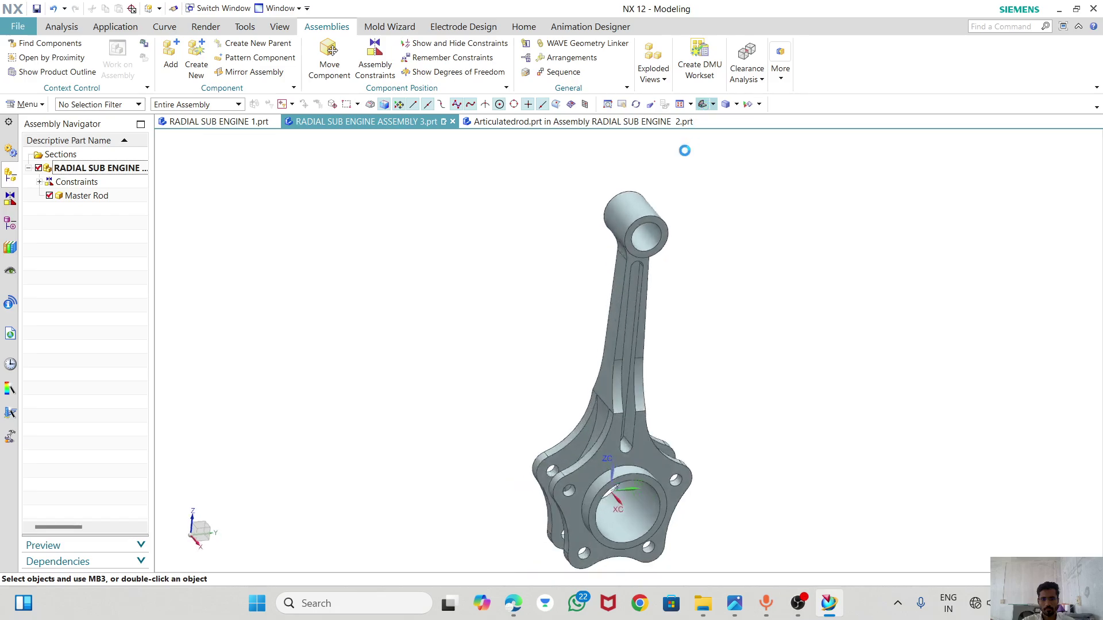
{"action": "left_click", "coordinate": [167, 61]}
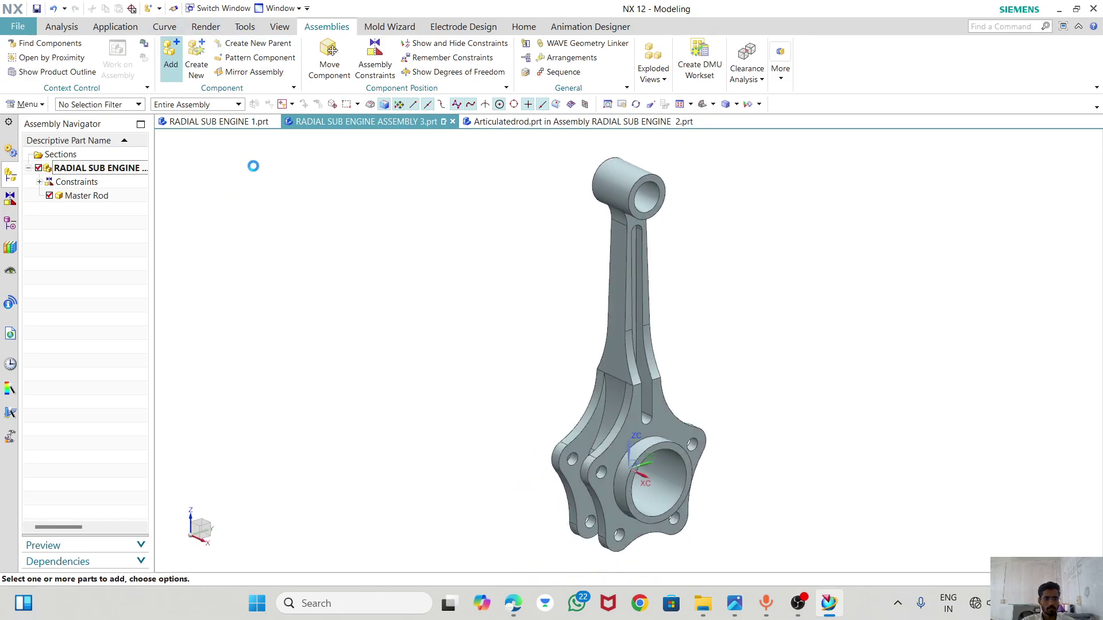
{"action": "left_click", "coordinate": [247, 87]}
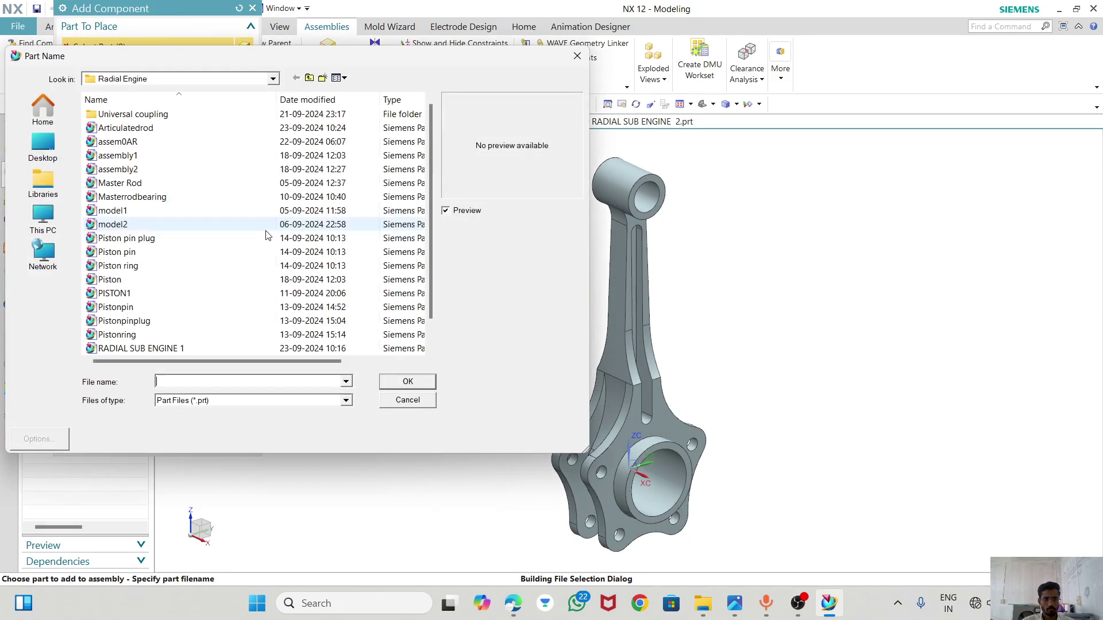
- Switch to the machine drawing PDF and highlight the master rod bearing entry in the parts list
{"action": "left_click", "coordinate": [513, 603]}
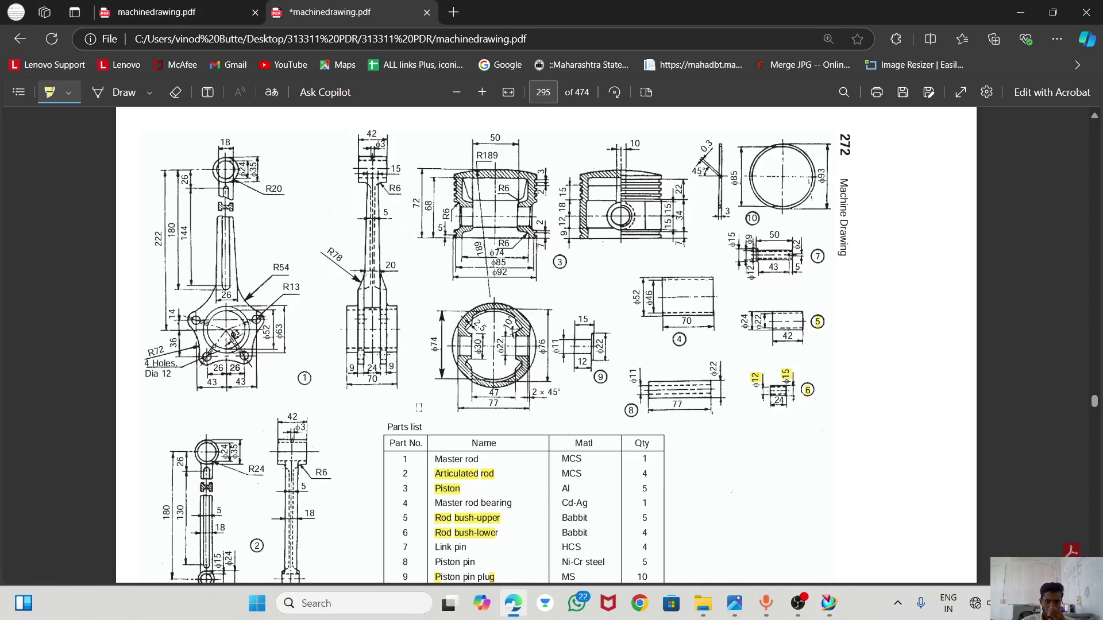
{"action": "scroll", "coordinate": [396, 397], "scroll_direction": "down", "scroll_amount": 1}
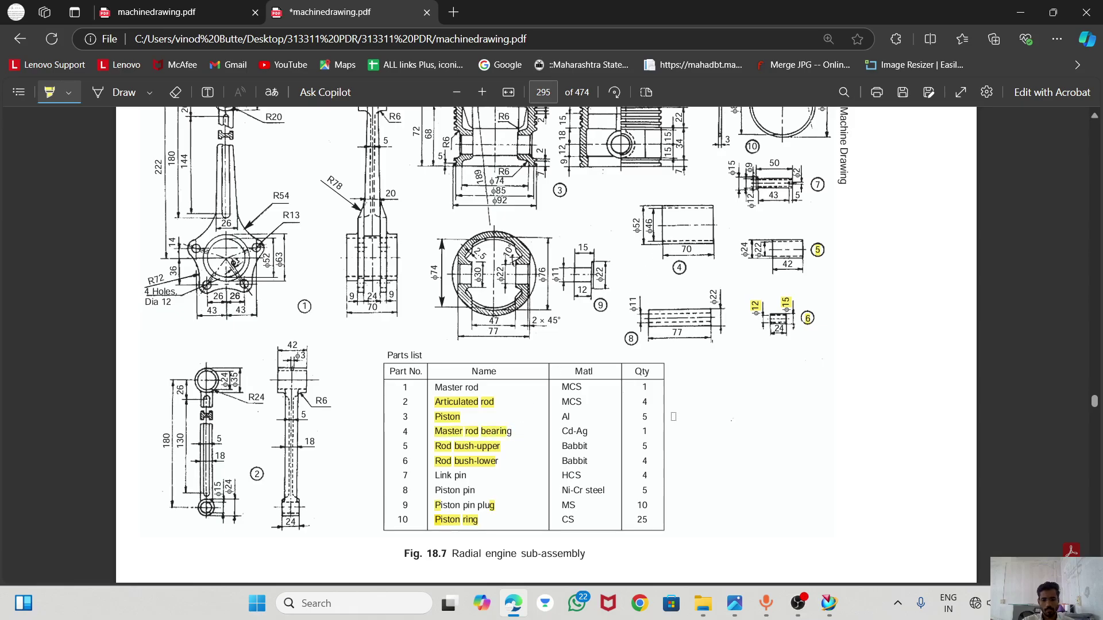
- Return to NX, load the Masterrodbearing part and set its initial location to the absolute origin (0, 0, 0)
{"action": "left_click", "coordinate": [829, 603]}
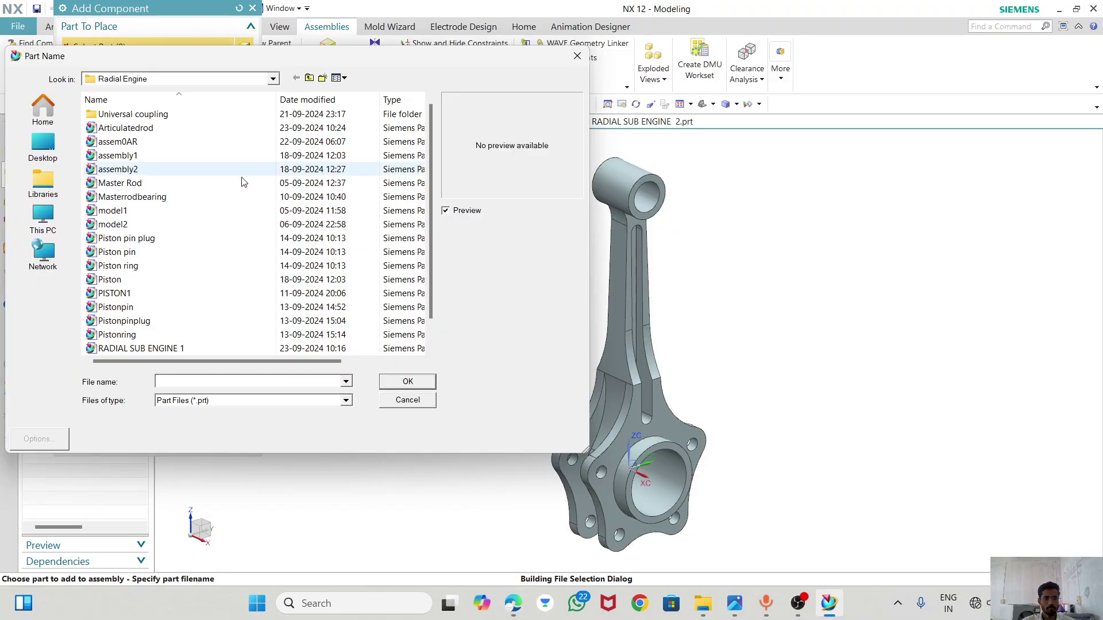
{"action": "left_click", "coordinate": [143, 197]}
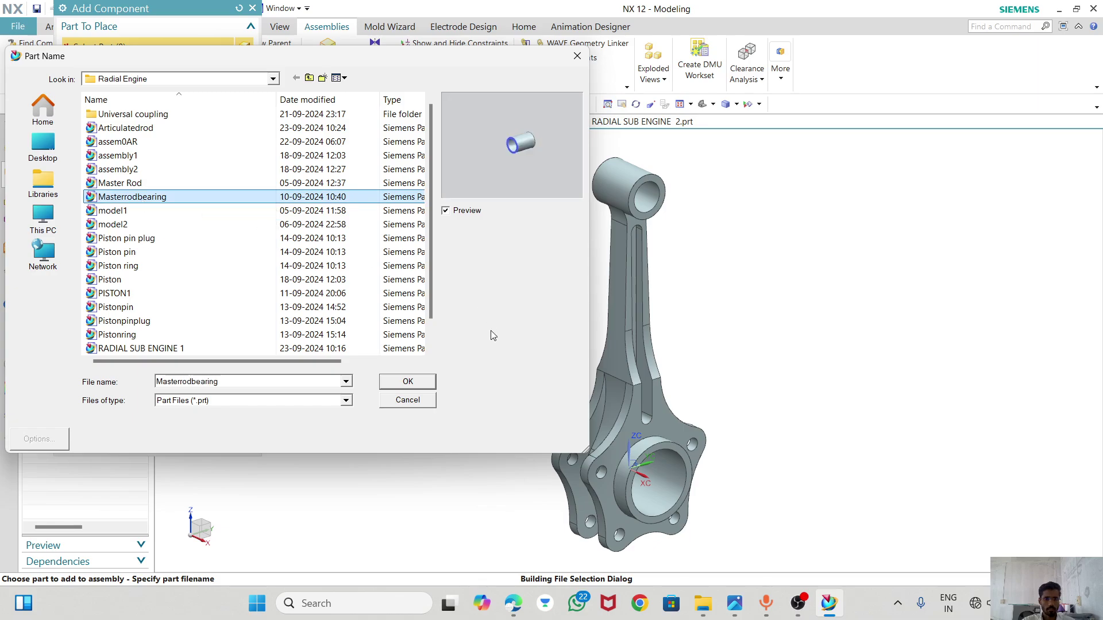
{"action": "left_click", "coordinate": [407, 382]}
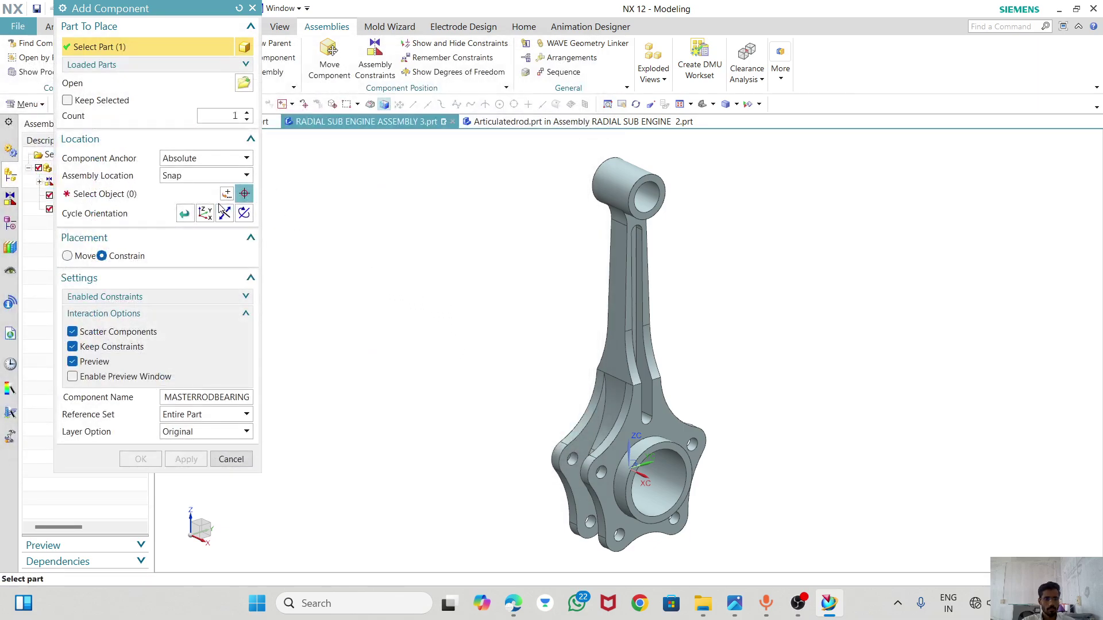
{"action": "left_click", "coordinate": [227, 193]}
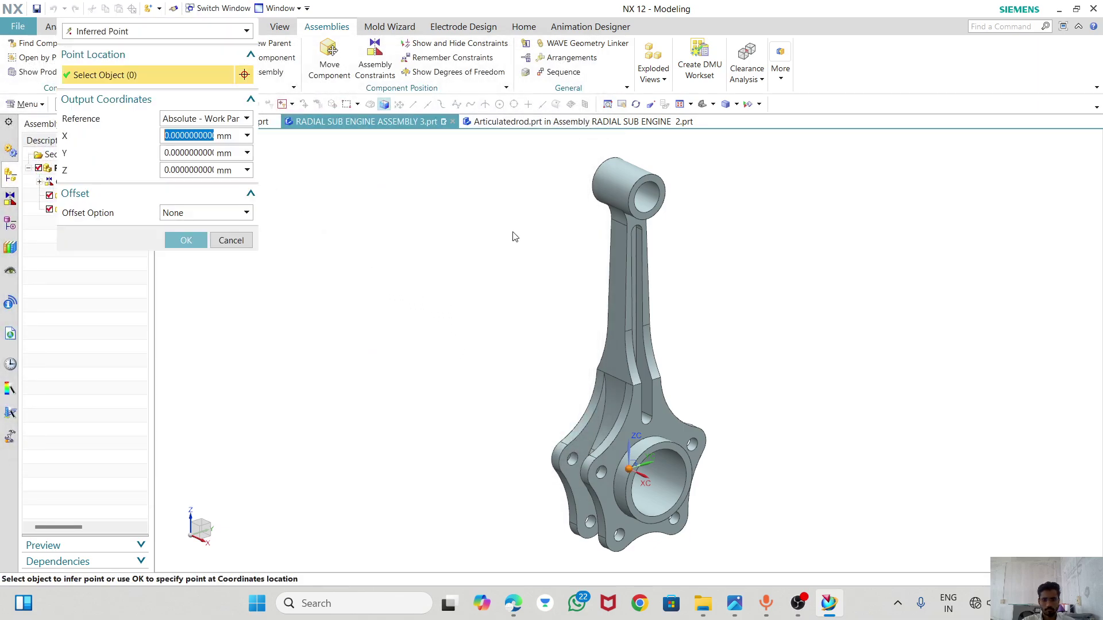
{"action": "left_click", "coordinate": [185, 240]}
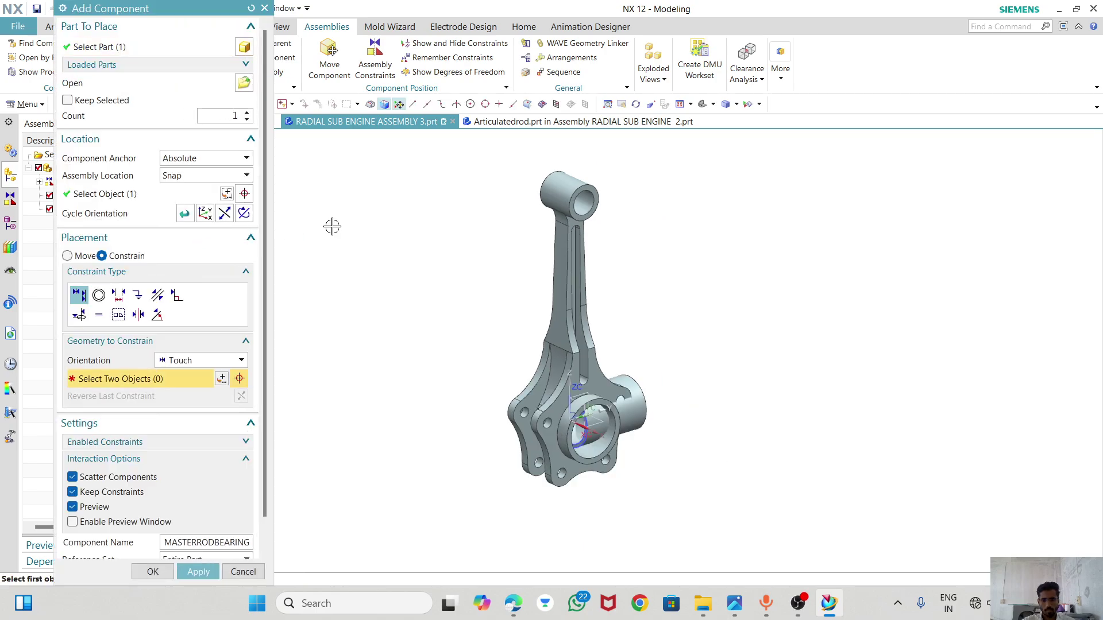
- Move the master rod bearing clear of the rod to Y 155 mm and rotate it about a quarter turn around the Z axis
{"action": "left_click", "coordinate": [68, 256]}
{"action": "left_click", "coordinate": [661, 343]}
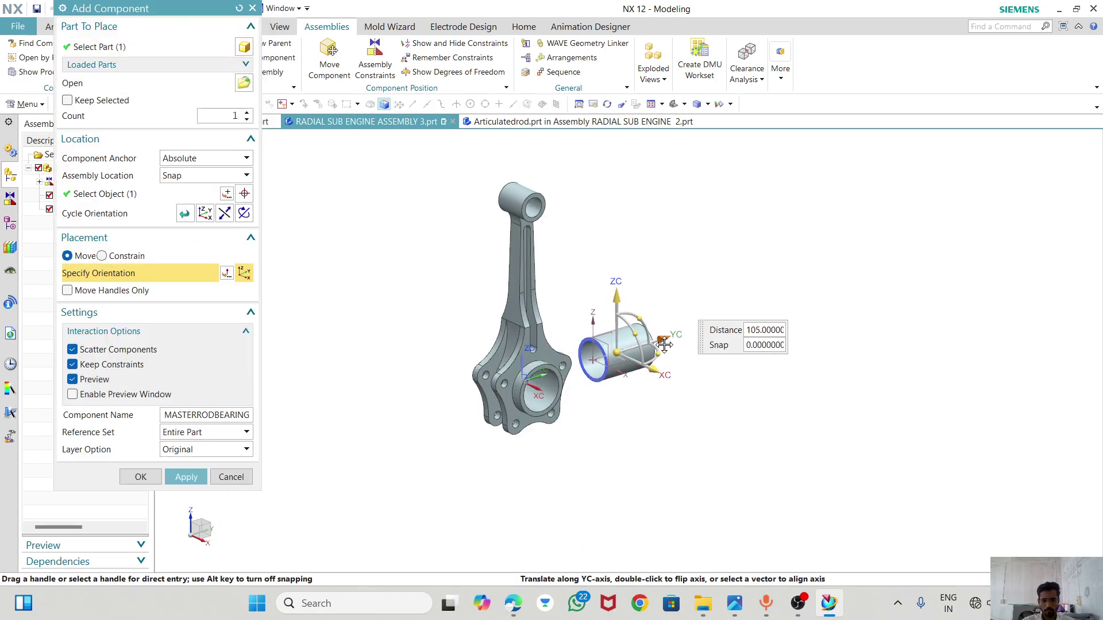
{"action": "left_click_drag", "start_coordinate": [656, 357], "coordinate": [628, 372]}
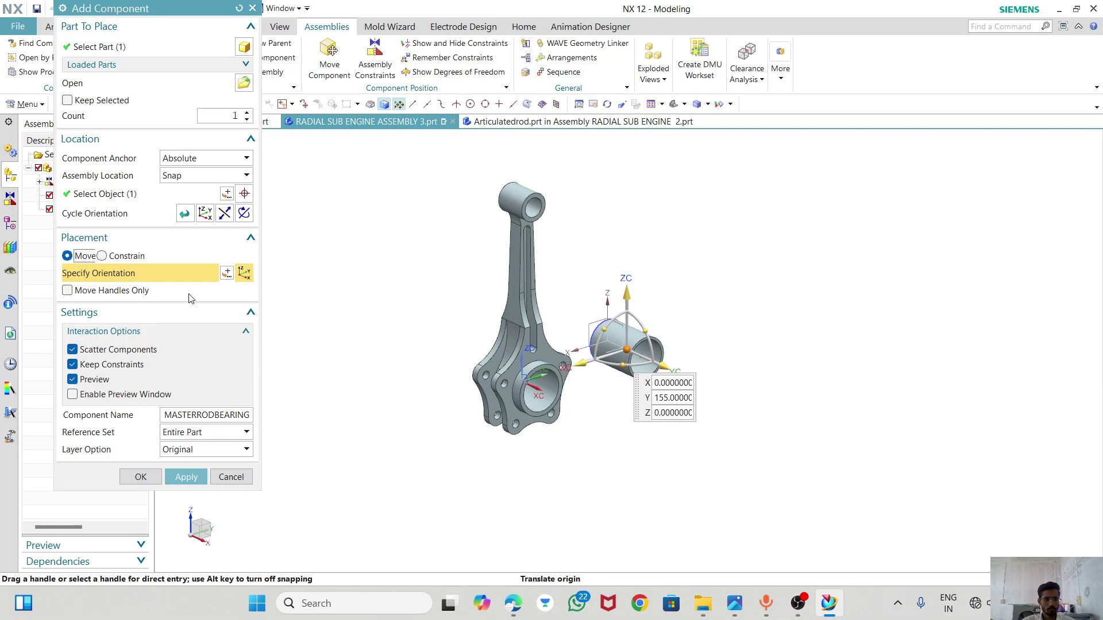
- Switch the bearing's placement to Constrain and open the orientation choices of the Touch Align constraint
{"action": "left_click", "coordinate": [102, 256]}
{"action": "left_click", "coordinate": [179, 361]}
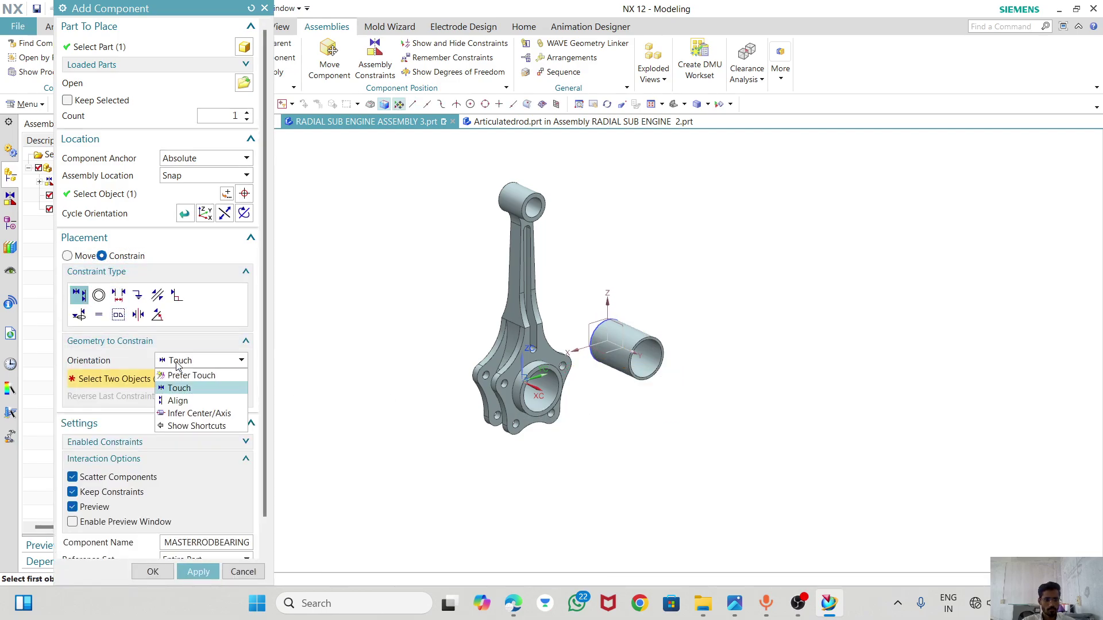